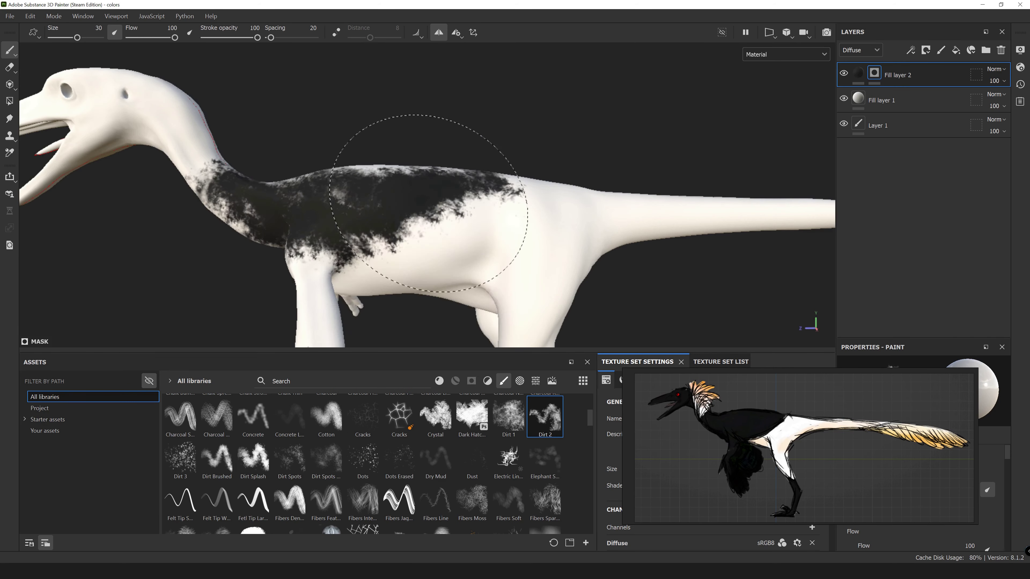
- Orbit around the raptor to inspect the black neck and torso above the white belly
mouse_move(428, 203)
alt+mouse_down()
mouse_move(448, 142)
mouse_move(242, 165)
mouse_move(386, 241)
mouse_move(296, 227)
mouse_move(255, 145)
mouse_move(354, 280)
alt+mouse_up()
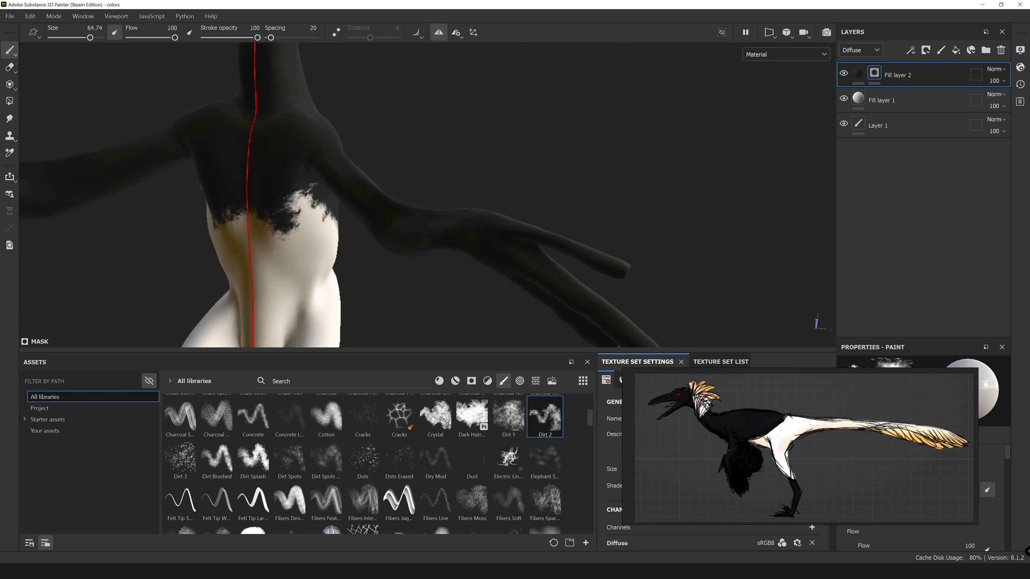
mouse_move(218, 131)
alt+mouse_down()
mouse_move(410, 256)
mouse_move(368, 207)
alt+mouse_up()
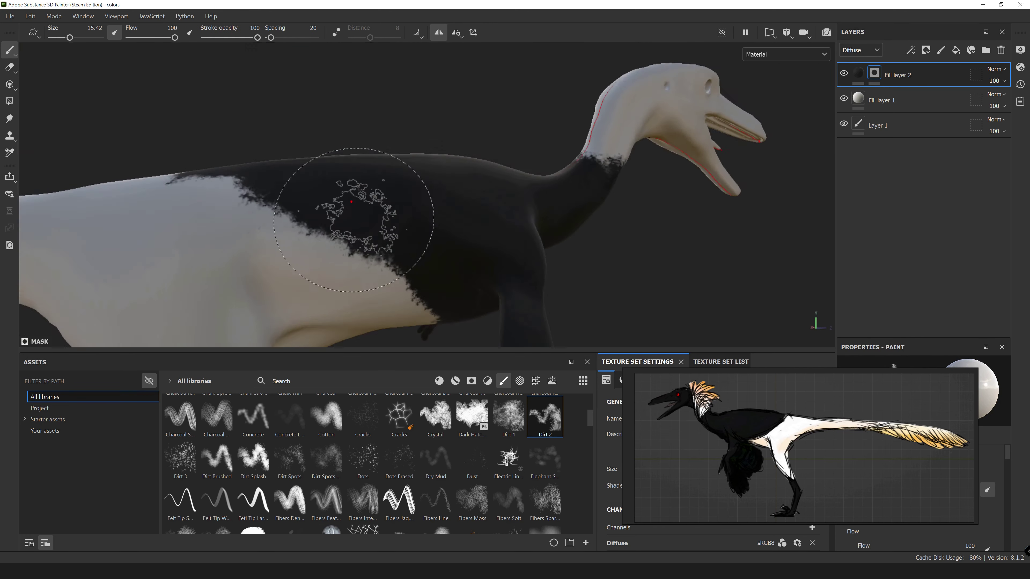
scroll(388, 198, up, 2)
mouse_move(309, 165)
alt+mouse_down()
mouse_move(382, 188)
mouse_move(460, 190)
mouse_move(459, 149)
mouse_move(295, 96)
mouse_move(616, 125)
alt+mouse_up()
scroll(576, 211, up, 2)
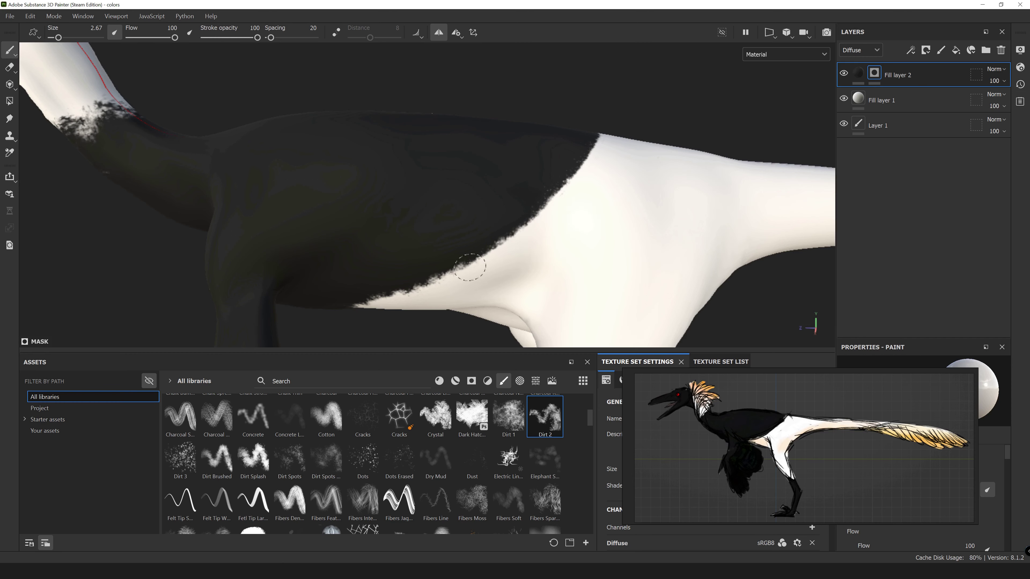
mouse_move(460, 276)
alt+mouse_down()
mouse_move(397, 259)
mouse_move(341, 292)
mouse_move(398, 243)
mouse_move(449, 271)
alt+mouse_up()
- Enlarge the brush to about 7, frame the whole dinosaur, and open Export Textures
right_click(448, 271)
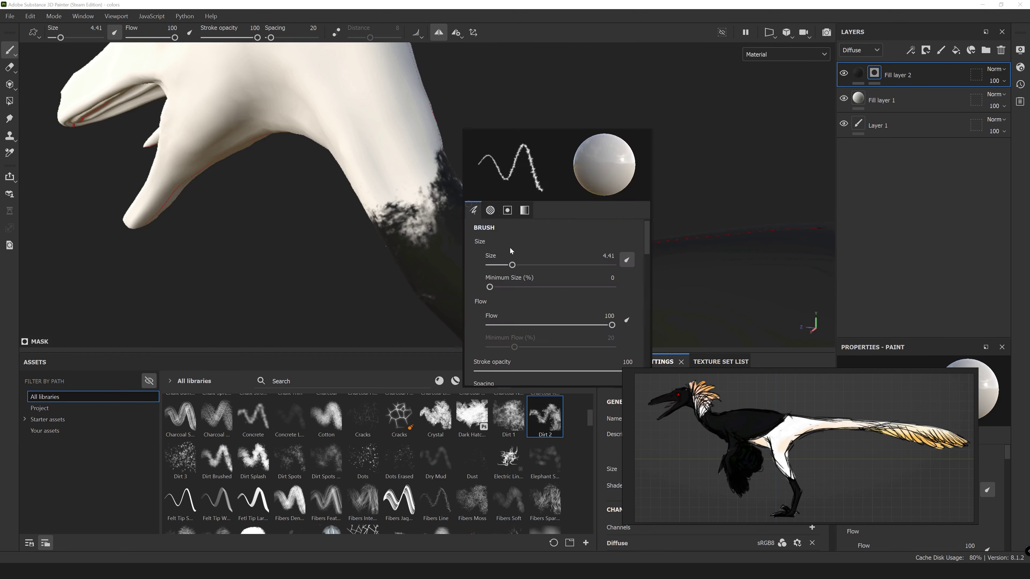
ctrl+right_drag(449, 271, 433, 198)
mouse_move(433, 199)
alt+mouse_down()
mouse_move(436, 288)
mouse_move(340, 219)
mouse_move(444, 115)
alt+mouse_up()
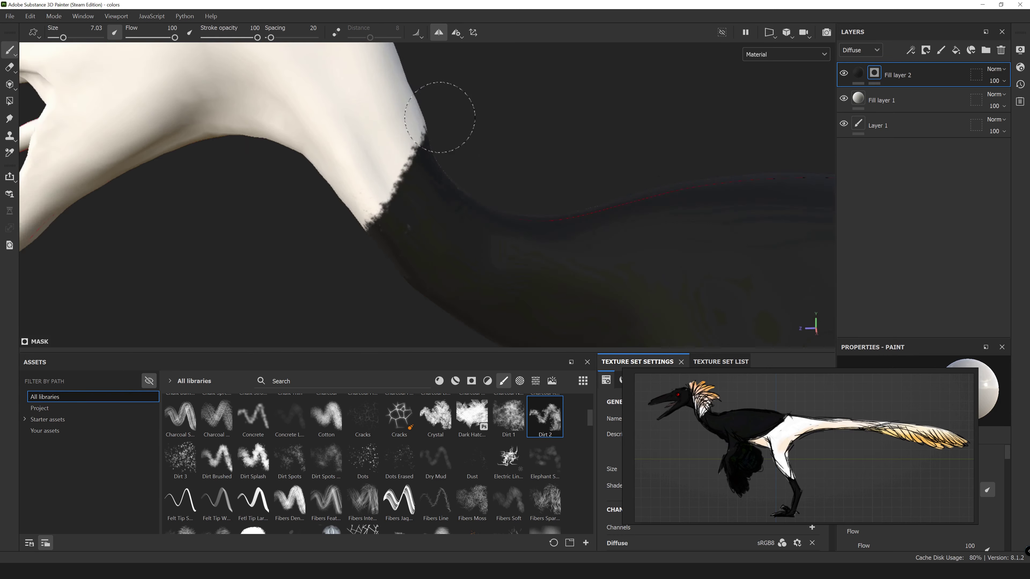
key(f)
click(10, 16)
click(55, 209)
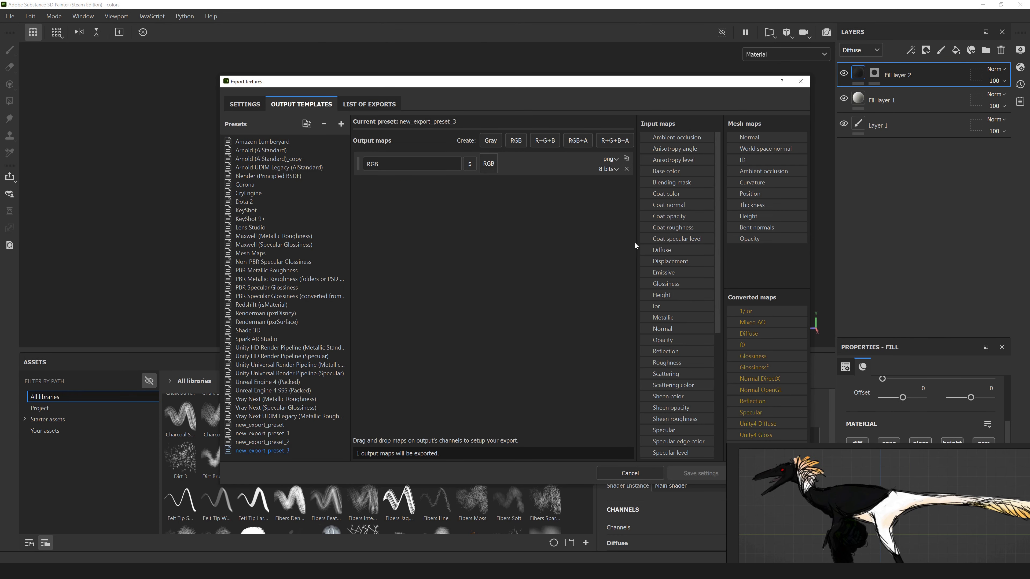
- Switch to a different saved export preset and choose the output folder under Settings
click(284, 433)
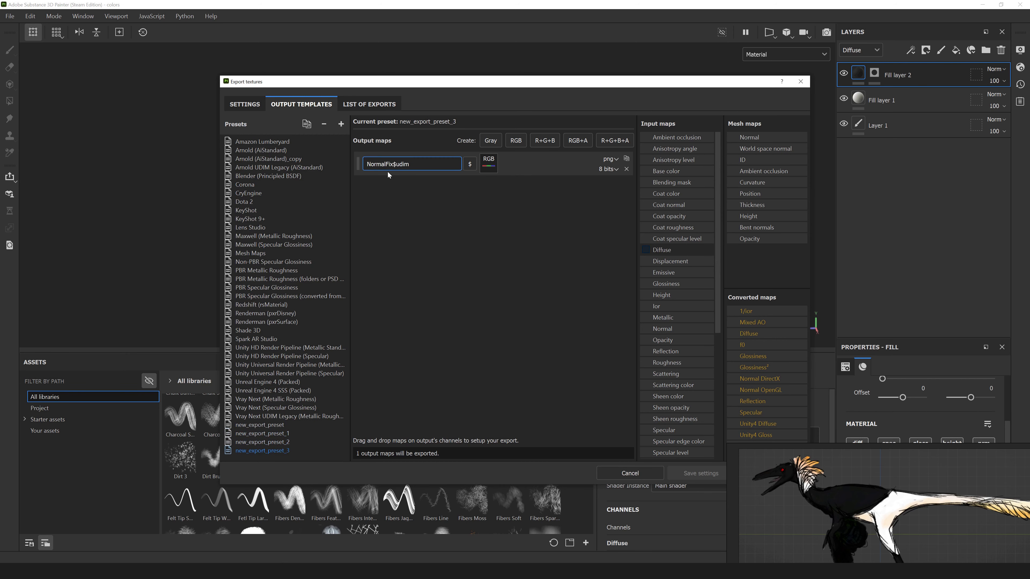
click(244, 104)
click(744, 150)
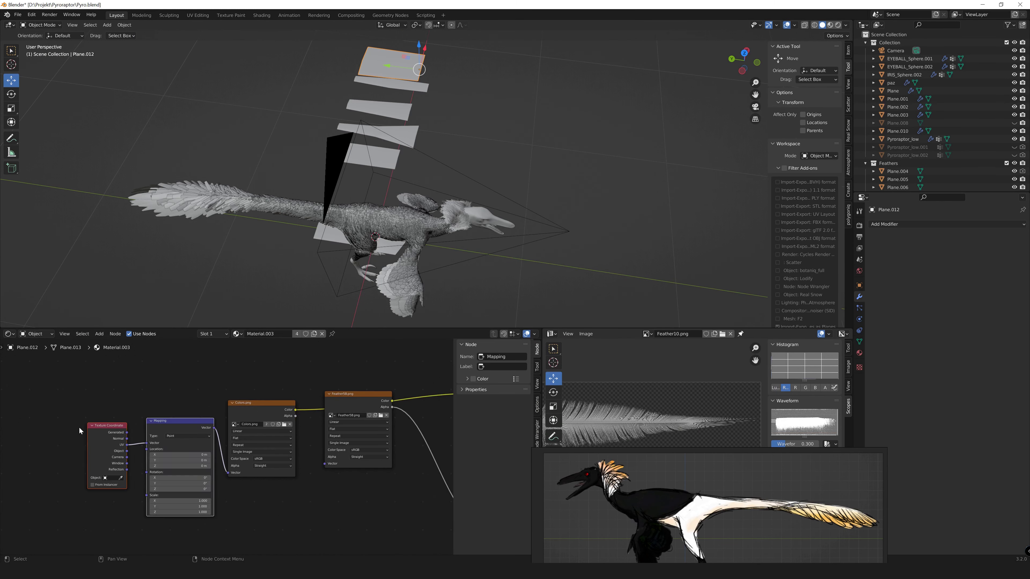
- Set the Texture Coordinate node's Object to Pyroraptor_low and check the underside in the render
click(111, 464)
scroll(301, 423, up, 1)
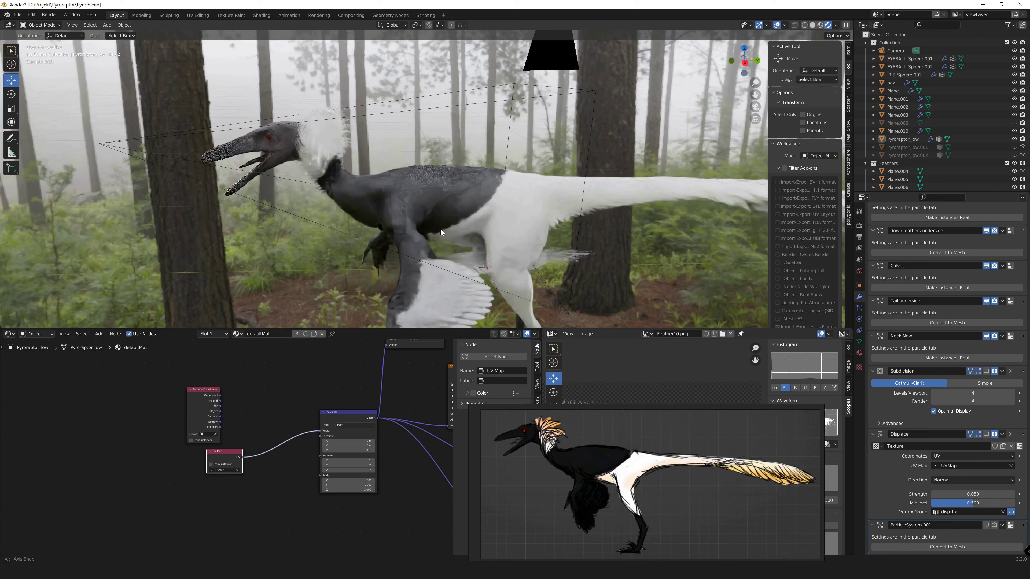
mouse_move(440, 230)
middle_down()
mouse_move(525, 226)
mouse_move(434, 159)
mouse_move(568, 168)
mouse_move(471, 209)
mouse_move(218, 107)
mouse_move(349, 179)
mouse_move(502, 198)
mouse_move(299, 207)
mouse_move(466, 217)
mouse_move(433, 147)
middle_up()
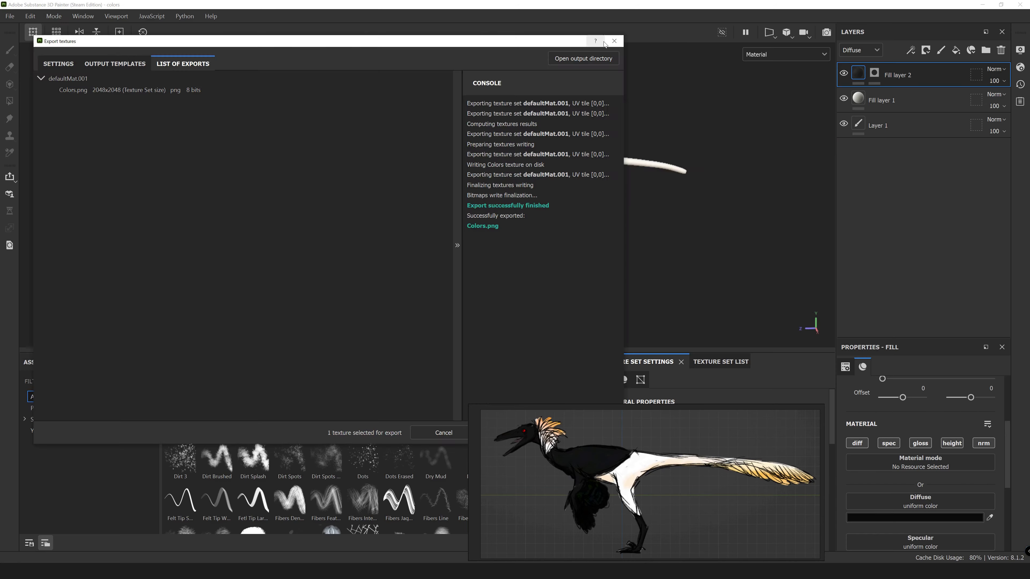
- Raise the Dirt brush's minimum size to 26
mouse_move(297, 216)
alt+mouse_down()
mouse_move(379, 236)
mouse_move(336, 216)
alt+mouse_up()
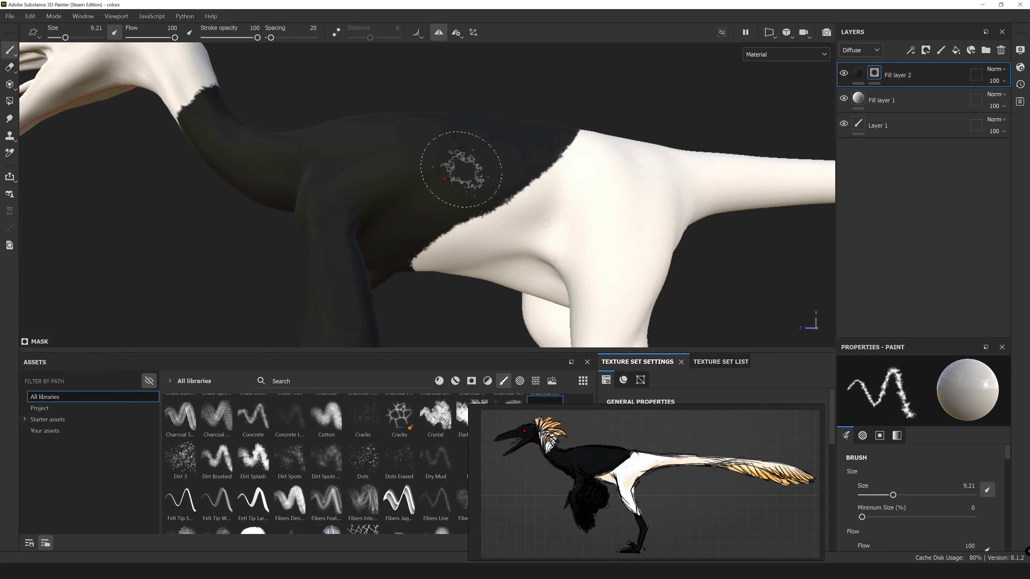
scroll(461, 169, down, 2)
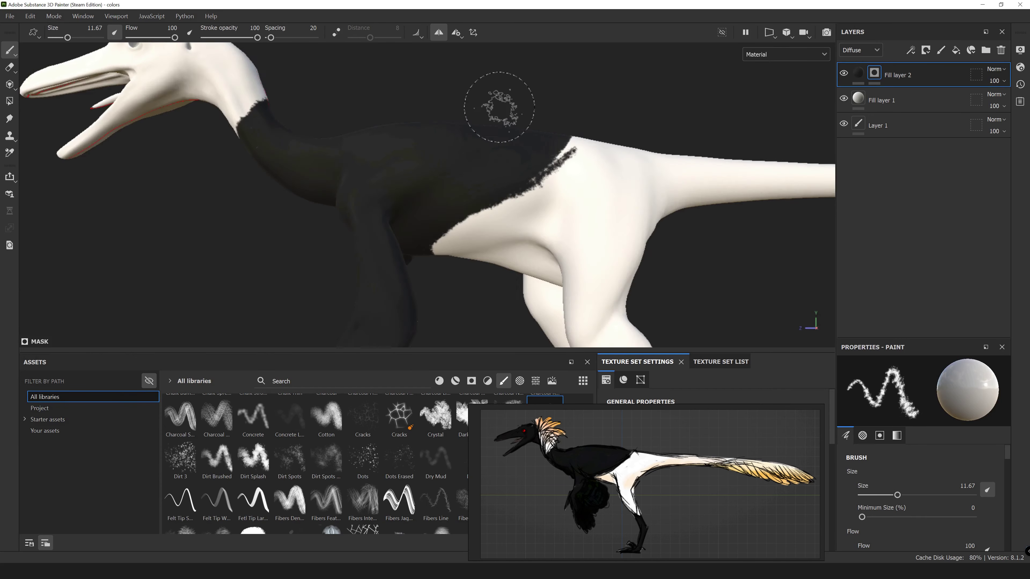
right_click(507, 106)
drag(523, 260, 547, 260)
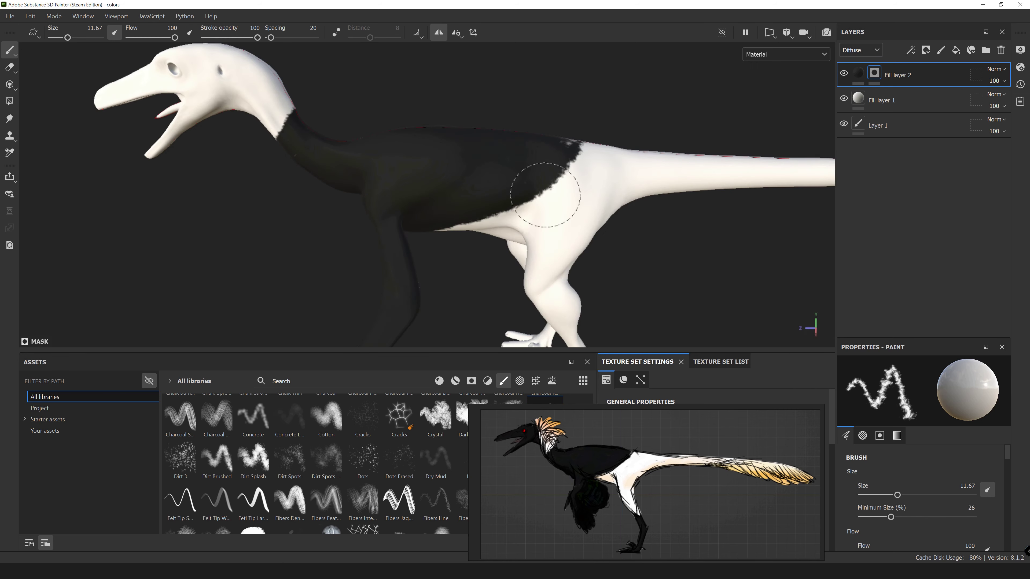
- Refine the flank and neck colour boundaries from several close-up angles
alt+drag(547, 193, 522, 159)
alt+drag(572, 310, 310, 150)
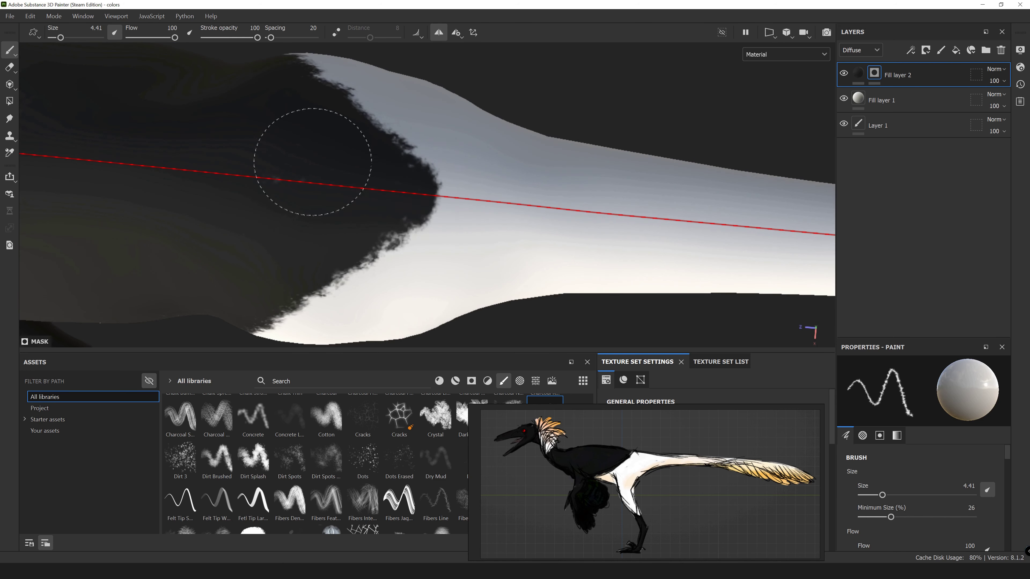
alt+drag(657, 210, 456, 214)
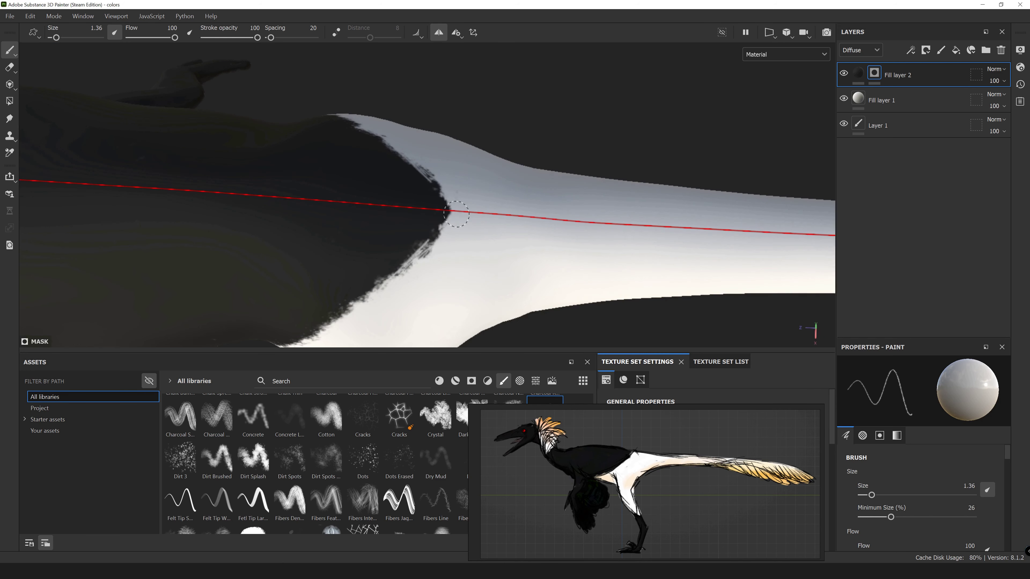
mouse_move(218, 301)
alt+mouse_down()
mouse_move(495, 230)
mouse_move(291, 207)
alt+mouse_up()
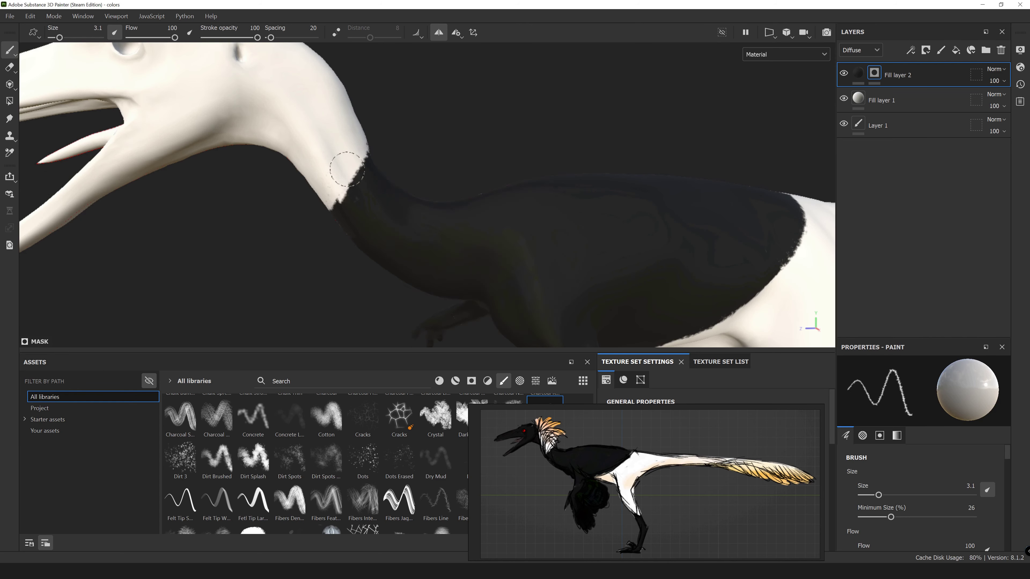
mouse_move(346, 169)
alt+mouse_down()
mouse_move(366, 187)
mouse_move(349, 183)
mouse_move(361, 173)
alt+mouse_up()
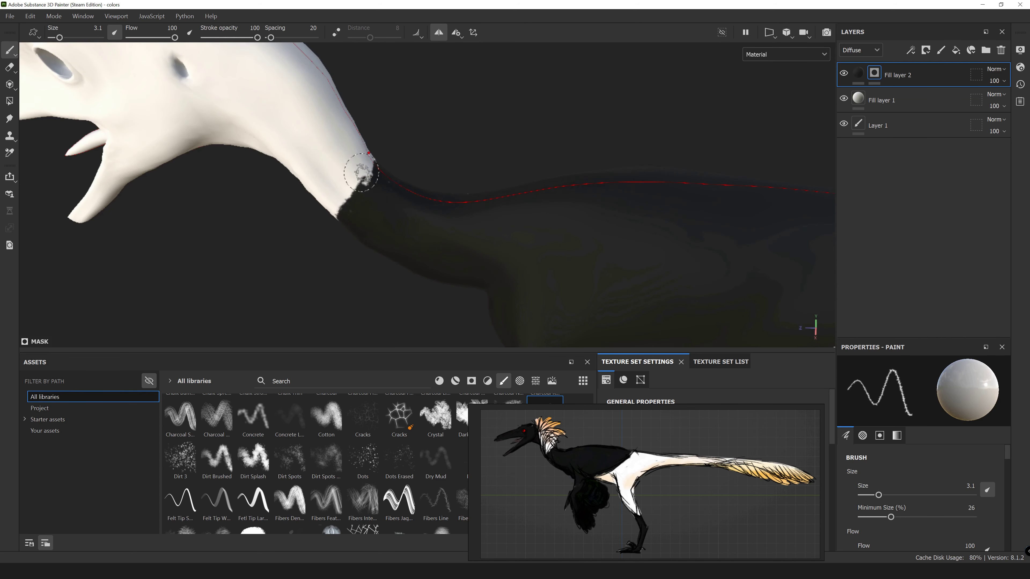
mouse_move(544, 252)
alt+mouse_down()
mouse_move(310, 253)
mouse_move(268, 231)
alt+mouse_up()
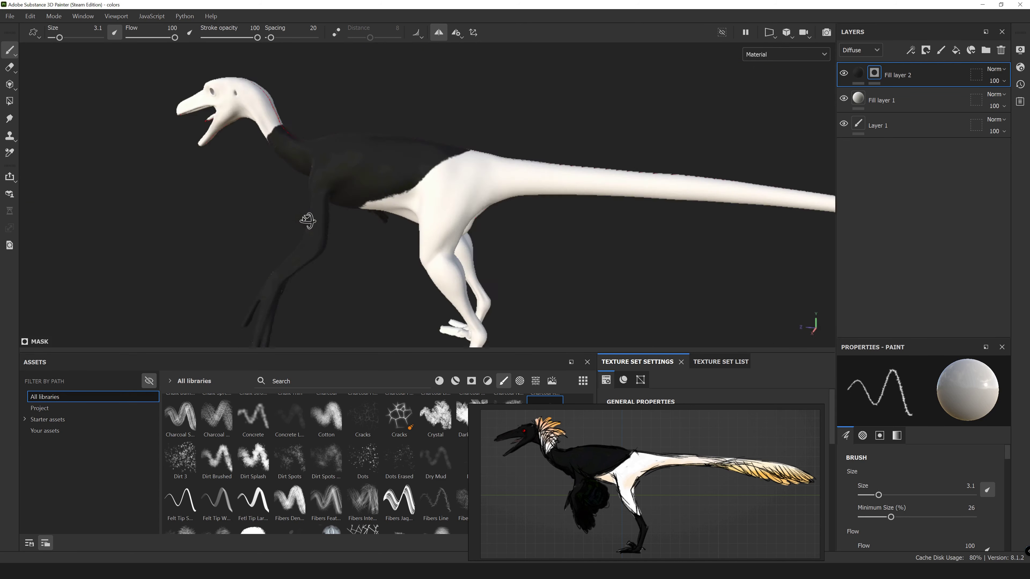
- Show the UV view beside a widened 3D view and orbit toward the neck and head
key(F1)
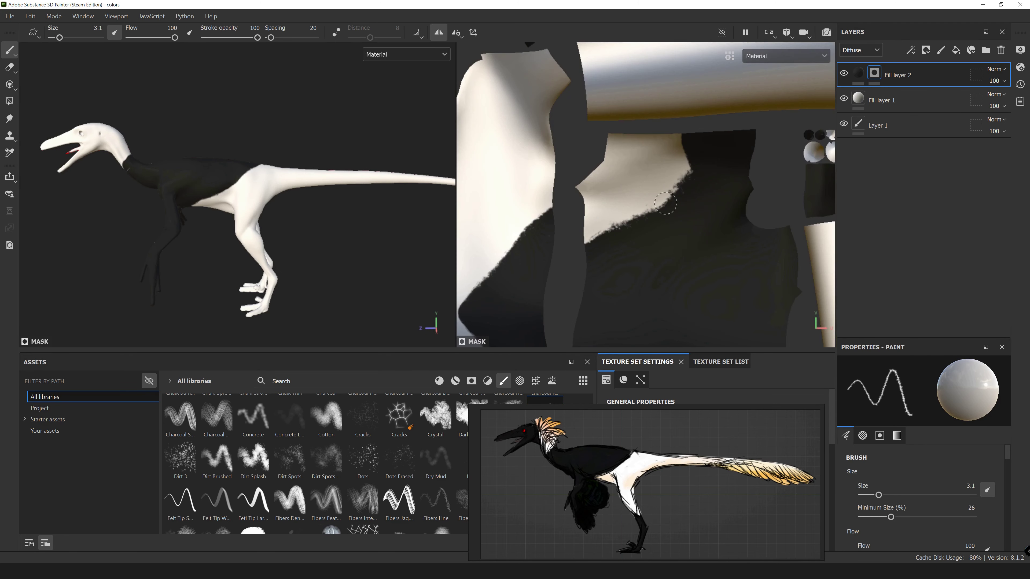
alt+drag(453, 232, 283, 243)
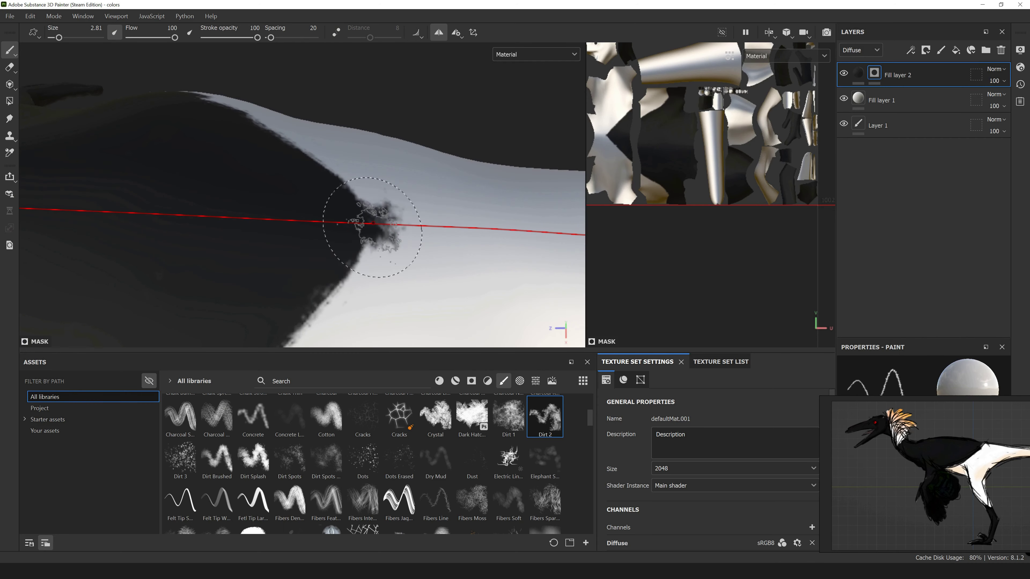
scroll(386, 173, down, 5)
alt+drag(386, 173, 120, 156)
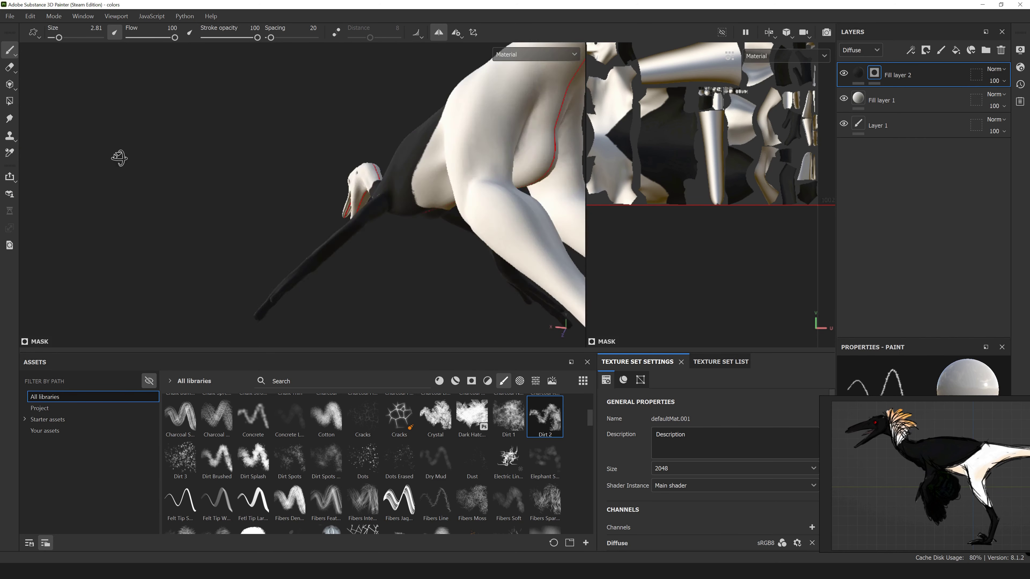
scroll(398, 226, up, 5)
alt+drag(388, 252, 265, 207)
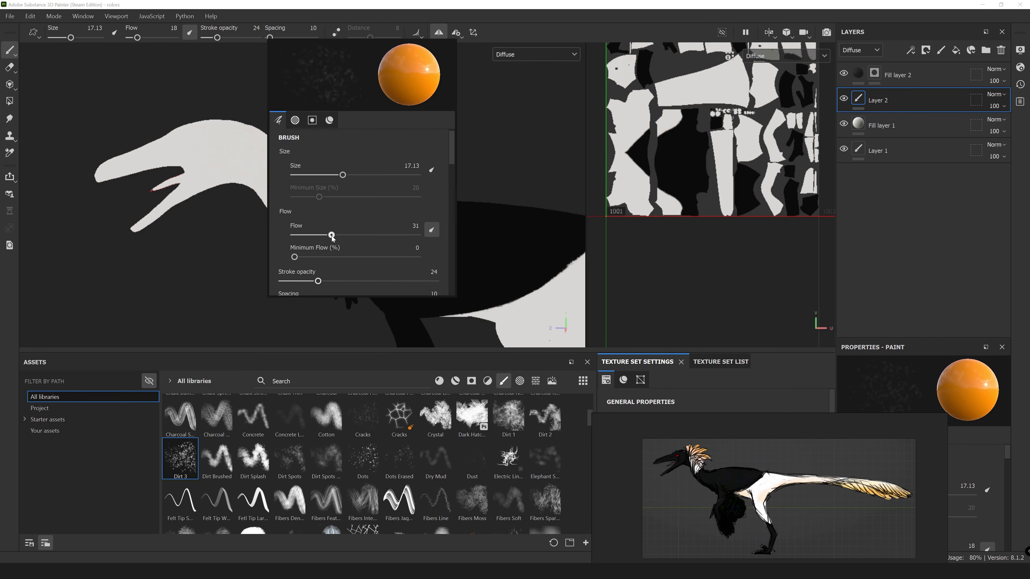
- Turn the model to a side view of the body and tail
alt+drag(234, 106, 403, 229)
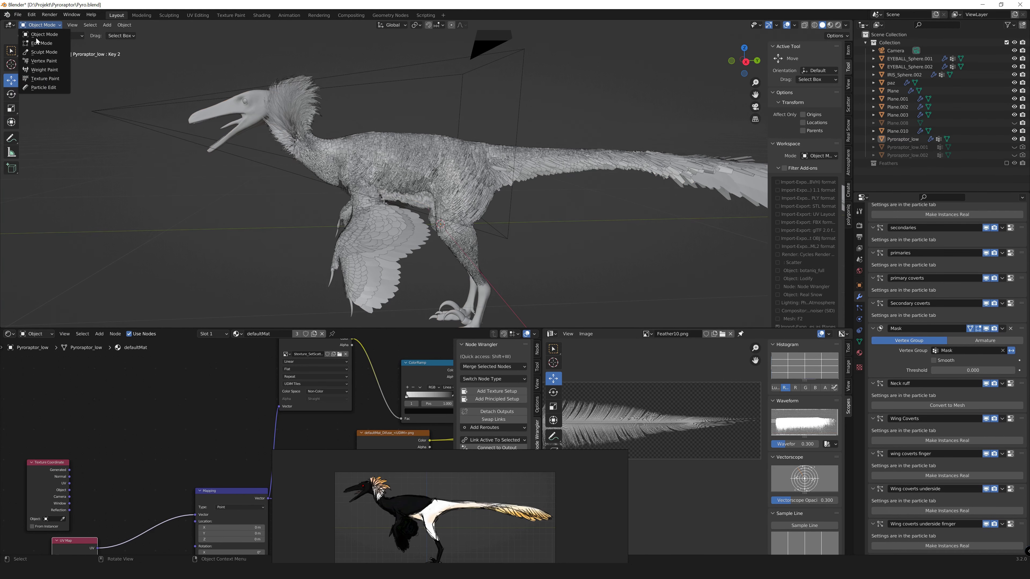
- Enter Particle Edit on the feathers and inspect the legs and underside in rendered shading
click(44, 87)
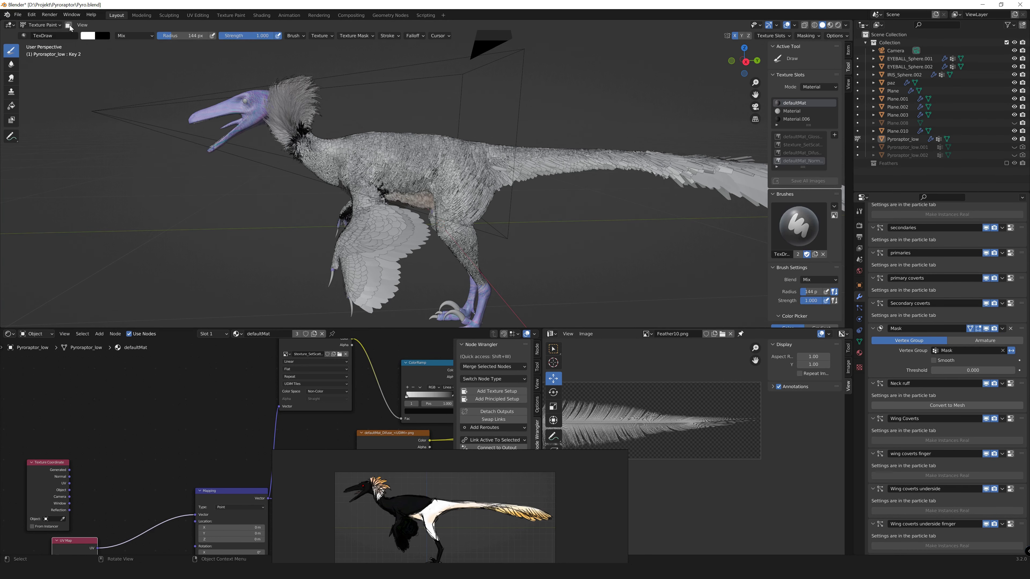
scroll(433, 194, up, 3)
scroll(432, 195, up, 3)
scroll(432, 194, up, 3)
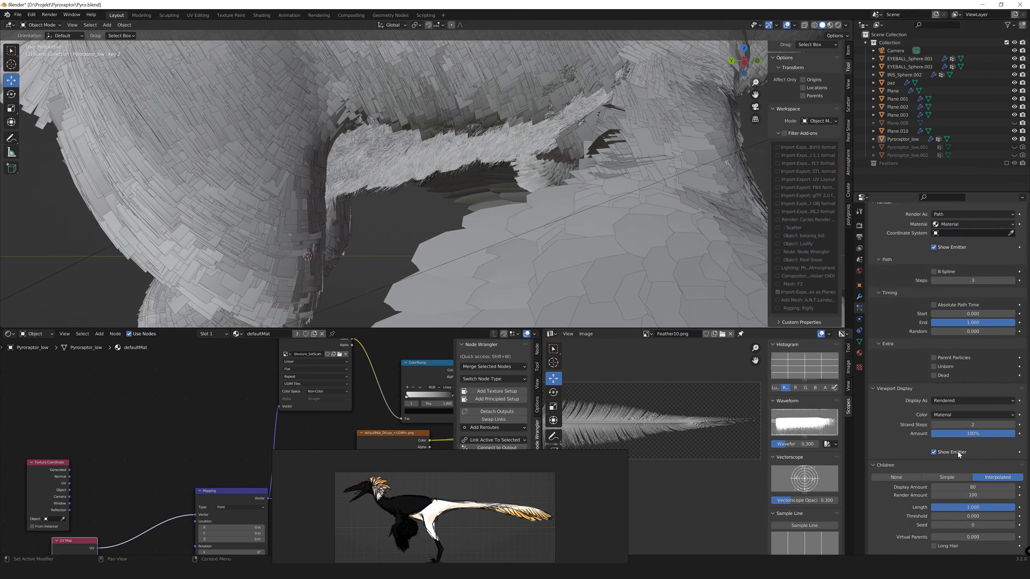
scroll(1025, 430, down, 3)
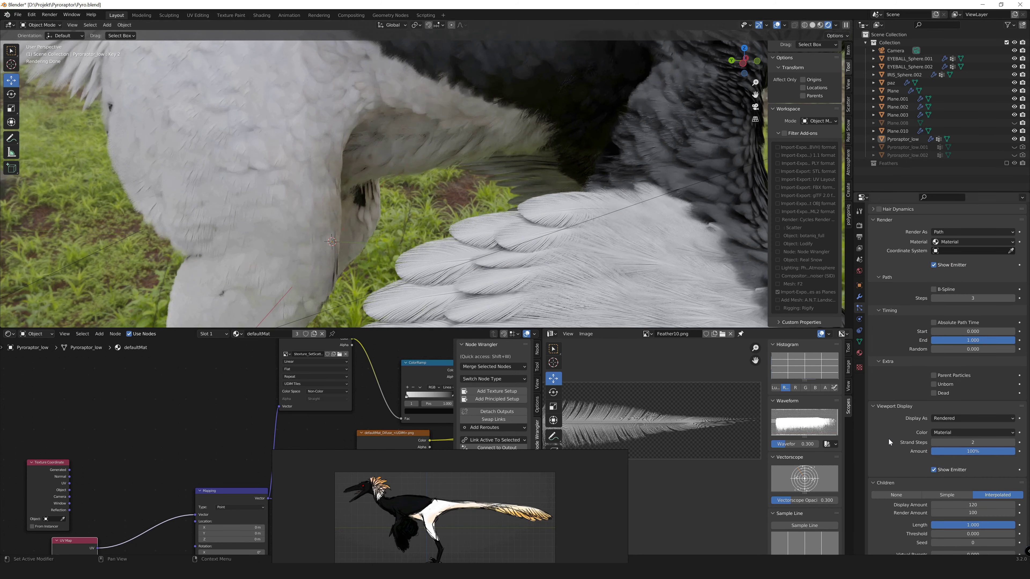
middle_drag(467, 186, 722, 73)
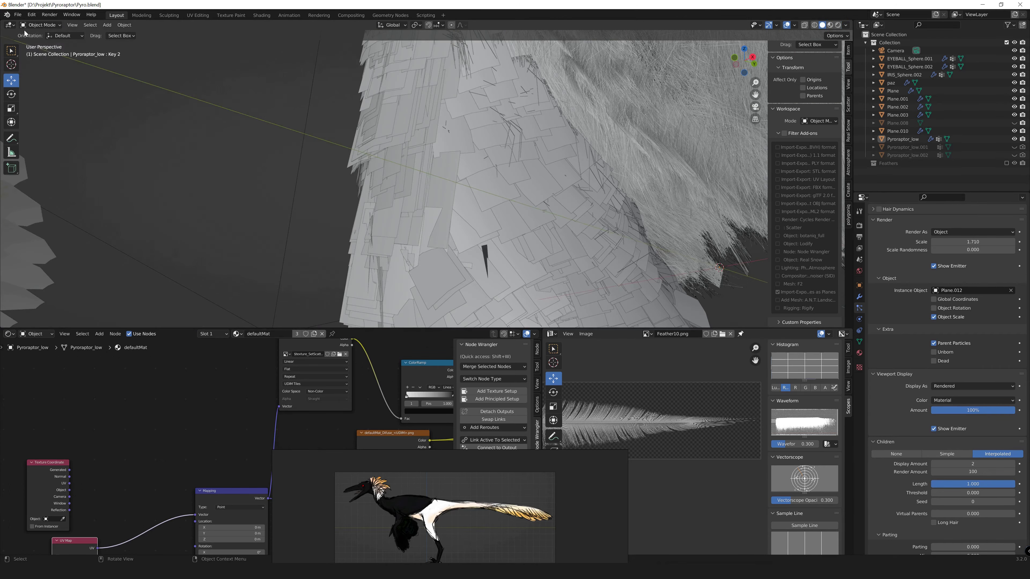
click(838, 27)
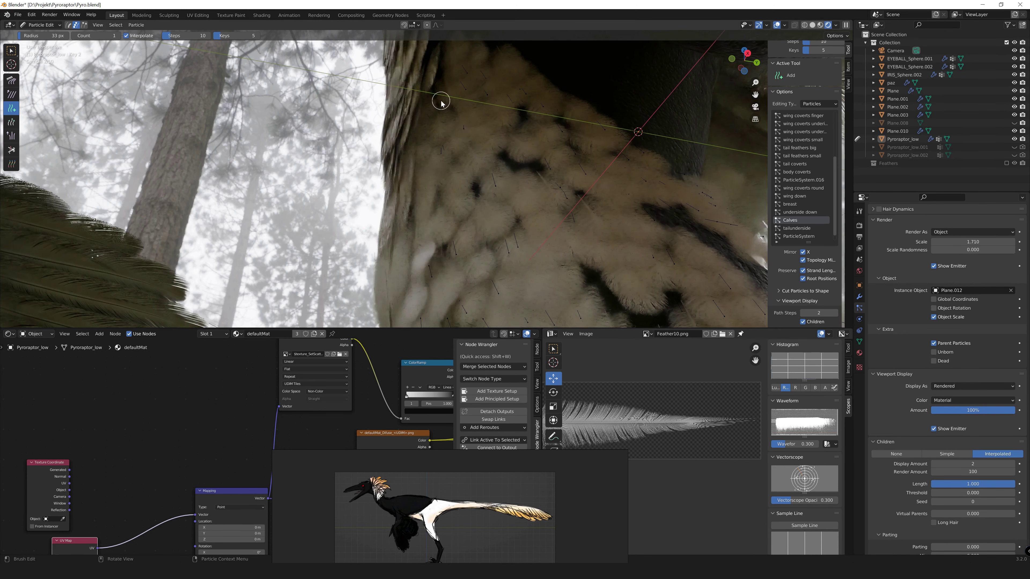
middle_drag(477, 160, 478, 85)
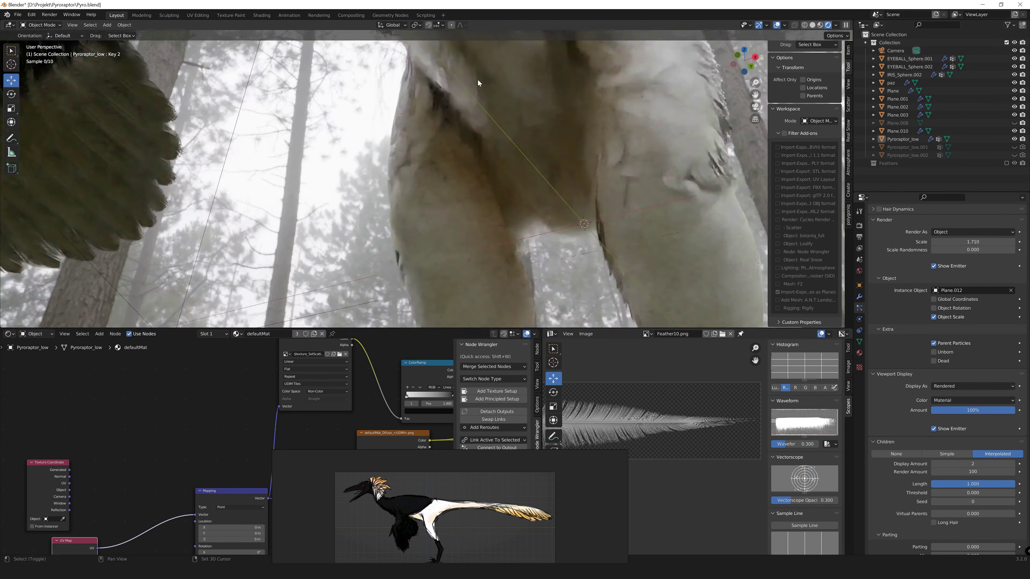
- Comb the feather strands, then return to Object Mode showing the whole raptor
click(40, 25)
click(37, 38)
click(41, 90)
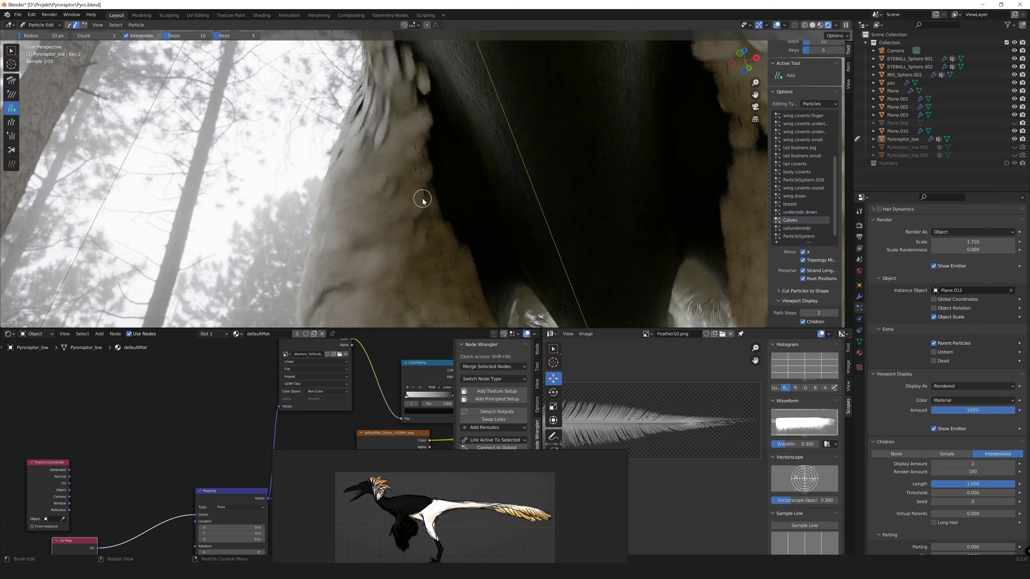
middle_drag(202, 150, 284, 122)
click(11, 80)
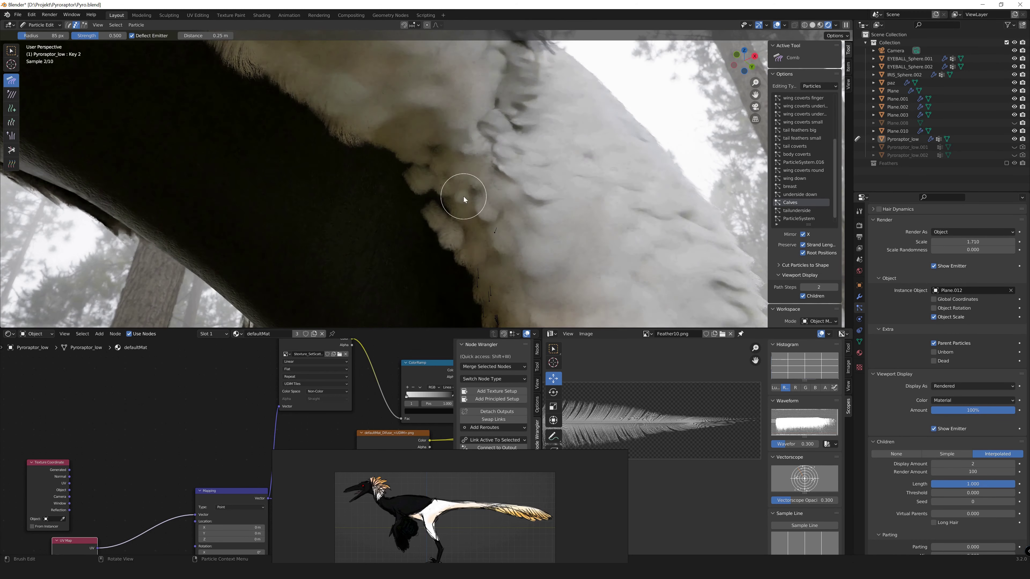
click(40, 25)
click(37, 37)
middle_drag(365, 163, 446, 183)
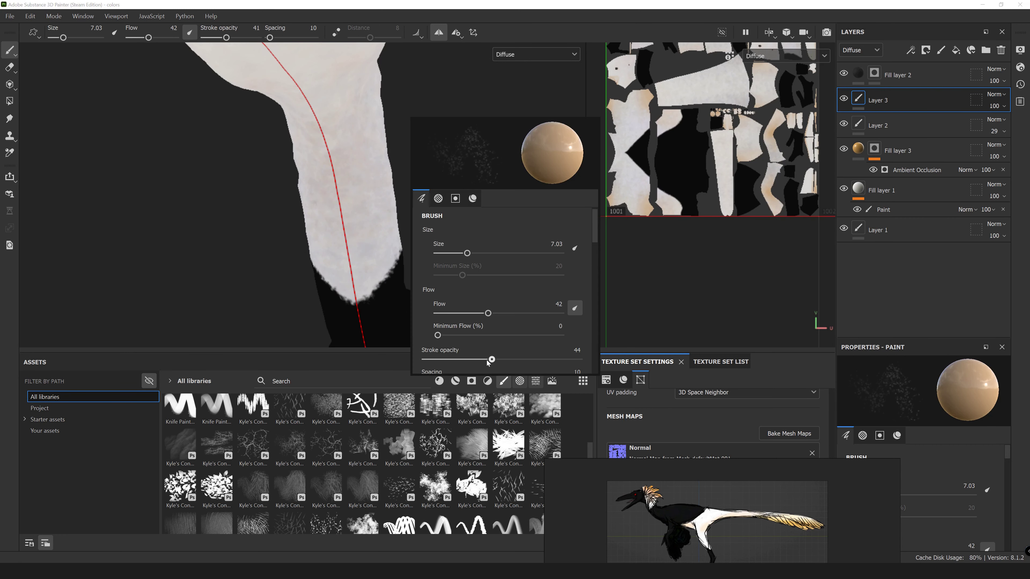
- Turn the model to show the leg, body and tail for cream painting
alt+drag(285, 93, 370, 184)
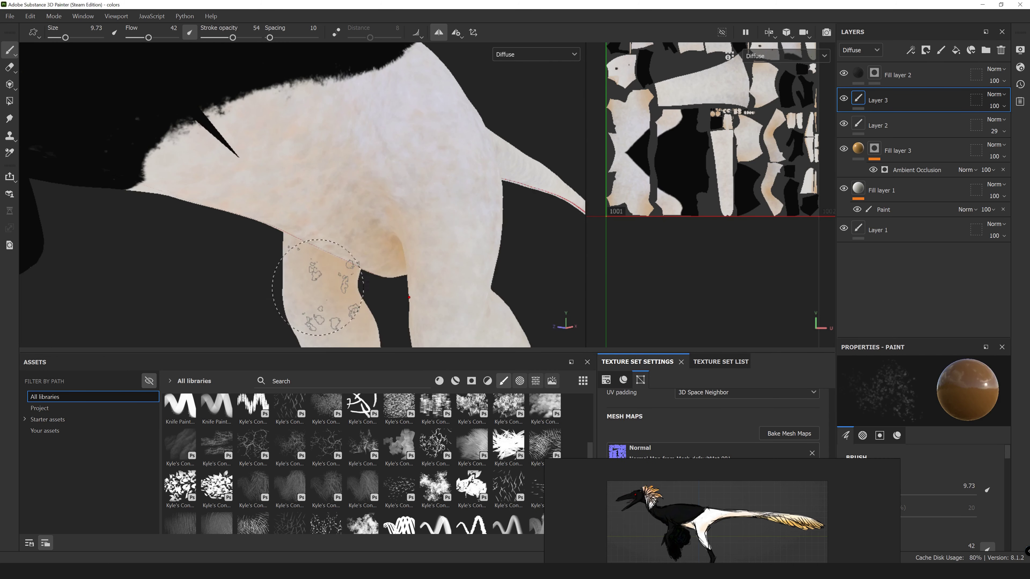
alt+drag(459, 165, 402, 183)
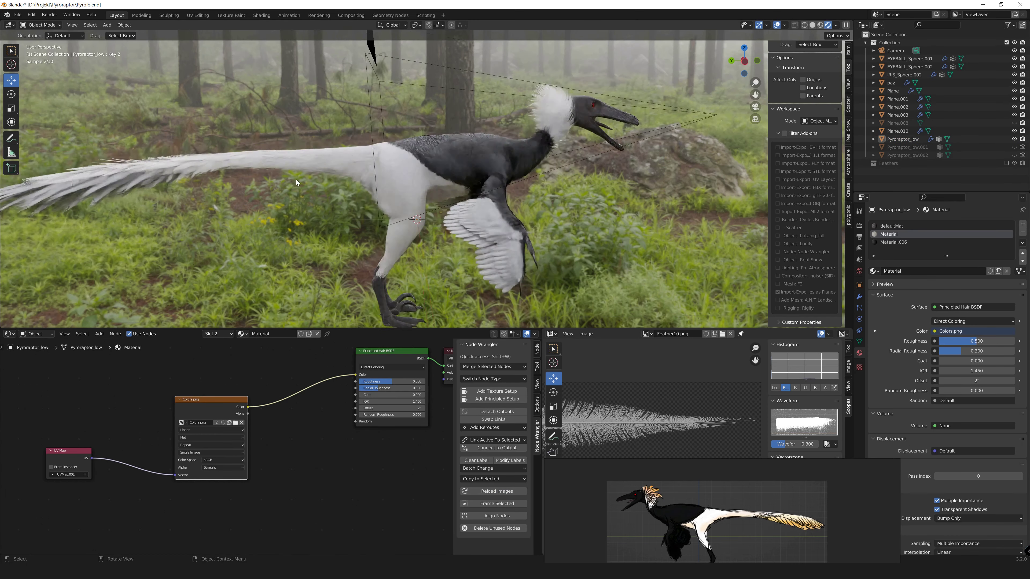
- Orbit under and around the rendered raptor to a full side view
middle_drag(487, 162, 401, 215)
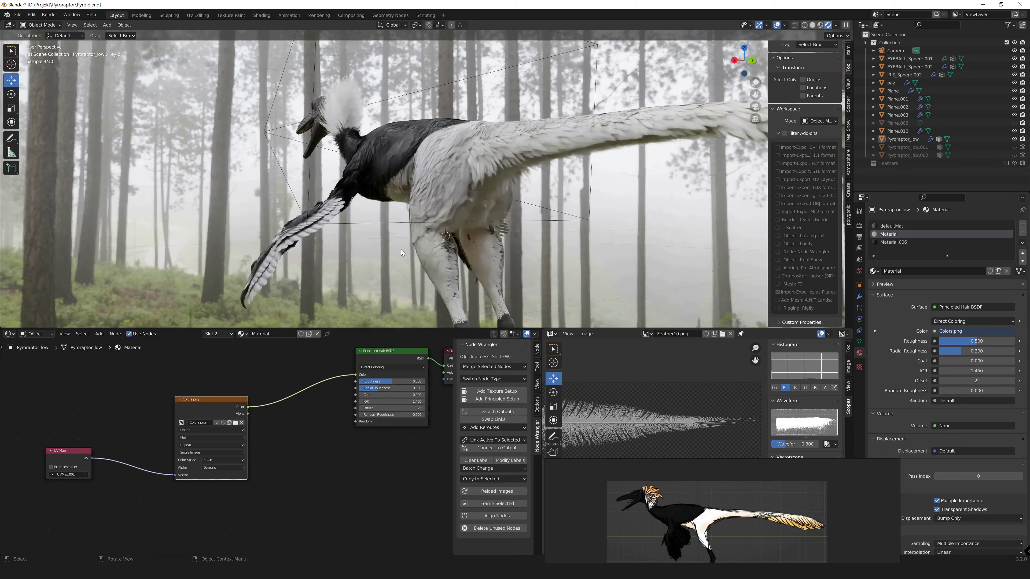
mouse_move(402, 215)
middle_down()
mouse_move(387, 200)
mouse_move(558, 201)
middle_up()
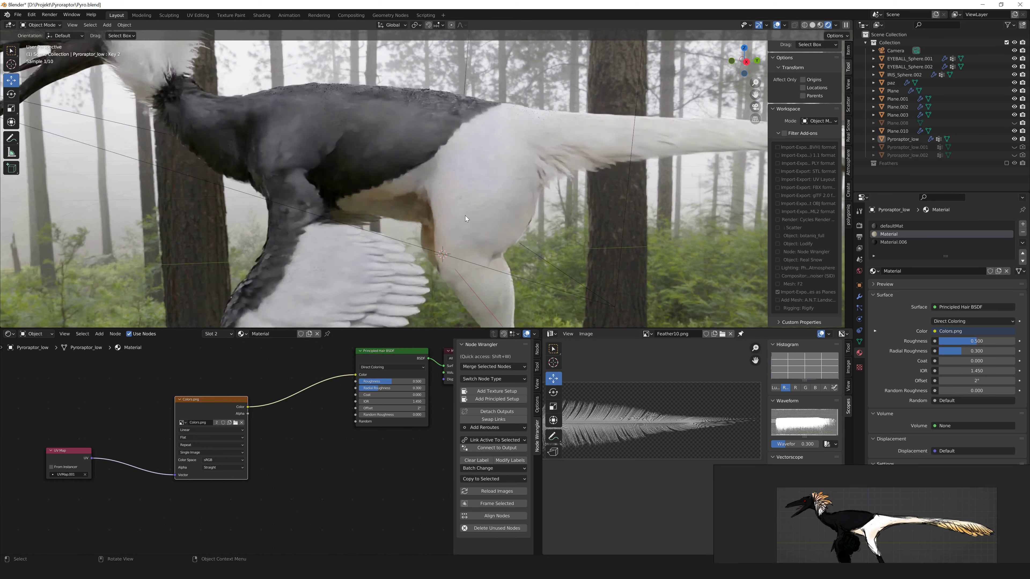
middle_drag(466, 219, 282, 219)
- Add paint Layer 5, zoom over the body, and reopen texture export with Ctrl+Shift+E
click(941, 51)
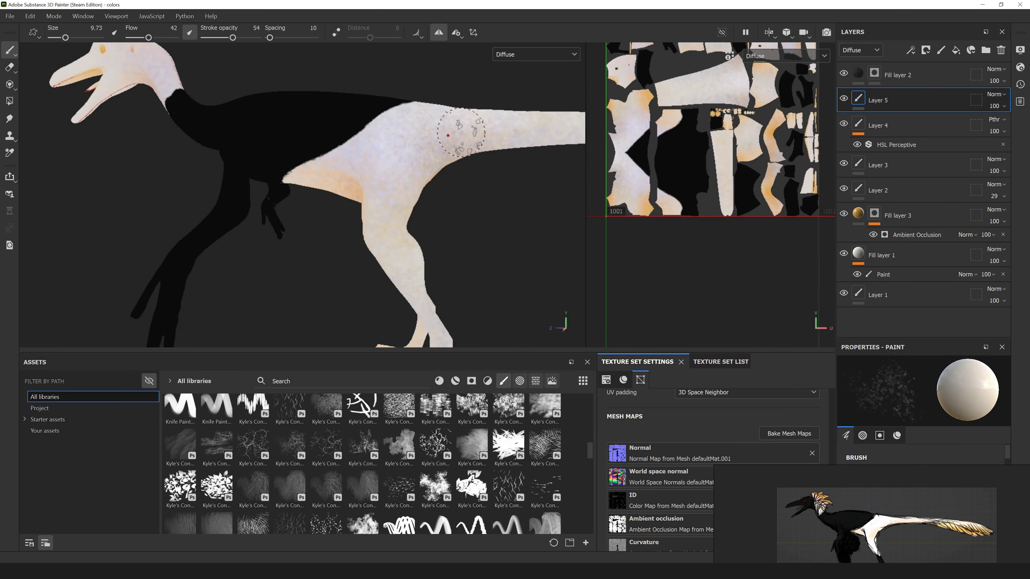
scroll(386, 183, up, 5)
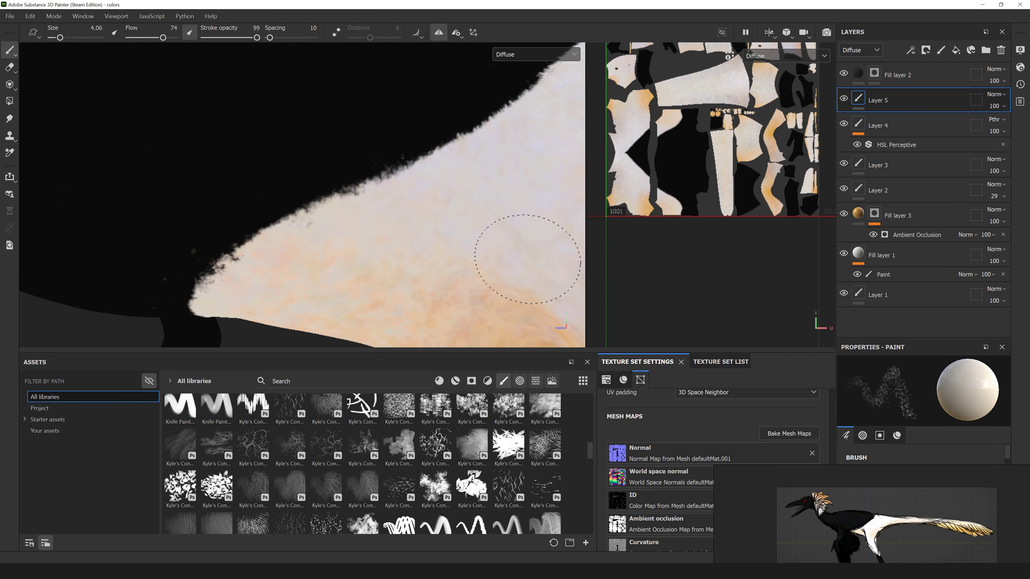
scroll(471, 172, down, 3)
scroll(271, 203, down, 2)
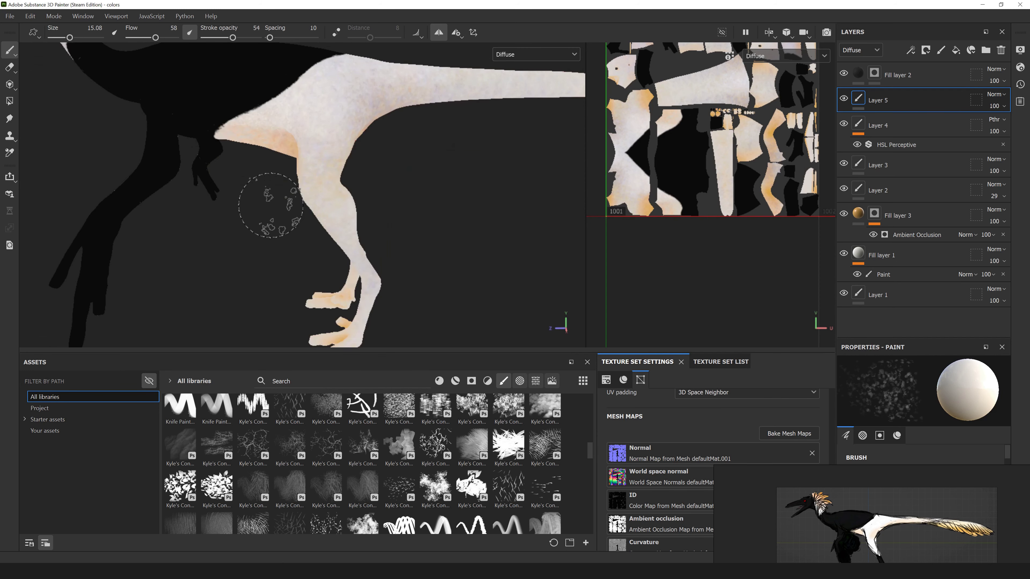
scroll(221, 85, up, 2)
scroll(221, 85, down, 3)
scroll(329, 188, up, 4)
scroll(374, 214, down, 4)
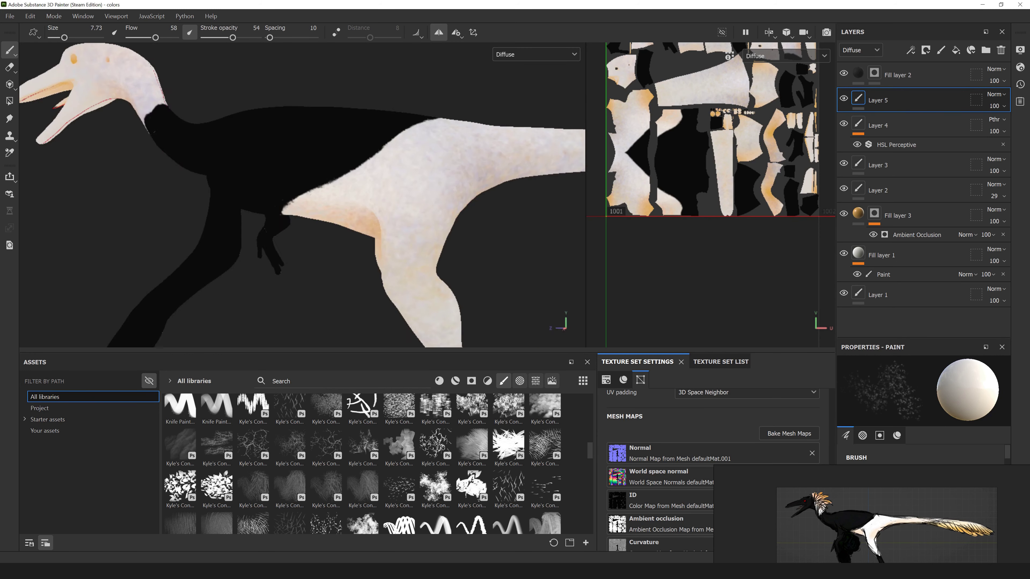
scroll(298, 244, up, 3)
scroll(239, 243, down, 2)
scroll(239, 244, down, 3)
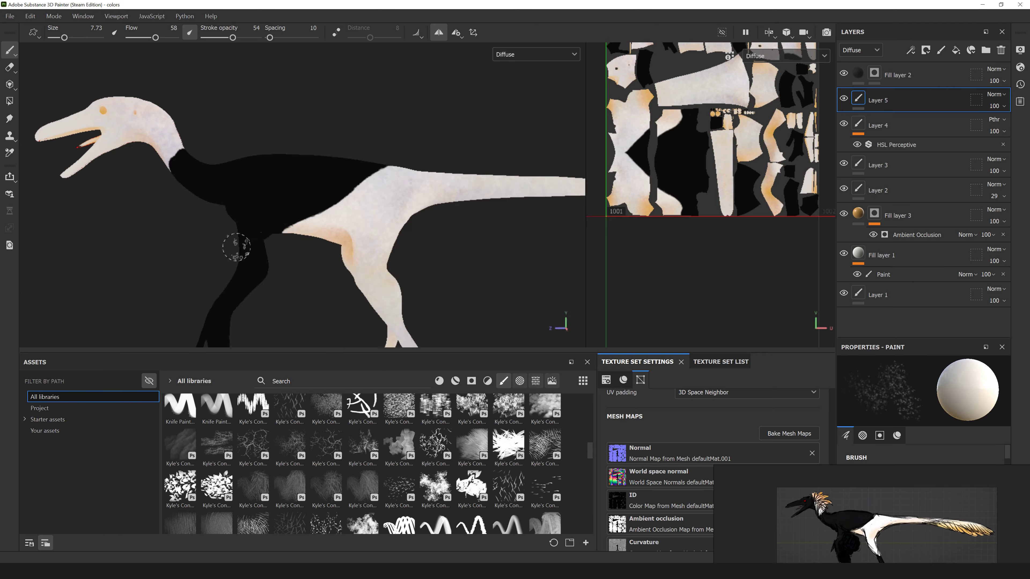
key(ctrl+shift+e)
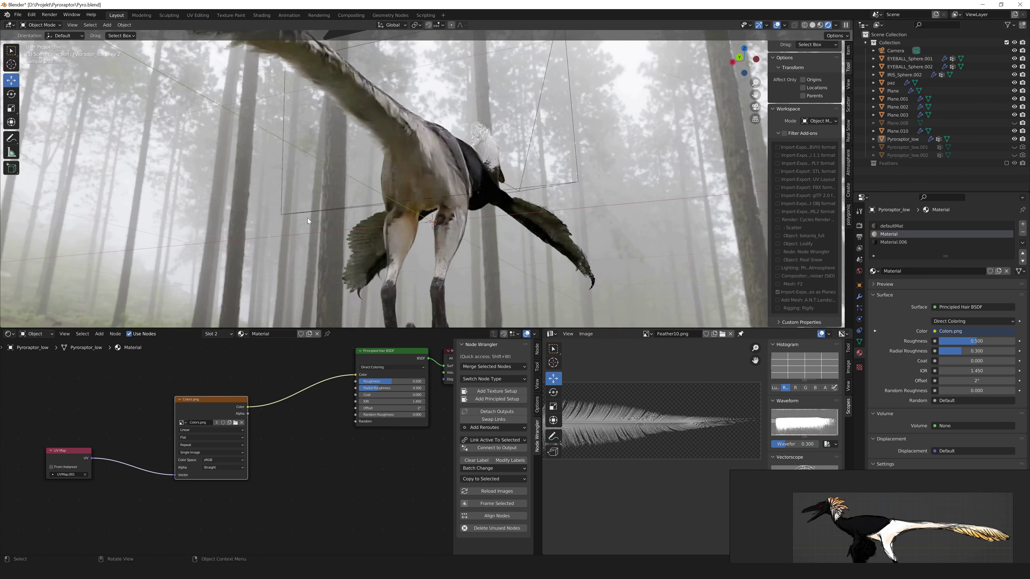
- Set the Light Paths transparent bounces to 60 and confirm the total bounces
text(60)
key(Return)
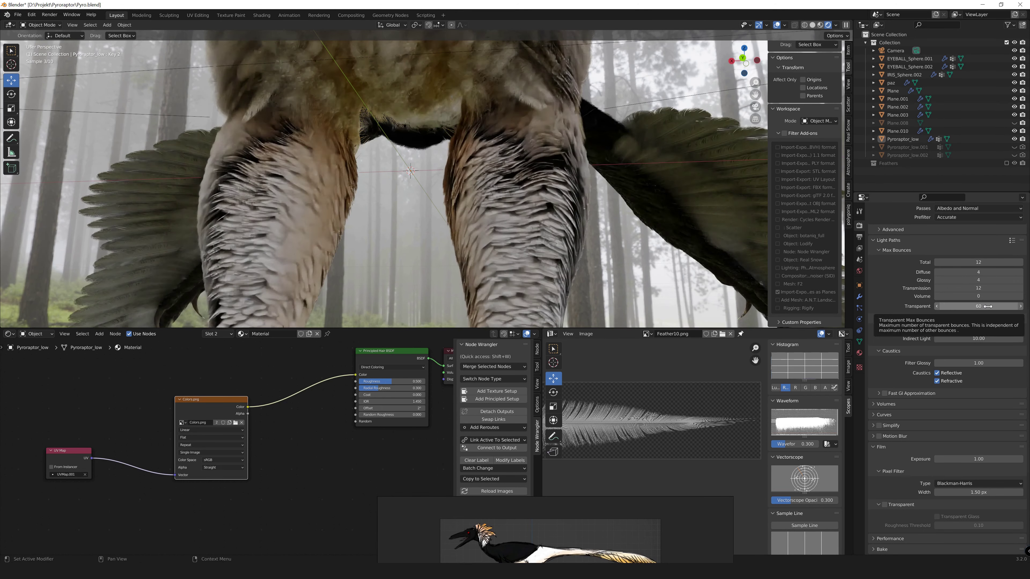
text(30)
key(Return)
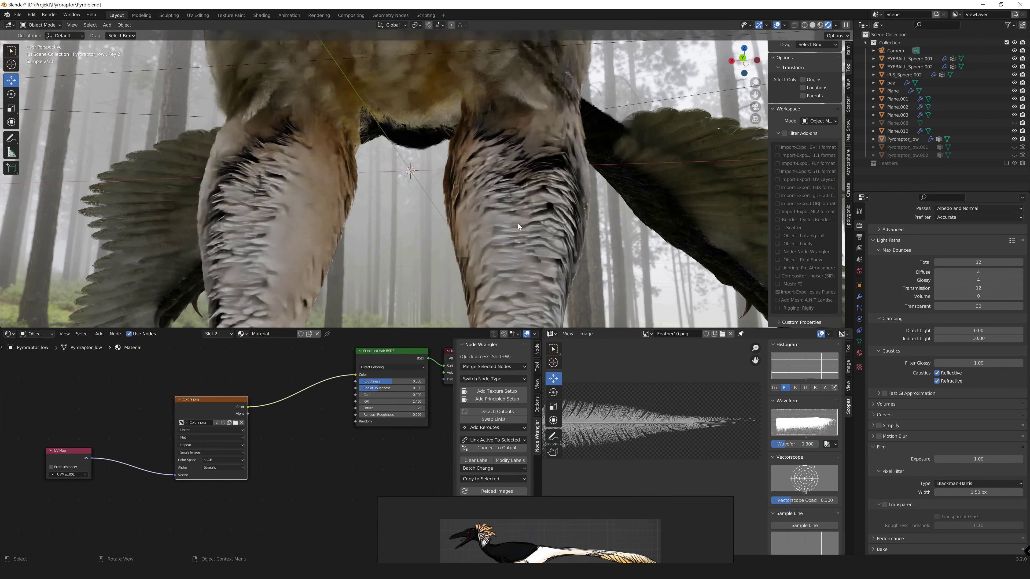
- With a smaller comb brush and child strands hidden, circle-select the leg guide strands
mouse_move(518, 223)
middle_down()
mouse_move(394, 219)
mouse_move(418, 240)
mouse_move(372, 195)
mouse_move(449, 154)
mouse_move(516, 174)
middle_up()
scroll(505, 170, up, 3)
key(shift+space)
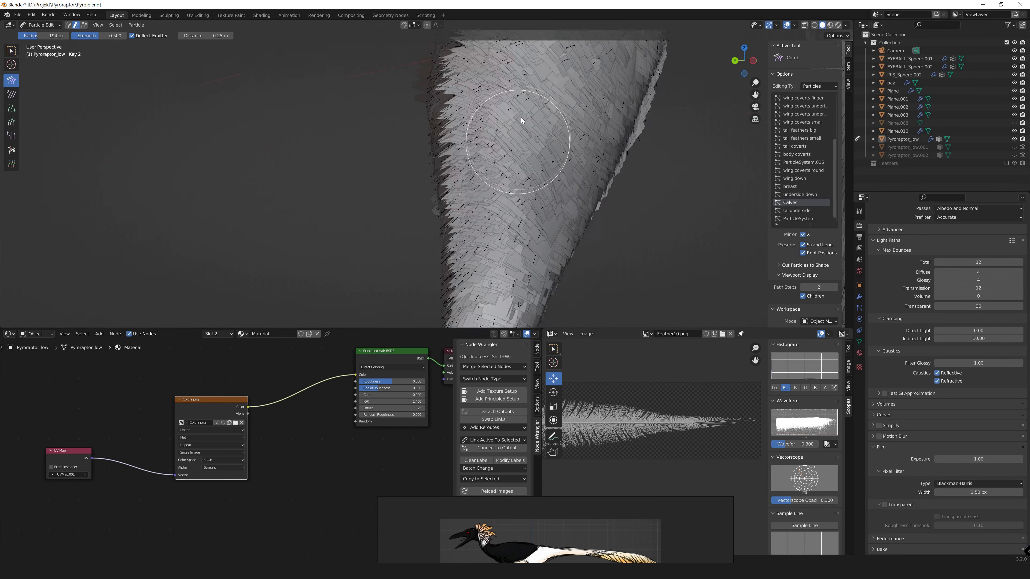
mouse_move(521, 121)
middle_down()
mouse_move(436, 164)
mouse_move(464, 235)
mouse_move(548, 195)
mouse_move(541, 189)
mouse_move(530, 209)
middle_up()
scroll(435, 164, down, 3)
key(f)
click(412, 143)
click(803, 295)
key(c)
drag(529, 209, 534, 176)
- Show the child feathers again and comb both calves' strands down with a resized brush
click(802, 296)
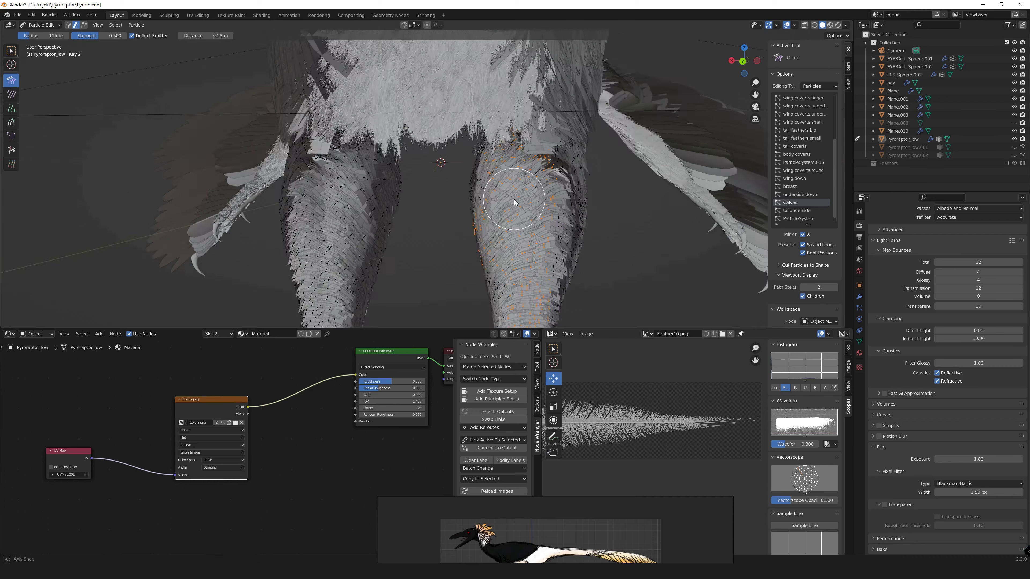
middle_drag(414, 167, 419, 160)
scroll(418, 160, up, 3)
key(f)
click(403, 233)
mouse_move(403, 234)
middle_down()
mouse_move(489, 160)
mouse_move(491, 208)
mouse_move(355, 123)
mouse_move(338, 192)
middle_up()
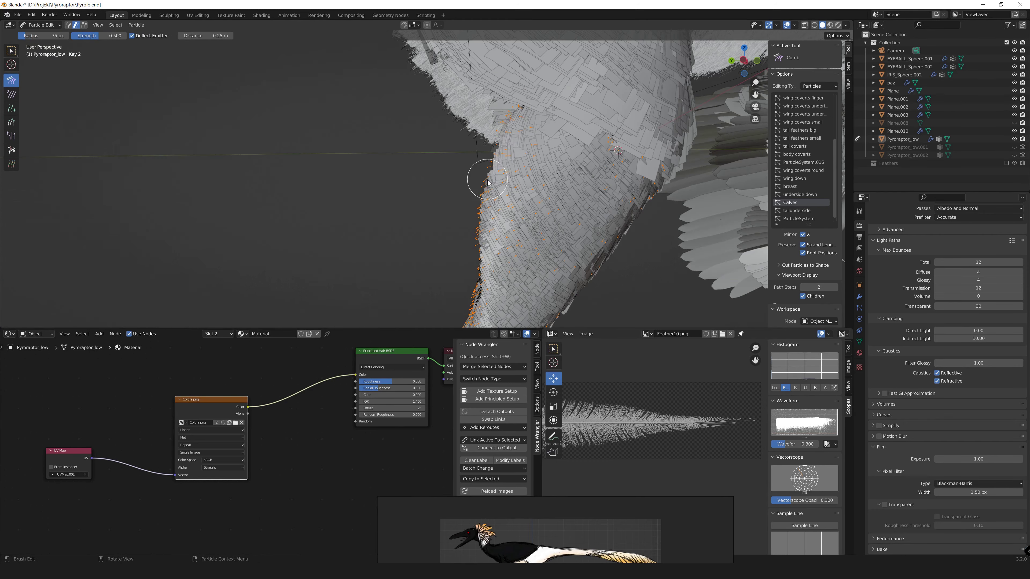
middle_drag(488, 183, 307, 173)
- Check the legs in rendered shading in Object Mode, then return to strand editing
key(ctrl+Tab)
key(z)
mouse_move(403, 125)
middle_down()
mouse_move(370, 193)
mouse_move(527, 203)
mouse_move(338, 142)
middle_up()
key(ctrl+Tab)
scroll(337, 141, up, 3)
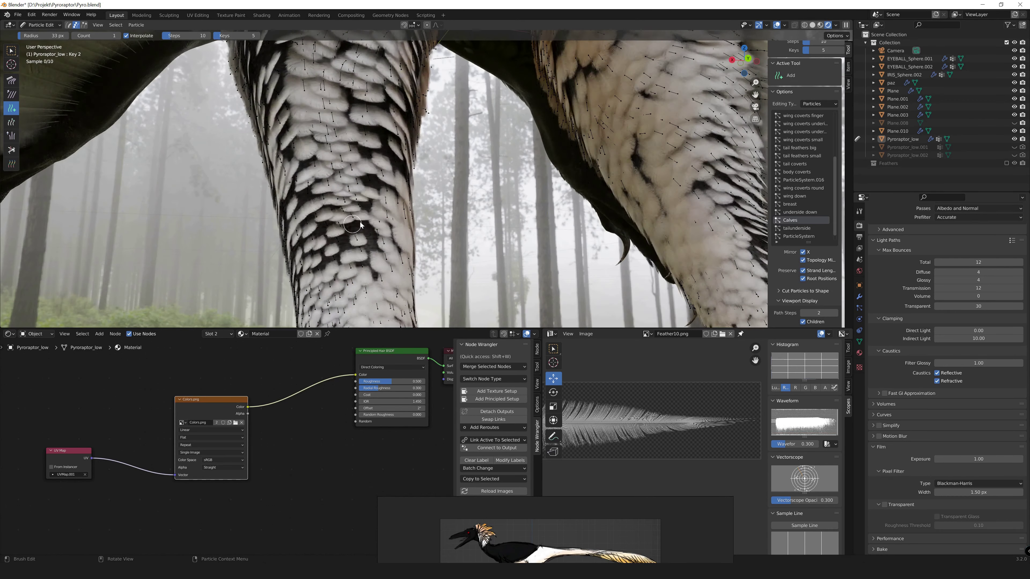
- Add a few more feather strands on the leg and comb them
scroll(326, 212, up, 2)
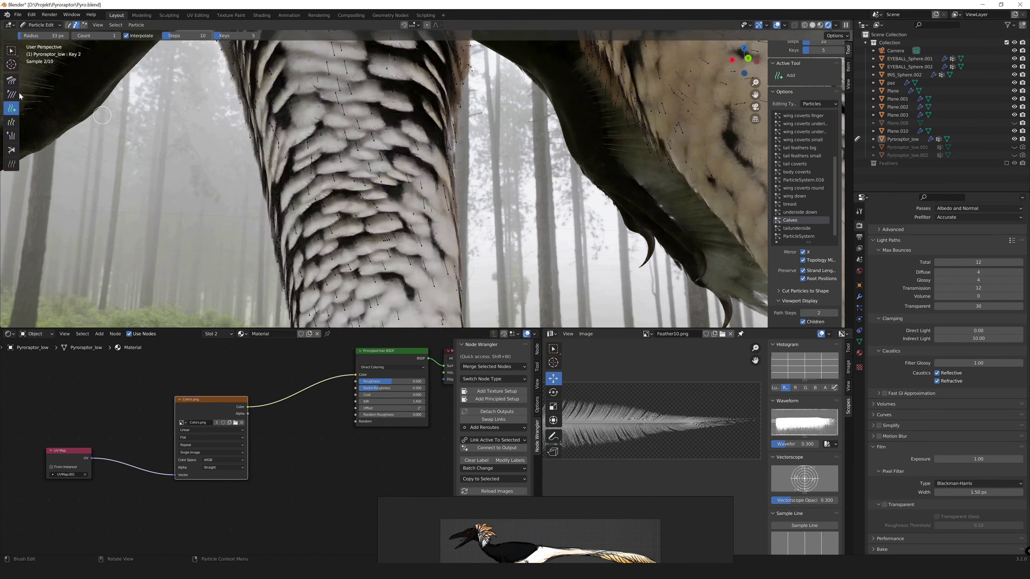
drag(367, 161, 287, 113)
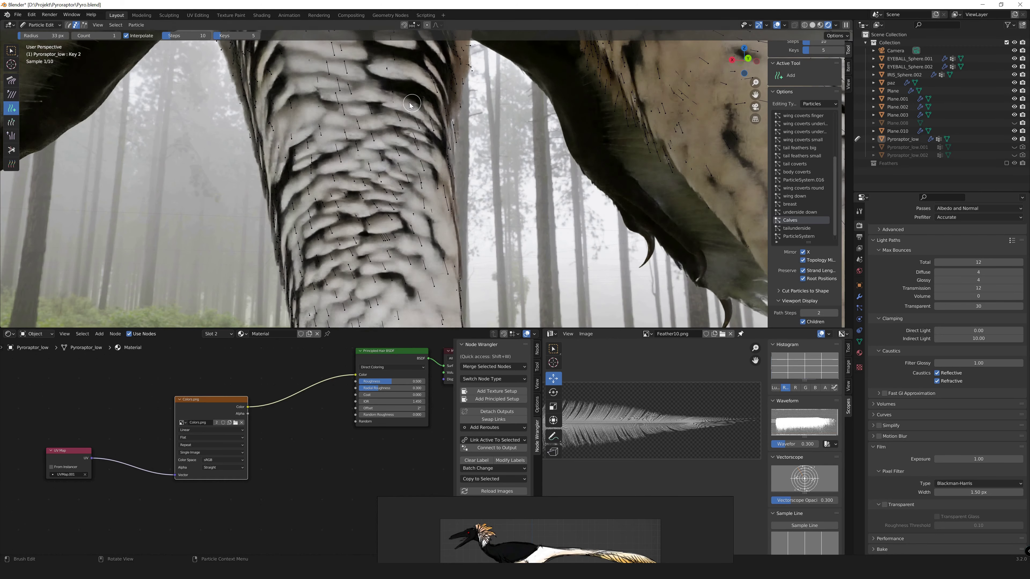
click(12, 80)
middle_drag(380, 206, 251, 184)
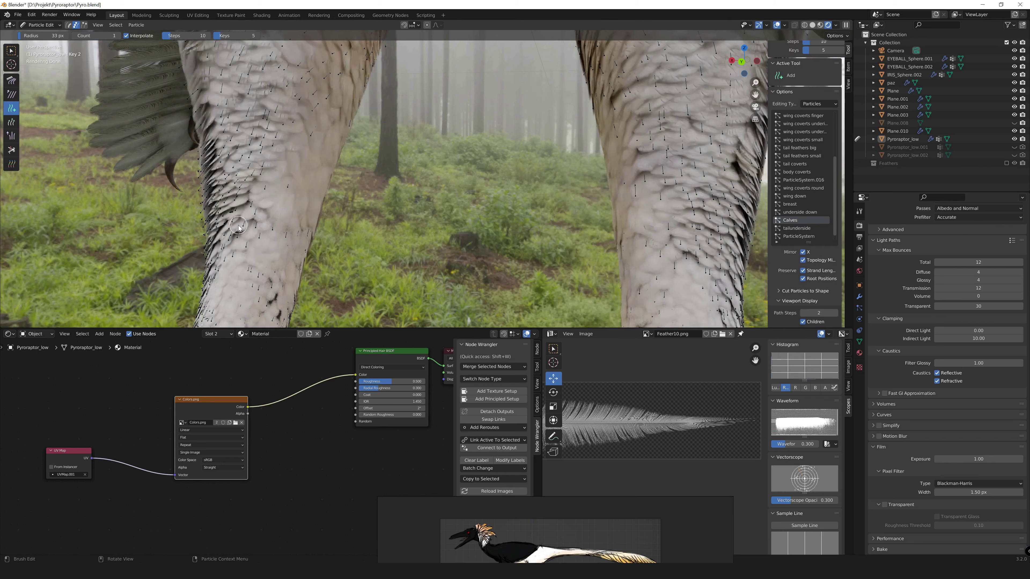
middle_drag(238, 227, 316, 192)
mouse_move(341, 103)
middle_down()
mouse_move(163, 139)
mouse_move(329, 121)
mouse_move(327, 51)
middle_up()
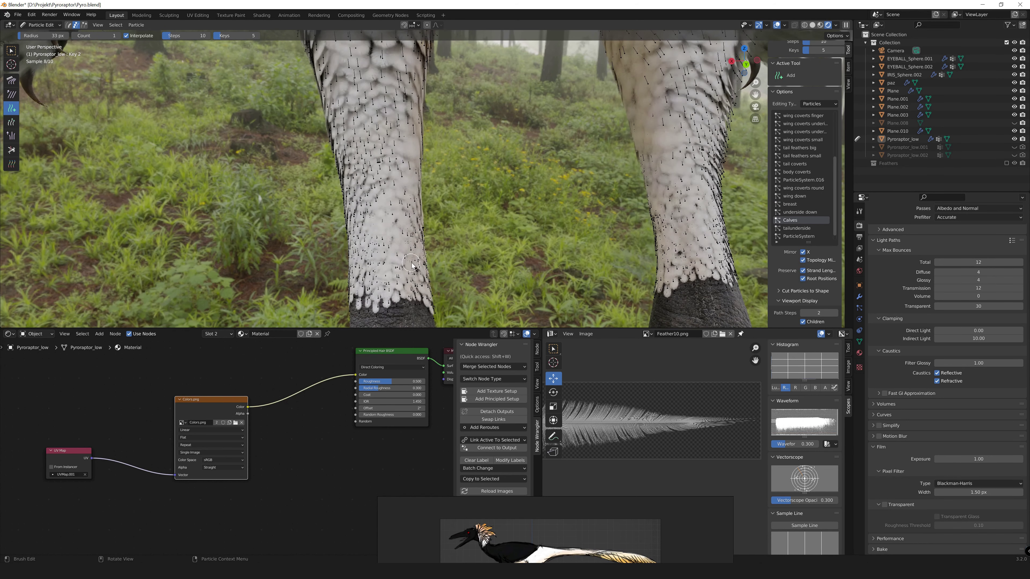
middle_drag(665, 98, 557, 92)
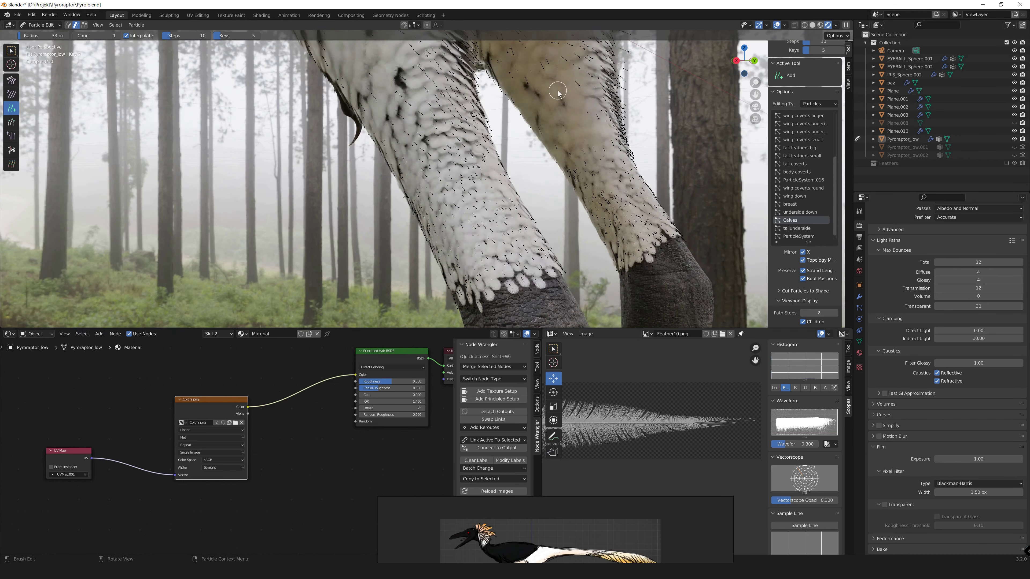
- Inspect the raptor's body and legs from several angles in Object Mode
key(Tab)
scroll(91, 105, down, 2)
middle_drag(92, 105, 282, 198)
scroll(412, 133, down, 3)
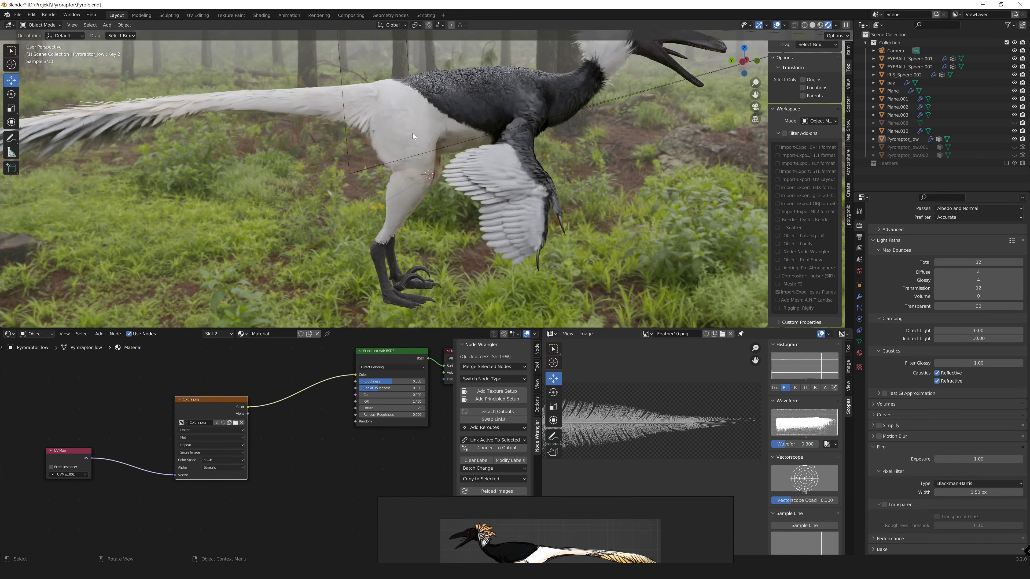
scroll(367, 116, up, 2)
mouse_move(367, 117)
middle_down()
mouse_move(410, 144)
mouse_move(367, 124)
middle_up()
scroll(366, 123, up, 3)
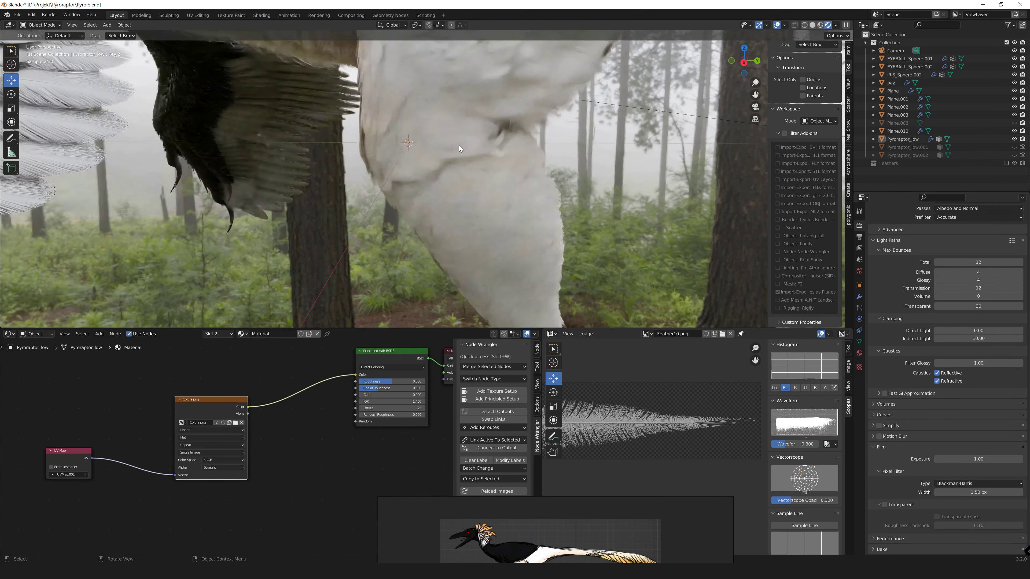
scroll(458, 146, up, 2)
- In solid shading, select the linked stray strands over the legs and delete them
key(Tab)
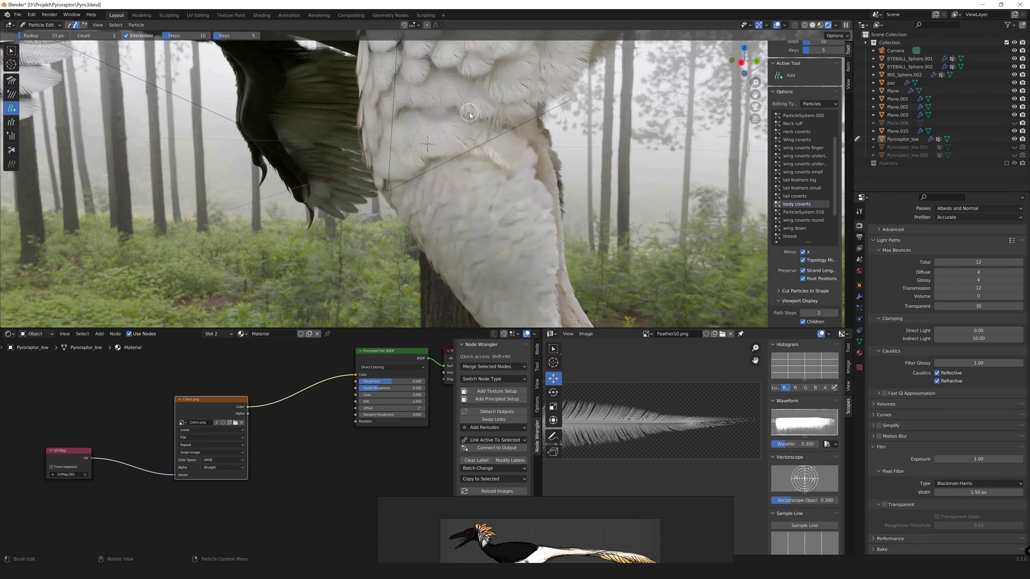
key(z)
mouse_move(502, 103)
middle_down()
mouse_move(539, 111)
mouse_move(487, 159)
mouse_move(472, 194)
mouse_move(439, 202)
mouse_move(549, 181)
middle_up()
key(l)
key(f)
click(400, 163)
key(x)
click(375, 178)
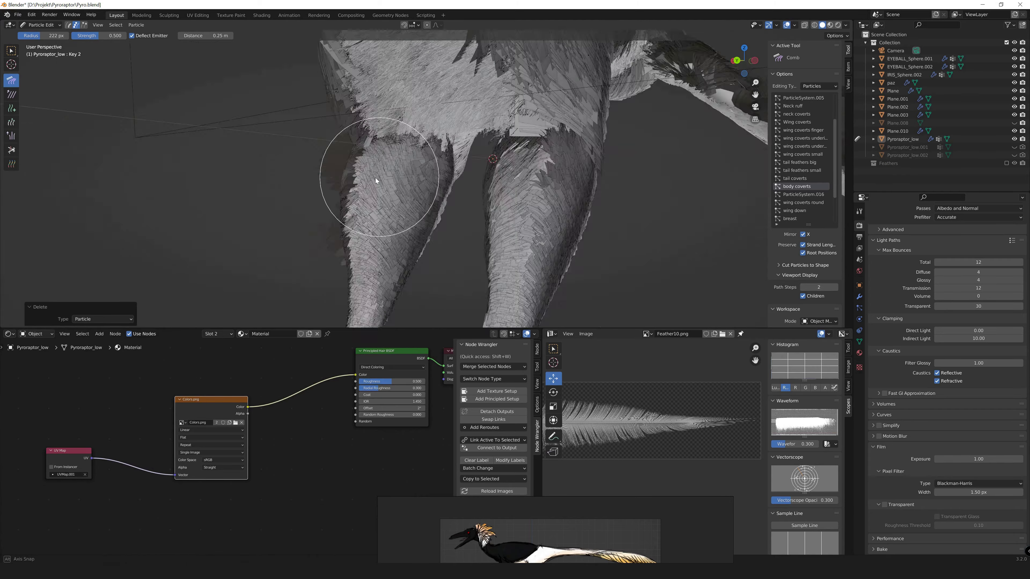
mouse_move(375, 178)
middle_down()
mouse_move(430, 120)
mouse_move(485, 149)
mouse_move(486, 200)
middle_up()
- Preview the cleaned legs in rendered shading in Object Mode
key(Tab)
key(z)
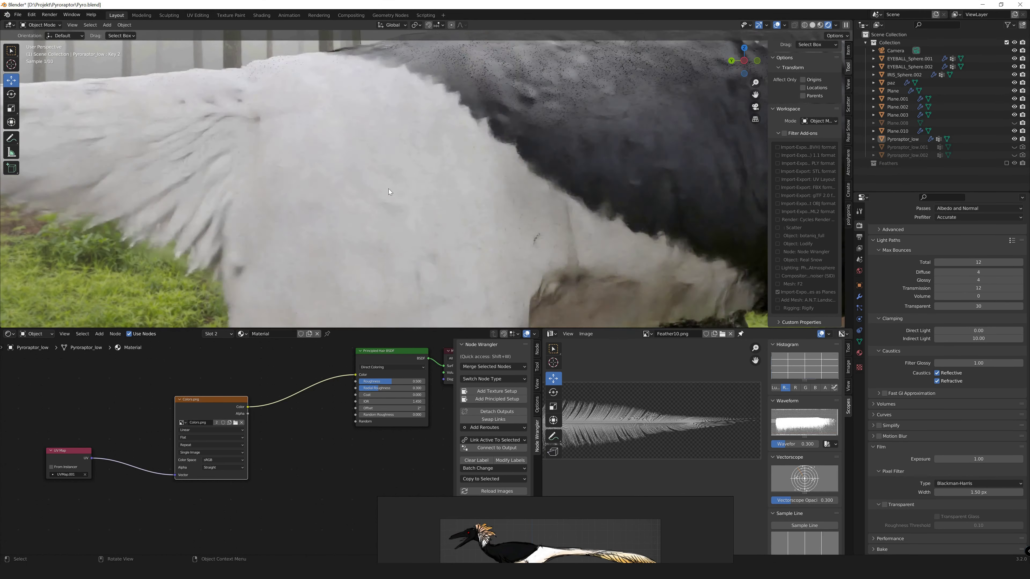
scroll(373, 204, down, 5)
scroll(316, 80, up, 5)
- Select another linked set of body strands, then view the raptor rendered from the side
key(Tab)
key(z)
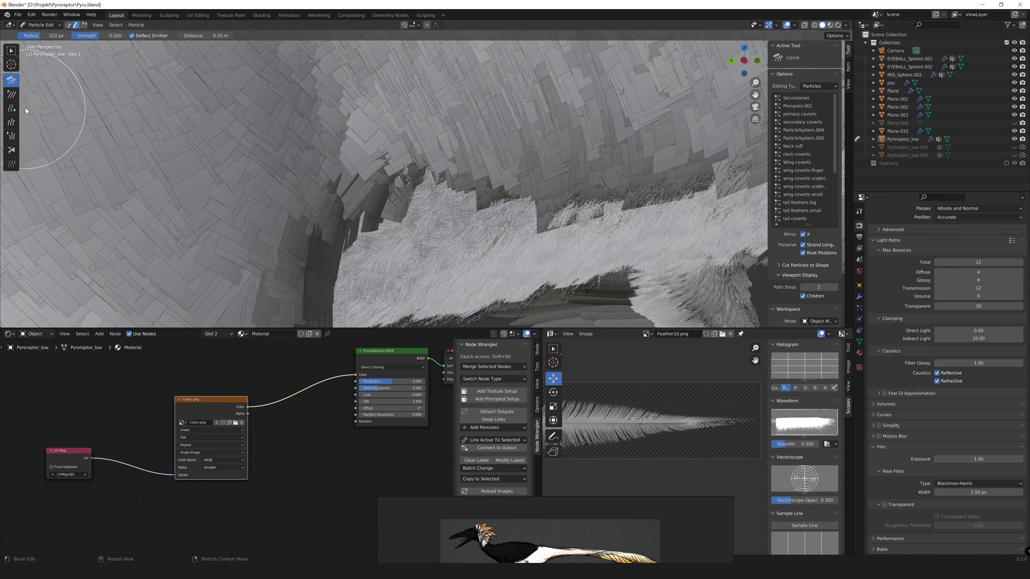
middle_drag(316, 80, 400, 125)
middle_drag(551, 134, 568, 208)
key(l)
mouse_move(534, 149)
middle_down()
mouse_move(446, 134)
mouse_move(328, 88)
middle_up()
key(Tab)
click(828, 24)
mouse_move(843, 28)
middle_down()
mouse_move(296, 177)
mouse_move(322, 228)
mouse_move(314, 154)
middle_up()
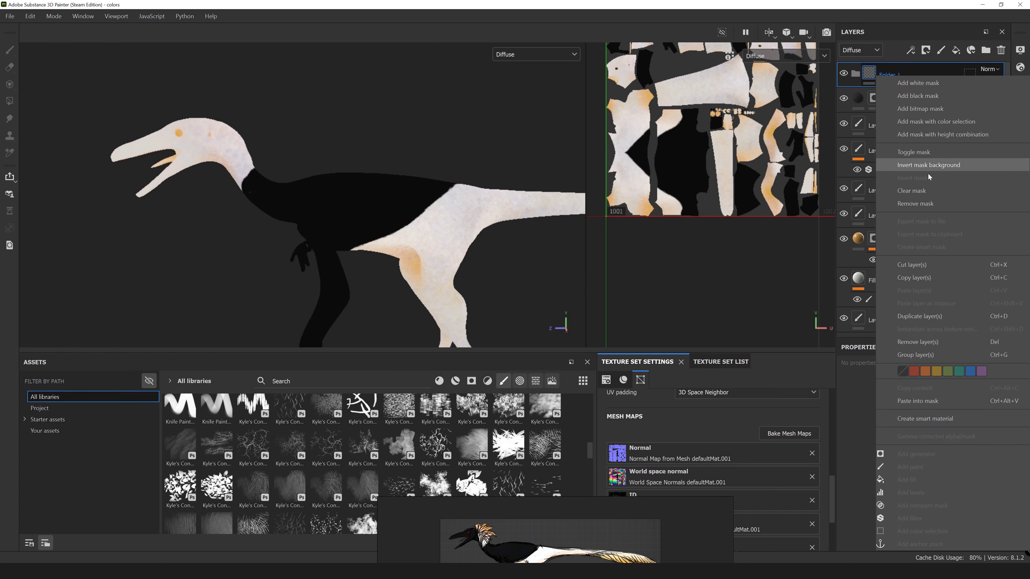
- Add a new paint layer with brush flow 79 and stroke opacity 93
click(937, 313)
right_click(365, 223)
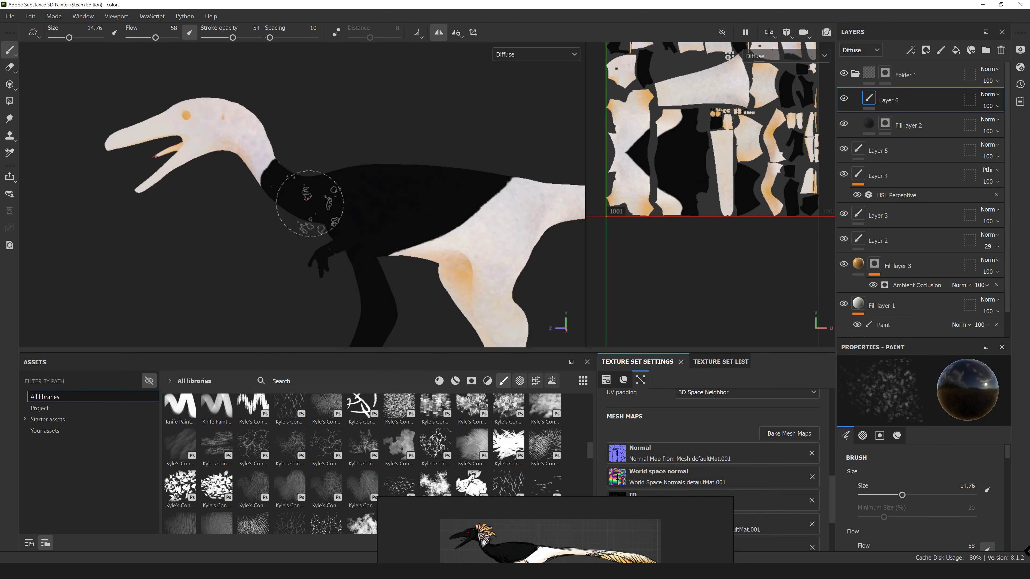
right_click(426, 287)
scroll(426, 243, down, 5)
right_click(369, 159)
drag(412, 137, 441, 137)
drag(413, 183, 476, 184)
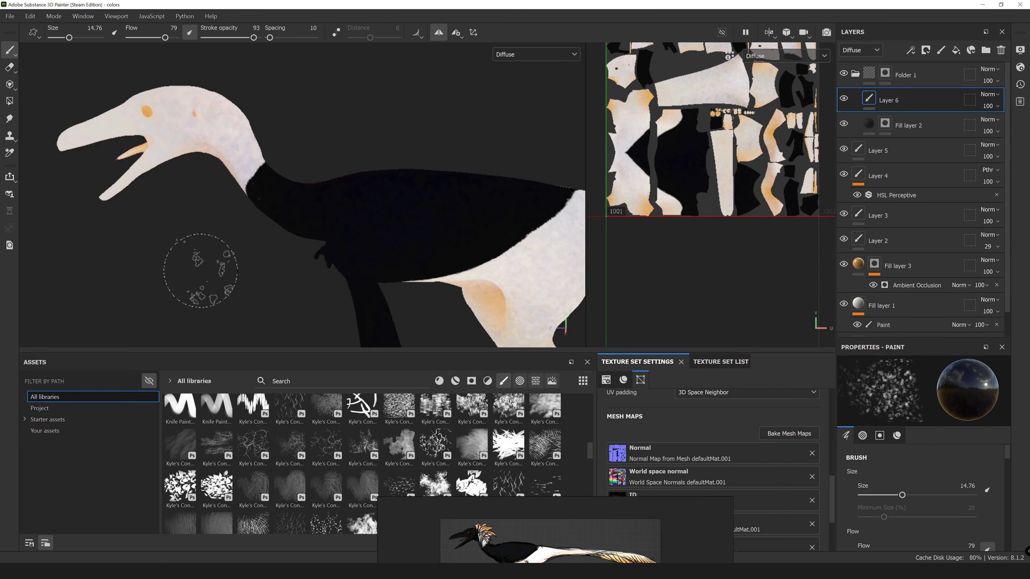
scroll(275, 243, up, 3)
- Add a fill layer and set its base colour to pure black
alt+drag(275, 243, 459, 172)
right_click(460, 173)
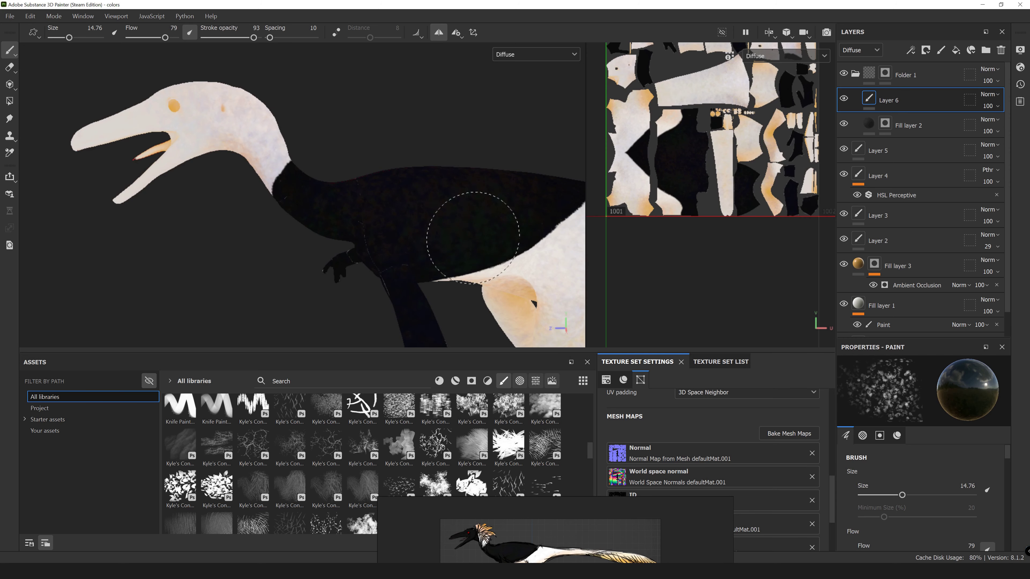
alt+drag(476, 231, 314, 237)
right_click(912, 100)
click(912, 122)
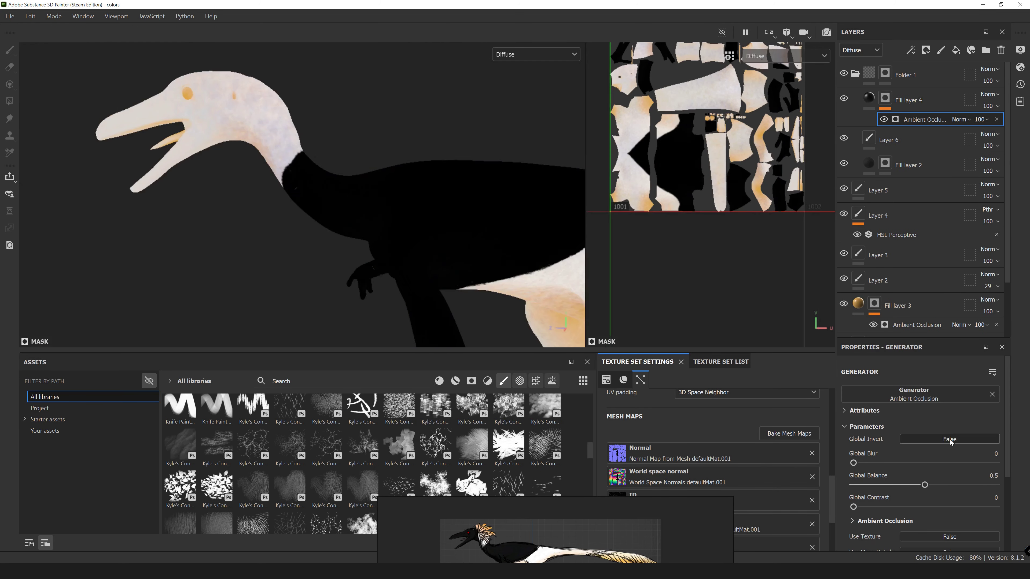
click(930, 518)
click(867, 317)
drag(782, 365, 772, 394)
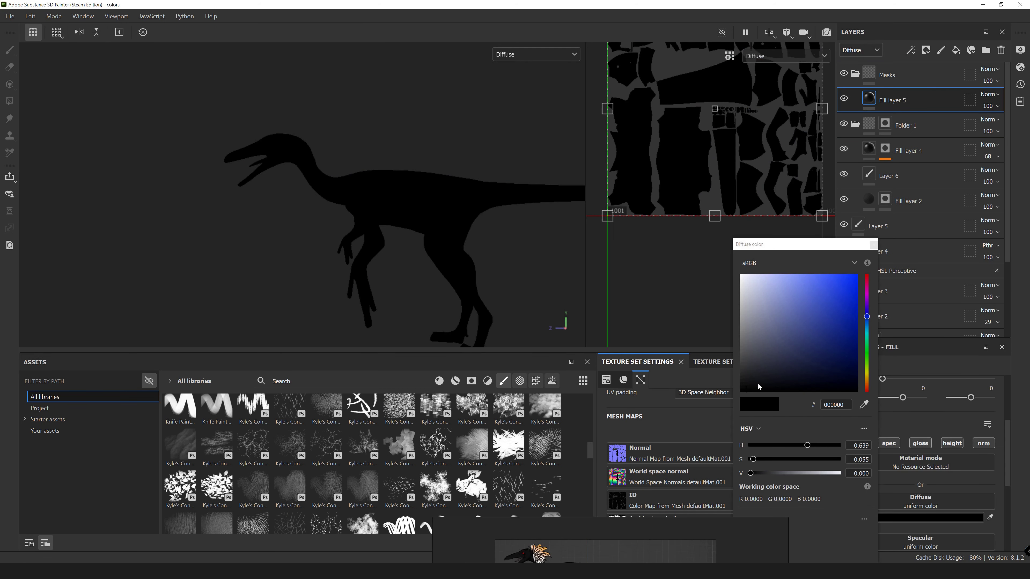
- Paste the copied mask into the layer's mask
click(917, 309)
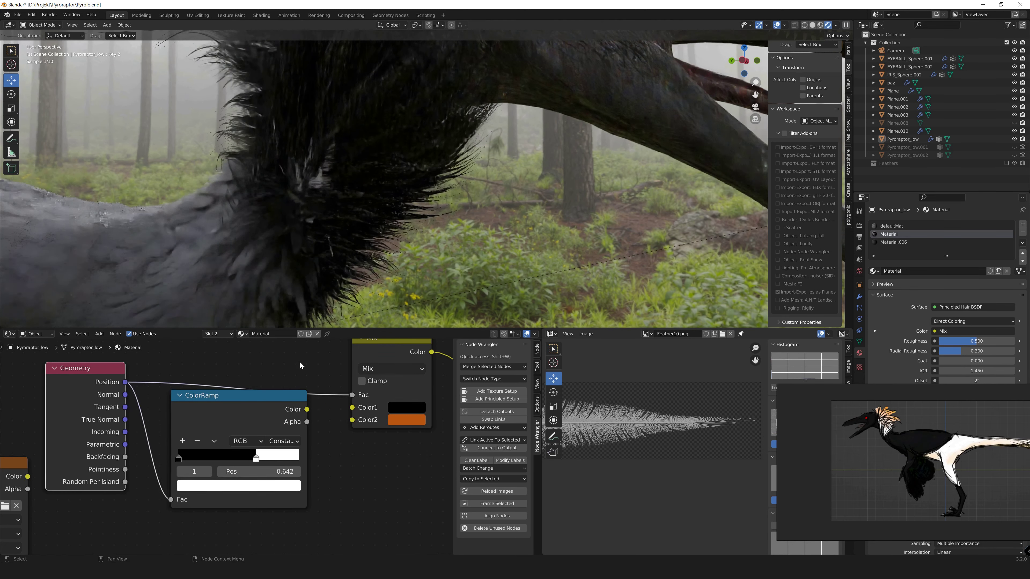
- Insert a yellowing ColorRamp on Intercept, add a Random-driven Mix node with purple colour and another ColorRamp
click(376, 420)
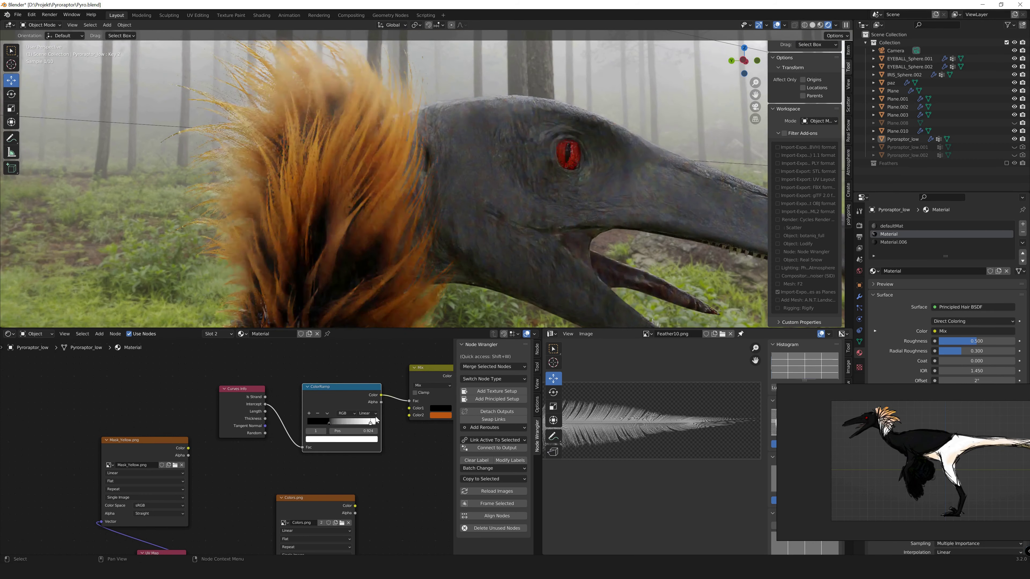
drag(377, 419, 355, 422)
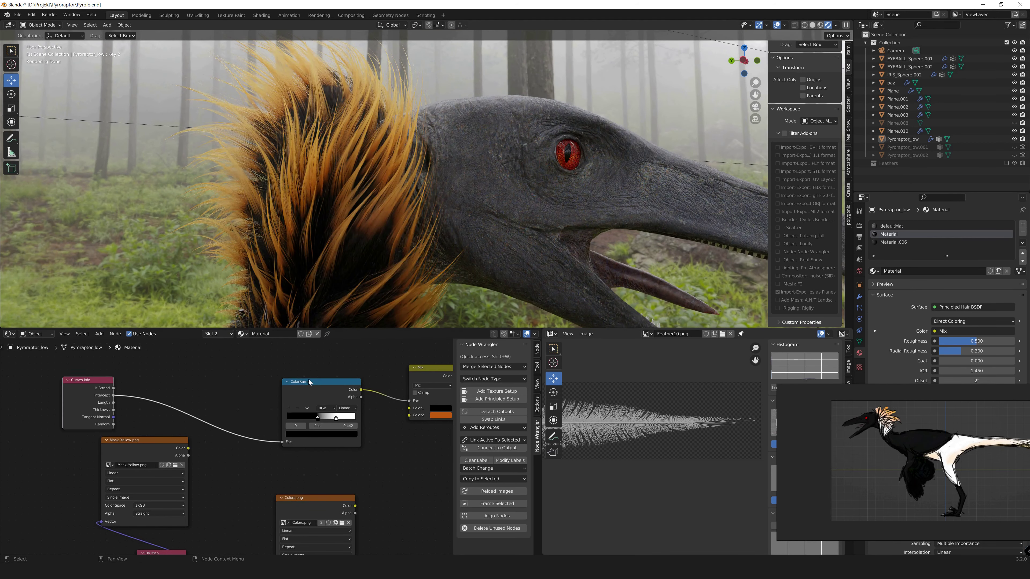
key(shift+a)
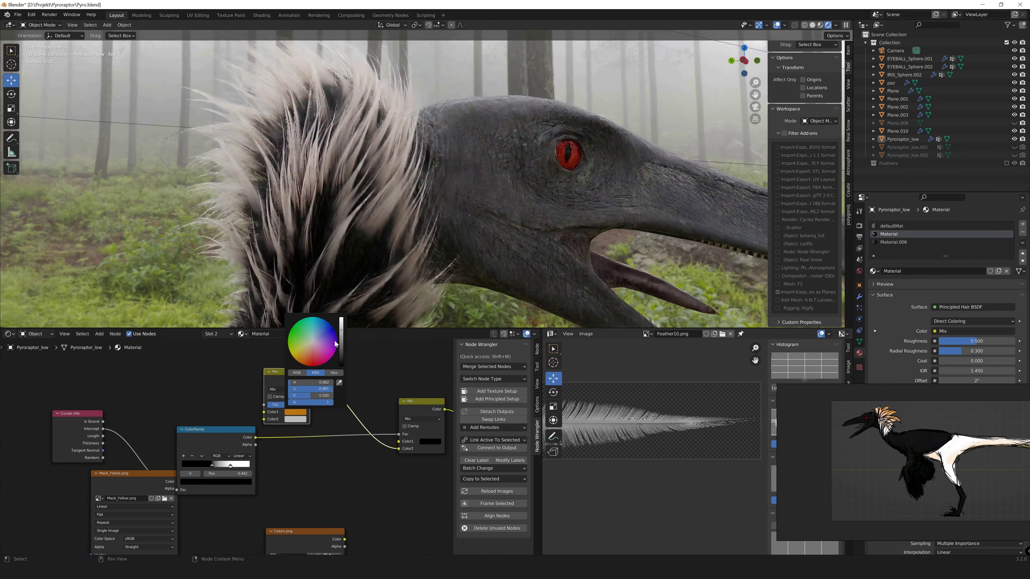
drag(103, 458, 263, 404)
key(Home)
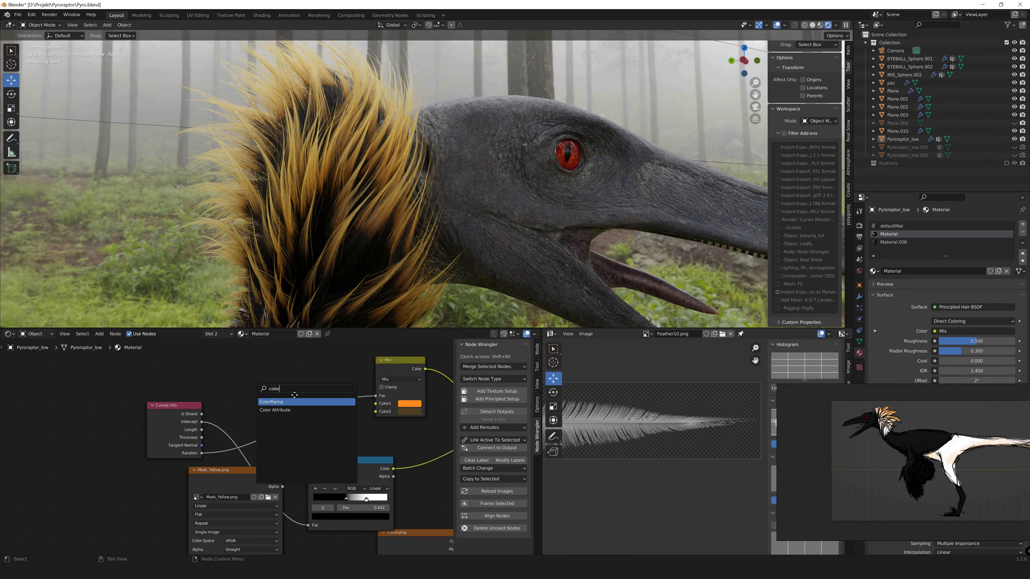
click(295, 402)
click(284, 440)
click(384, 449)
click(405, 353)
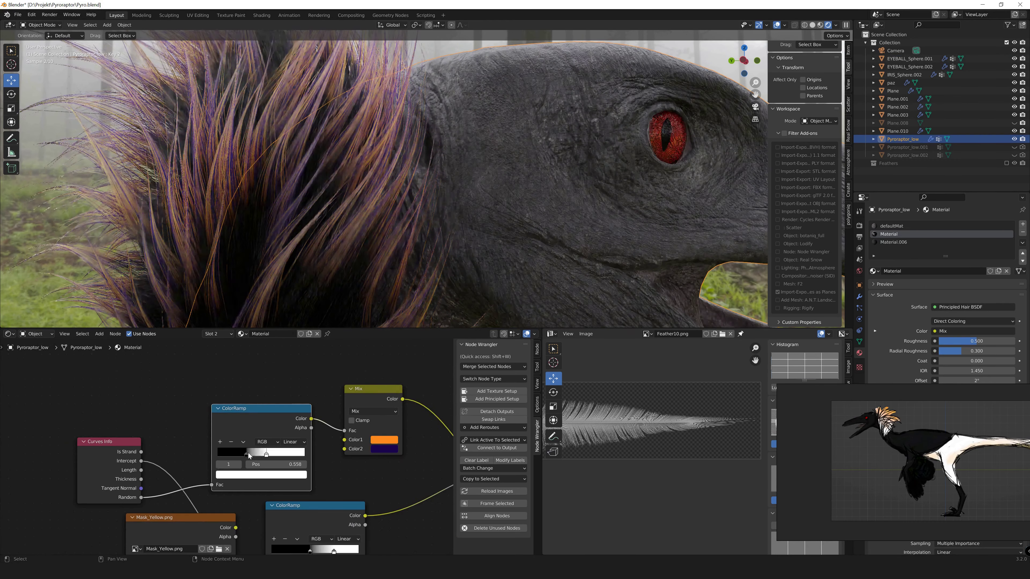
click(259, 409)
- Feed the brown-and-orange ColorRamp into the hair colour and link Colors.png to Mix Color1
click(257, 439)
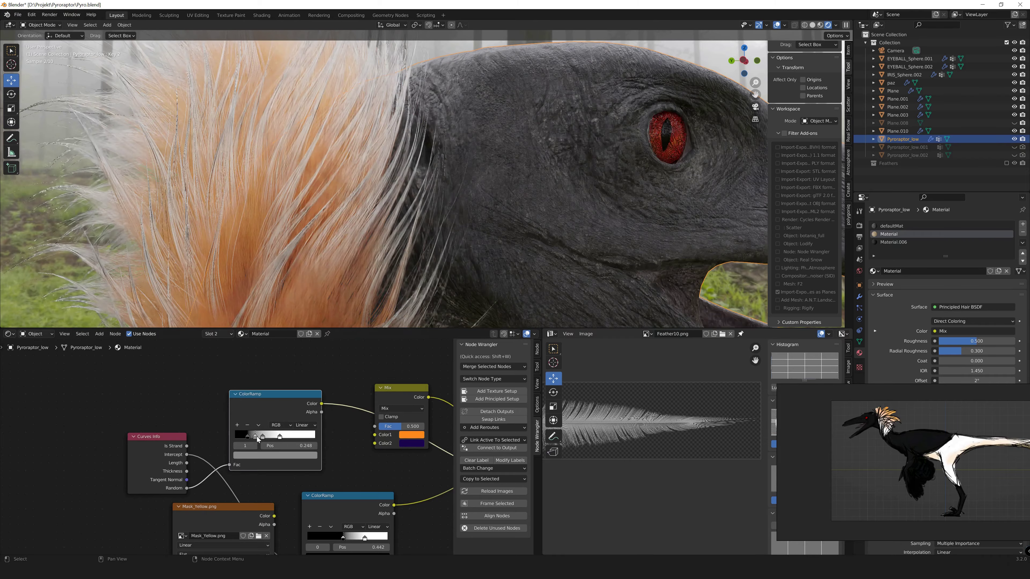
scroll(299, 442, down, 3)
drag(172, 396, 379, 494)
scroll(284, 447, up, 3)
click(309, 466)
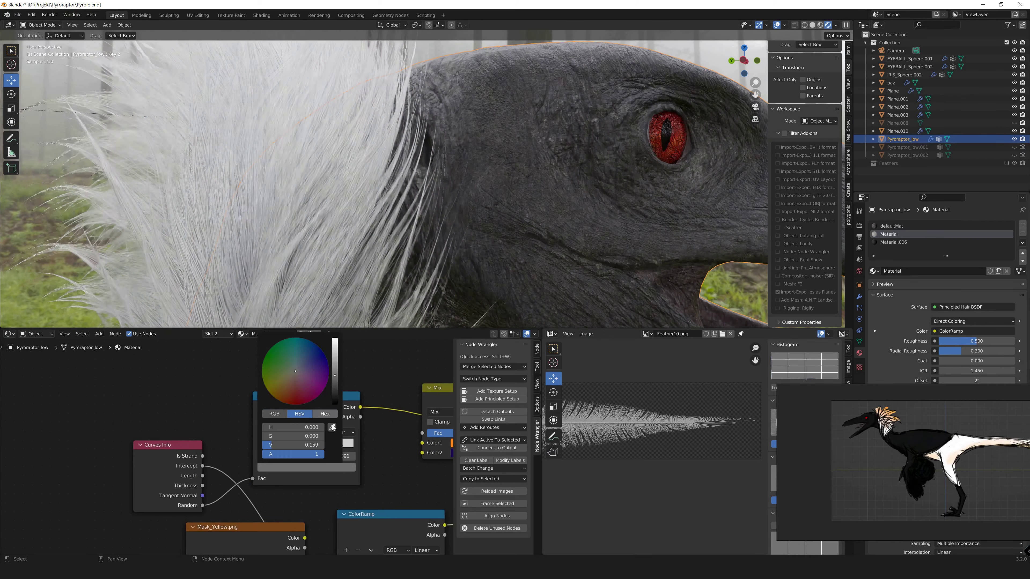
click(285, 447)
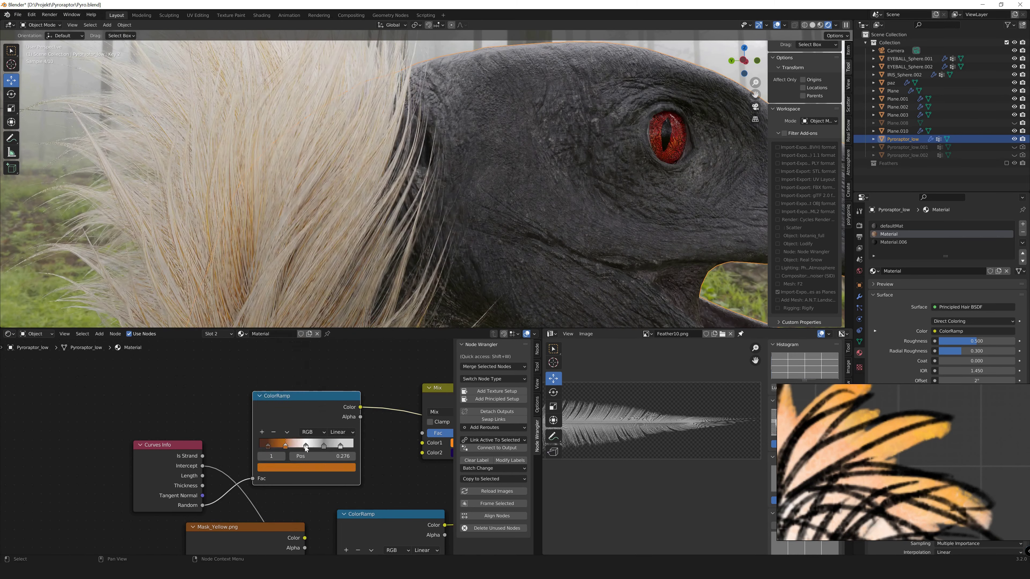
click(323, 446)
click(306, 467)
click(338, 468)
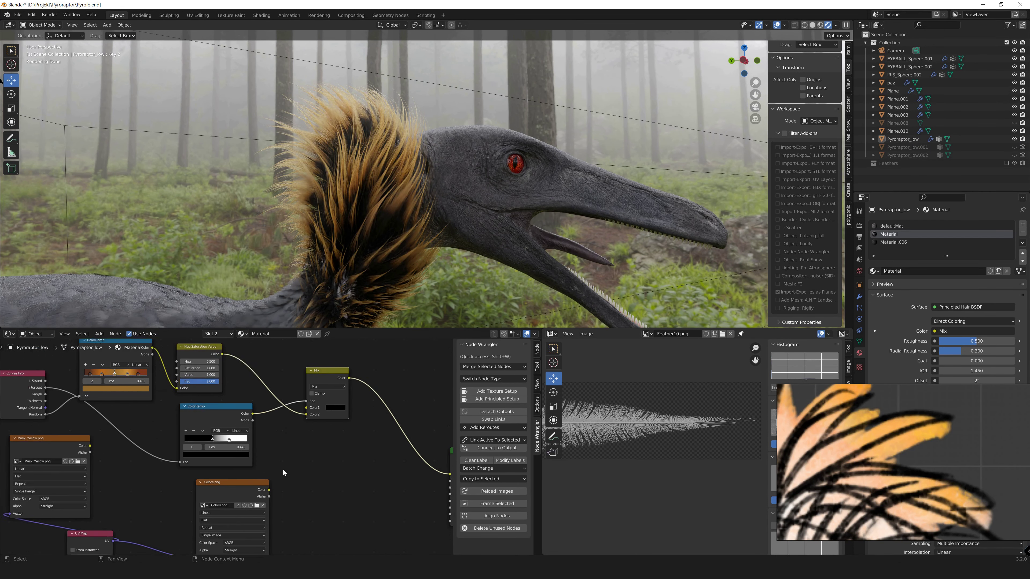
drag(269, 490, 306, 408)
mouse_move(357, 452)
middle_down()
mouse_move(286, 442)
mouse_move(255, 487)
middle_up()
scroll(255, 486, up, 2)
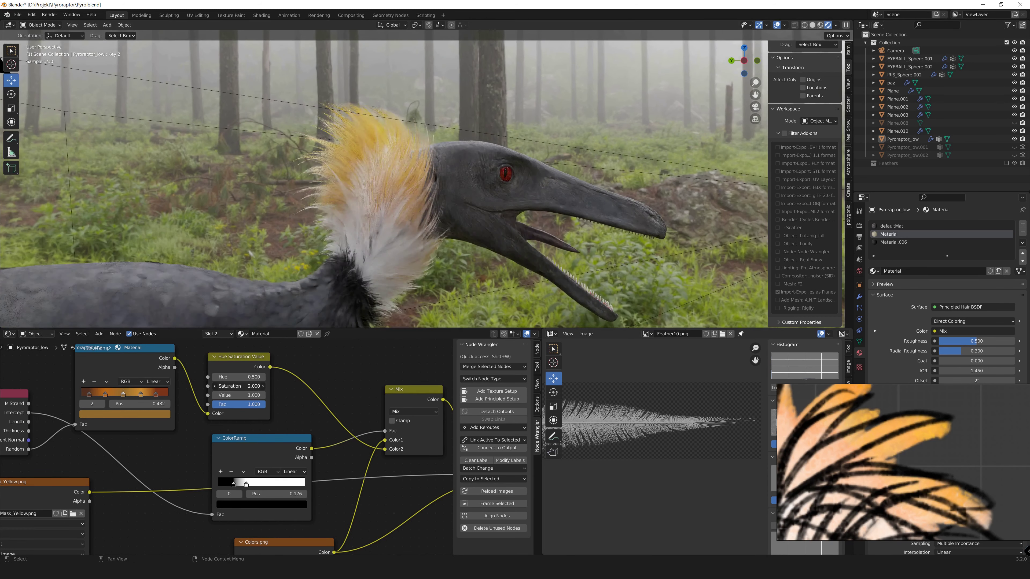
- Set HSV Value to 0.700, white stop to 1.000, and add a ColorRamp on Mask_Yellow
click(215, 396)
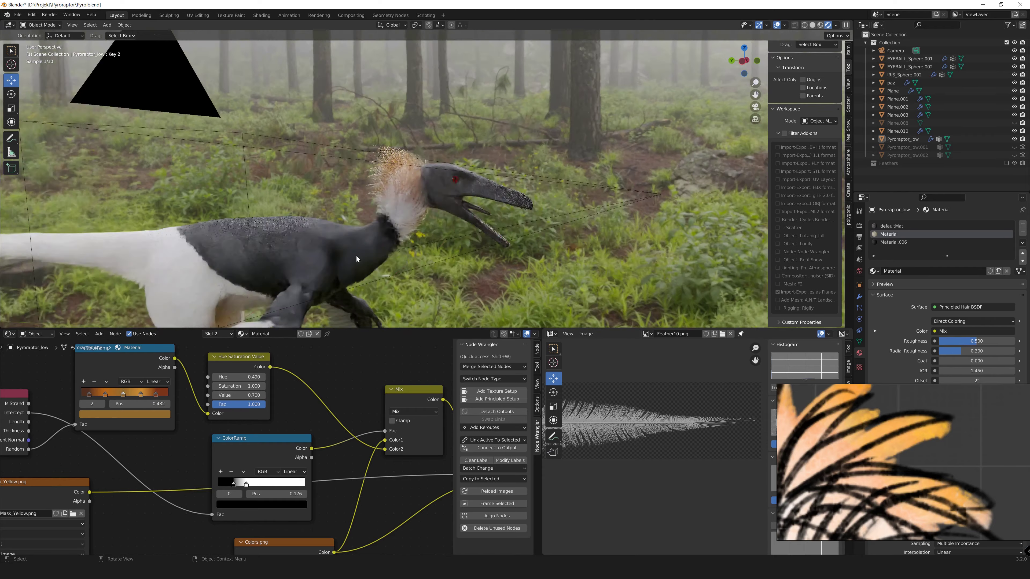
drag(247, 484, 325, 492)
scroll(238, 490, down, 3)
key(g)
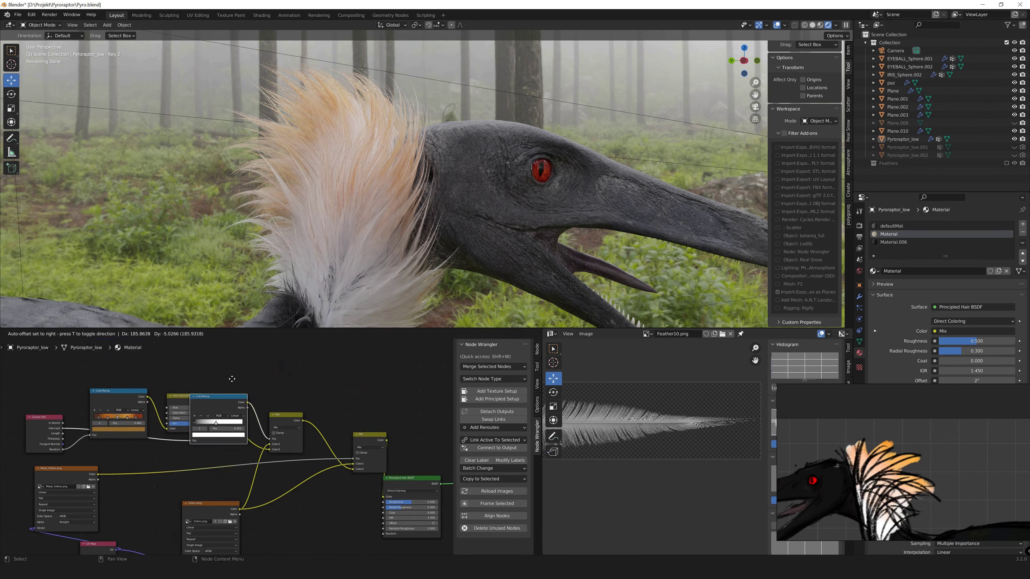
click(128, 478)
scroll(136, 528, up, 2)
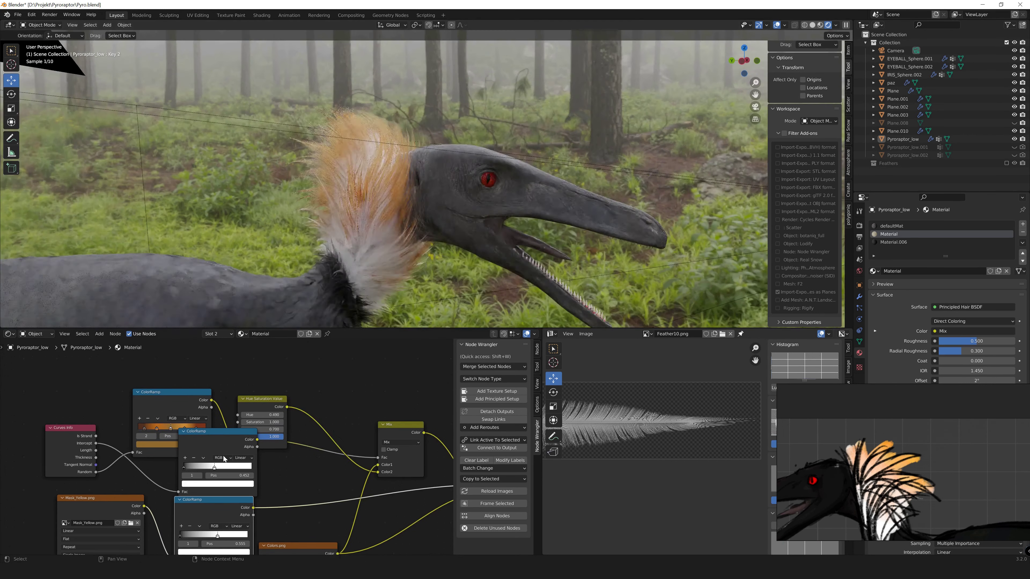
click(184, 467)
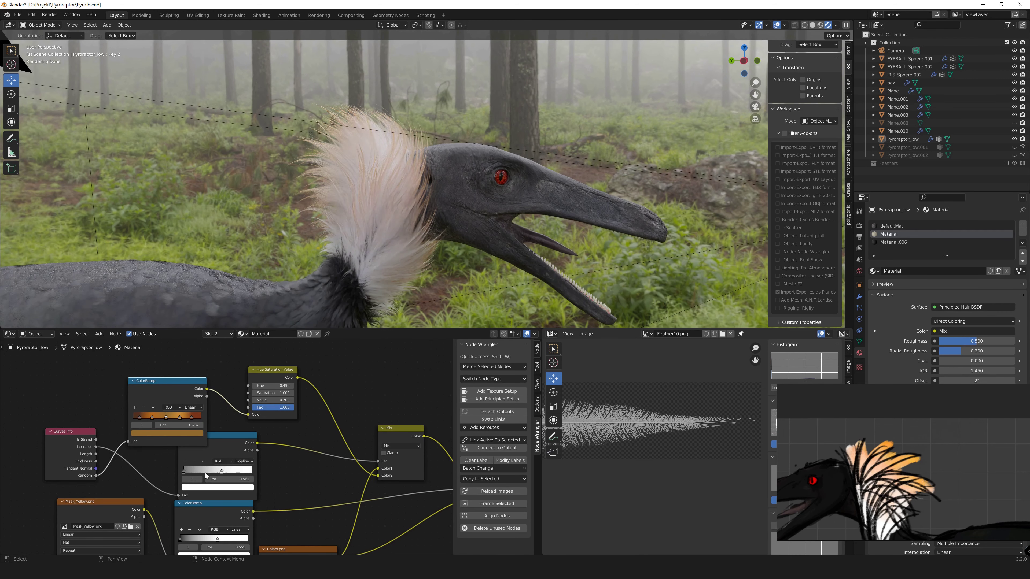
- Insert an Ease-interpolated ColorRamp before the Mix Fac with its white stop at 0.573
key(shift+a)
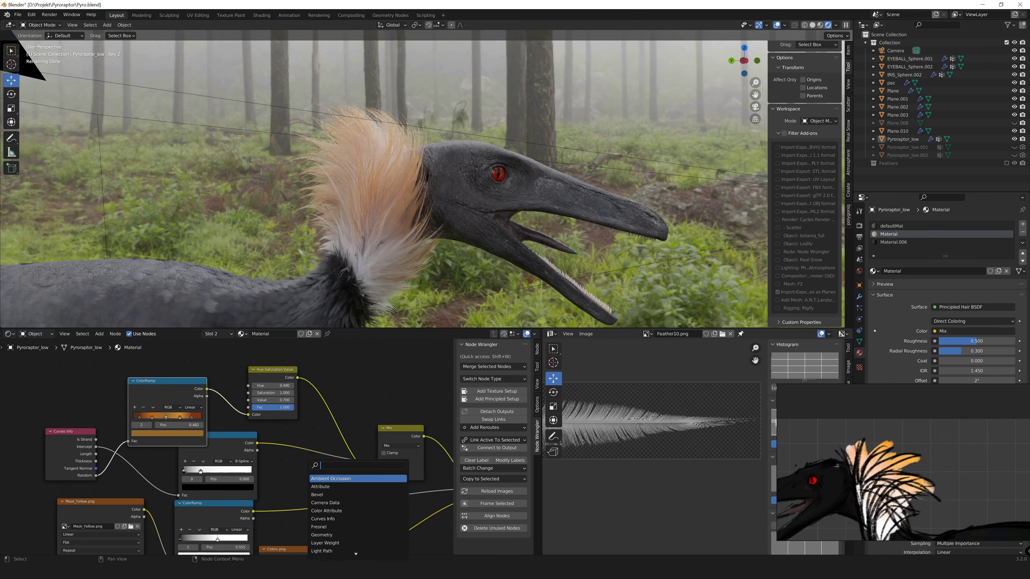
click(307, 469)
scroll(308, 469, up, 2)
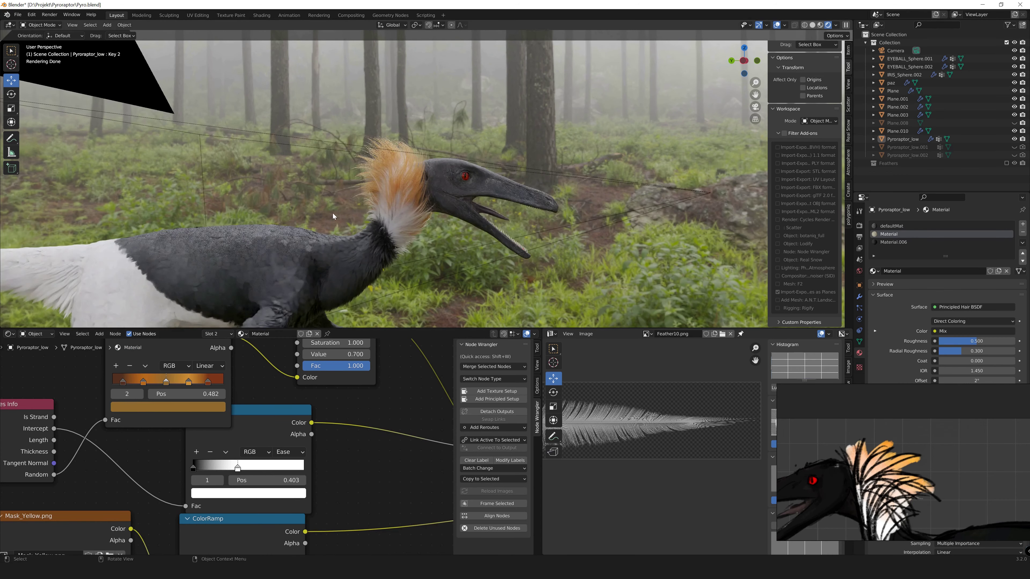
click(308, 467)
click(302, 467)
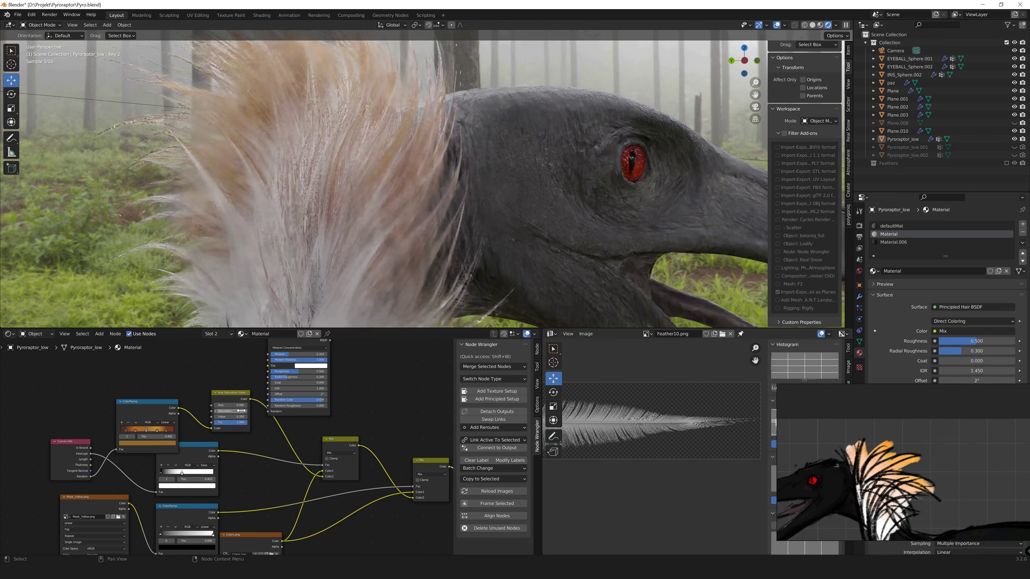
drag(264, 417, 283, 417)
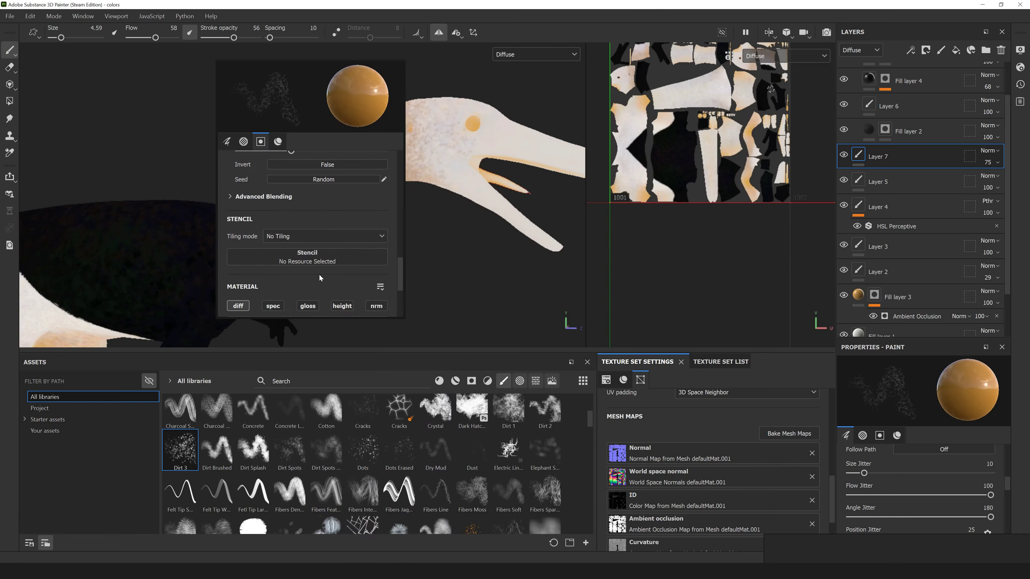
- Scroll the Substance 3D Painter view over the raptor's leg
scroll(359, 129, up, 2)
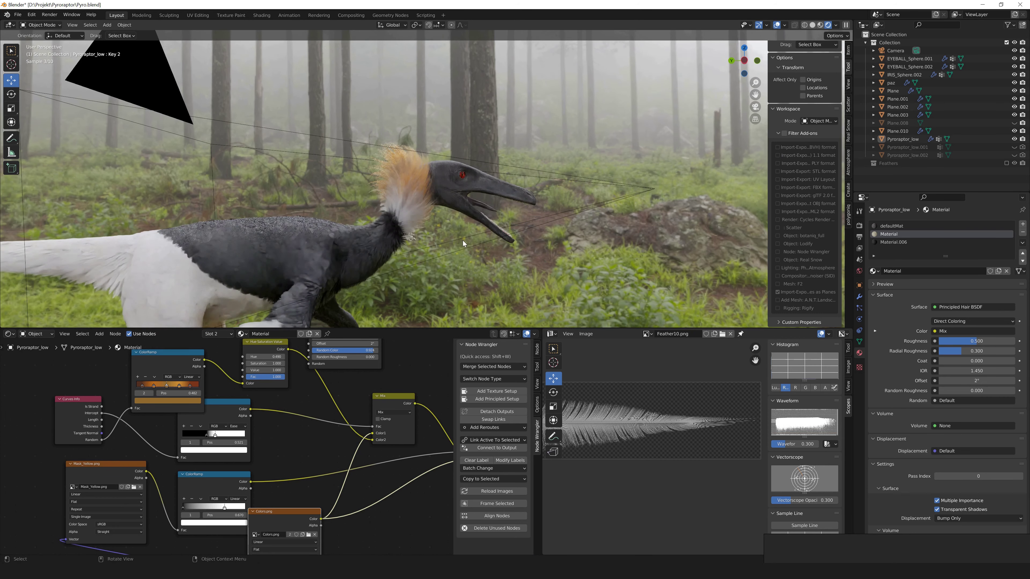
- Zoom in on the rendered raptor's head and move the ColorRamp's left stop to 0.342
middle_drag(463, 243, 347, 239)
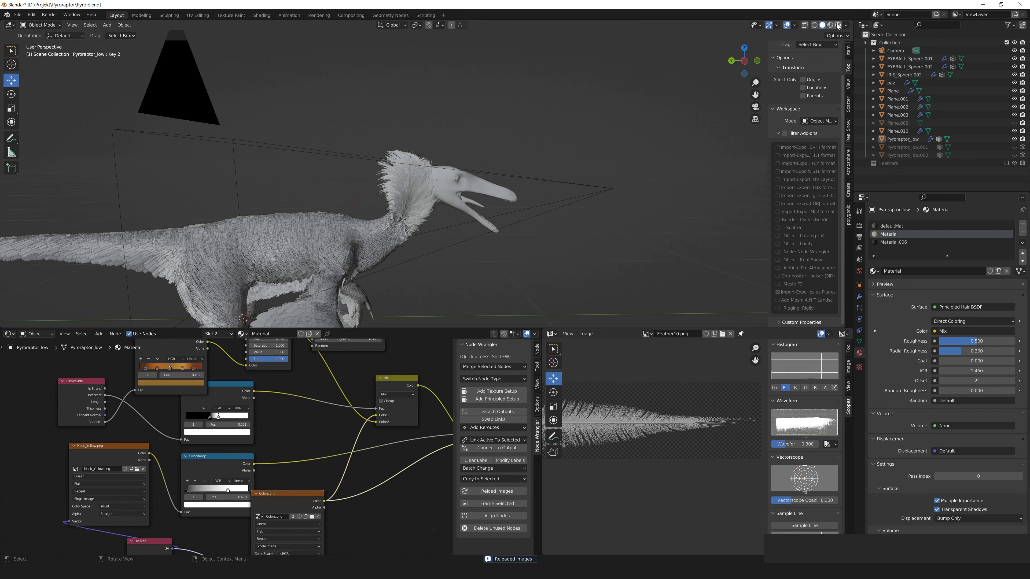
scroll(264, 394, down, 3)
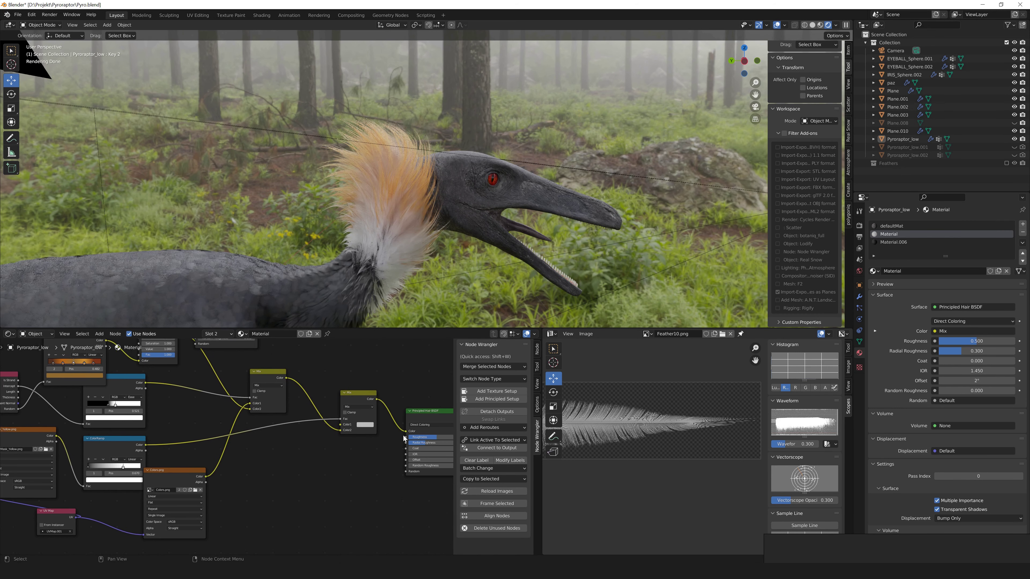
scroll(324, 406, up, 3)
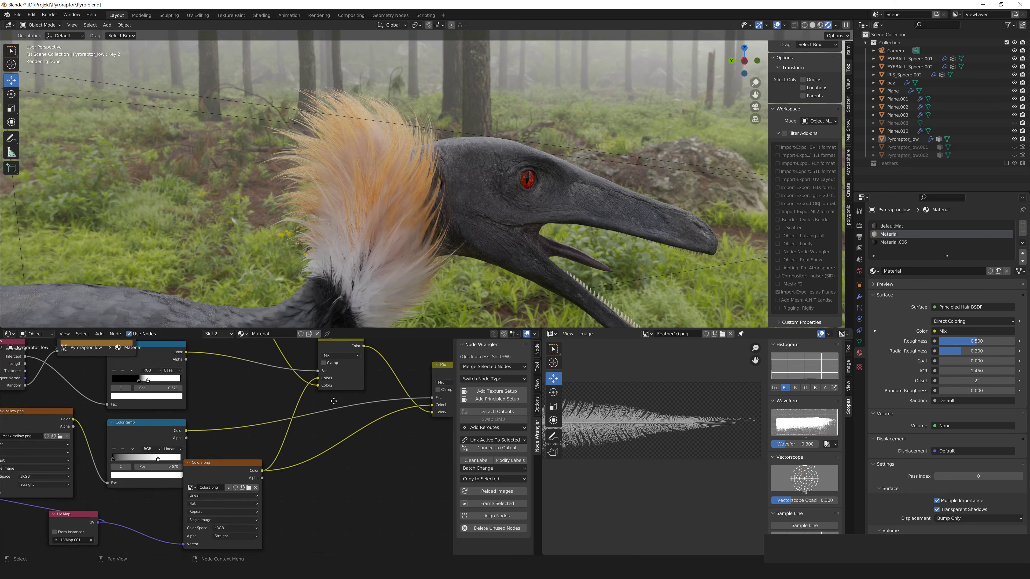
scroll(359, 425, up, 2)
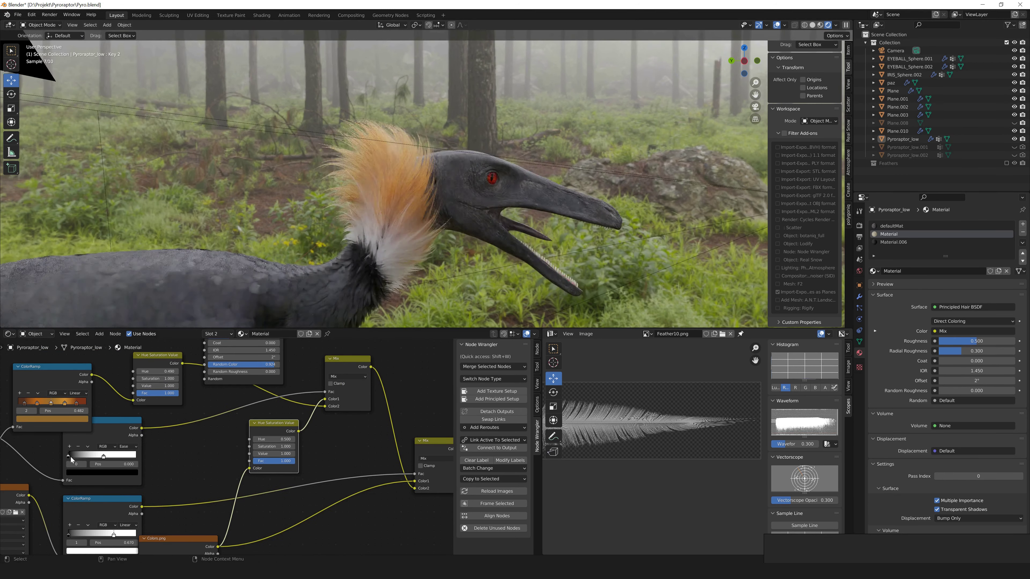
drag(71, 459, 92, 456)
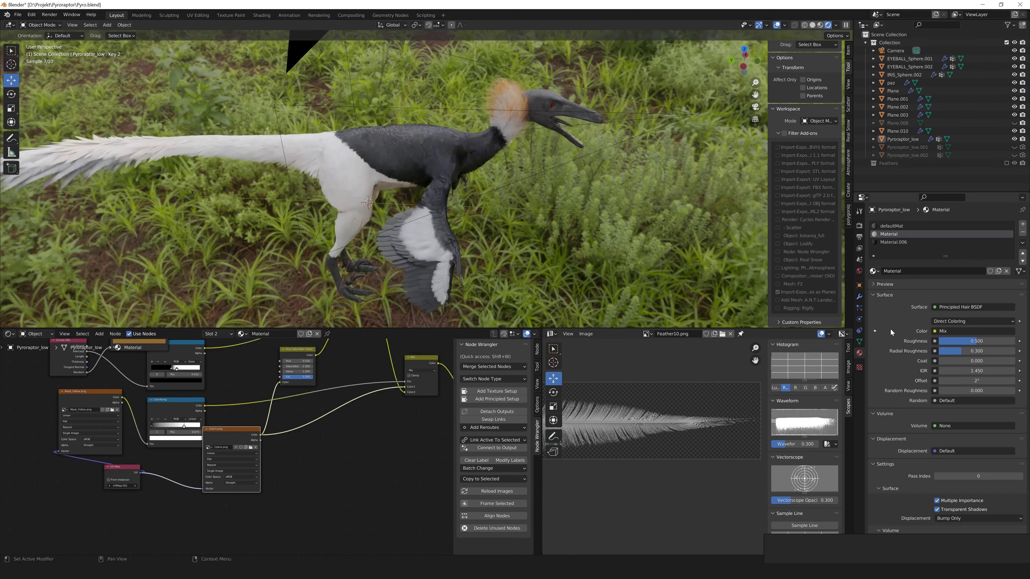
- Activate the wing coverts finger feather system and search the Feathers collection for Plane.008
scroll(1012, 338, up, 2)
scroll(1002, 241, up, 2)
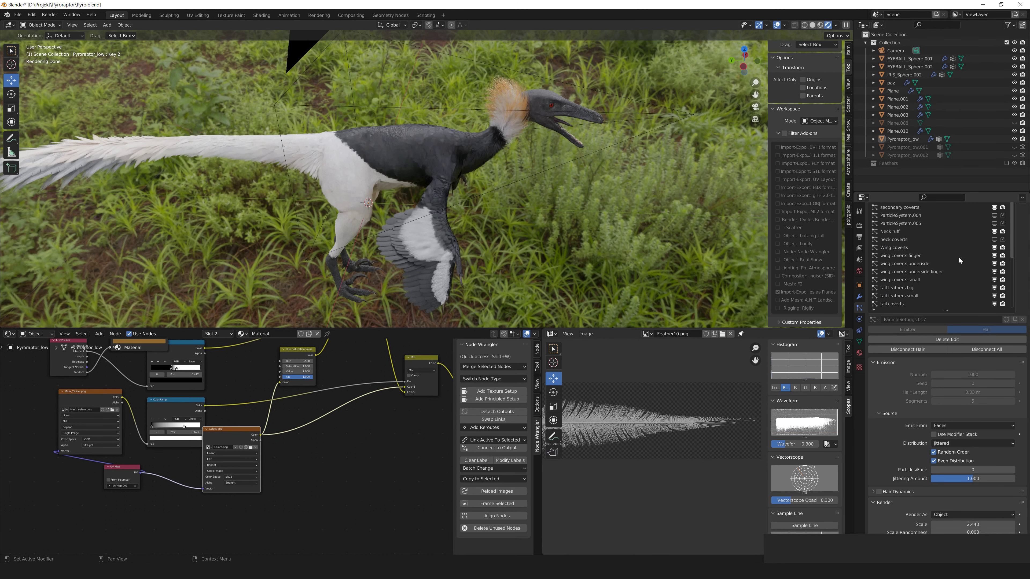
click(901, 256)
click(860, 184)
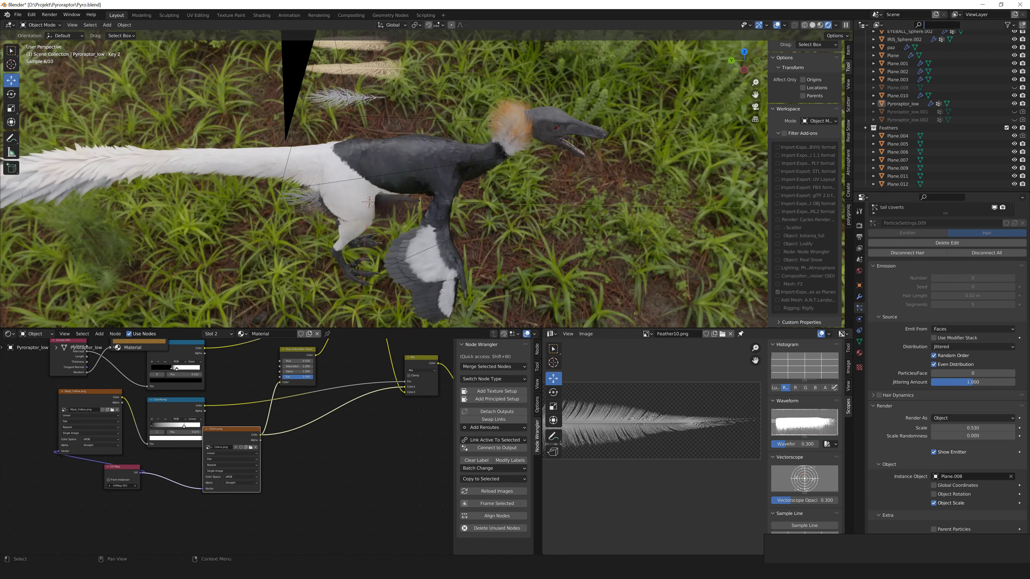
click(938, 25)
text(Plane.008)
click(897, 66)
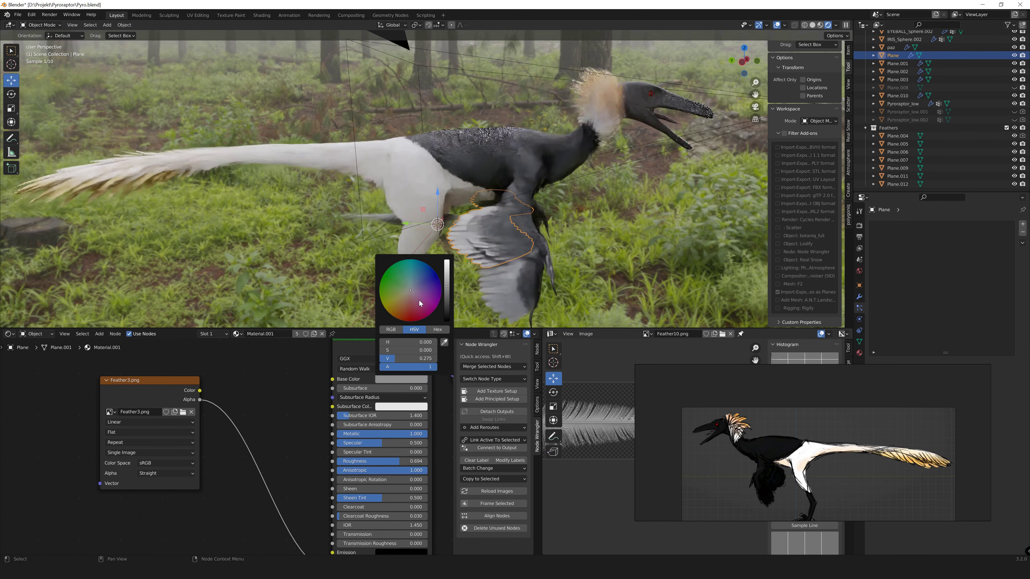
- Lower the tail feather saturation to 0.1 and shift the Translucent BSDF colour toward red
scroll(502, 326, down, 2)
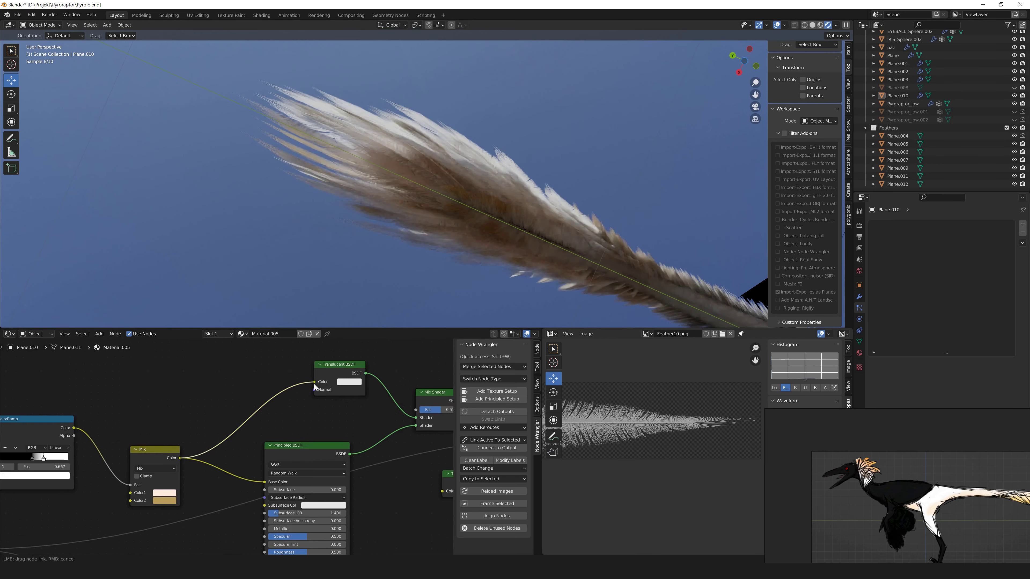
key(shift+a)
text(h)
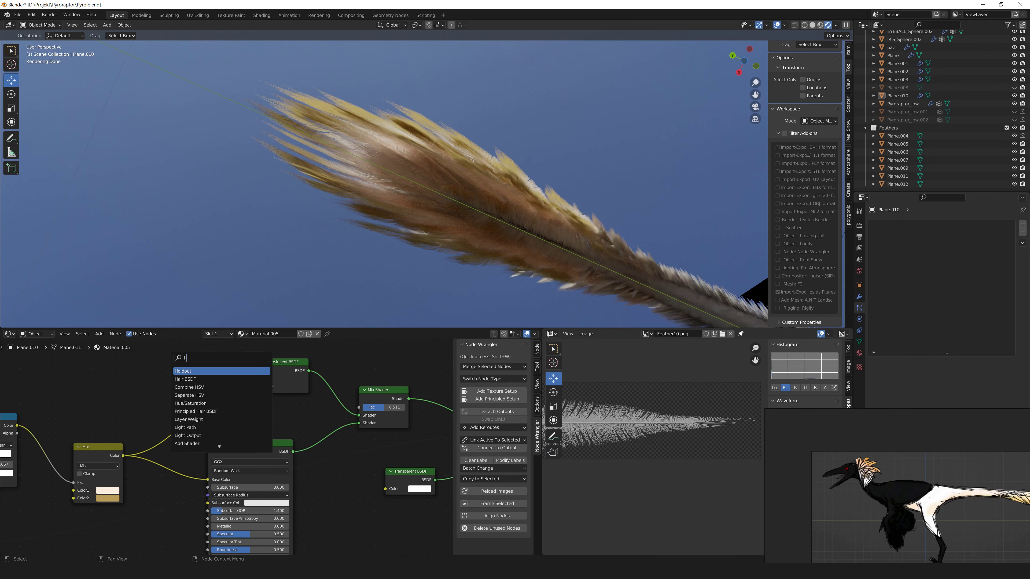
text(er1)
key(Return)
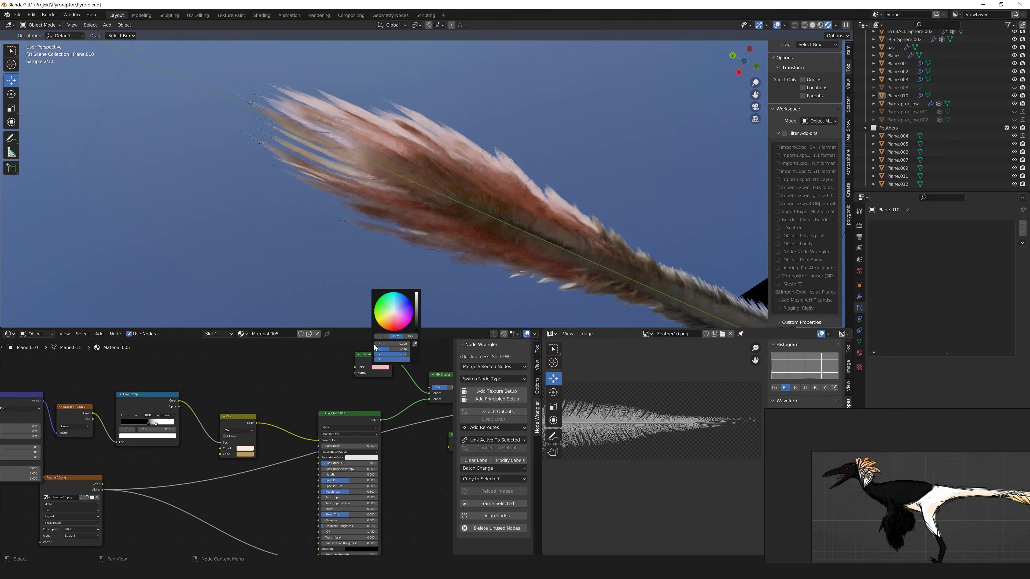
drag(391, 313, 392, 315)
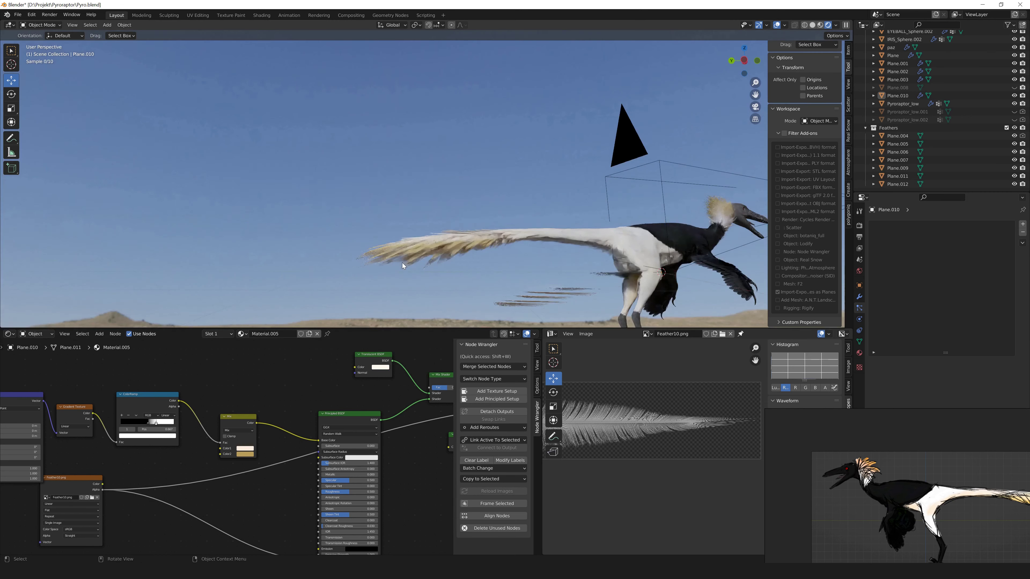
middle_drag(402, 263, 546, 195)
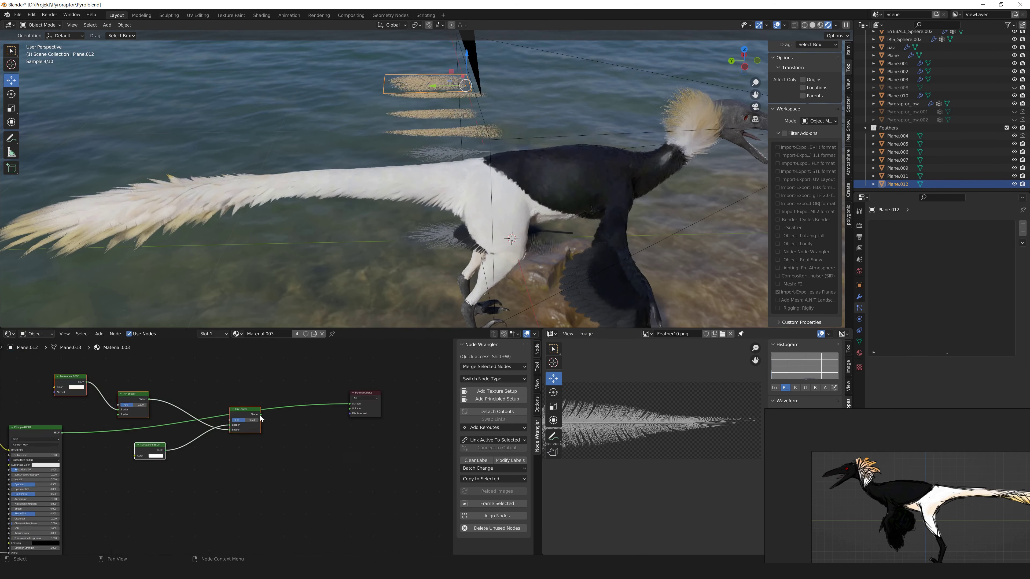
- Nudge Plane.012's Mix colour to a warmer hue in its material nodes
middle_drag(260, 415, 450, 383)
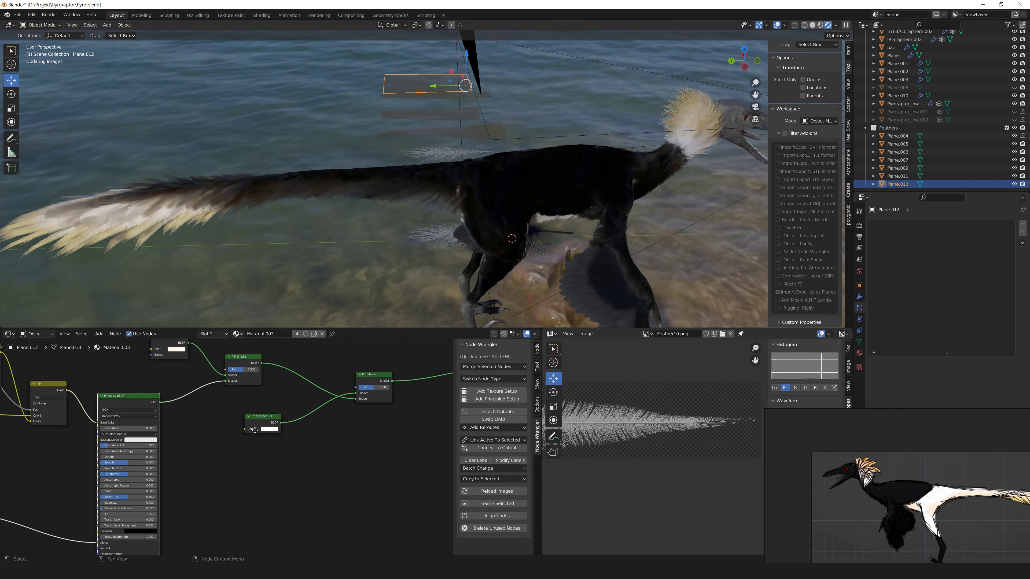
scroll(433, 212, up, 5)
middle_drag(517, 224, 465, 129)
scroll(464, 129, down, 8)
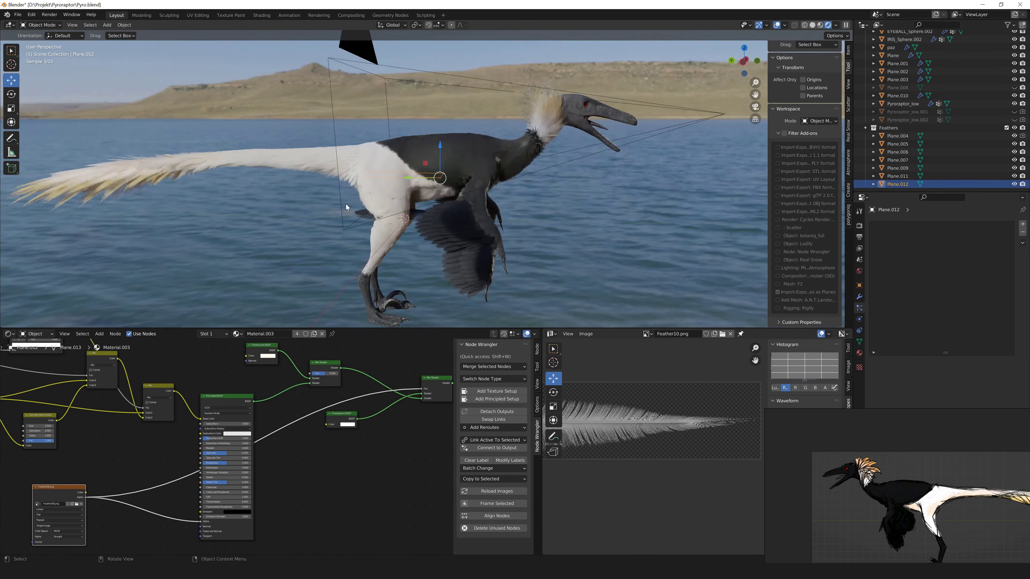
scroll(227, 446, up, 5)
scroll(498, 153, up, 8)
scroll(498, 153, up, 3)
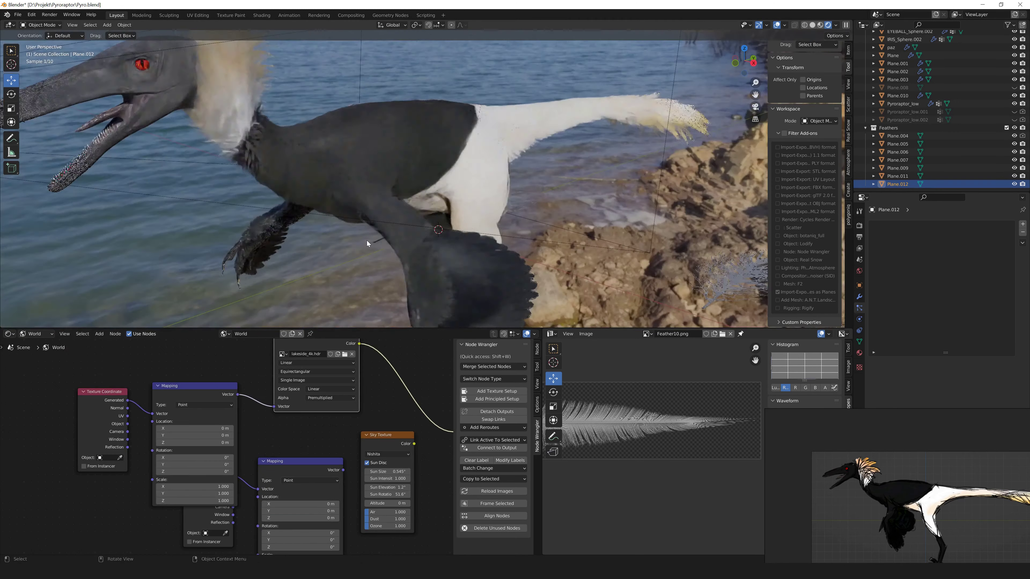
scroll(328, 423, down, 2)
click(36, 333)
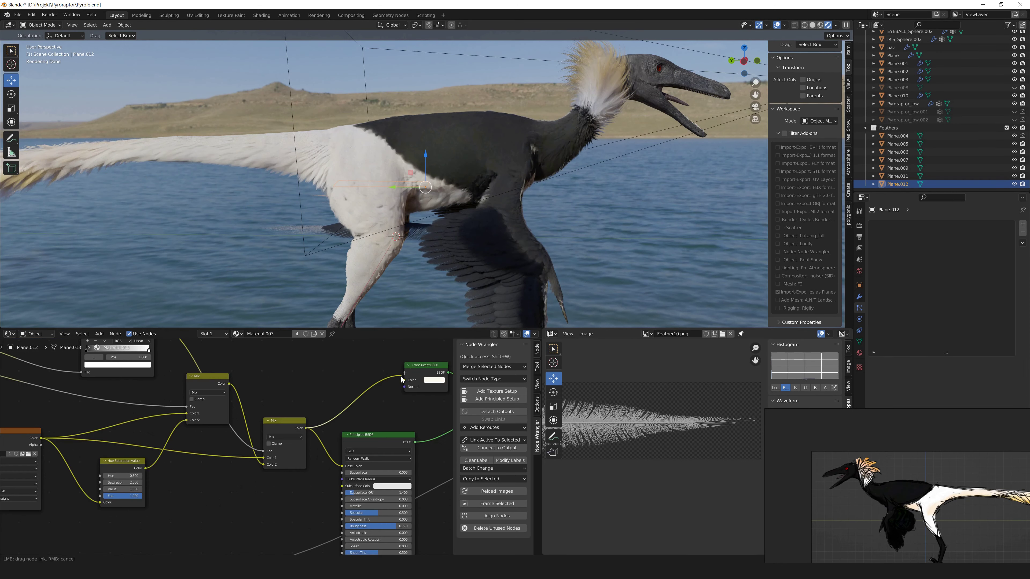
key(shift+a)
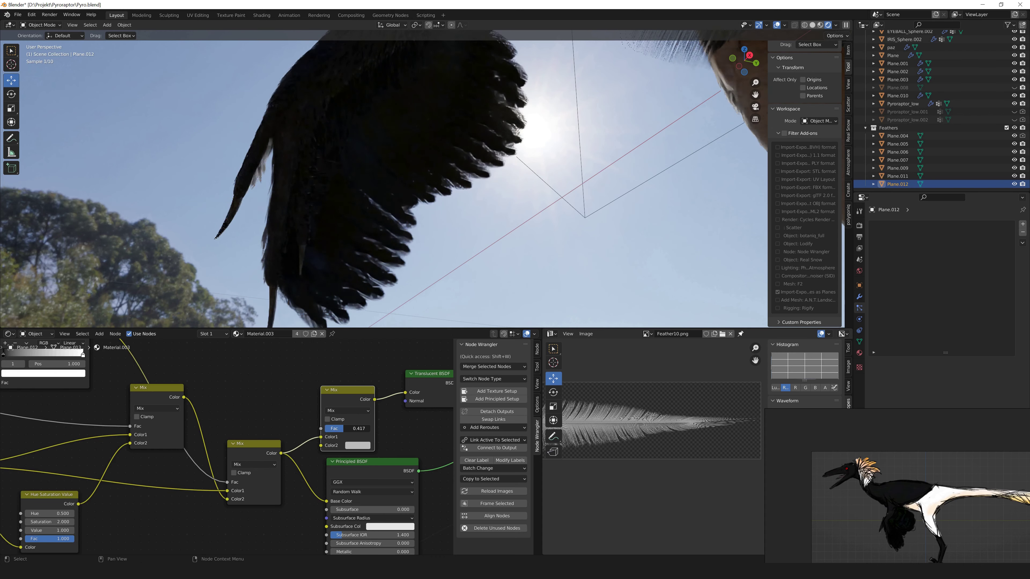
click(375, 366)
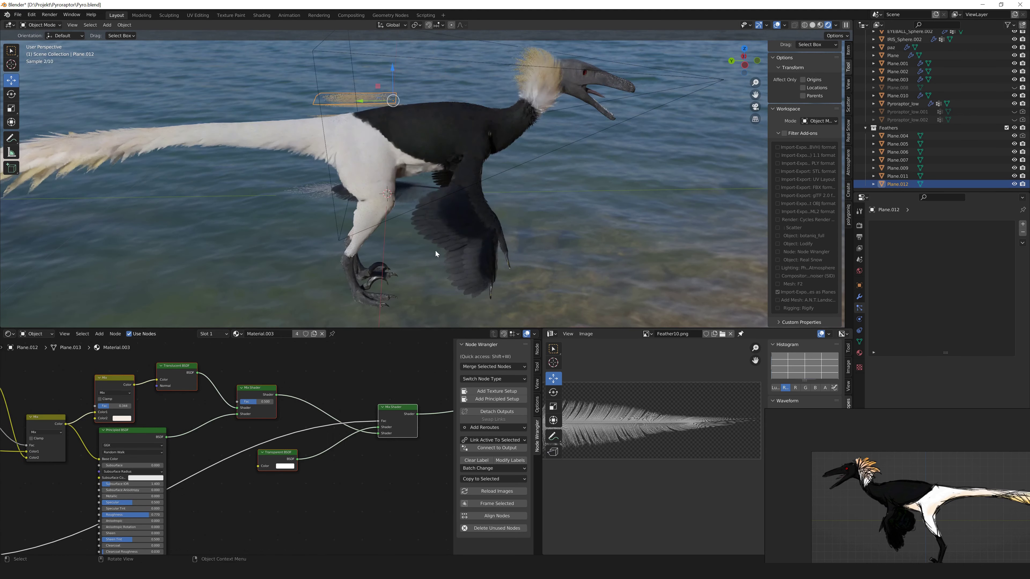
- Select the wing feather card and reposition a node in its material tree
click(435, 250)
key(g)
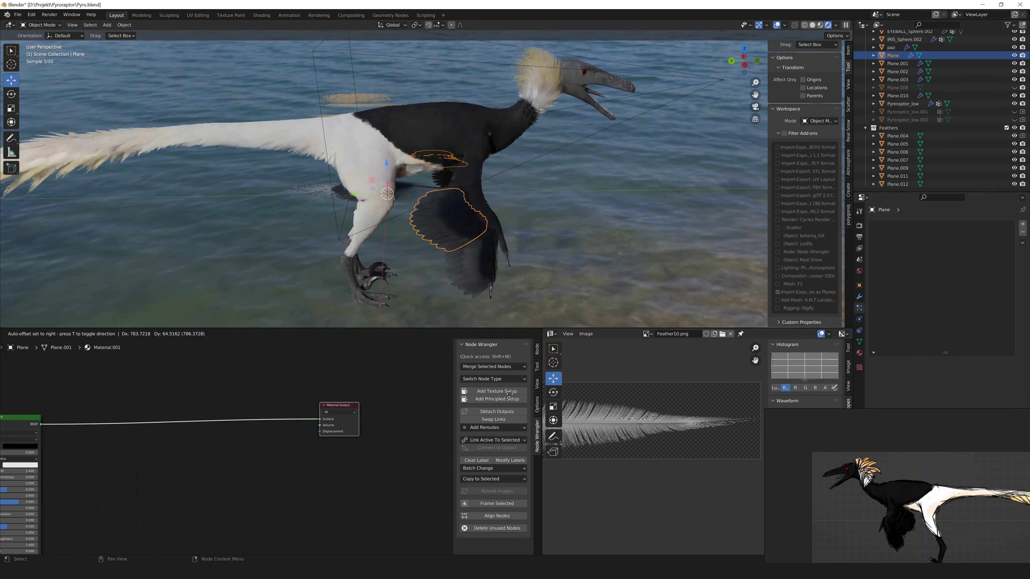
click(510, 393)
mouse_move(477, 259)
middle_down()
mouse_move(369, 198)
mouse_move(418, 252)
middle_up()
middle_drag(406, 183, 527, 162)
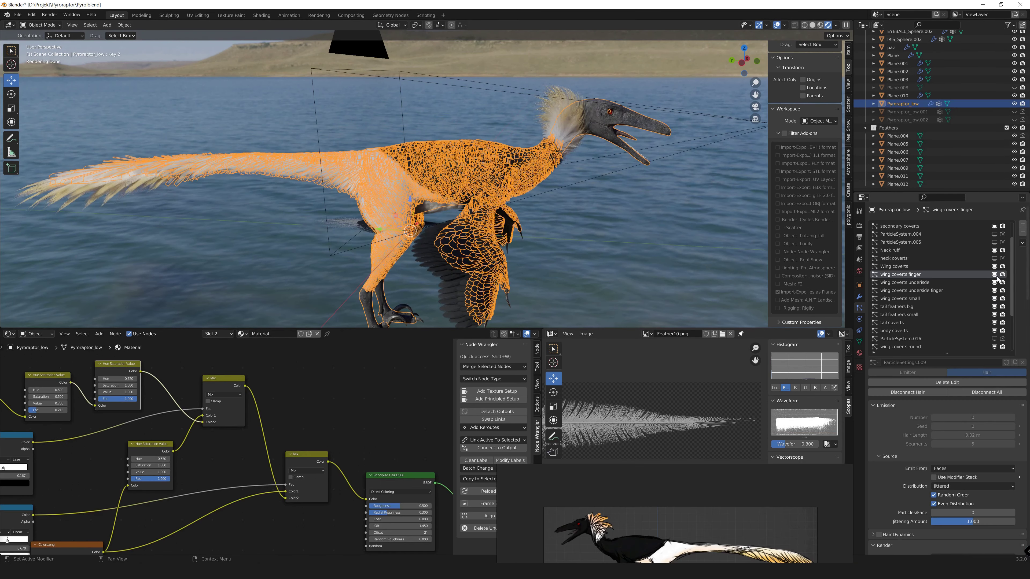
- Lower feather card Plane.008's material roughness to 0.552 and check the result
click(913, 109)
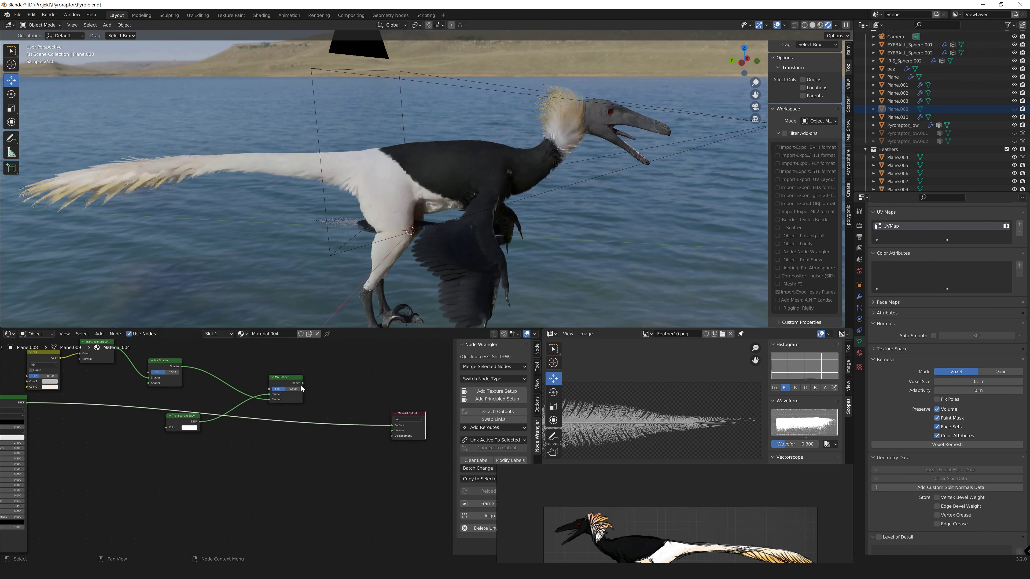
ctrl+scroll(138, 393, left, 5)
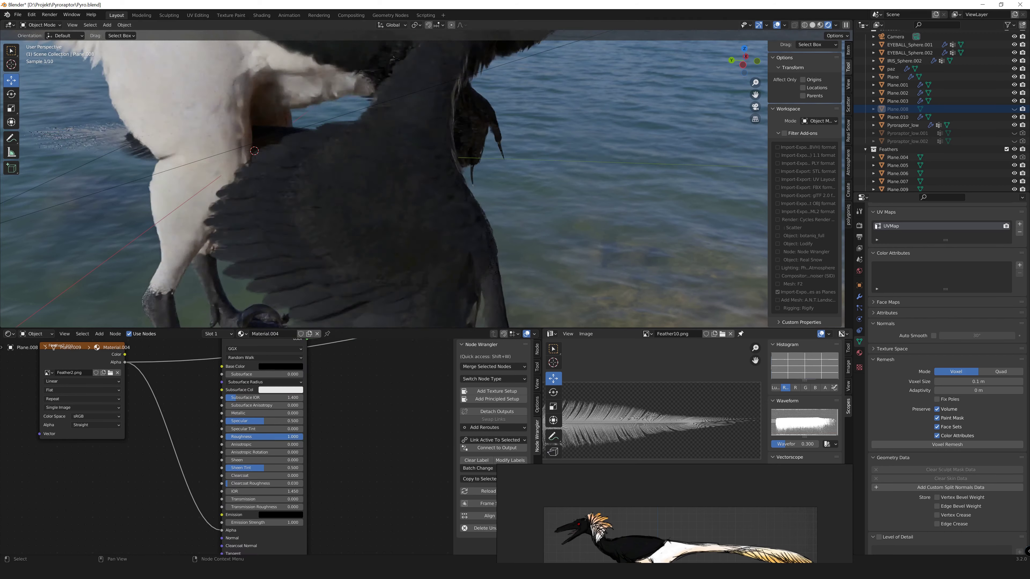
drag(284, 437, 252, 437)
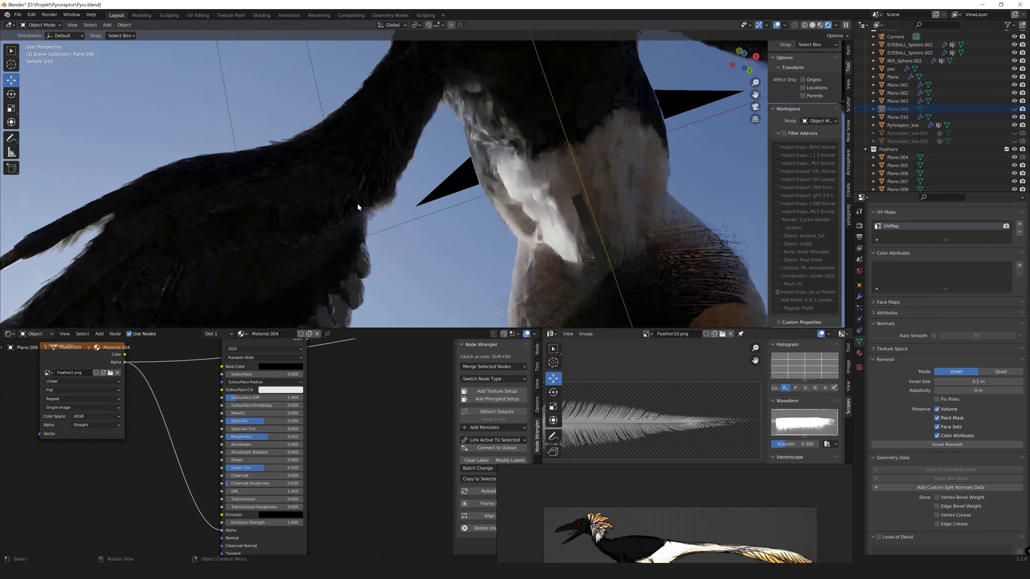
mouse_move(365, 182)
middle_down()
mouse_move(407, 170)
mouse_move(394, 216)
middle_up()
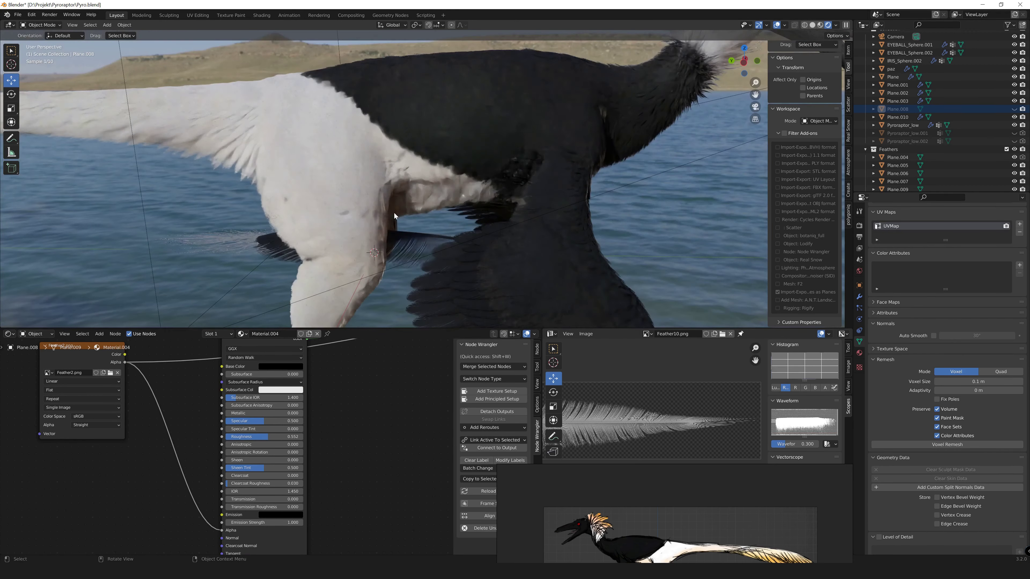
scroll(496, 178, down, 5)
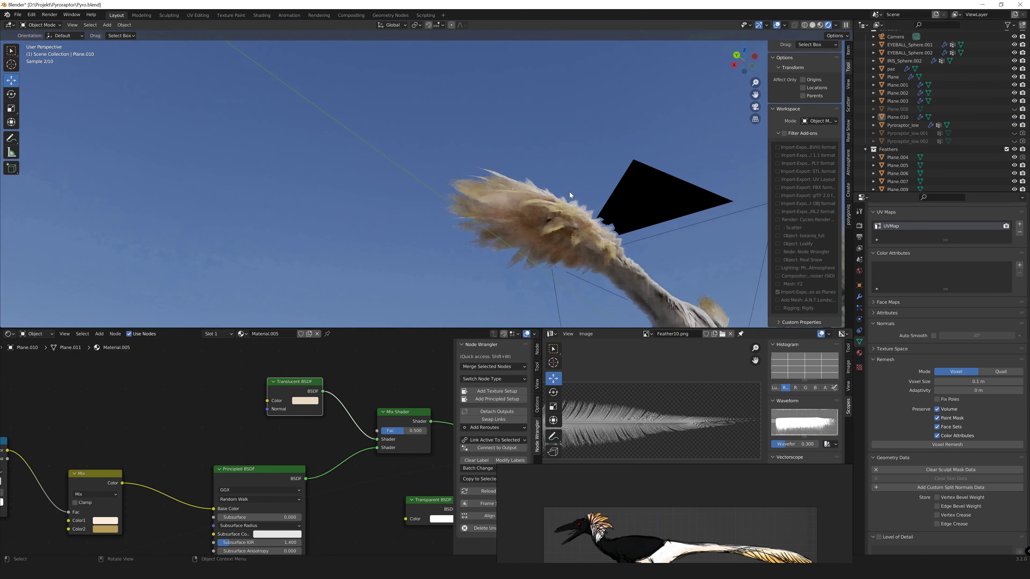
middle_drag(507, 195, 527, 215)
scroll(531, 217, up, 3)
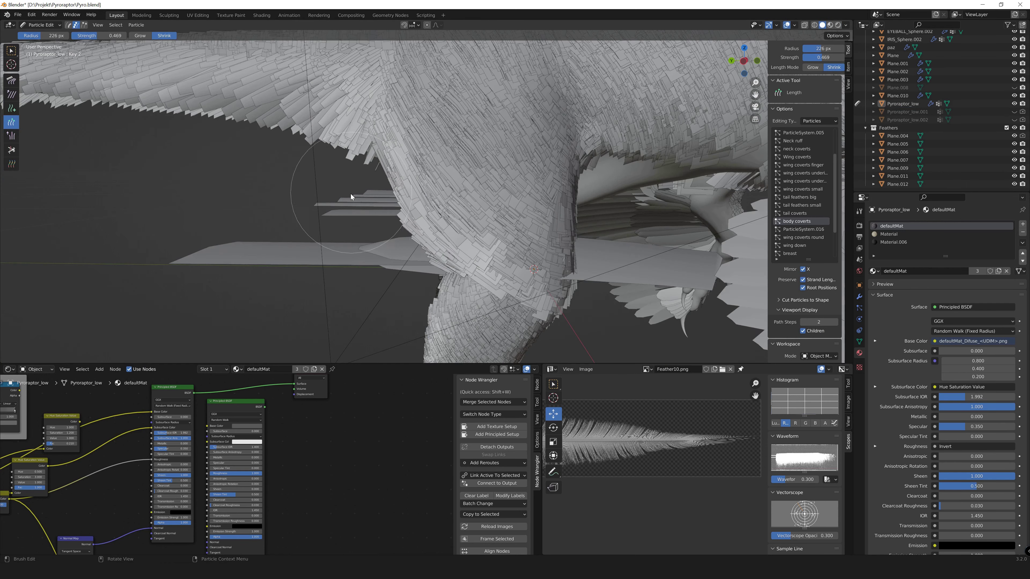
- Hide the body feather particles in the modifier stack to inspect the under-wing weights, then resume particle editing
middle_drag(351, 197, 346, 136)
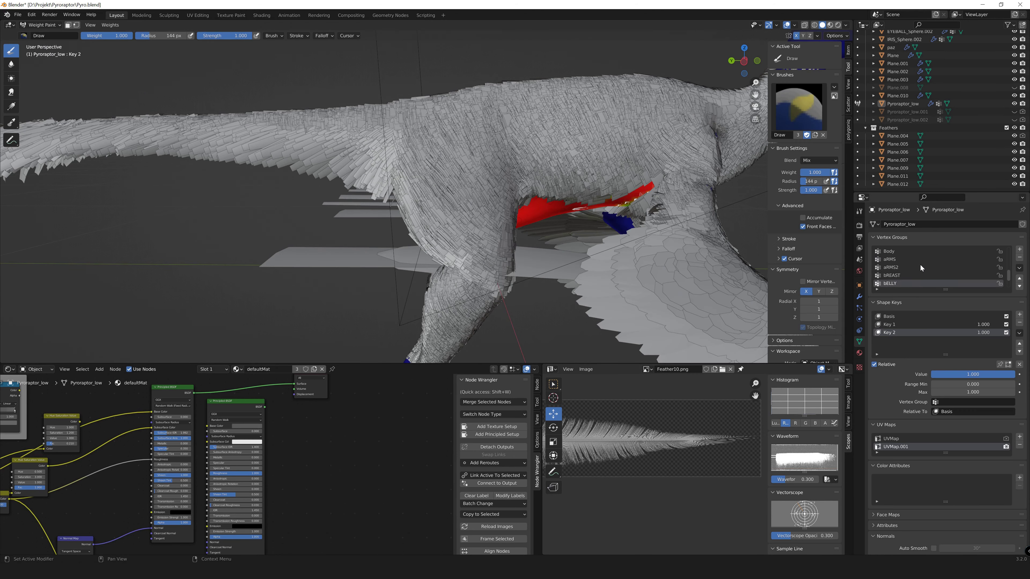
click(859, 295)
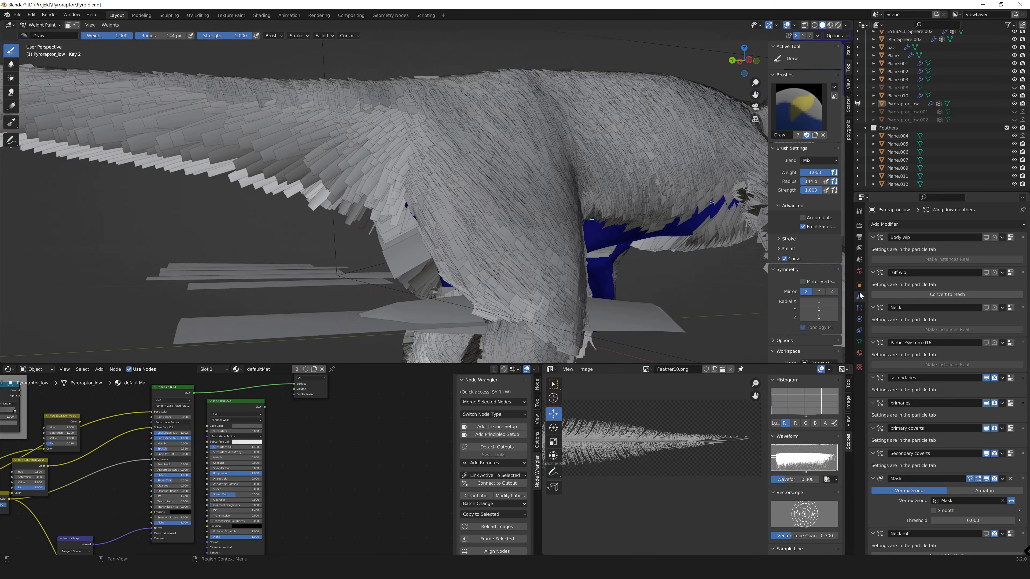
click(985, 432)
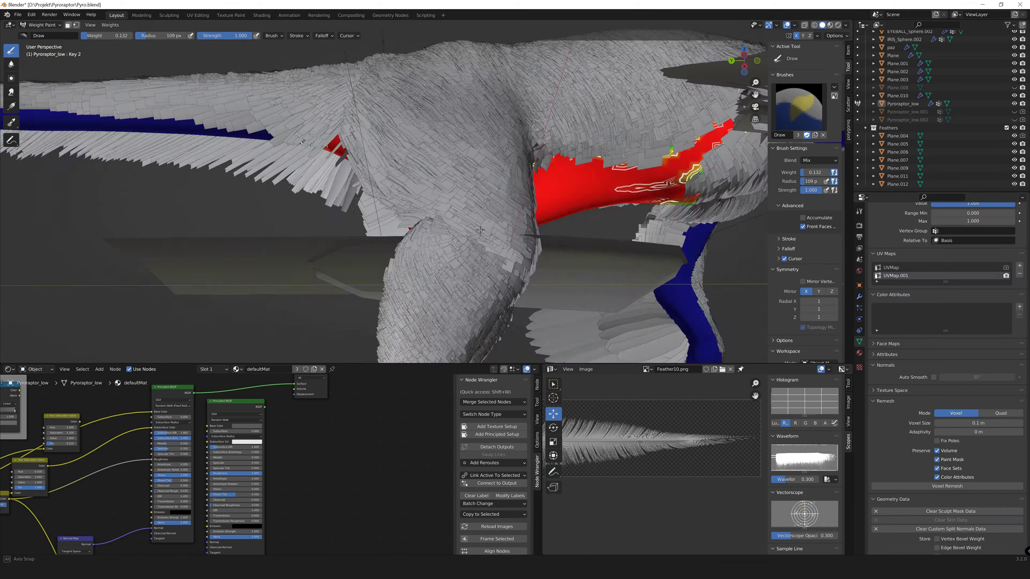
middle_drag(487, 203, 557, 188)
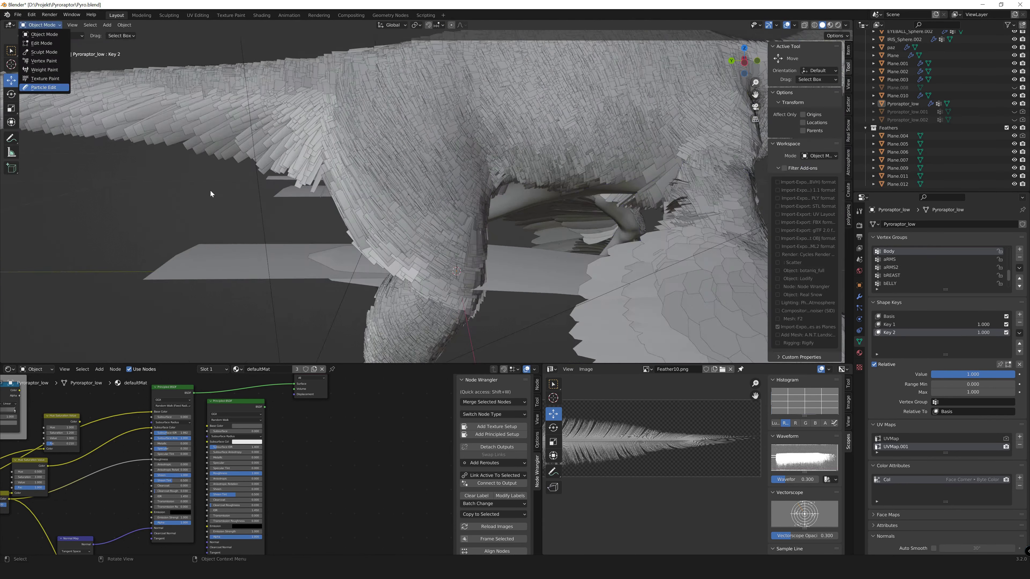
click(38, 75)
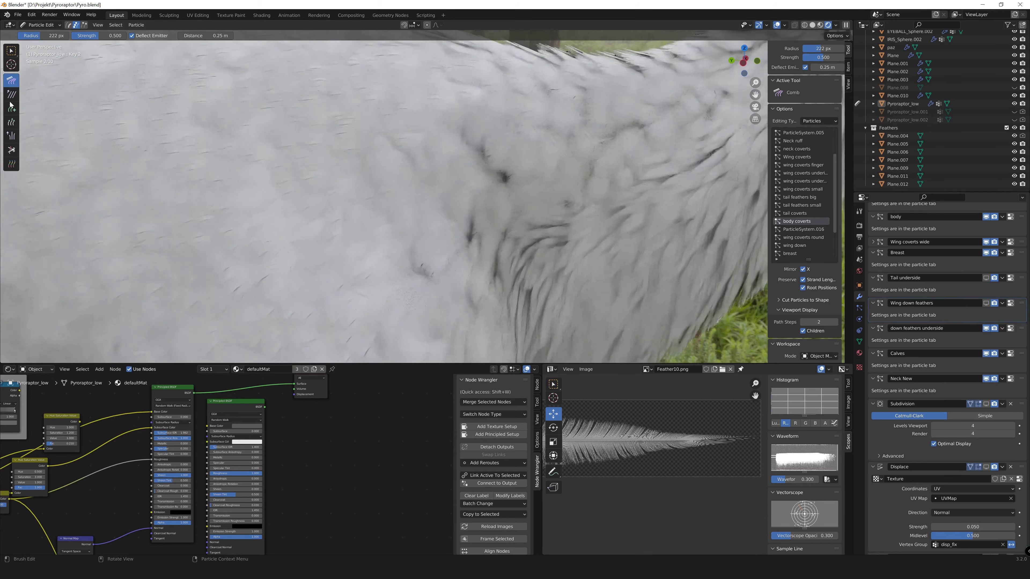
- Add new feather strands on the body while orbiting to its underside
click(11, 106)
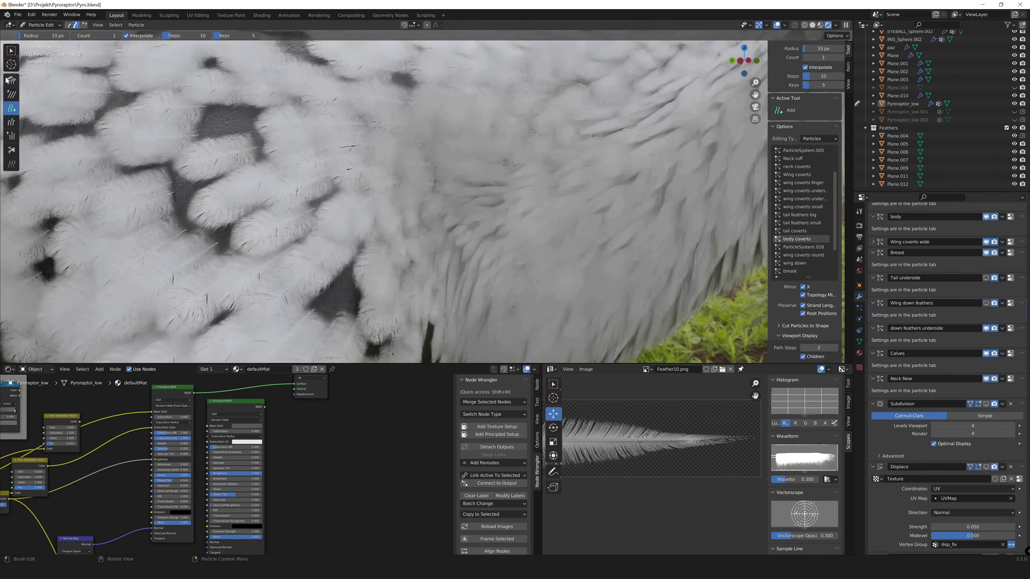
middle_drag(451, 254, 391, 207)
scroll(344, 235, up, 5)
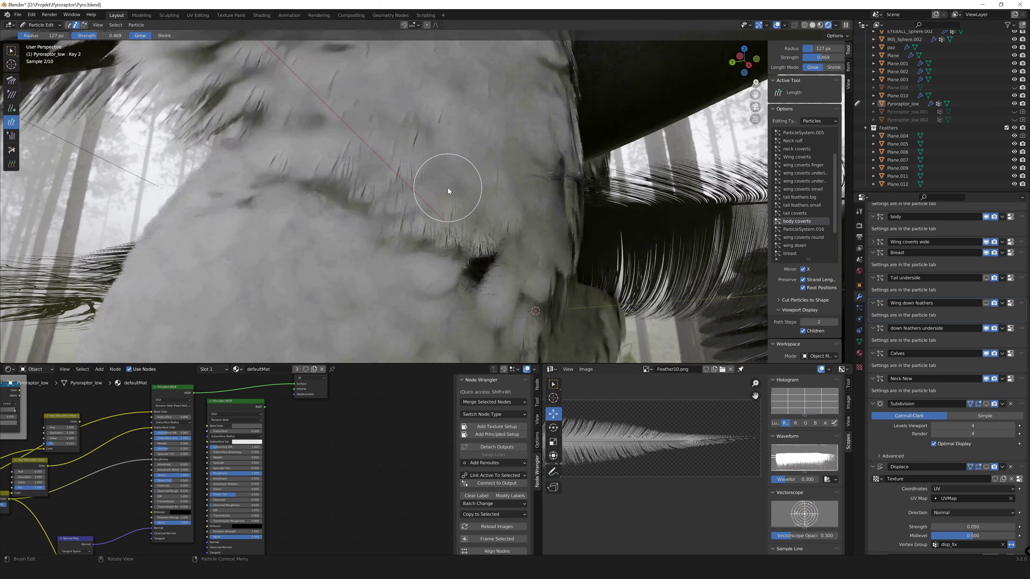
scroll(799, 221, down, 3)
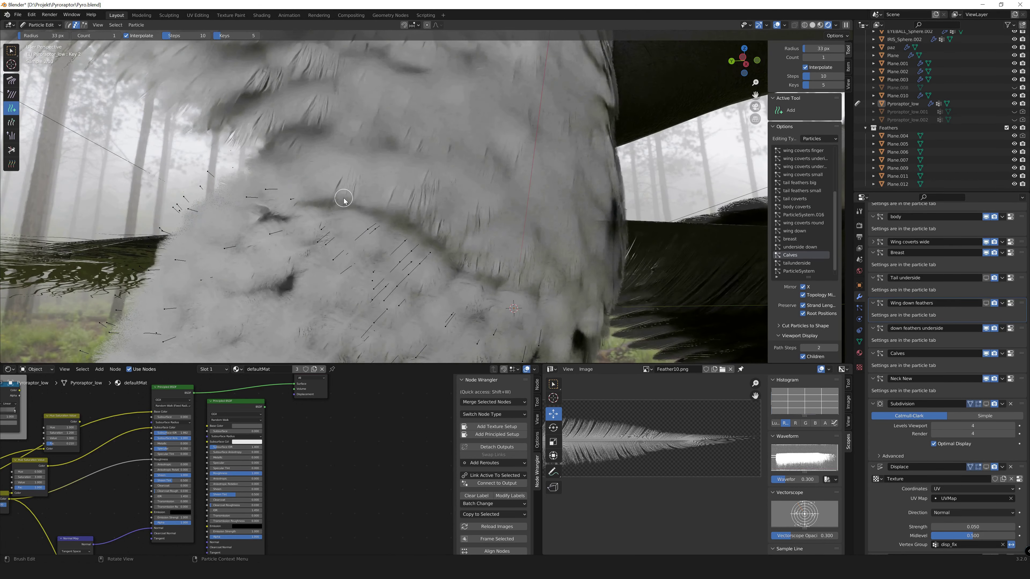
mouse_move(344, 200)
middle_down()
mouse_move(390, 223)
mouse_move(306, 228)
mouse_move(253, 271)
mouse_move(281, 91)
mouse_move(103, 164)
mouse_move(126, 240)
mouse_move(305, 245)
mouse_move(618, 169)
middle_up()
key(Tab)
key(Tab)
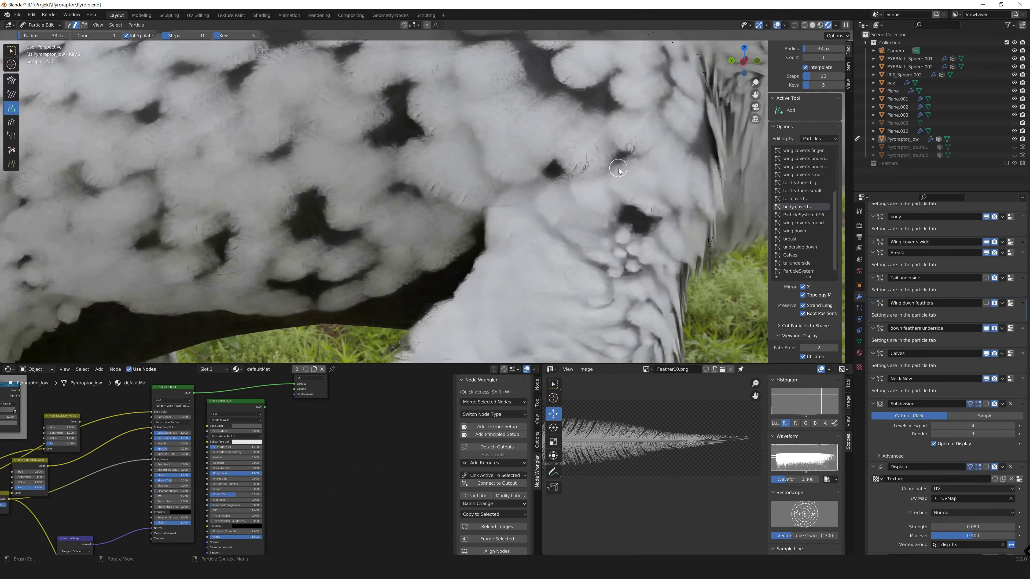
scroll(463, 276, down, 5)
scroll(421, 208, up, 4)
scroll(420, 250, up, 2)
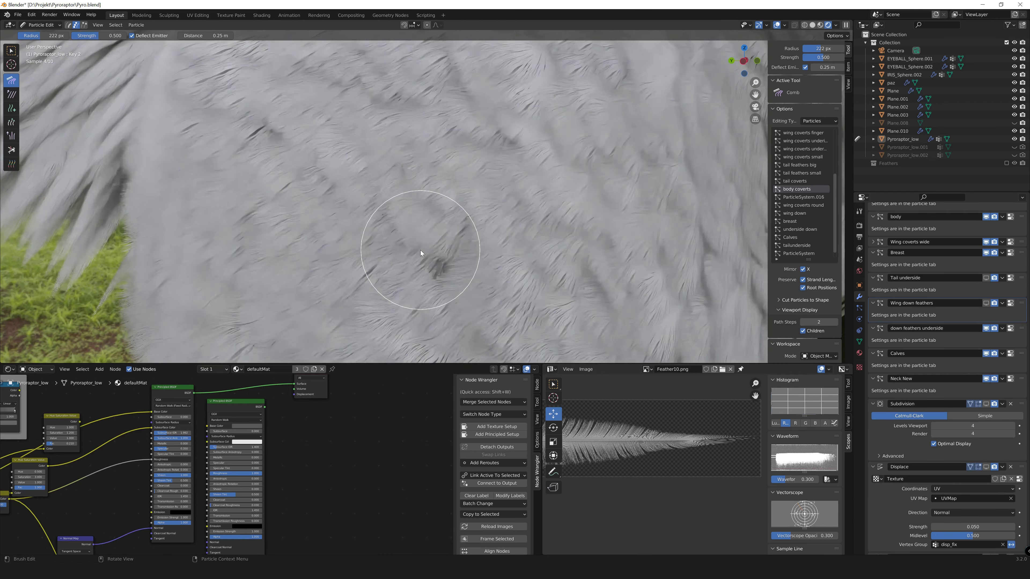
scroll(420, 250, down, 3)
- Switch to tail coverts, add strands and comb them toward the tail tip
middle_drag(420, 251, 446, 194)
click(795, 181)
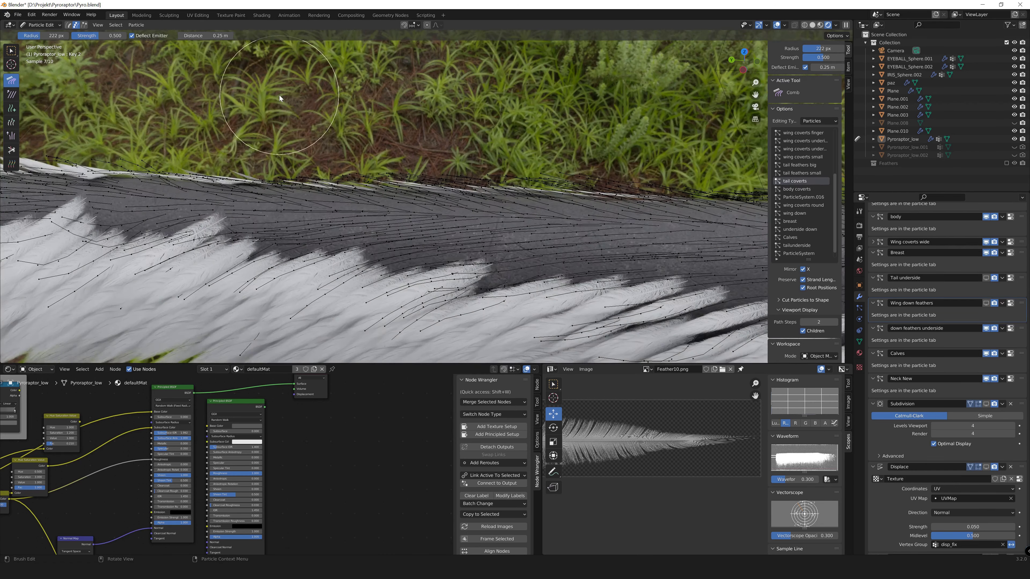
click(860, 308)
scroll(1000, 289, down, 10)
mouse_move(487, 244)
middle_down()
mouse_move(336, 160)
mouse_move(437, 219)
mouse_move(417, 224)
mouse_move(505, 252)
mouse_move(446, 183)
mouse_move(435, 131)
mouse_move(314, 111)
mouse_move(365, 183)
middle_up()
click(12, 108)
click(12, 80)
click(11, 108)
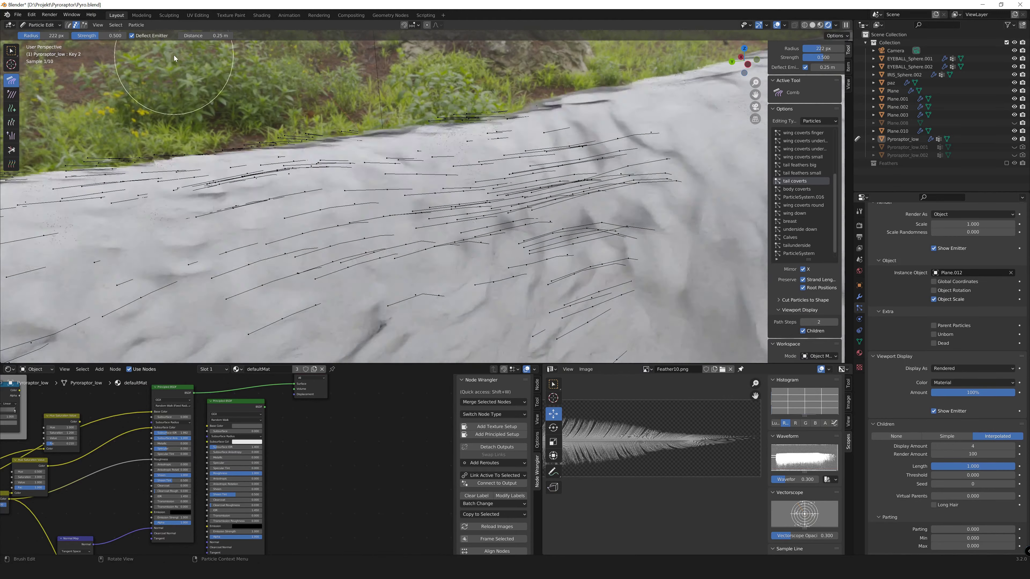
middle_drag(446, 203, 467, 228)
click(12, 81)
mouse_move(365, 183)
middle_down()
mouse_move(361, 129)
mouse_move(305, 289)
middle_up()
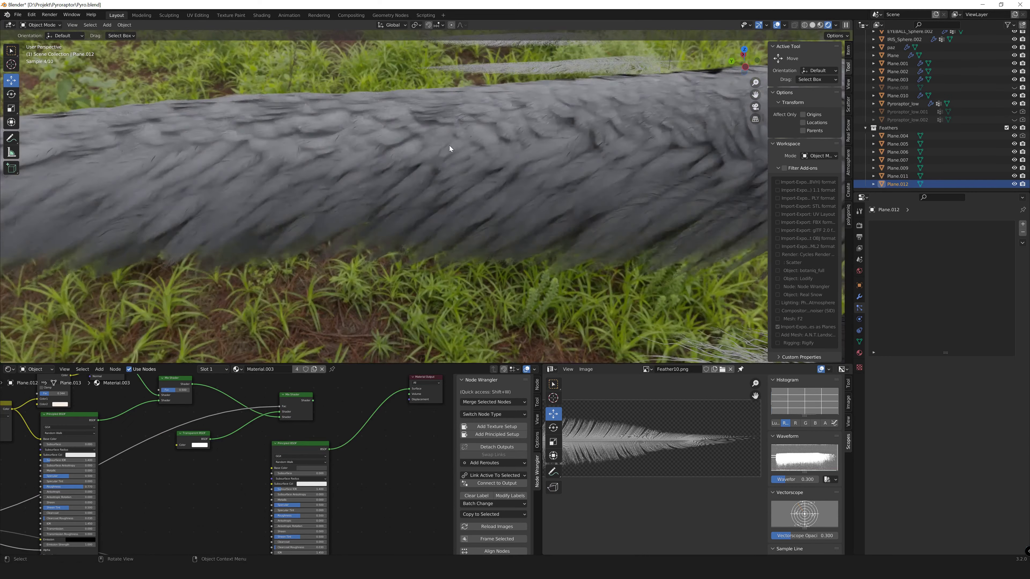
- Re-enter particle editing with the Add brush on the body's side
mouse_move(449, 146)
middle_down()
mouse_move(274, 106)
mouse_move(375, 211)
middle_up()
click(12, 108)
key(l)
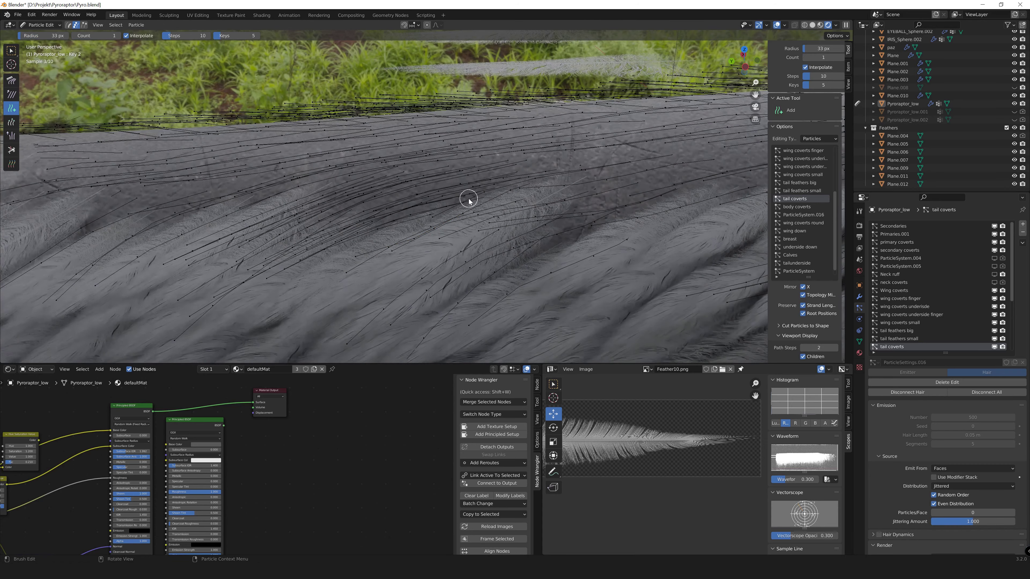
click(41, 25)
click(40, 24)
click(40, 90)
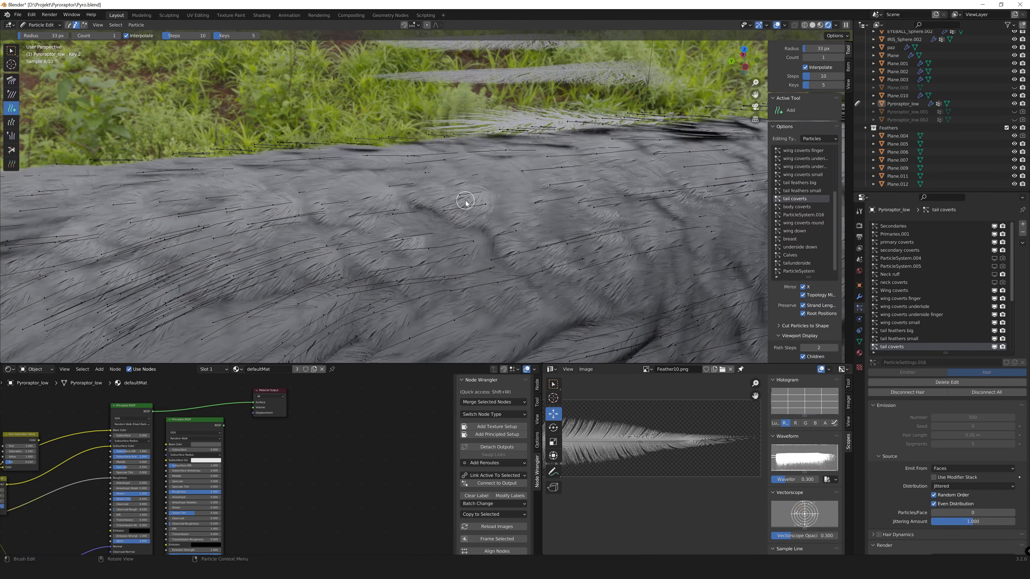
mouse_move(525, 200)
middle_down()
mouse_move(340, 223)
mouse_move(411, 253)
mouse_move(321, 253)
mouse_move(268, 240)
mouse_move(400, 104)
middle_up()
key(shift+space)
- Add and comb body coverts strands along the flank, shortening those near the tail base
click(797, 189)
click(11, 108)
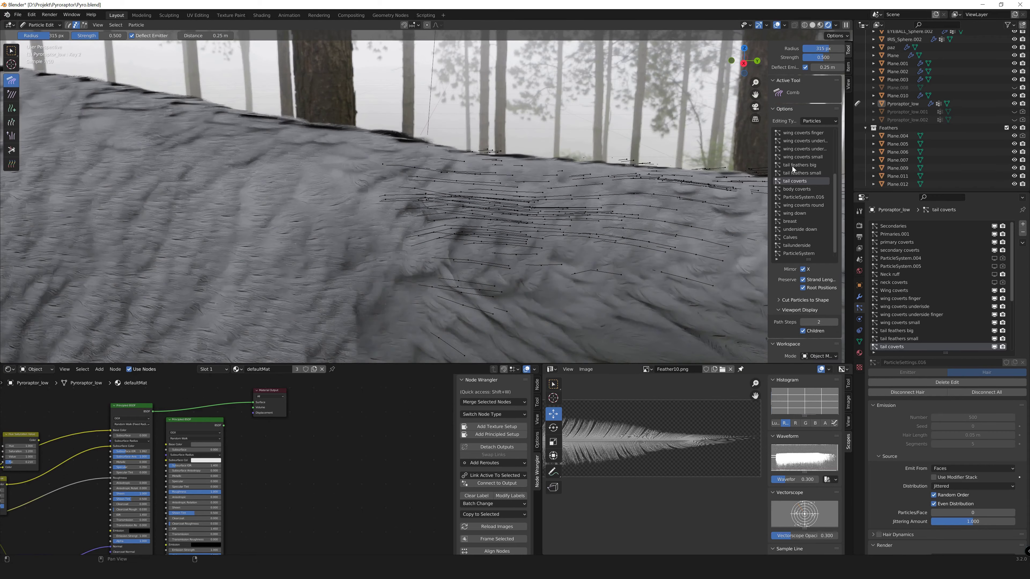
mouse_move(406, 203)
middle_down()
mouse_move(460, 275)
mouse_move(370, 211)
mouse_move(446, 259)
mouse_move(318, 301)
middle_up()
key(l)
key(shift+space)
key(c)
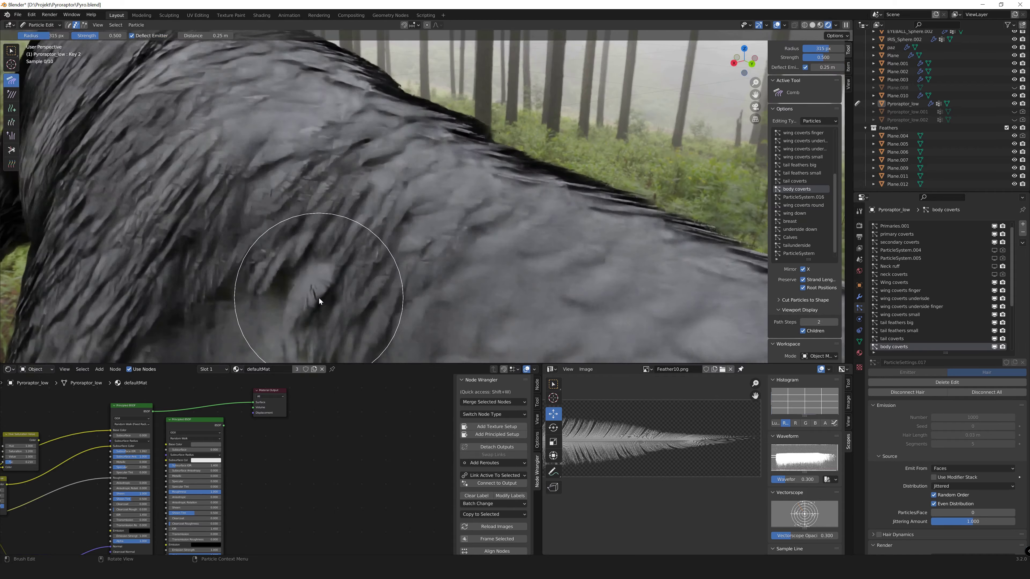
key(shift+space)
key(l)
mouse_move(345, 240)
middle_down()
mouse_move(536, 241)
mouse_move(387, 230)
middle_up()
- Return to Object Mode and look at the raptor's belly
scroll(344, 230, down, 5)
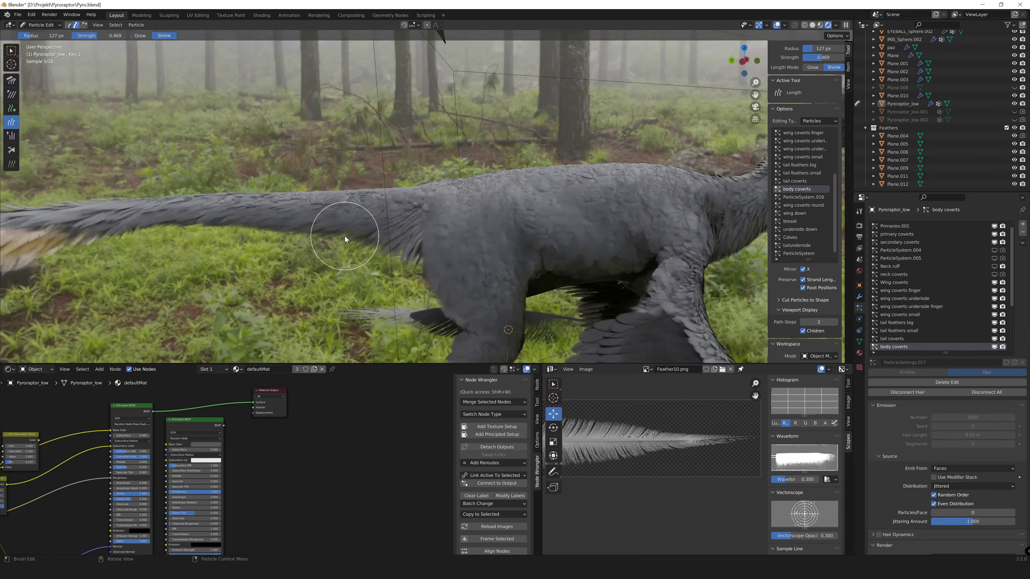
scroll(433, 176, up, 8)
scroll(432, 176, down, 4)
key(Tab)
middle_drag(529, 145, 588, 174)
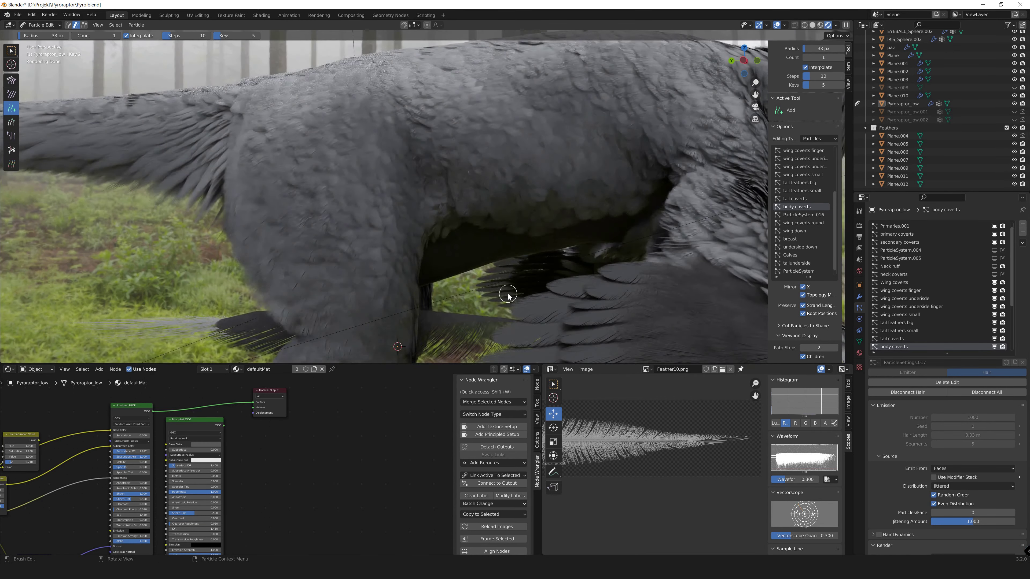
scroll(624, 195, up, 3)
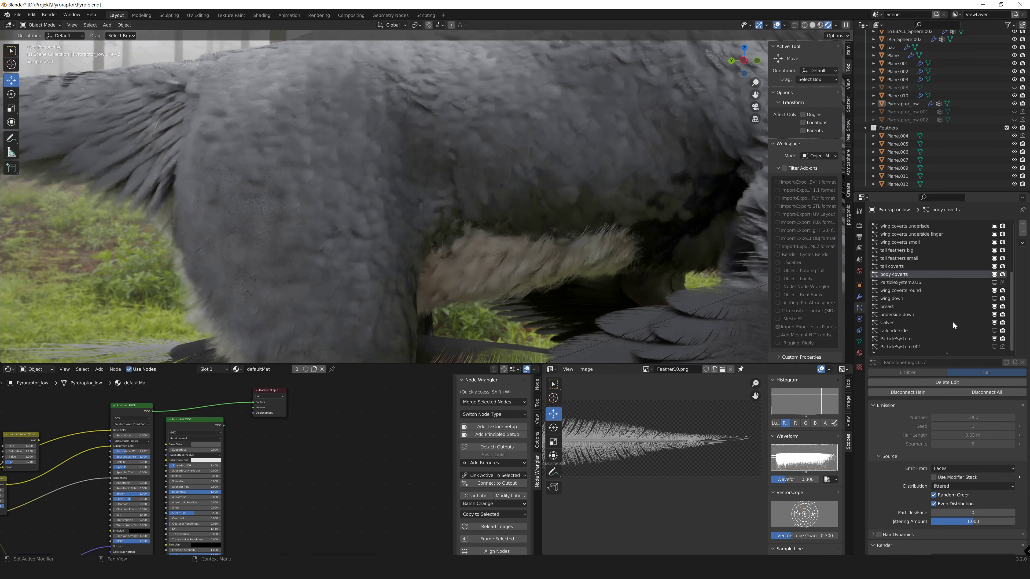
- Comb the underside down strands, then view the raptor in Rendered shading
click(923, 314)
mouse_move(552, 253)
middle_down()
mouse_move(373, 202)
mouse_move(412, 222)
mouse_move(397, 139)
mouse_move(693, 136)
mouse_move(552, 306)
mouse_move(331, 289)
middle_up()
key(Tab)
key(shift+space)
key(c)
key(Tab)
mouse_move(325, 182)
middle_down()
mouse_move(501, 156)
mouse_move(400, 76)
mouse_move(608, 101)
middle_up()
click(830, 25)
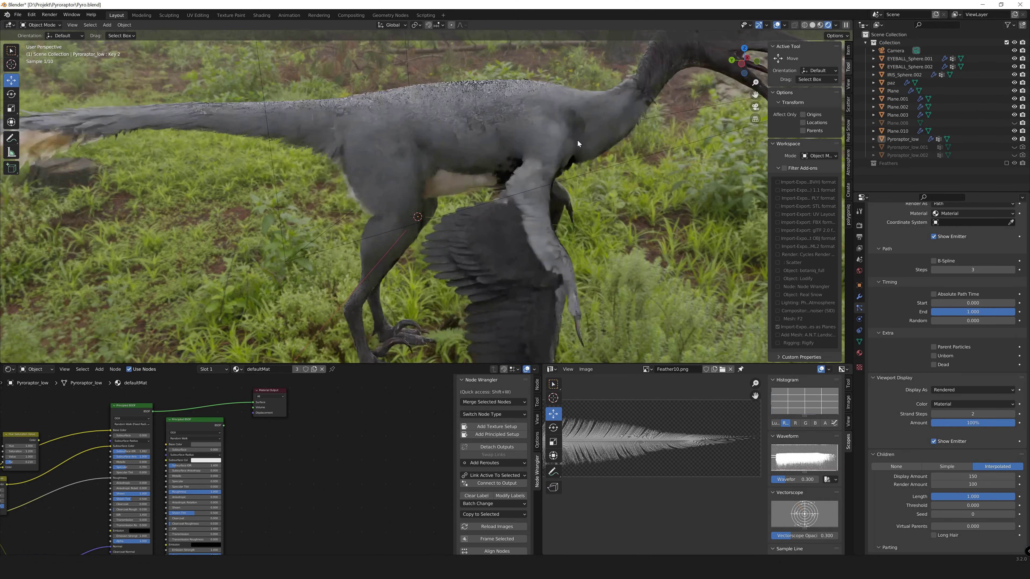
- Review the object's particle settings and switch the viewport to solid shading
click(859, 286)
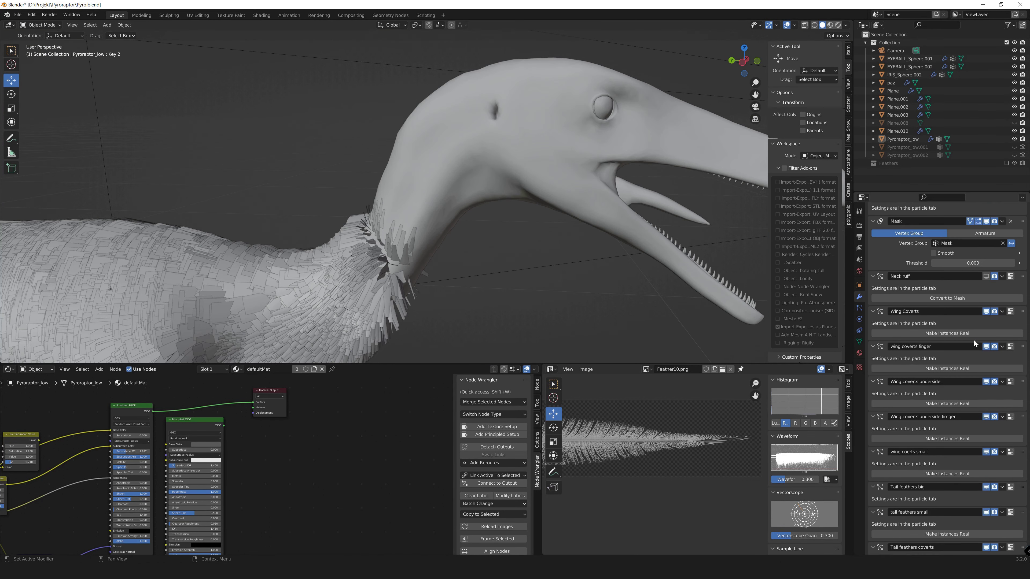
scroll(974, 342, up, 2)
scroll(443, 213, down, 4)
key(z)
scroll(443, 214, up, 3)
scroll(502, 257, up, 3)
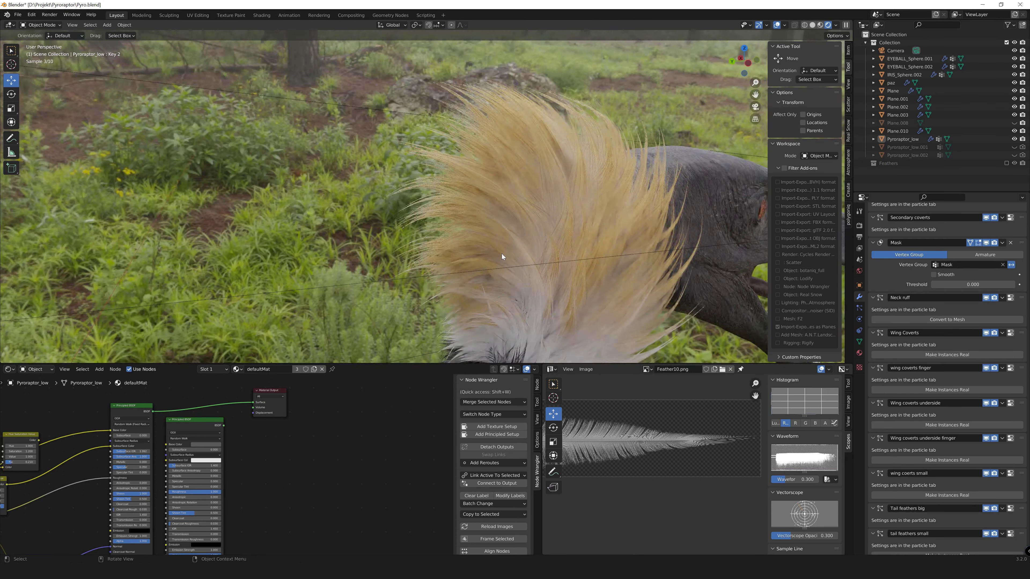
key(z)
click(859, 308)
scroll(947, 229, up, 5)
- Select the Neck ruff system and comb its strands along the neck
click(924, 245)
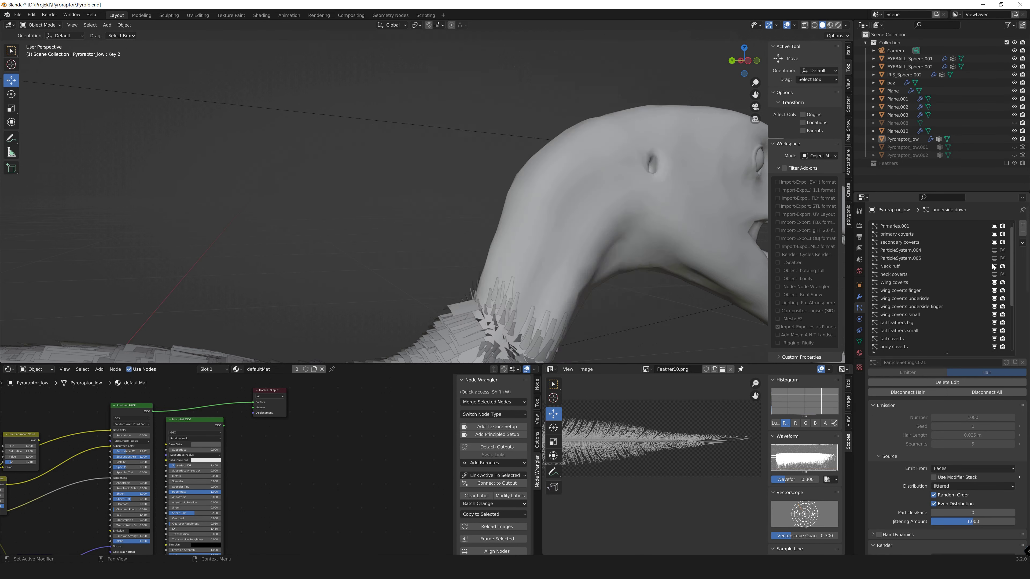
scroll(296, 280, down, 3)
click(11, 108)
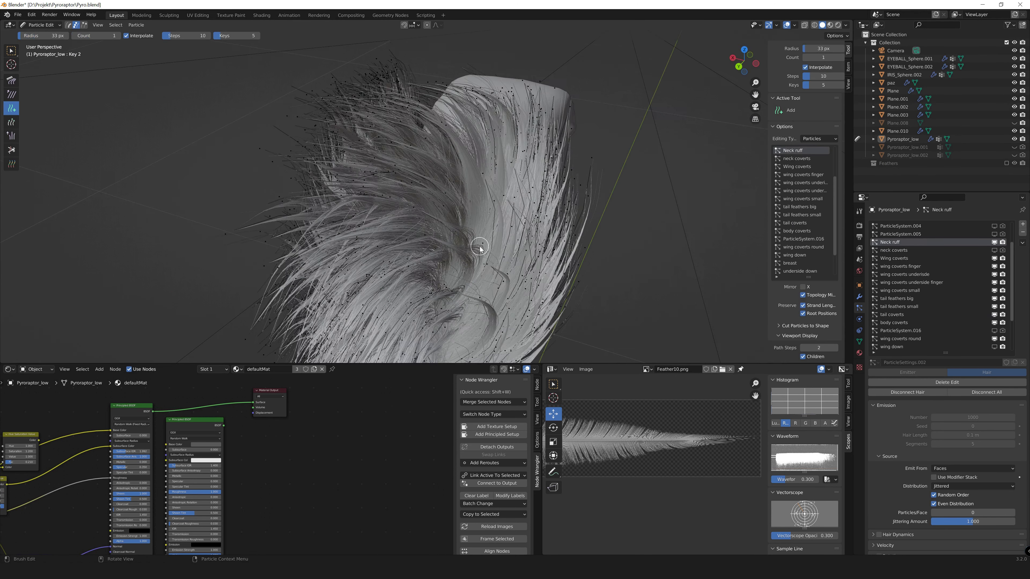
middle_drag(296, 280, 421, 275)
click(11, 80)
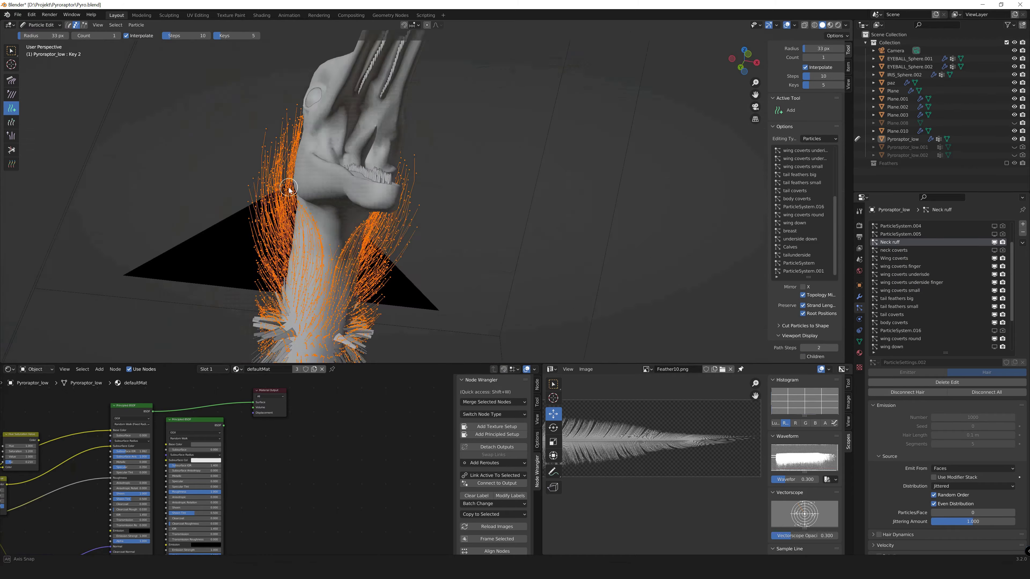
middle_drag(117, 91, 352, 123)
- Resize the Neck ruff strands and lower the child threshold to 0.593
mouse_move(415, 254)
middle_down()
mouse_move(408, 274)
mouse_move(439, 208)
middle_up()
click(11, 122)
mouse_move(203, 244)
middle_down()
mouse_move(265, 299)
mouse_move(369, 251)
middle_up()
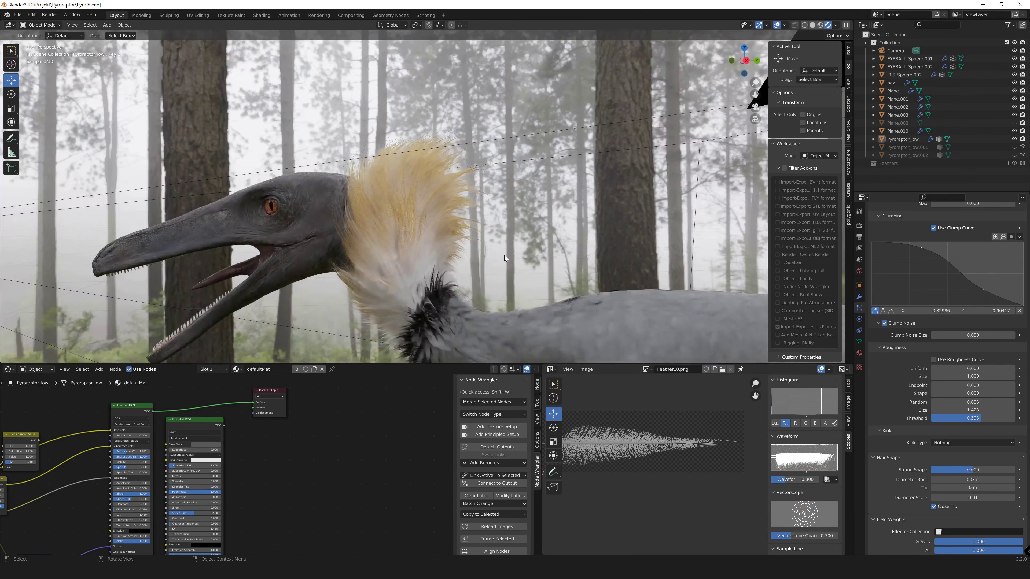
mouse_move(504, 255)
middle_down()
mouse_move(377, 243)
mouse_move(537, 274)
mouse_move(576, 222)
middle_up()
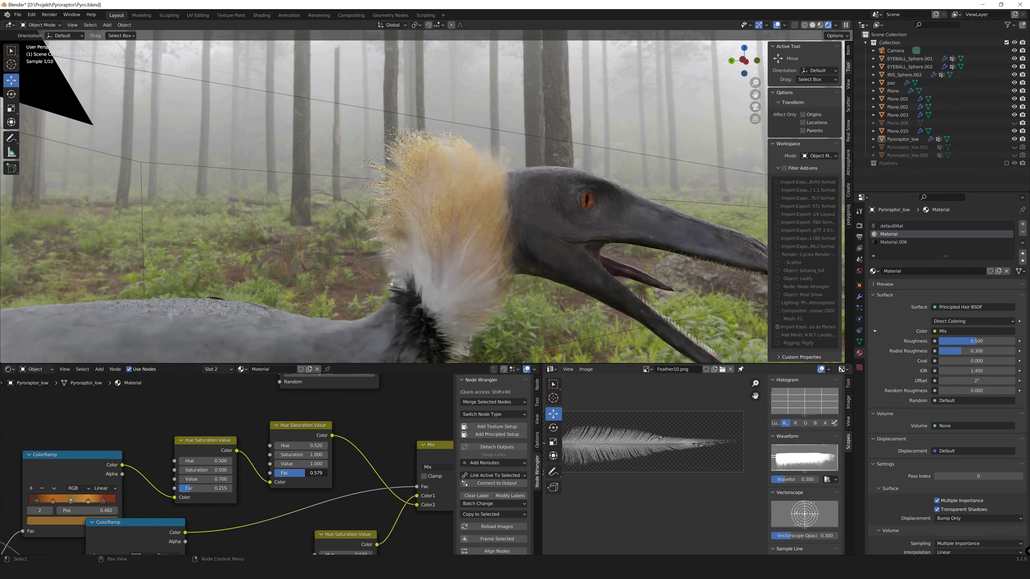
scroll(235, 504, down, 2)
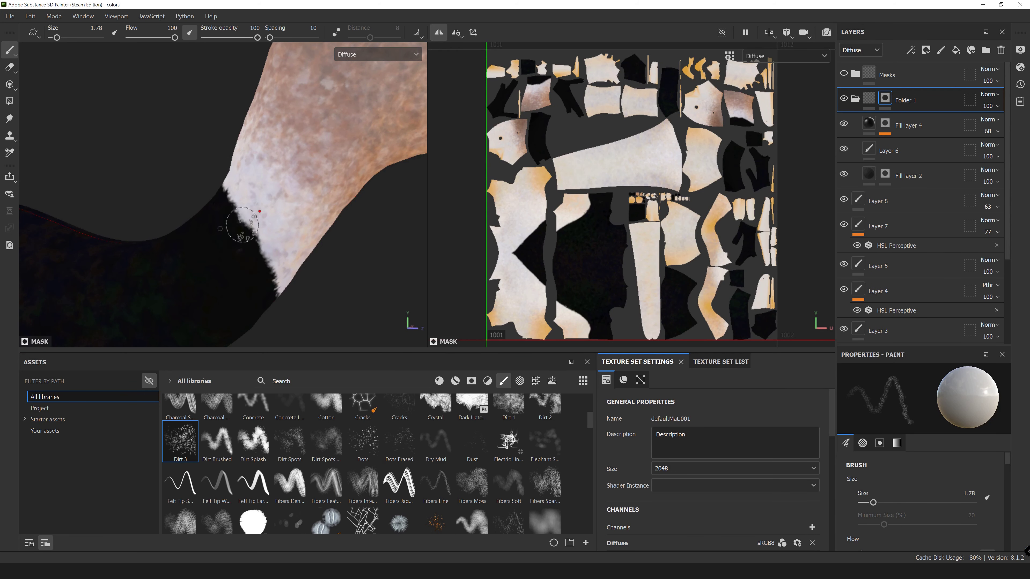
- Rotate the view around the raptor mesh
mouse_move(243, 224)
alt+mouse_down()
mouse_move(196, 104)
mouse_move(304, 245)
alt+mouse_up()
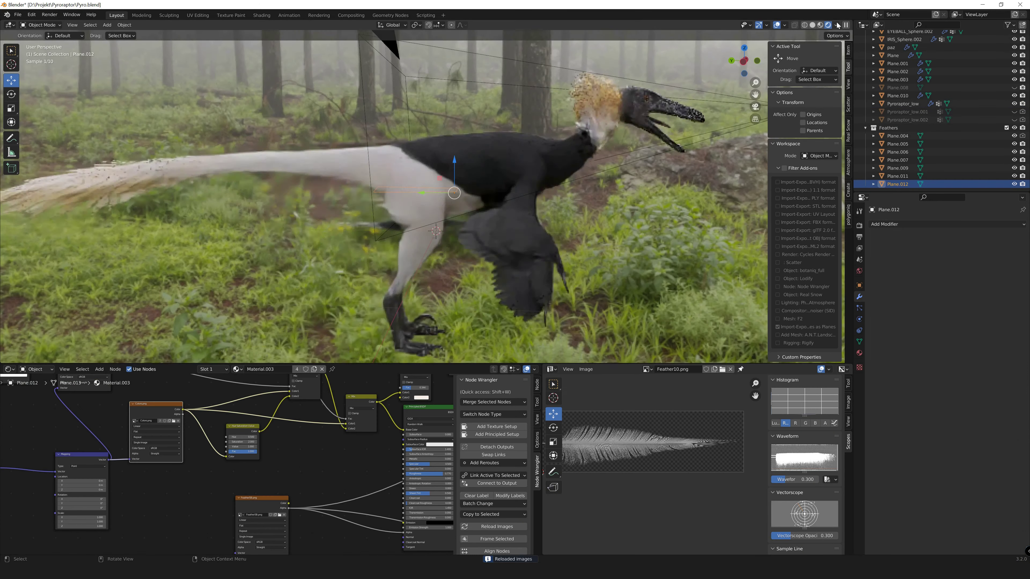
- Orbit around the rendered raptor, ending on a low front view of the chest
mouse_move(516, 233)
middle_down()
mouse_move(466, 281)
mouse_move(481, 278)
mouse_move(470, 242)
mouse_move(515, 204)
middle_up()
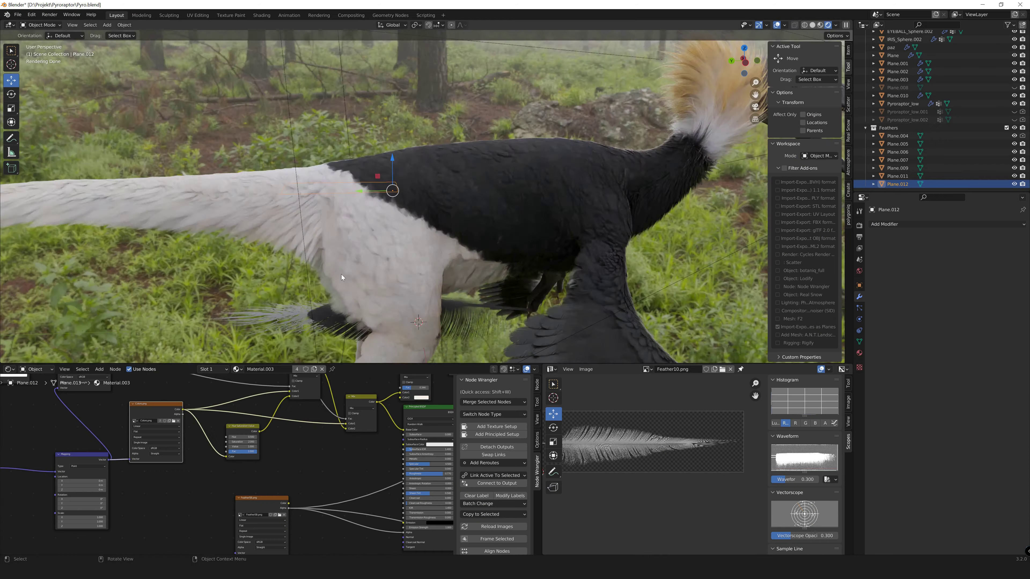
scroll(427, 223, down, 5)
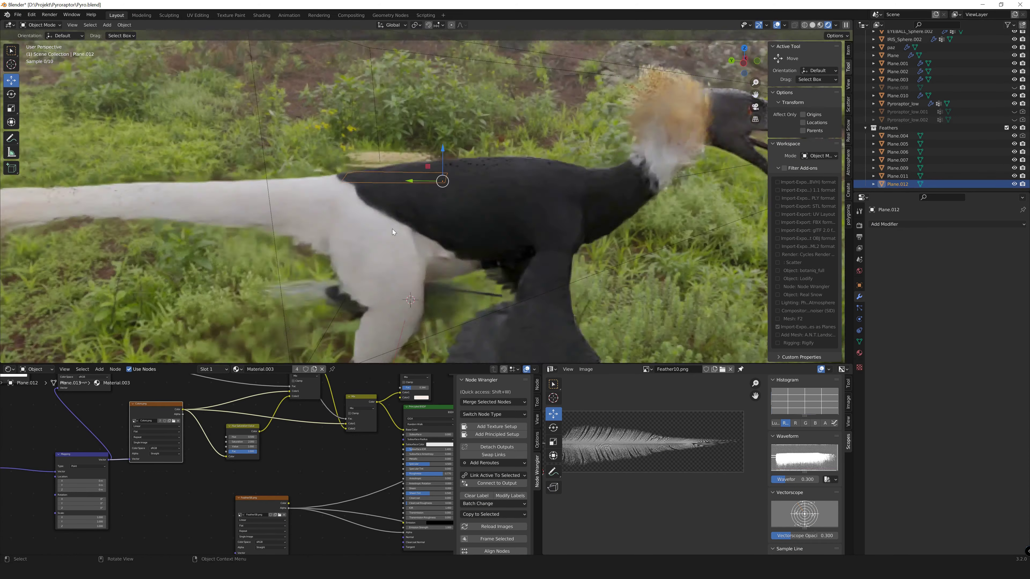
middle_drag(391, 229, 428, 208)
scroll(526, 154, up, 5)
scroll(526, 154, down, 5)
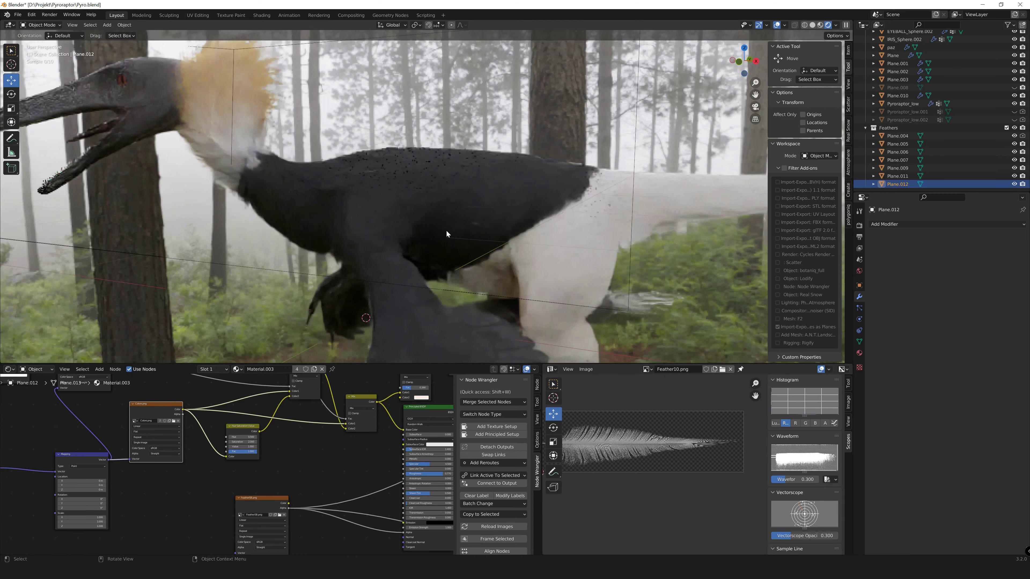
middle_drag(445, 230, 439, 213)
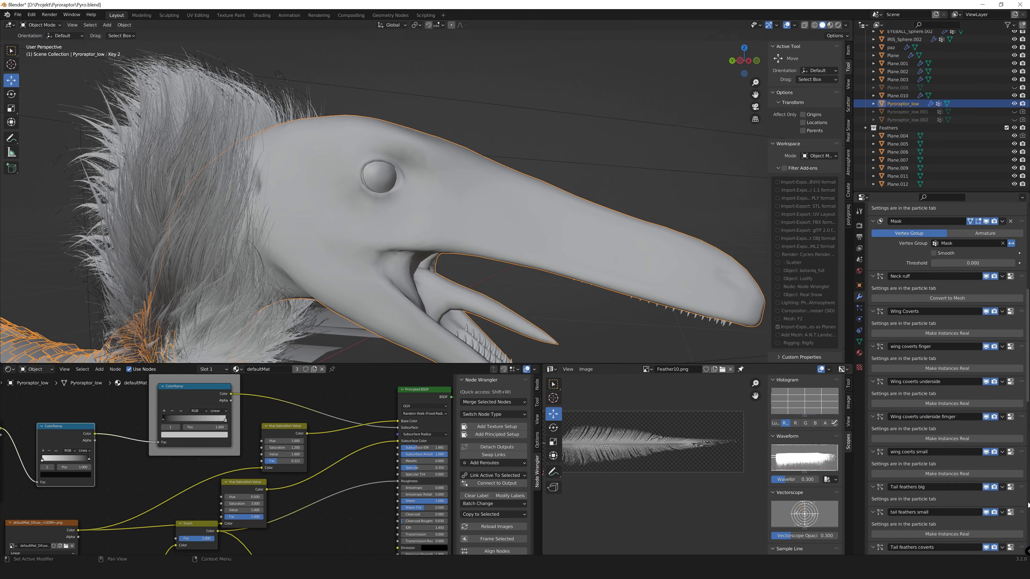
- Hide viewport subdivision and edit the body material's subsurface radius values
scroll(987, 400, down, 10)
click(987, 400)
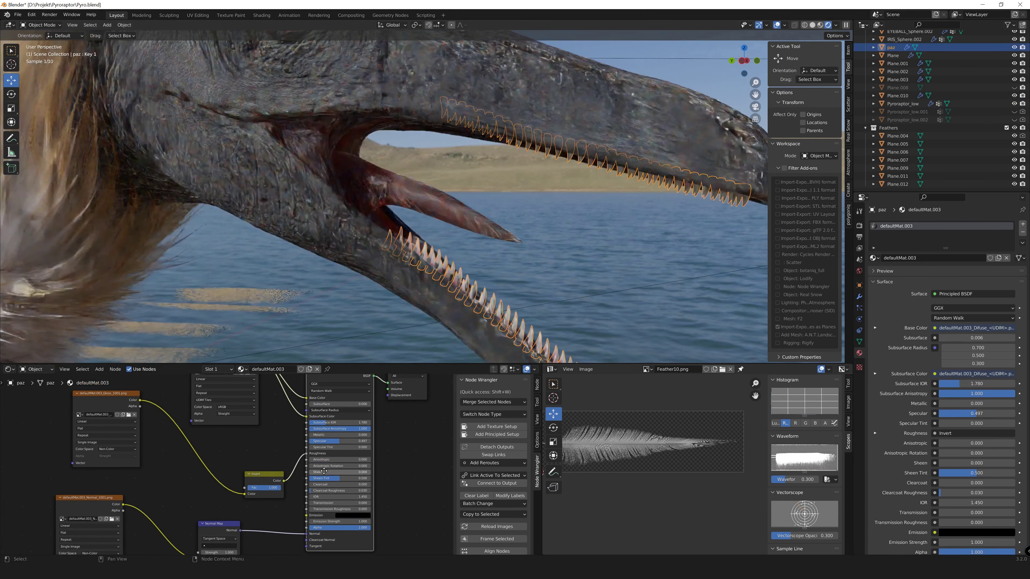
click(340, 410)
click(328, 417)
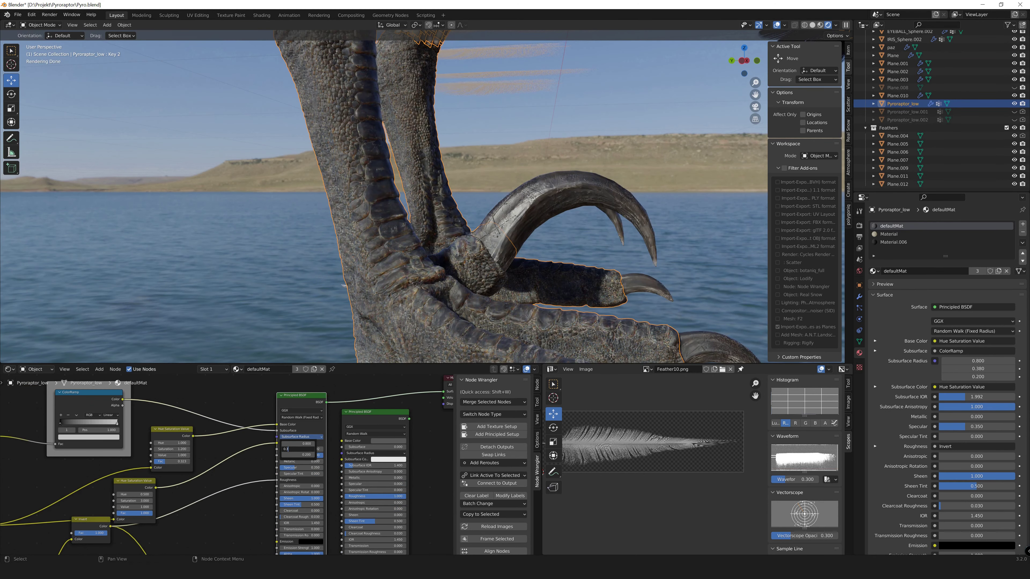
middle_drag(405, 304, 424, 247)
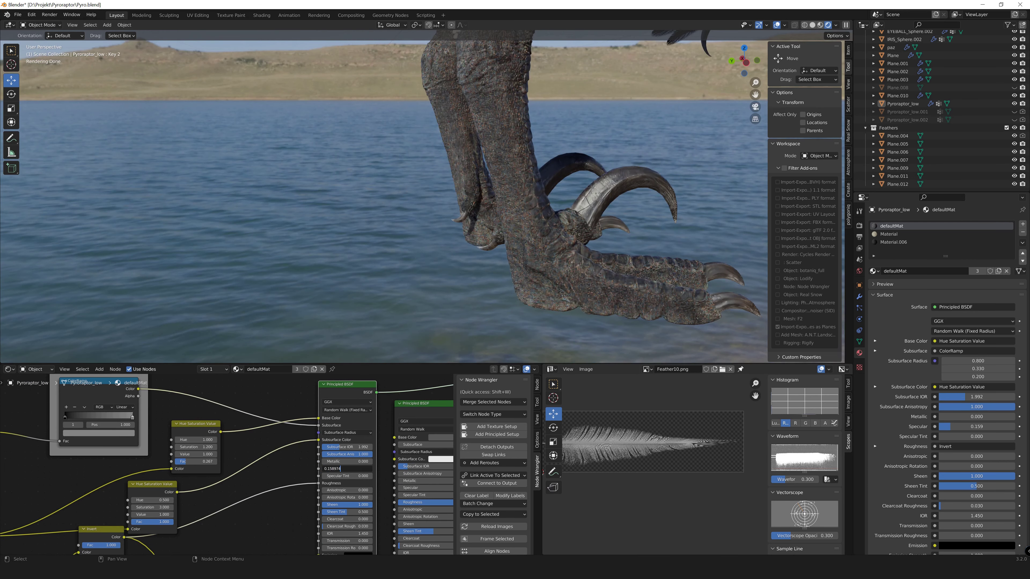
middle_drag(544, 277, 428, 268)
text(0.200)
- Raise the RGB Curves point slightly, then select the teeth 'paz' to show defaultMat.003
middle_drag(351, 469, 427, 383)
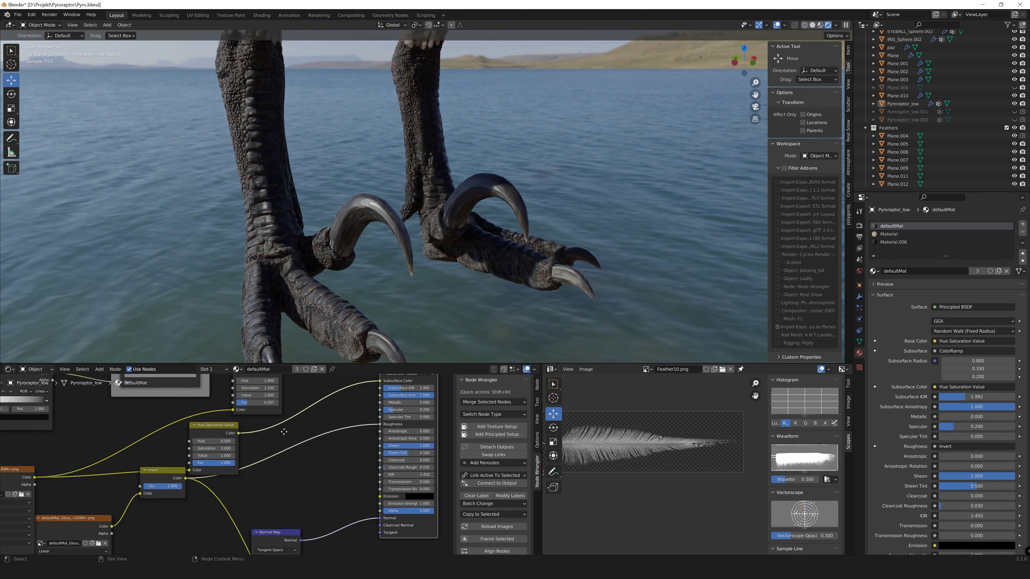
key(shift+a)
drag(337, 455, 337, 451)
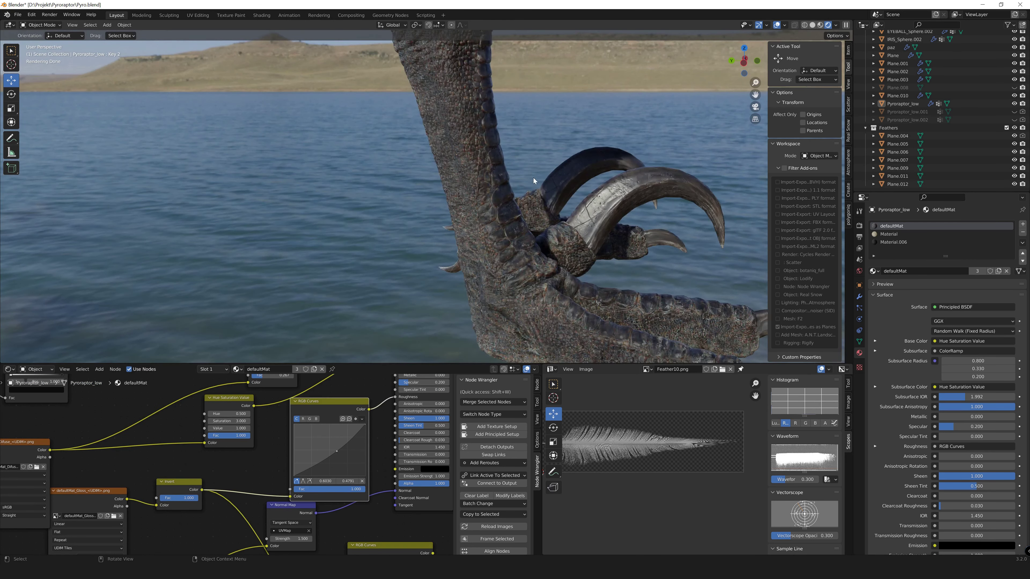
scroll(433, 156, up, 5)
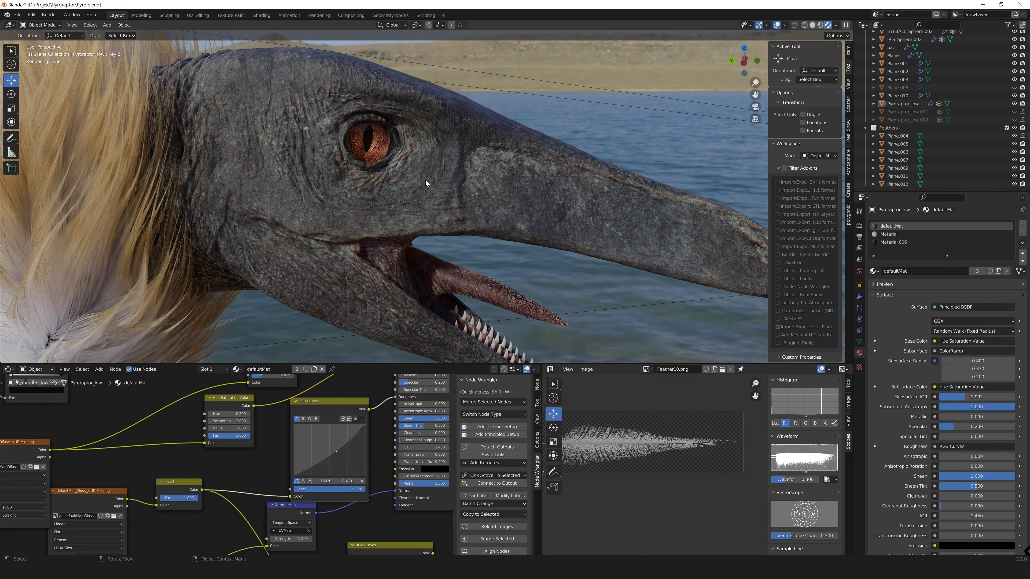
scroll(425, 182, down, 2)
click(507, 300)
drag(282, 394, 314, 453)
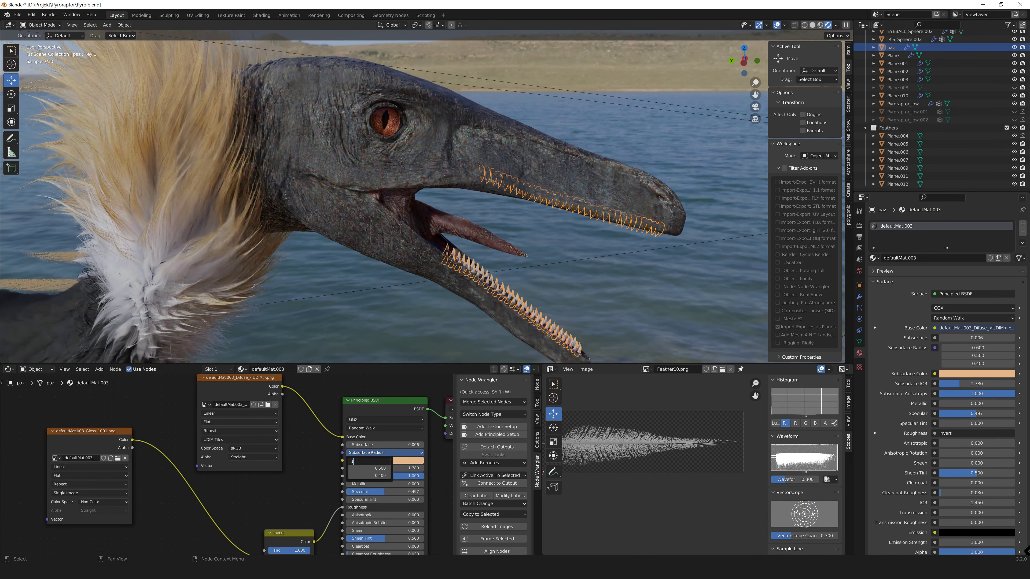
- Set the teeth's subsurface radius to 1.000, 0.200, 0.100
key(Return)
middle_drag(446, 244, 482, 273)
click(482, 273)
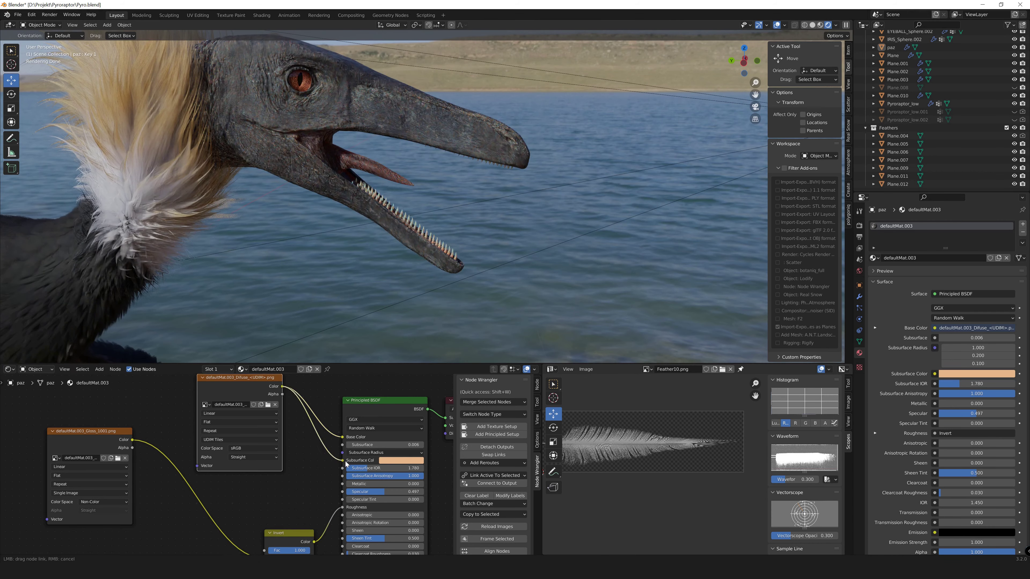
mouse_move(391, 262)
middle_down()
mouse_move(397, 211)
mouse_move(294, 203)
middle_up()
- Lower the claws' subsurface radius to 0.700, 0.500, 0.300
click(501, 231)
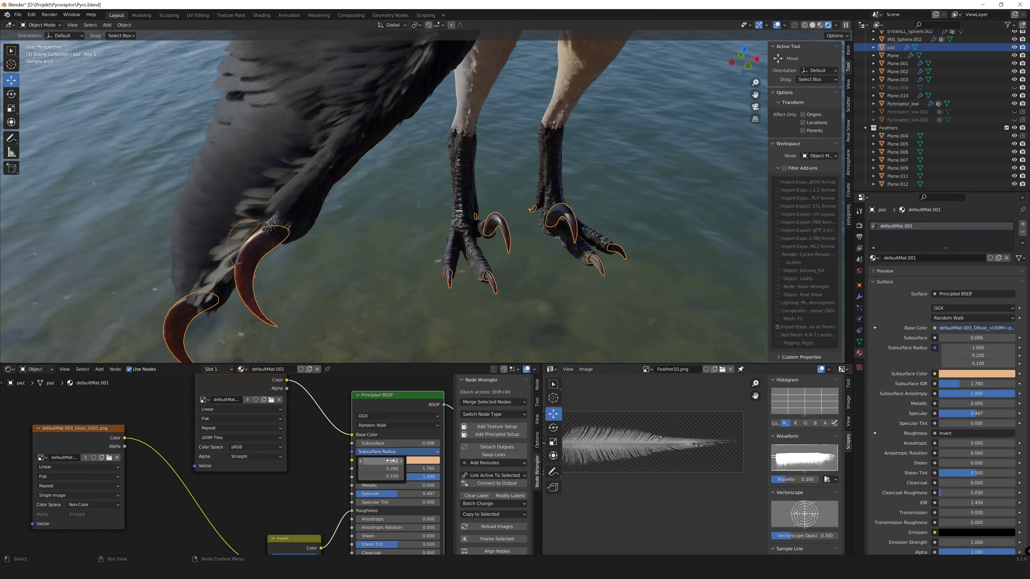
key(Return)
mouse_move(405, 264)
middle_down()
mouse_move(483, 265)
mouse_move(291, 202)
mouse_move(257, 220)
mouse_move(265, 236)
mouse_move(397, 247)
mouse_move(444, 208)
mouse_move(444, 176)
middle_up()
click(444, 175)
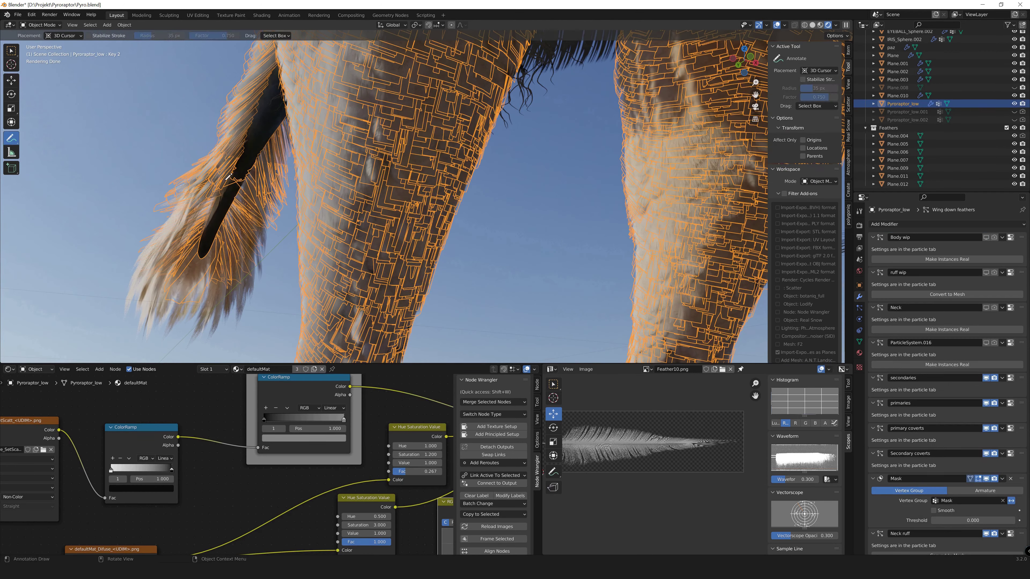
- Make Pyroraptor_low active and enter Particle Edit on its Calves feather system
click(860, 297)
scroll(987, 375, down, 2)
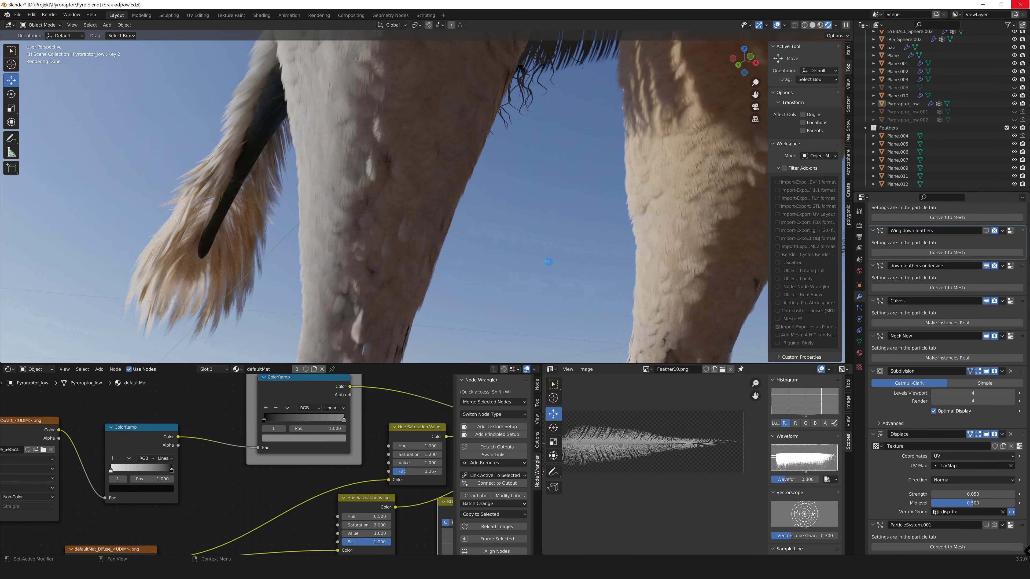
click(988, 374)
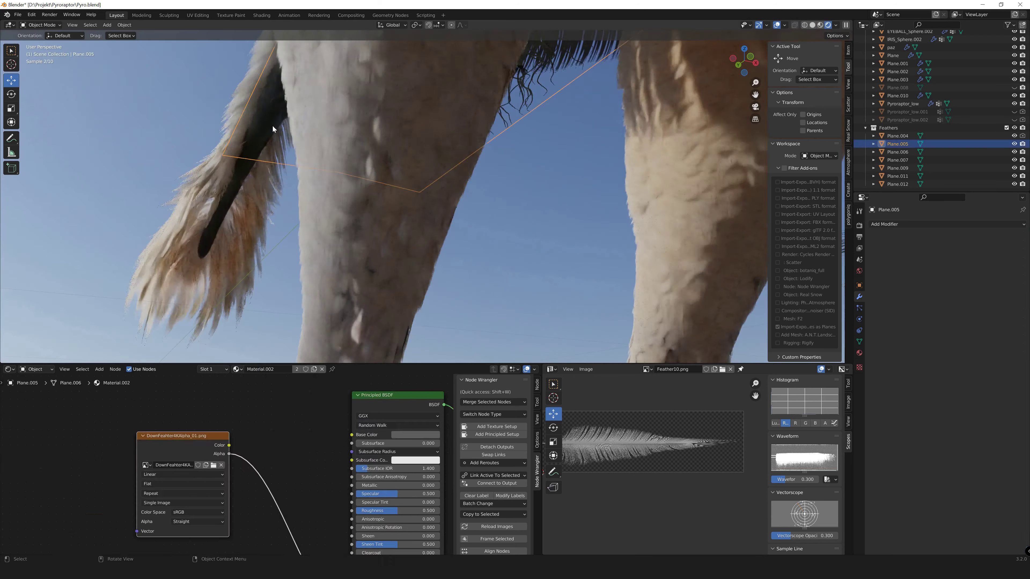
click(41, 25)
click(40, 89)
mouse_move(391, 245)
middle_down()
mouse_move(358, 138)
mouse_move(403, 184)
mouse_move(564, 127)
mouse_move(512, 243)
middle_up()
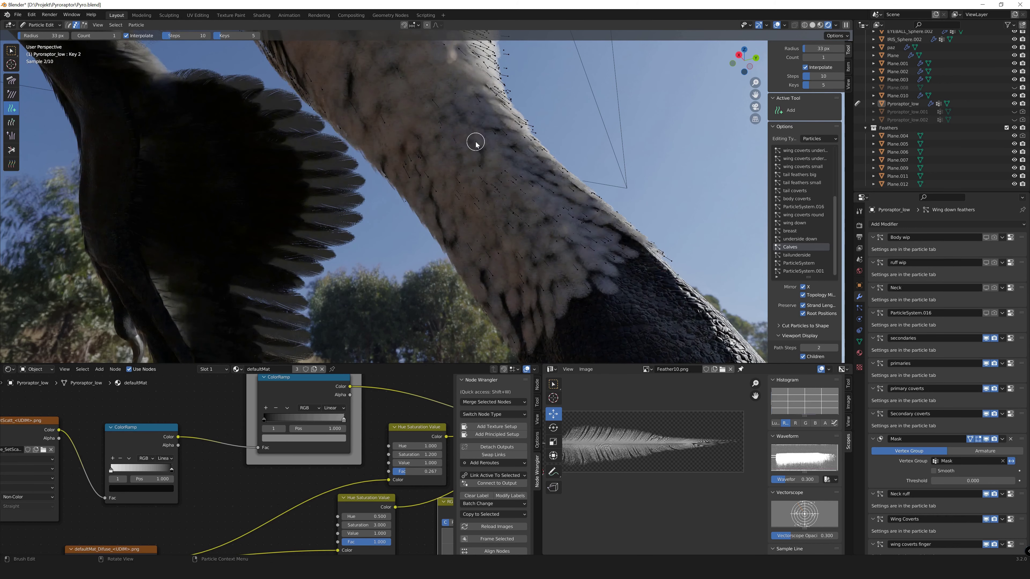
- Groom the Calves leg strands with the Add, Comb and Smooth brushes, checking them from below
middle_drag(305, 306, 476, 272)
key(shift+space)
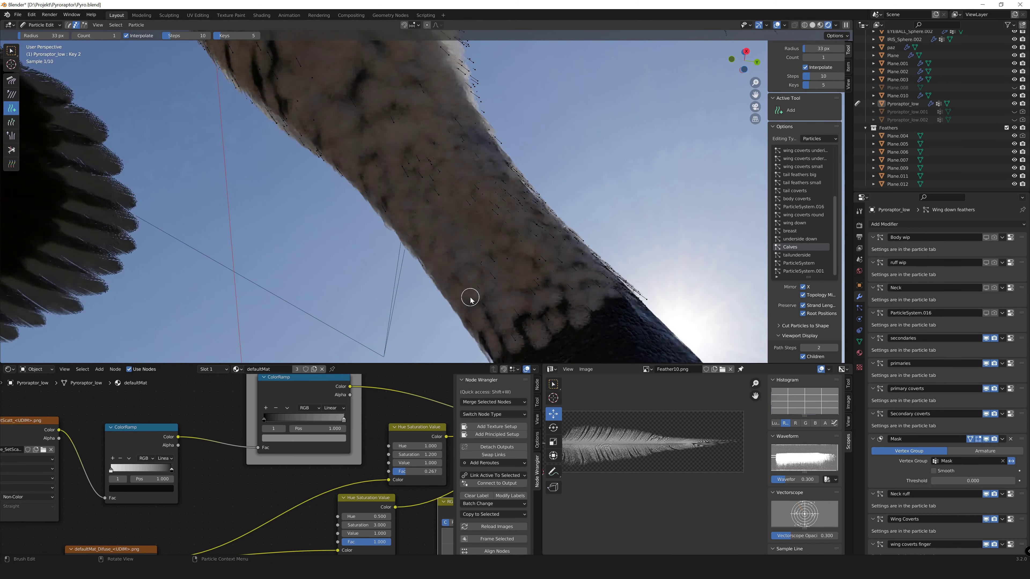
click(13, 83)
mouse_move(340, 241)
middle_down()
mouse_move(395, 196)
mouse_move(406, 162)
middle_up()
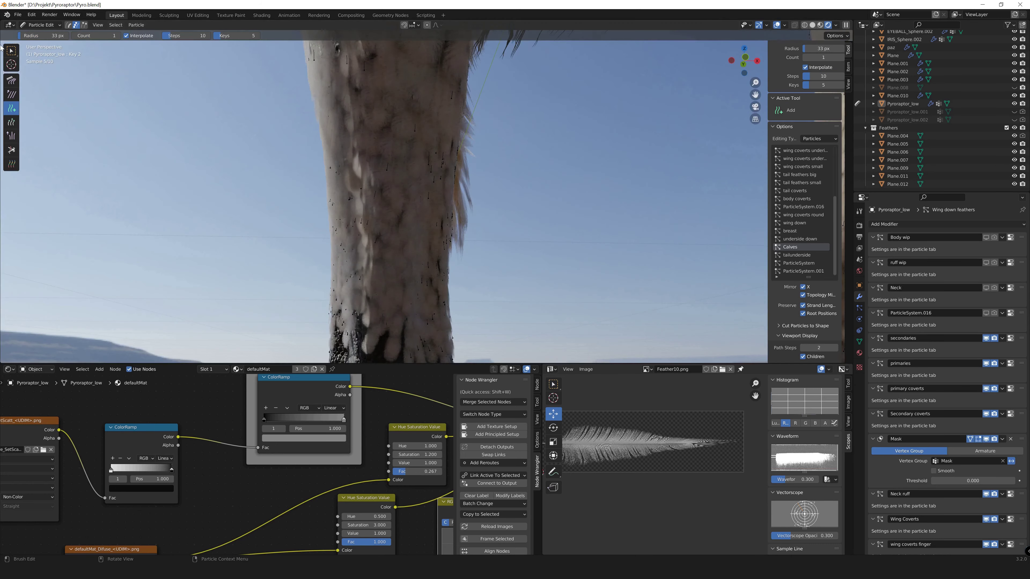
click(820, 25)
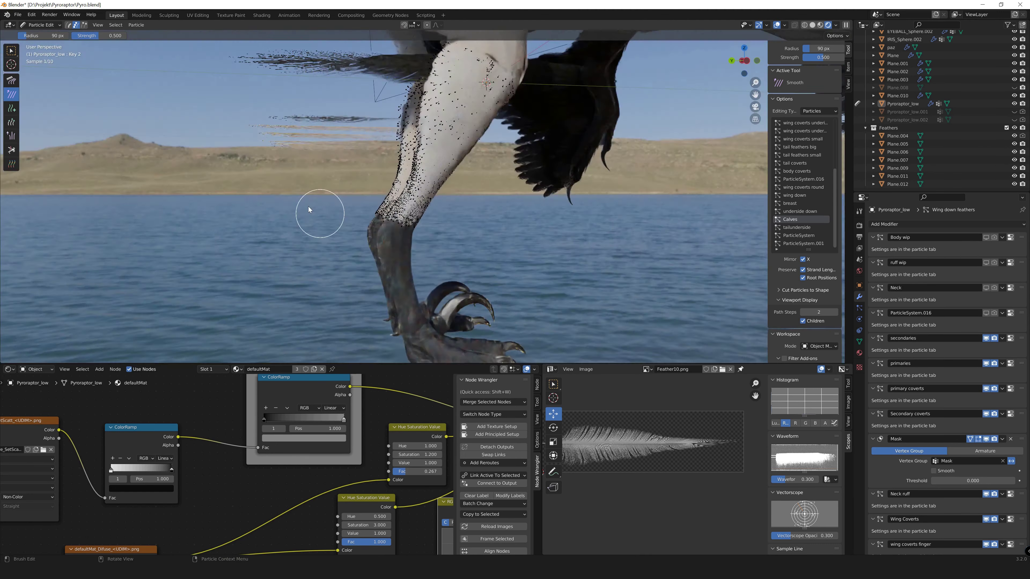
middle_drag(317, 214, 12, 80)
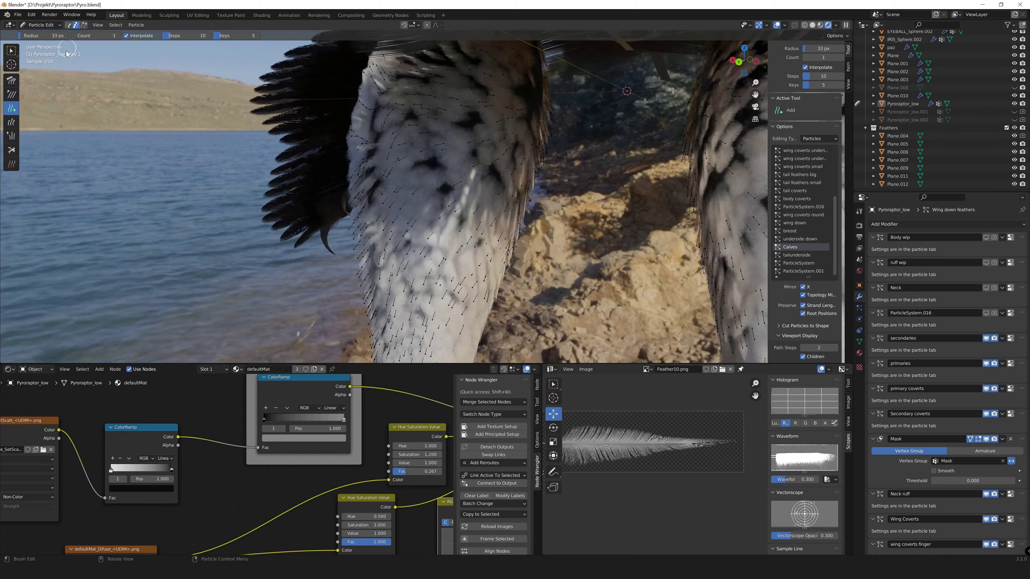
mouse_move(68, 54)
middle_down()
mouse_move(333, 184)
mouse_move(248, 173)
mouse_move(494, 190)
middle_up()
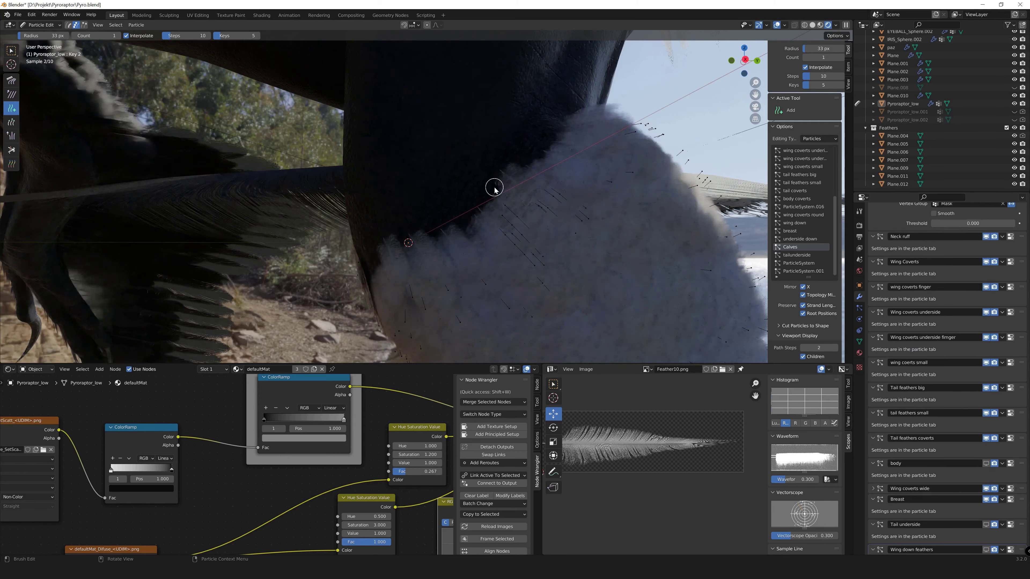
middle_drag(551, 140, 527, 206)
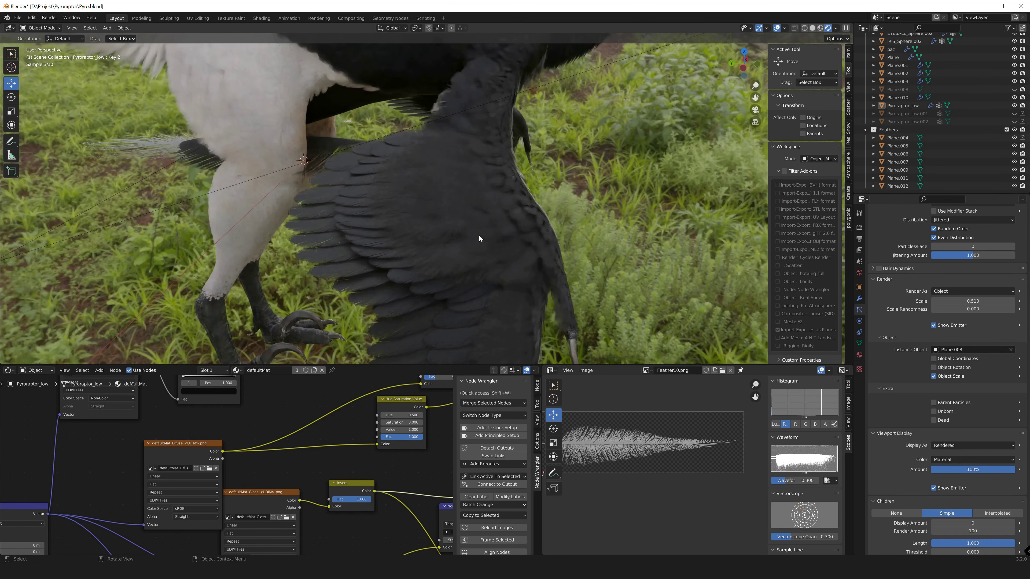
- Make the wing feather system instance Plane.009 at a larger scale, then view along the tail
middle_drag(669, 264, 562, 244)
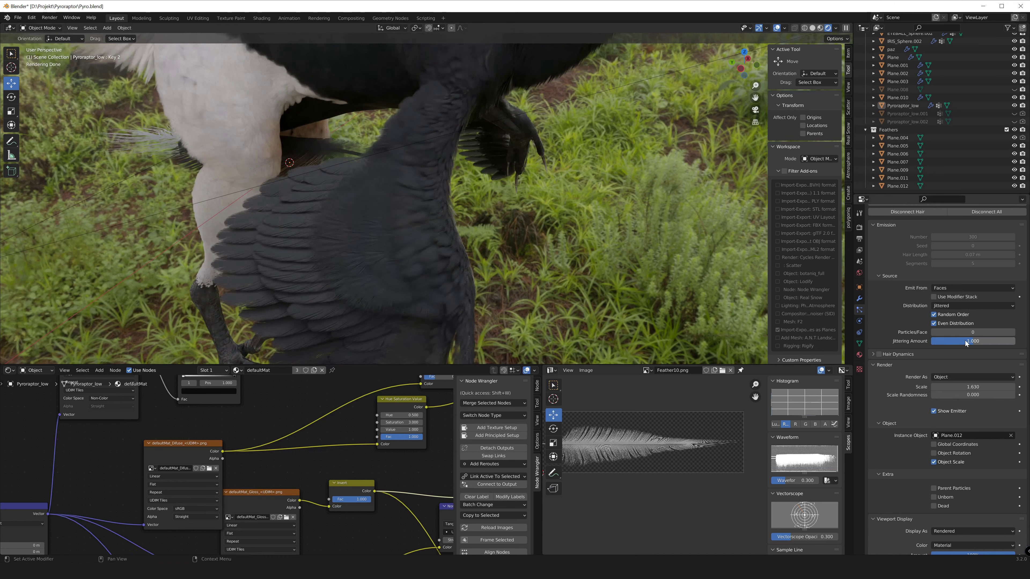
click(973, 435)
middle_drag(458, 334, 315, 207)
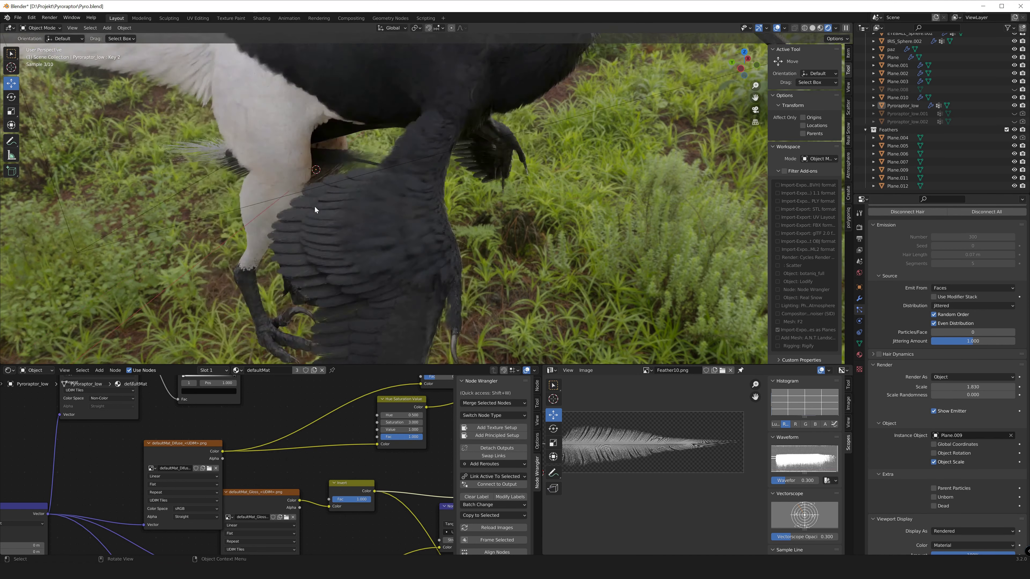
mouse_move(327, 264)
middle_down()
mouse_move(491, 261)
mouse_move(432, 255)
middle_up()
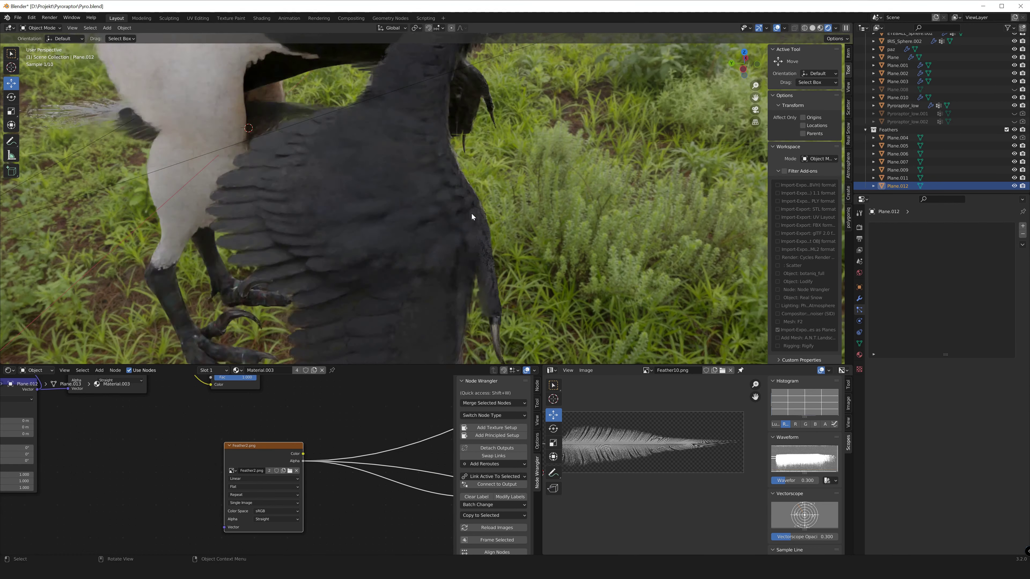
mouse_move(471, 213)
middle_down()
mouse_move(401, 204)
mouse_move(302, 241)
mouse_move(370, 200)
mouse_move(322, 235)
mouse_move(366, 223)
mouse_move(446, 270)
middle_up()
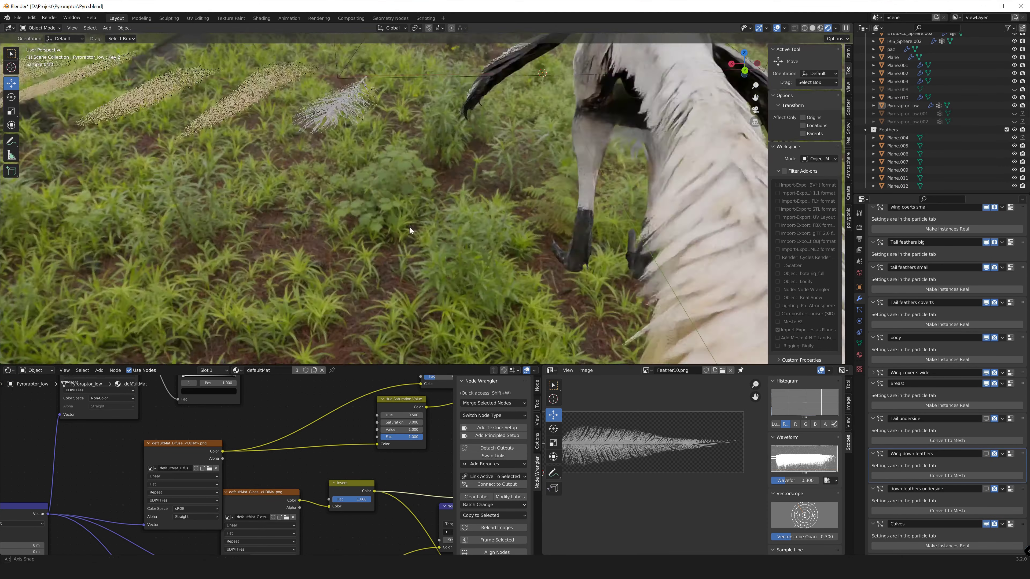
middle_drag(409, 231, 527, 252)
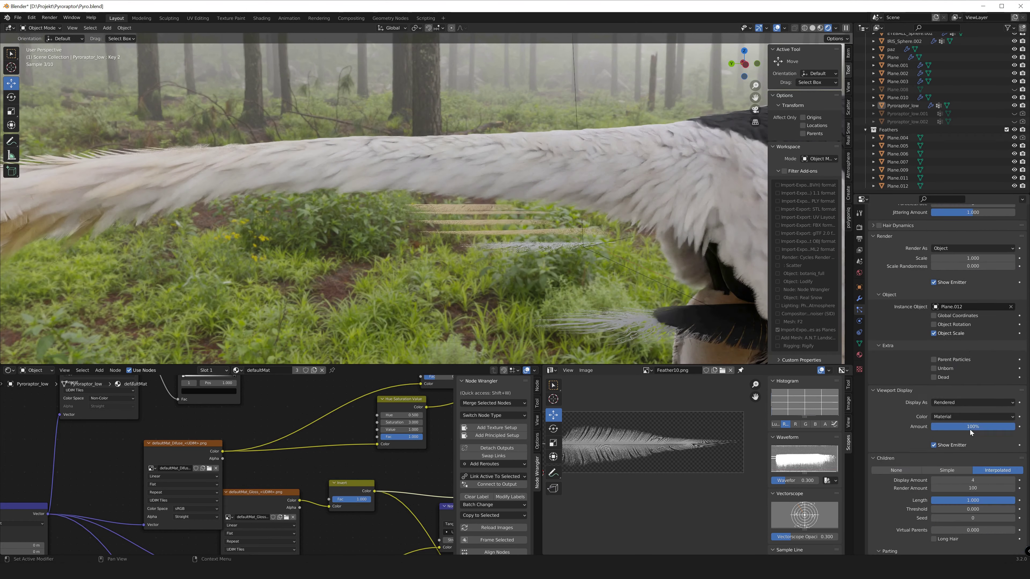
scroll(971, 432, down, 4)
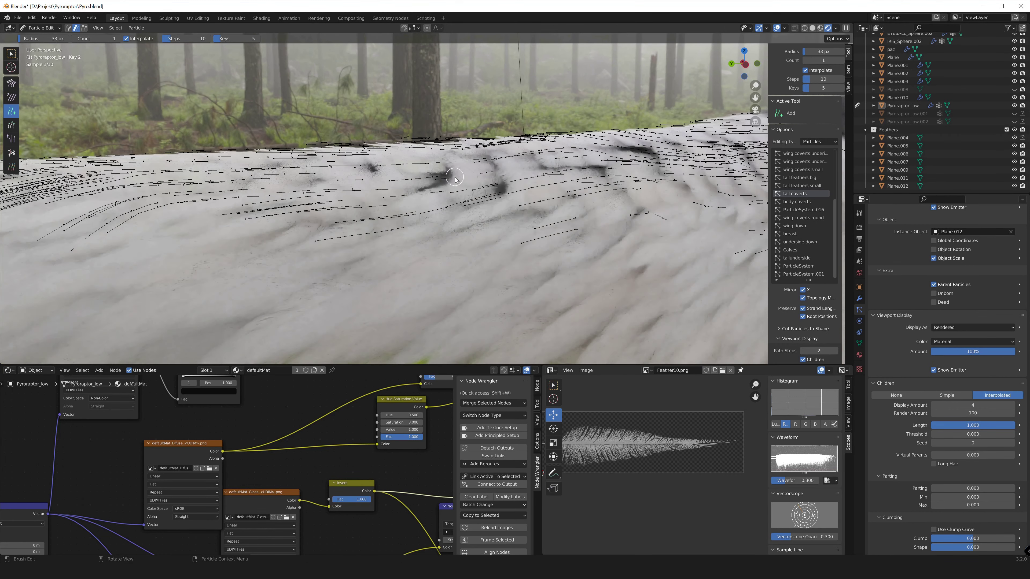
- Orbit to the tail coverts and toggle the shading to inspect them from the side
scroll(527, 205, down, 3)
middle_drag(263, 234, 473, 209)
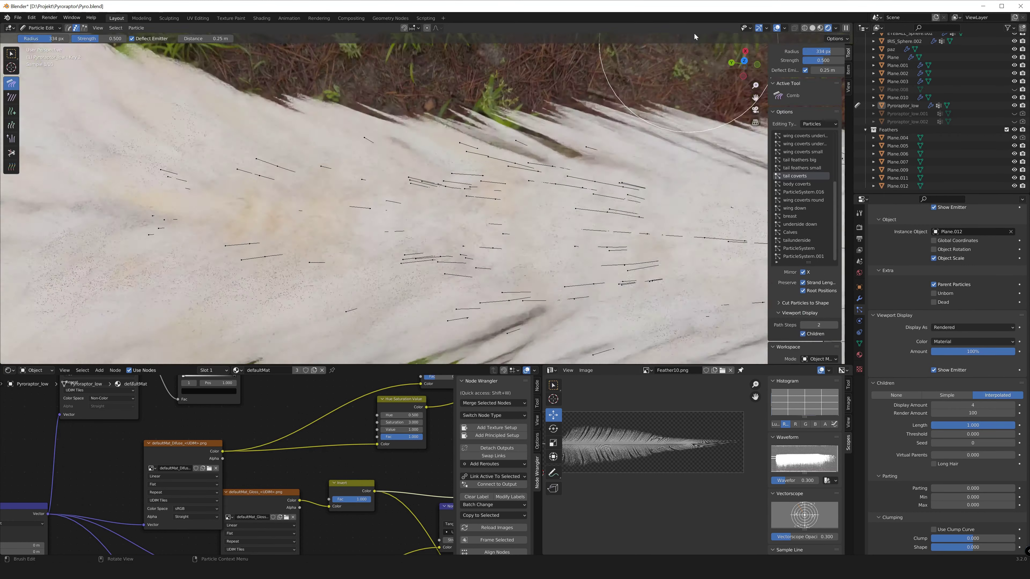
key(z)
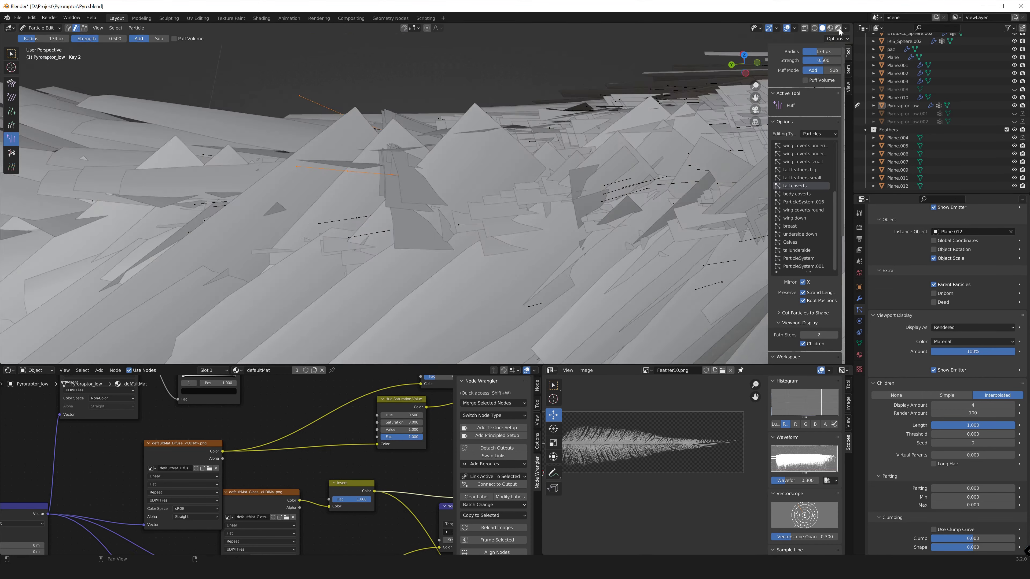
key(z)
middle_drag(171, 213, 121, 162)
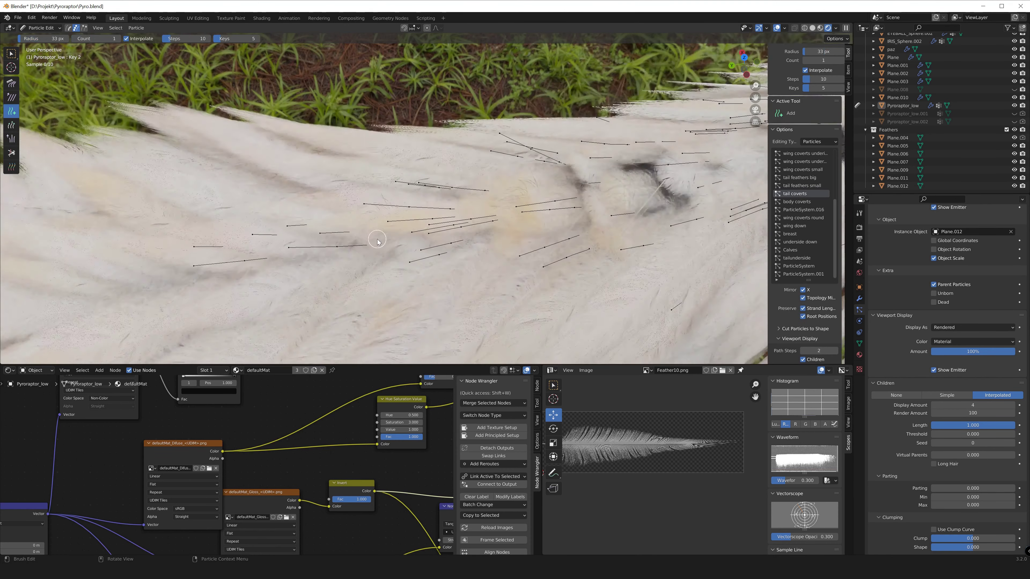
- Comb the tail coverts into line, add strands to fill them, and return to Object Mode
click(11, 139)
click(11, 83)
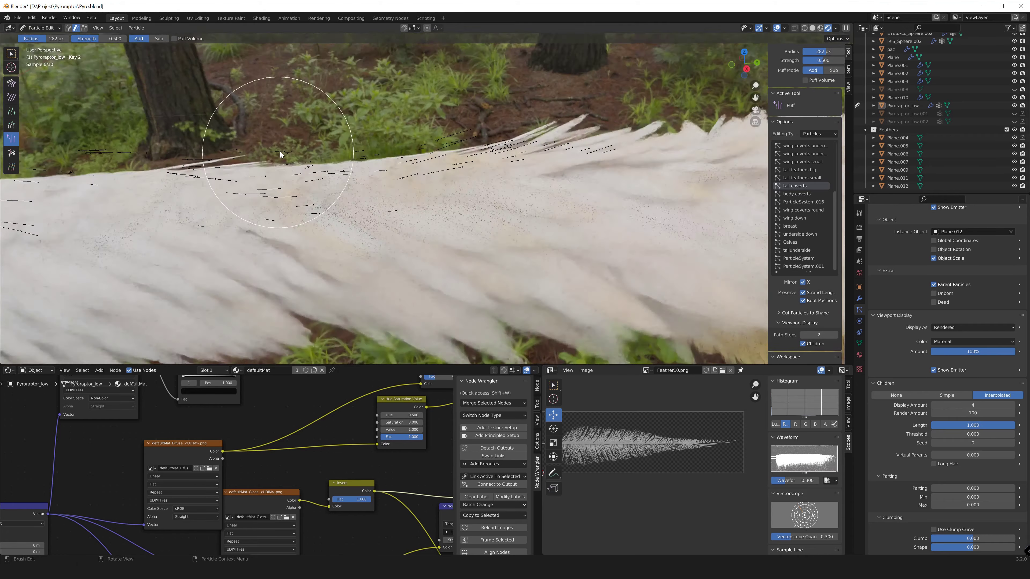
middle_drag(243, 162, 372, 47)
click(11, 111)
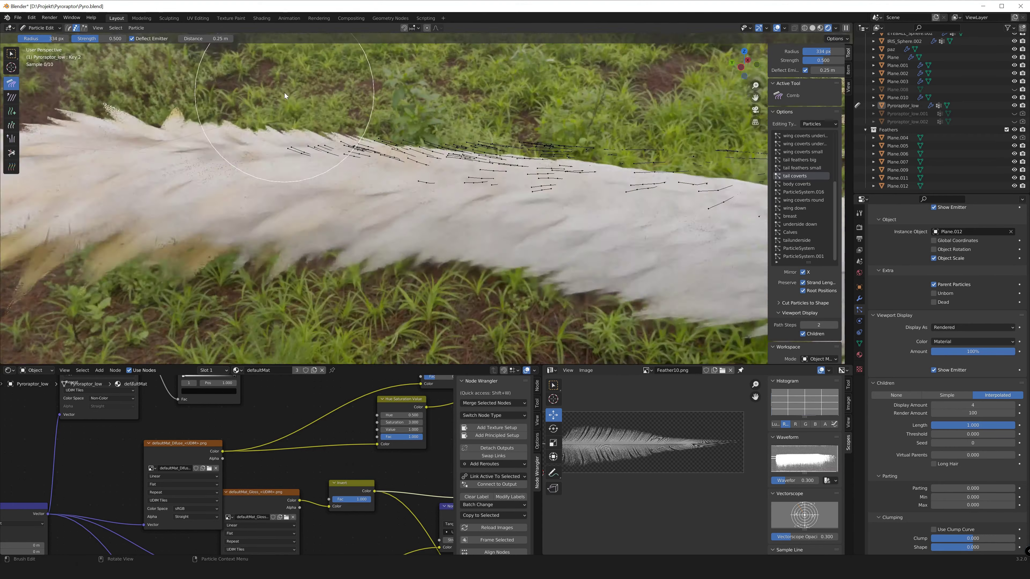
mouse_move(284, 92)
middle_down()
mouse_move(180, 160)
mouse_move(321, 154)
mouse_move(240, 101)
middle_up()
key(Tab)
key(Tab)
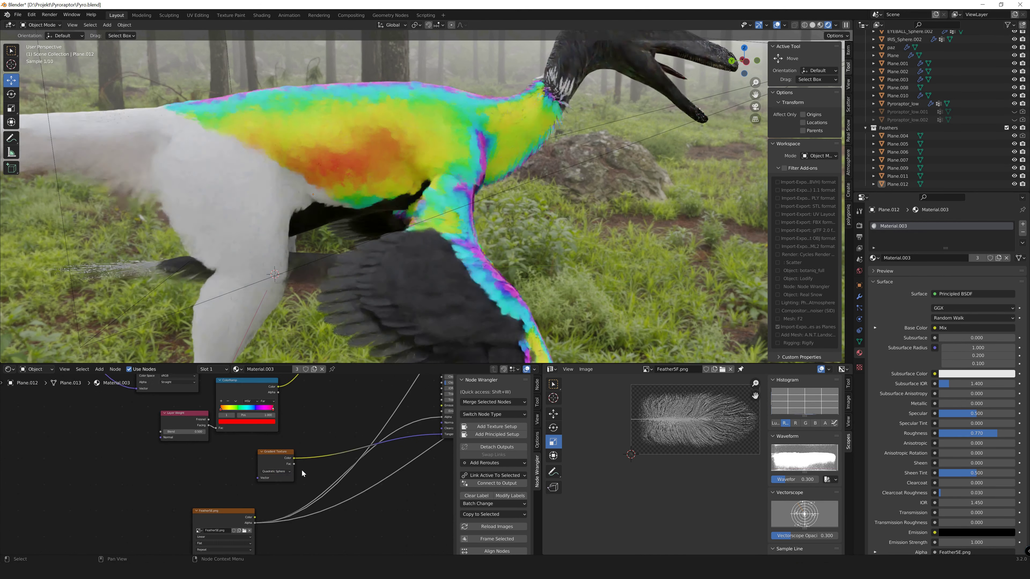
- Insert a second ColorRamp into the feather material link with its stop colour set to green
scroll(393, 278, up, 3)
scroll(351, 391, up, 4)
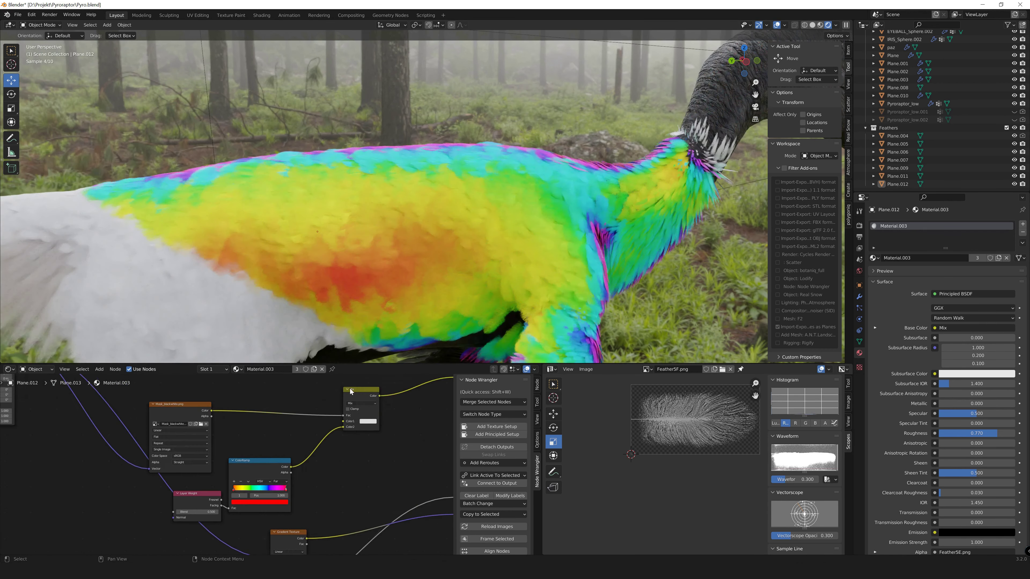
text(COLOR)
key(Return)
click(348, 430)
click(390, 435)
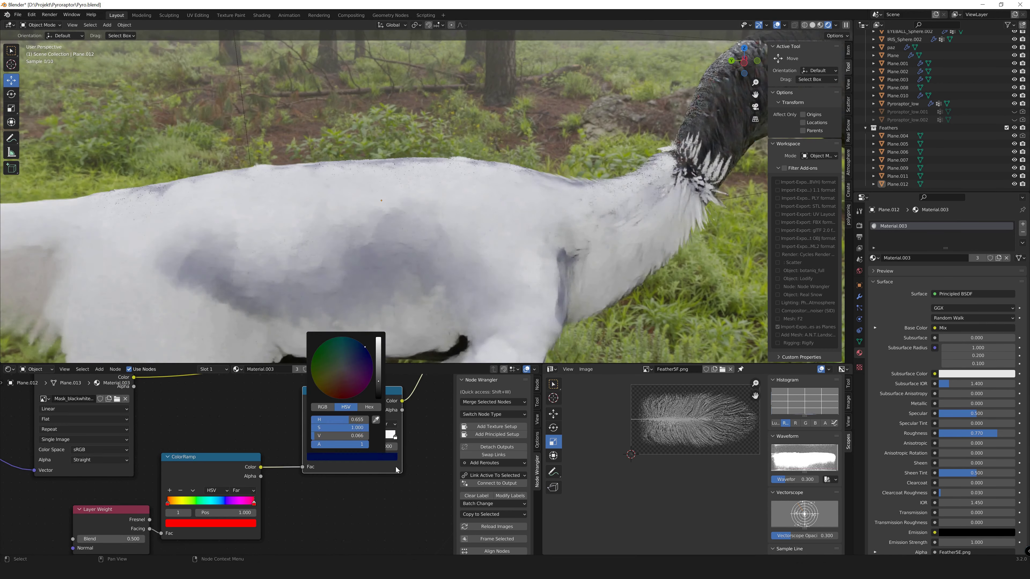
click(314, 360)
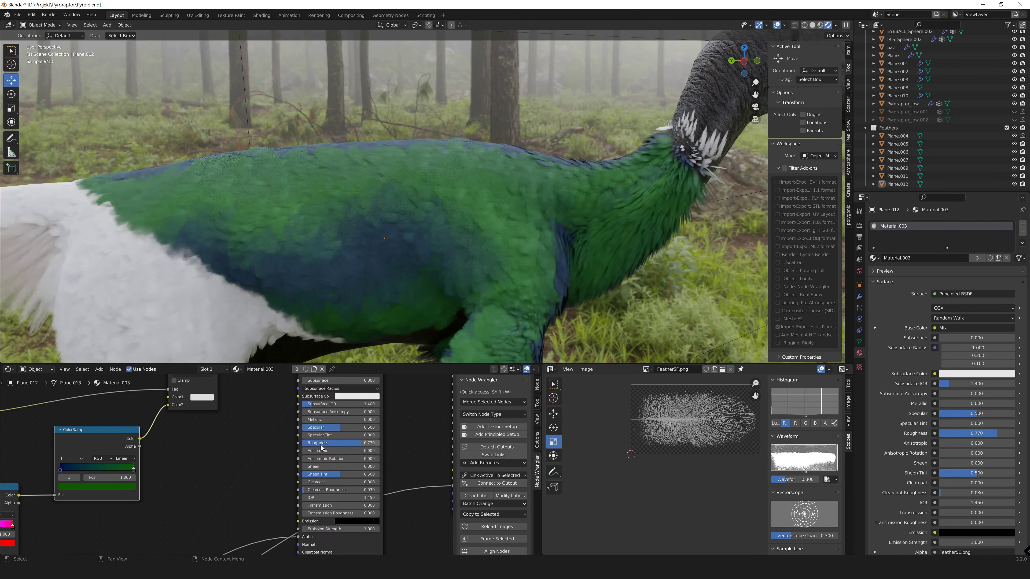
- Reposition the Mask_blackwhite image node in the Shader Editor
scroll(274, 469, down, 4)
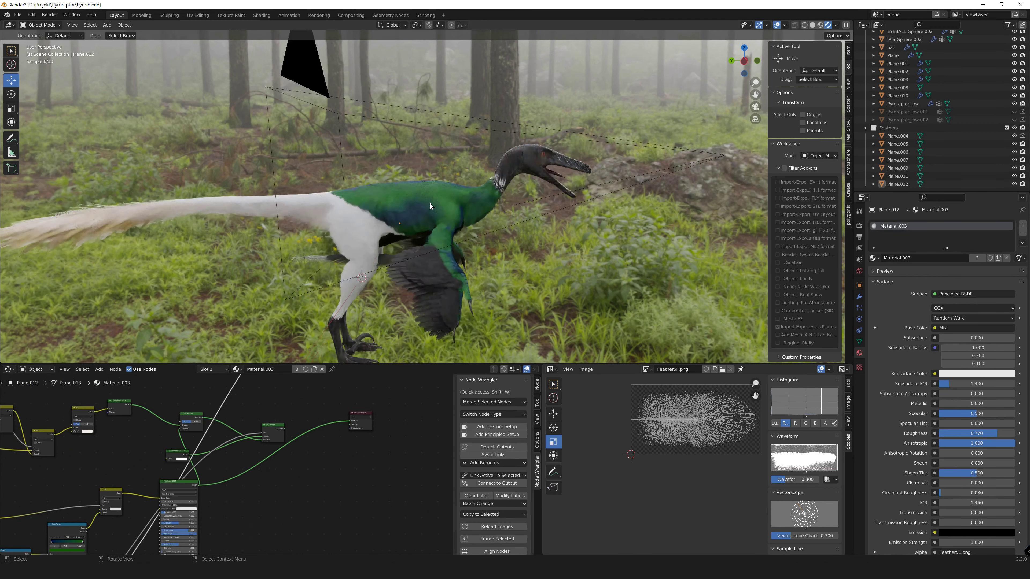
scroll(307, 464, down, 2)
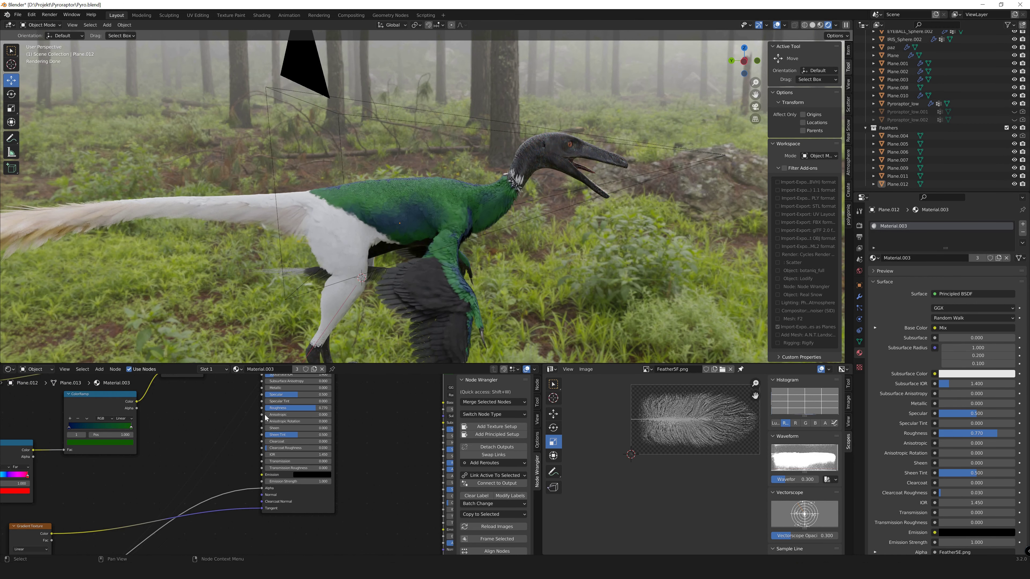
scroll(333, 404, down, 3)
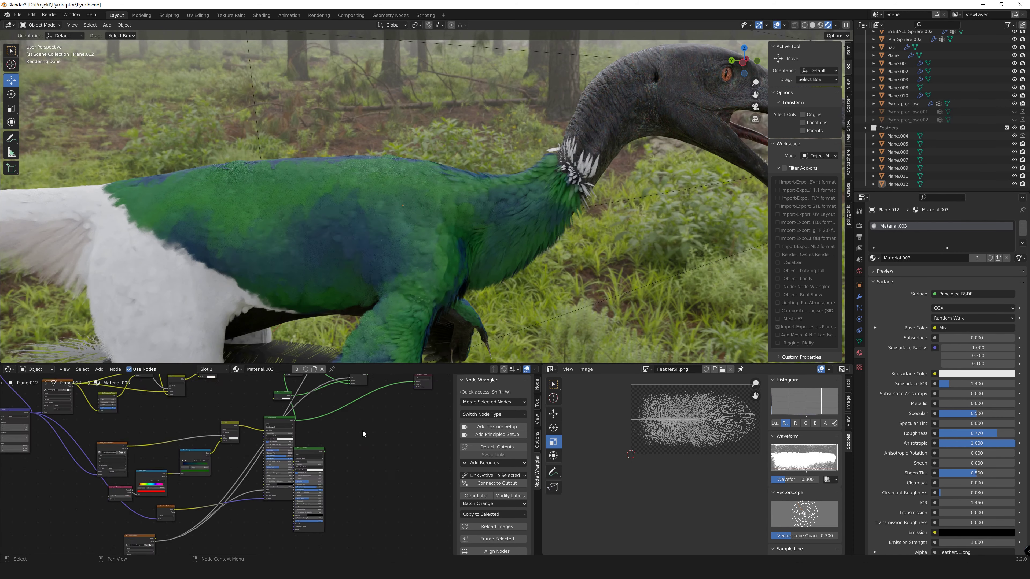
scroll(264, 460, up, 2)
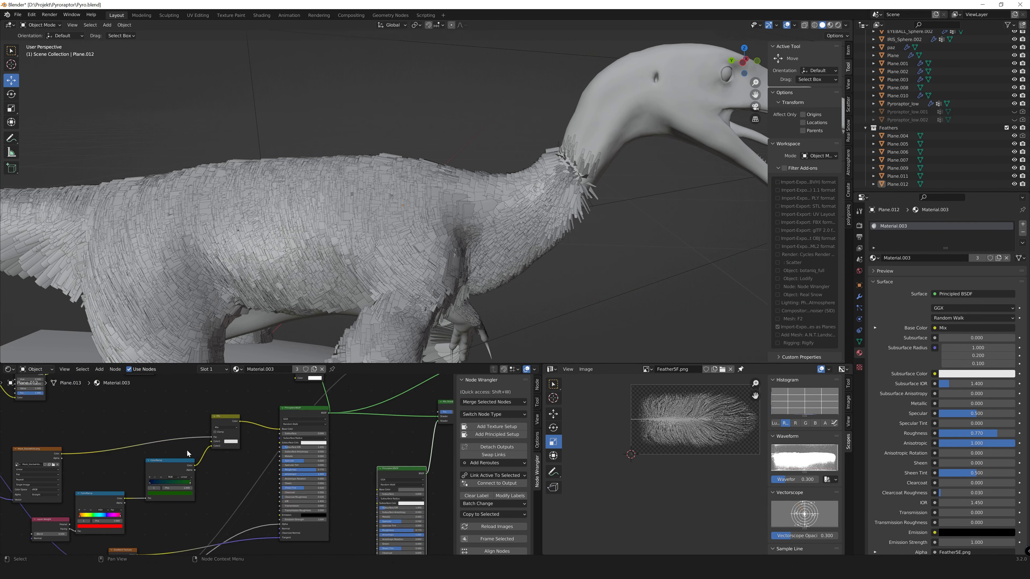
mouse_move(56, 471)
mouse_down()
mouse_move(139, 414)
mouse_move(275, 496)
mouse_up()
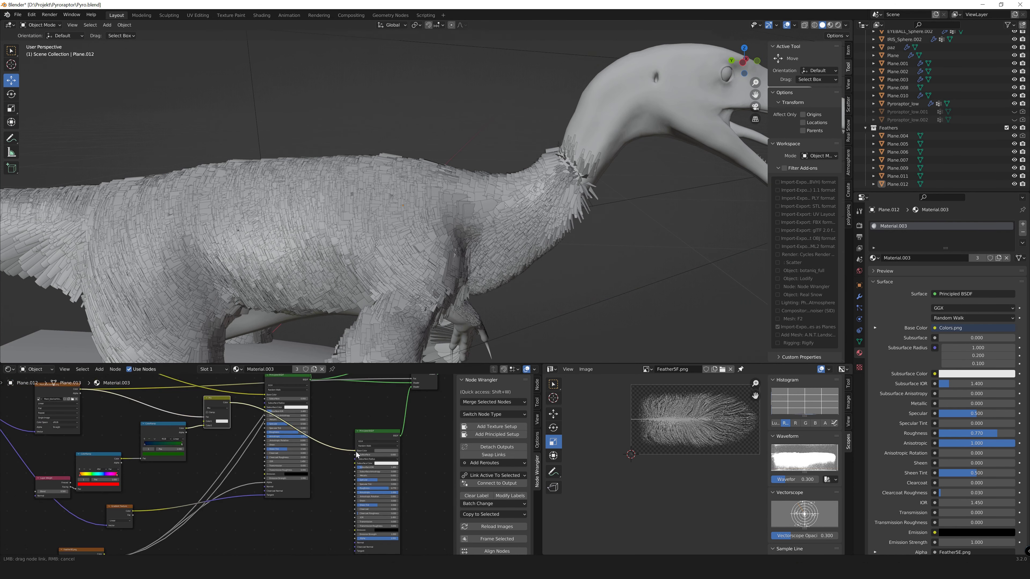
- Show rendered shading, make the Mix Shader the surface, and feed feather alpha into the Principled BSDF
key(z)
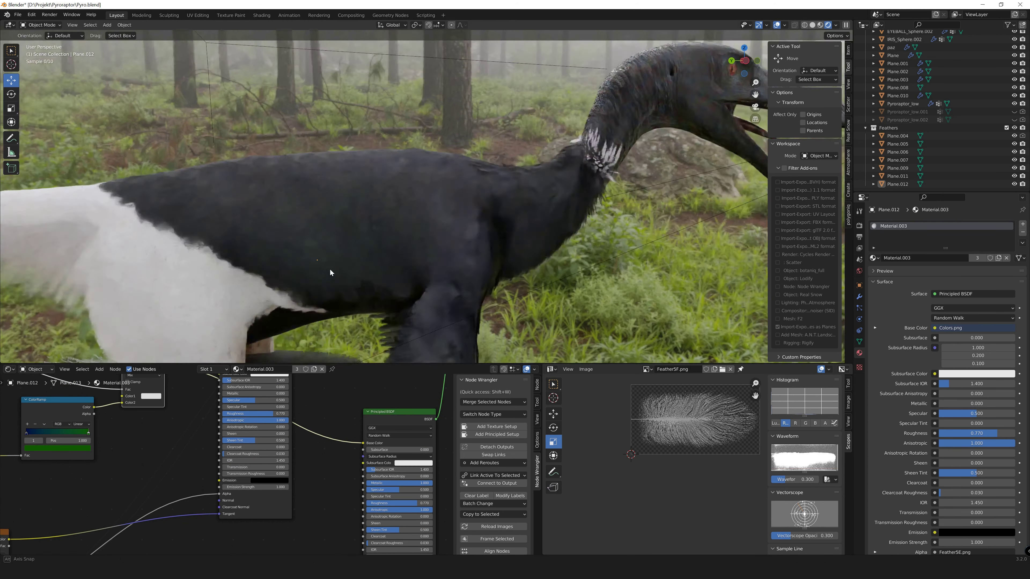
scroll(183, 408, down, 2)
ctrl+shift+click(381, 433)
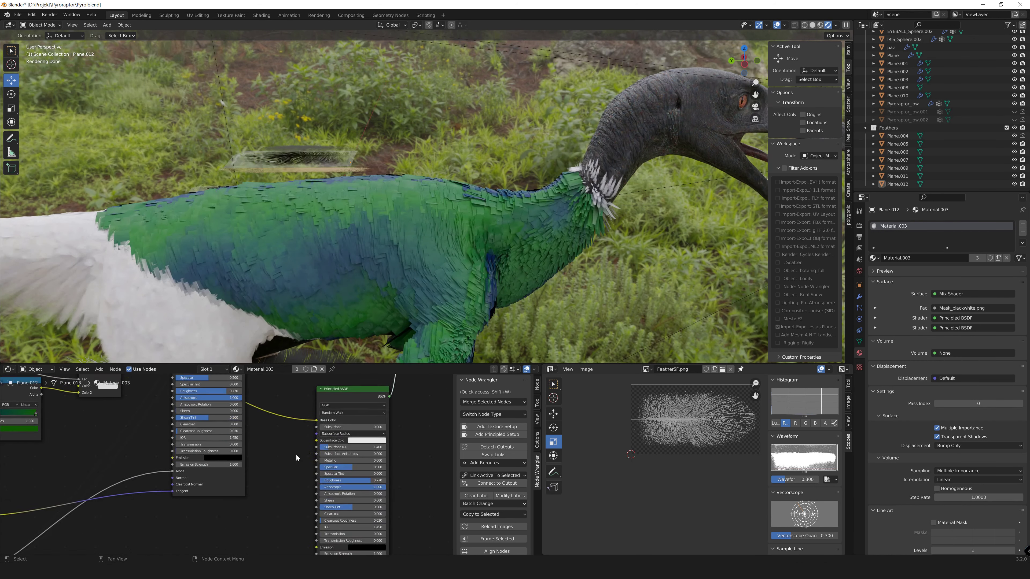
drag(336, 469, 334, 464)
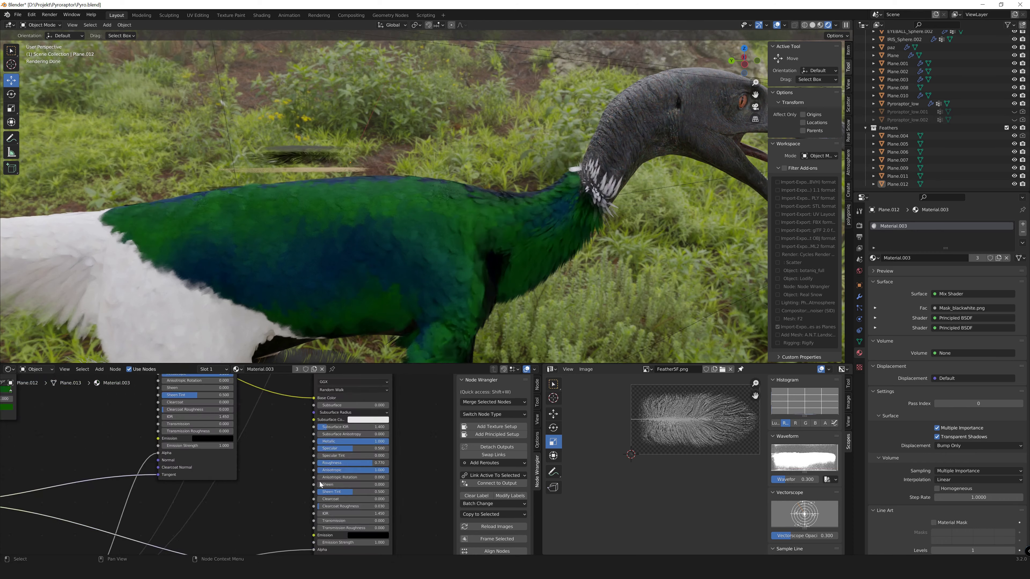
- Place a Mix node between the colour ramps with its factor at 0.094
scroll(320, 484, down, 3)
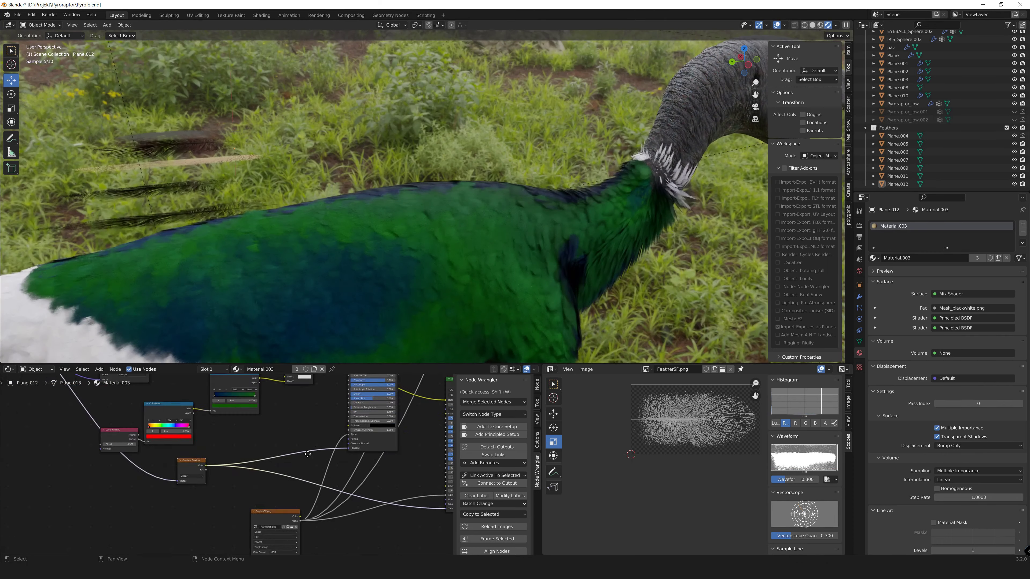
middle_drag(307, 454, 300, 406)
scroll(300, 393, up, 2)
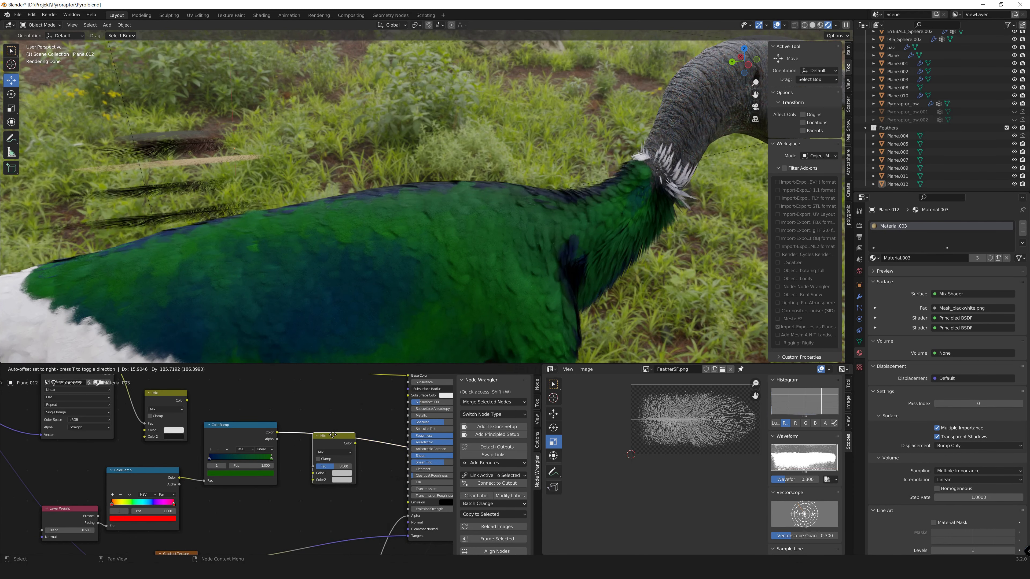
click(333, 435)
scroll(332, 435, up, 2)
drag(357, 439, 341, 438)
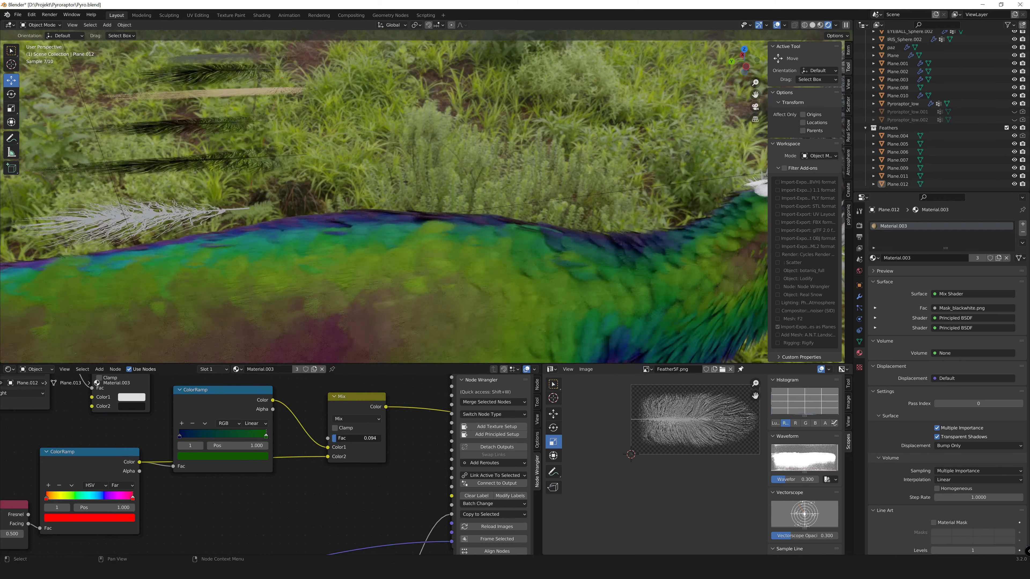
scroll(381, 231, down, 5)
- Link the Transparent BSDF into the shader mix and tidy the node layout
middle_drag(381, 244, 381, 232)
middle_drag(244, 466, 162, 406)
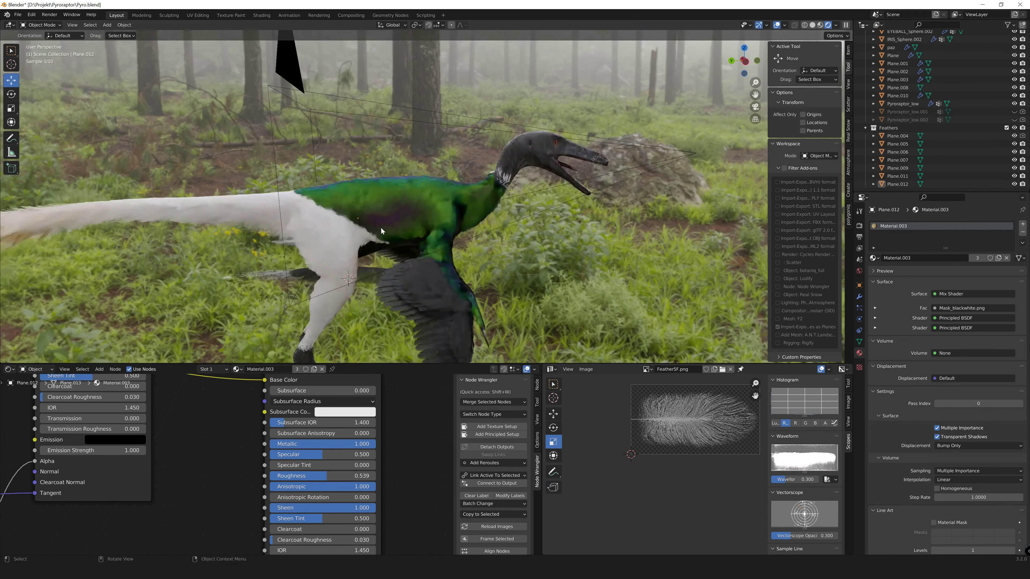
scroll(381, 232, down, 1)
scroll(331, 489, down, 3)
drag(369, 486, 194, 439)
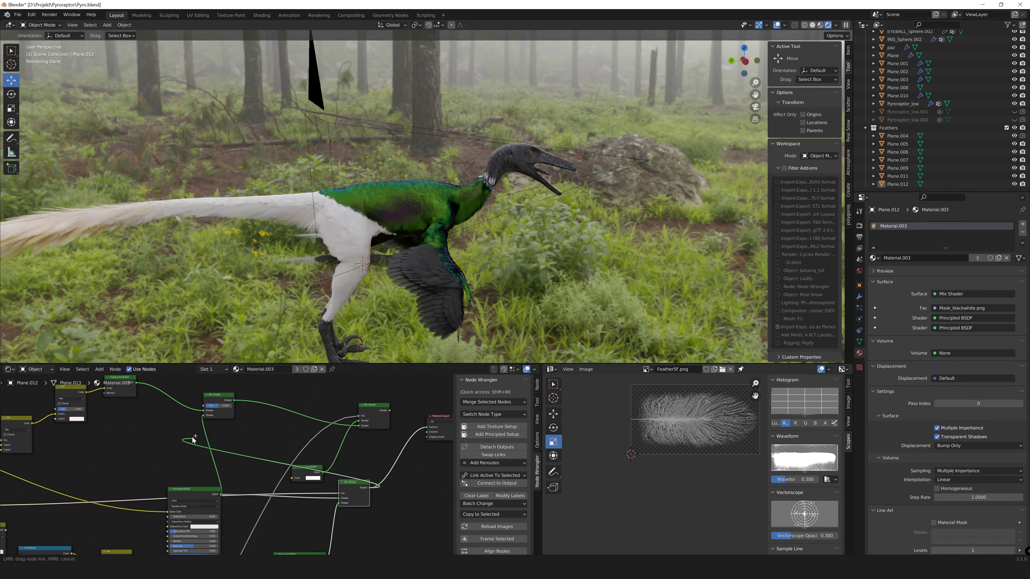
middle_drag(385, 238, 397, 234)
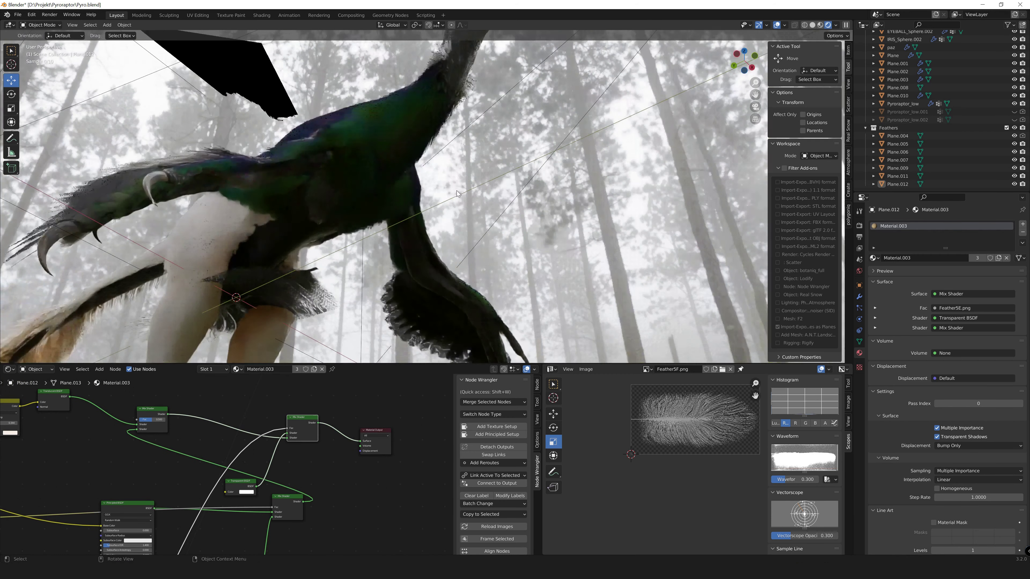
scroll(396, 234, up, 5)
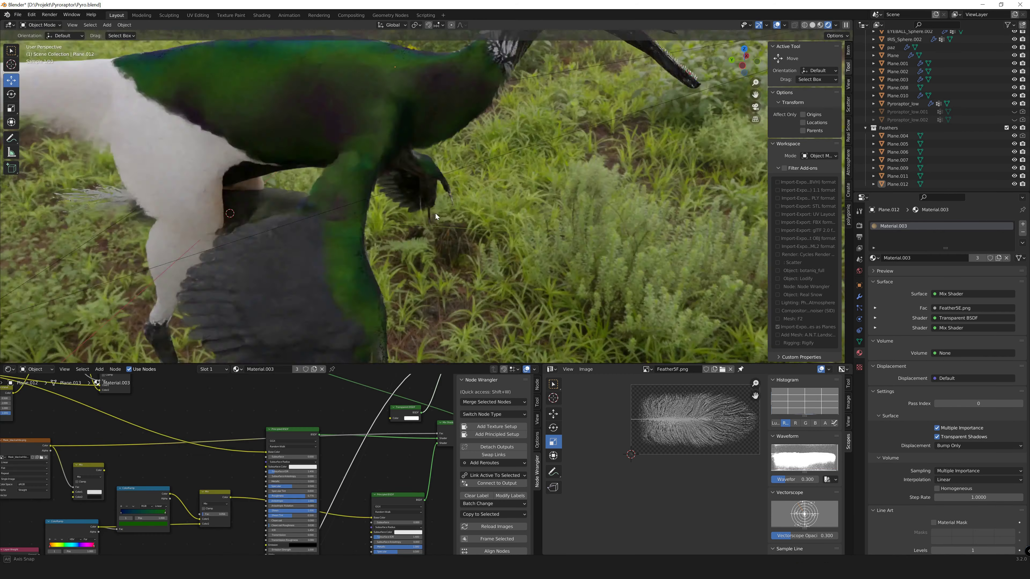
drag(280, 508, 206, 497)
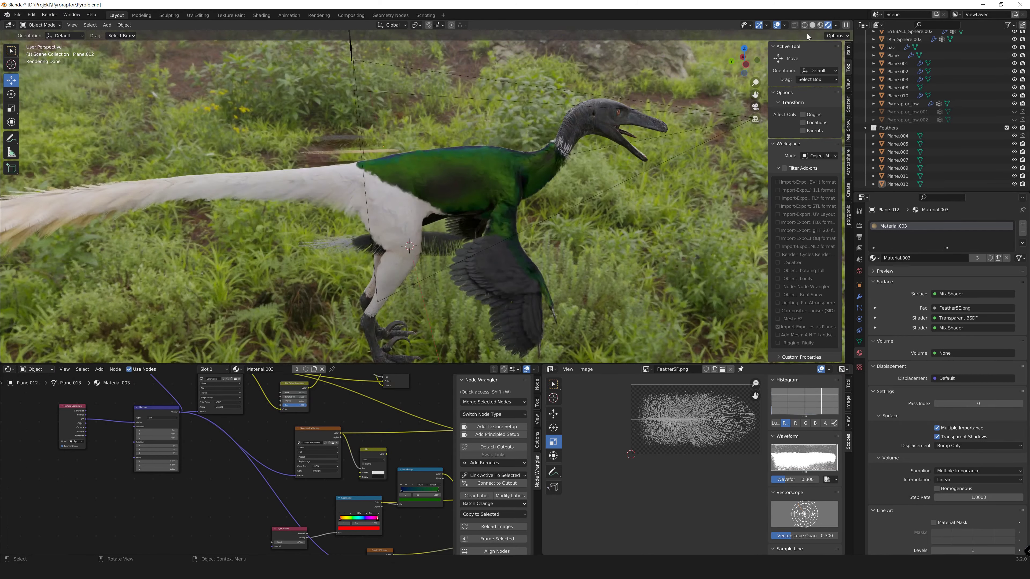
scroll(348, 233, up, 5)
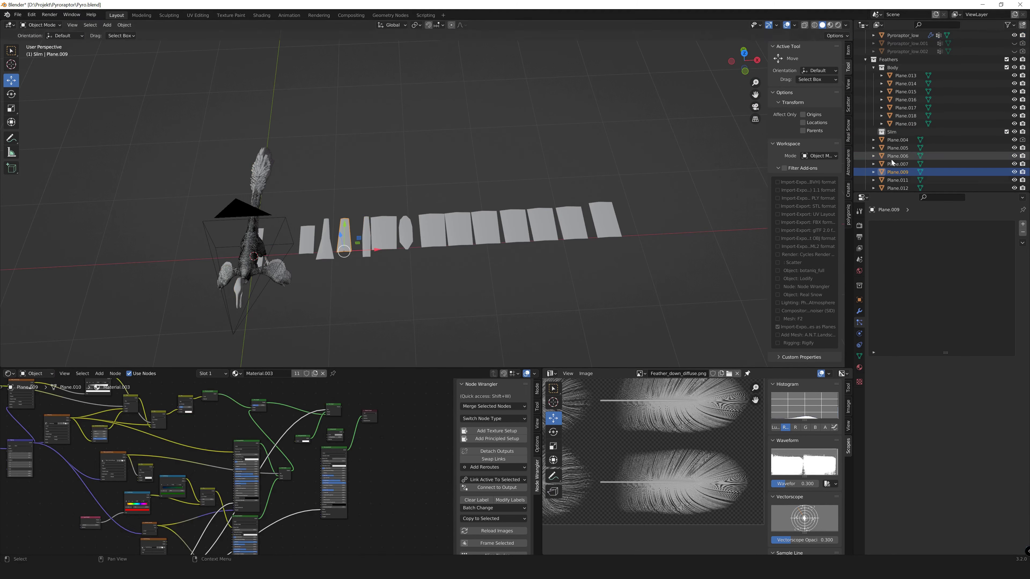
- Isolate the neck feather plane in local view and move its UV island onto a feather
key(KP_Divide)
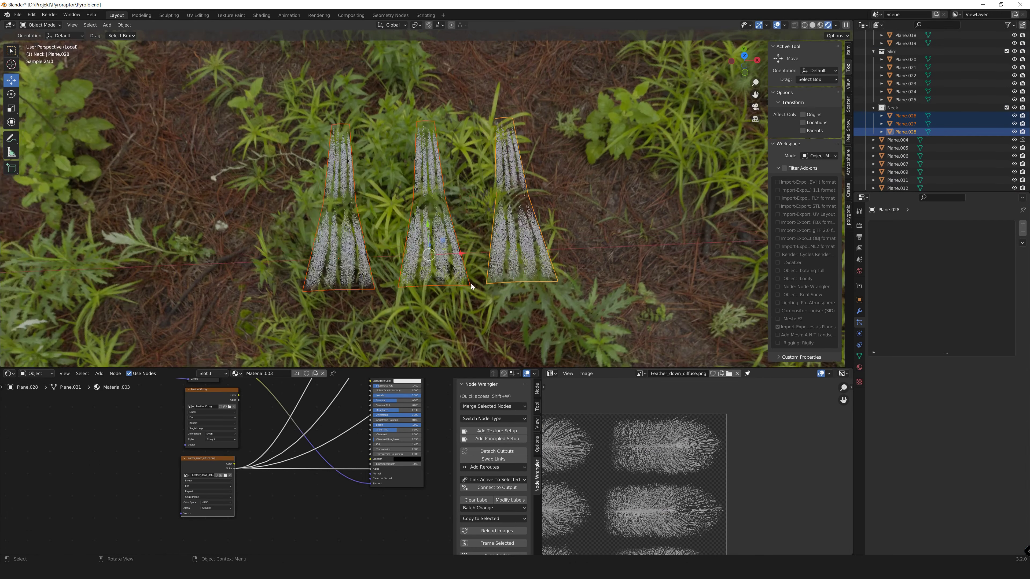
scroll(648, 496, up, 3)
key(g)
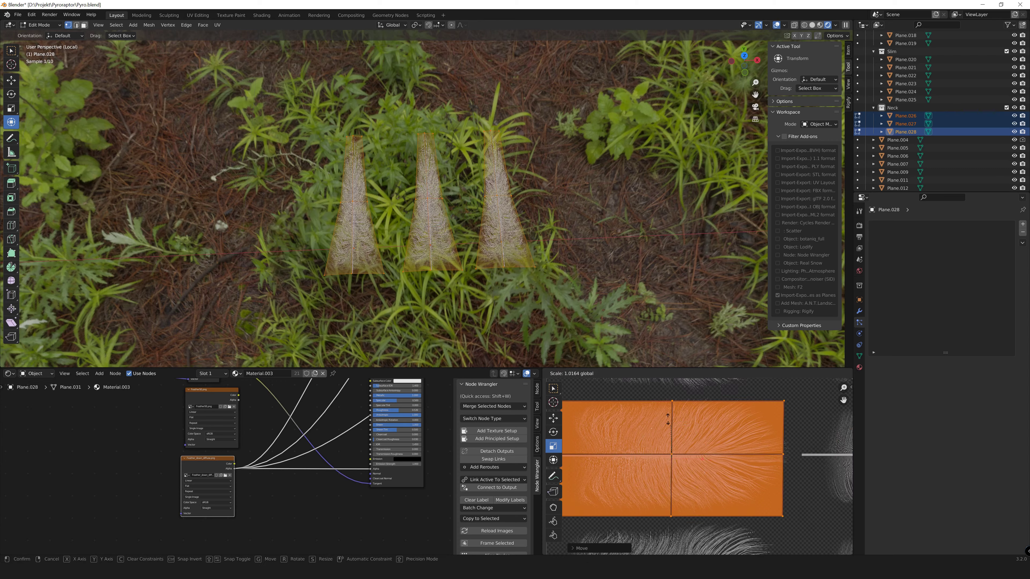
scroll(391, 187, up, 4)
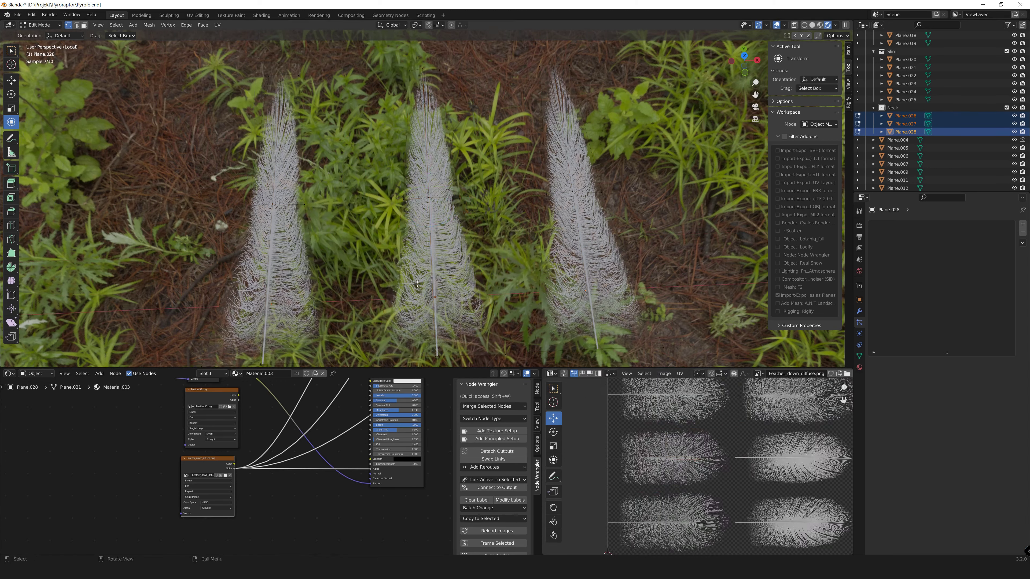
- Shift the middle neck plane's UVs onto another feather, then exit local view and select the raptor body
click(659, 439)
key(KP_Decimal)
key(a)
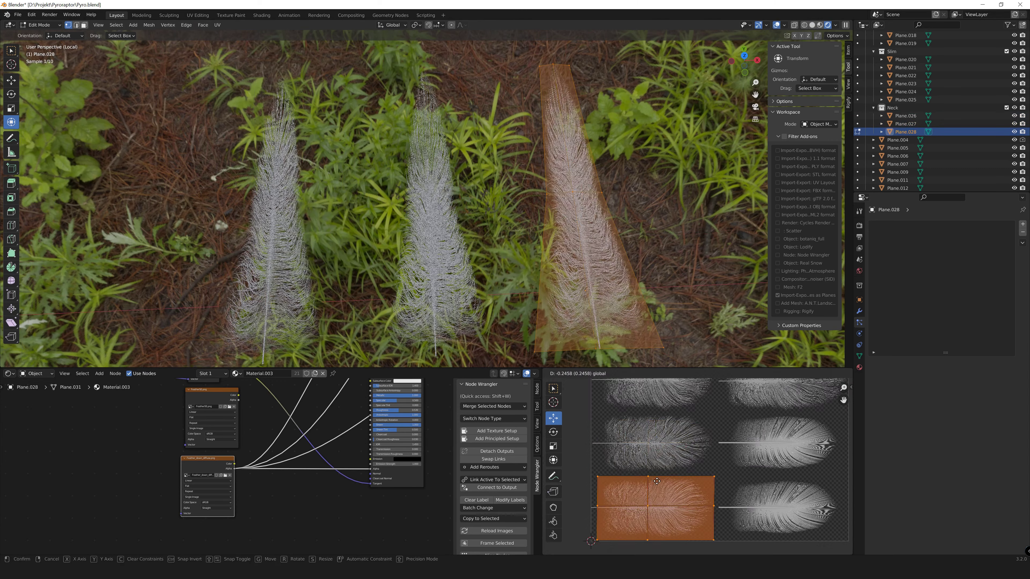
key(Tab)
key(KP_Divide)
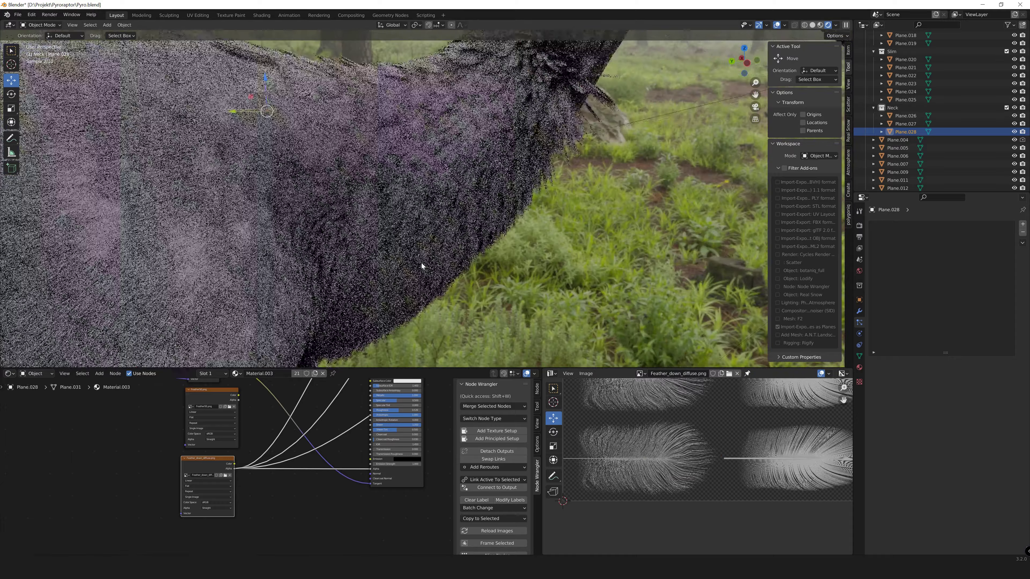
click(458, 189)
- Set the raptor feather particle system's Instance Collection to Body
key(h)
key(alt+h)
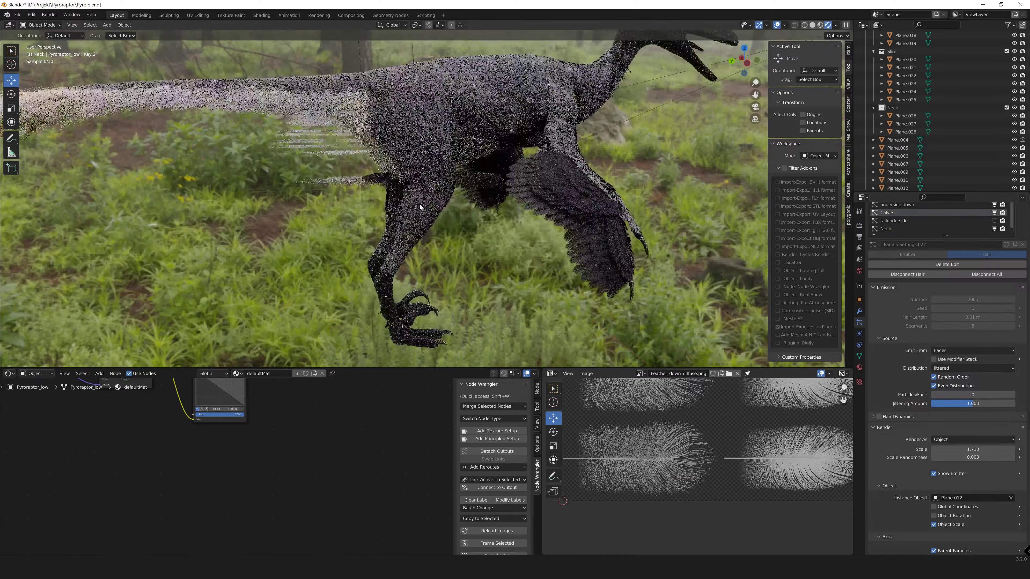
click(973, 498)
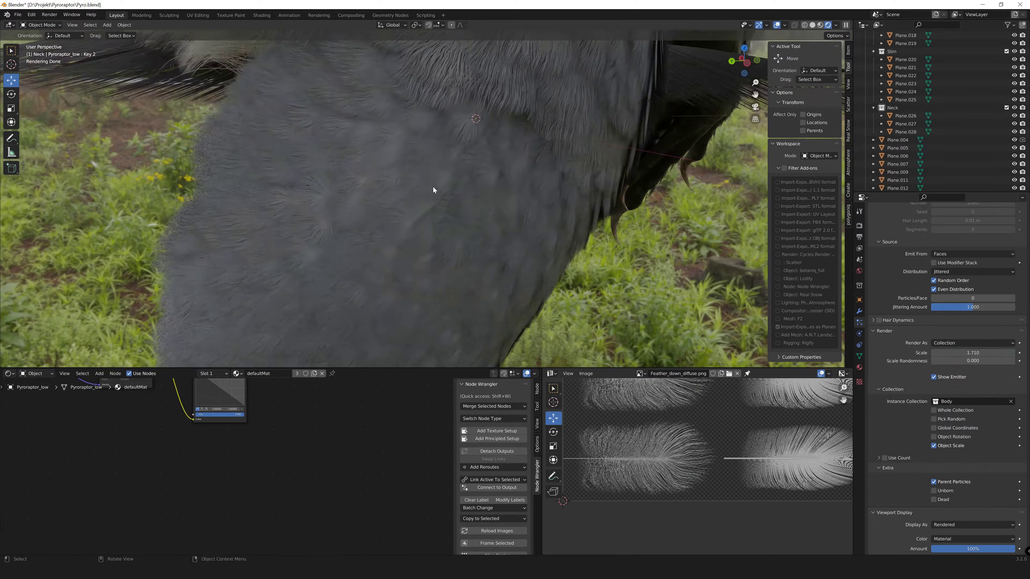
scroll(933, 284, up, 10)
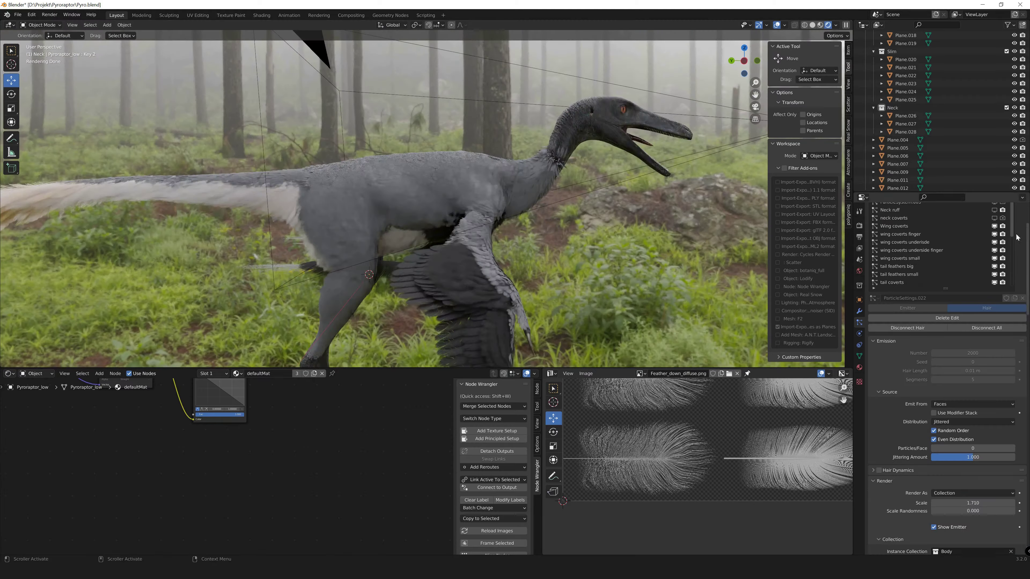
- Select the tail coverts particle system and open the feather collection's options
click(895, 290)
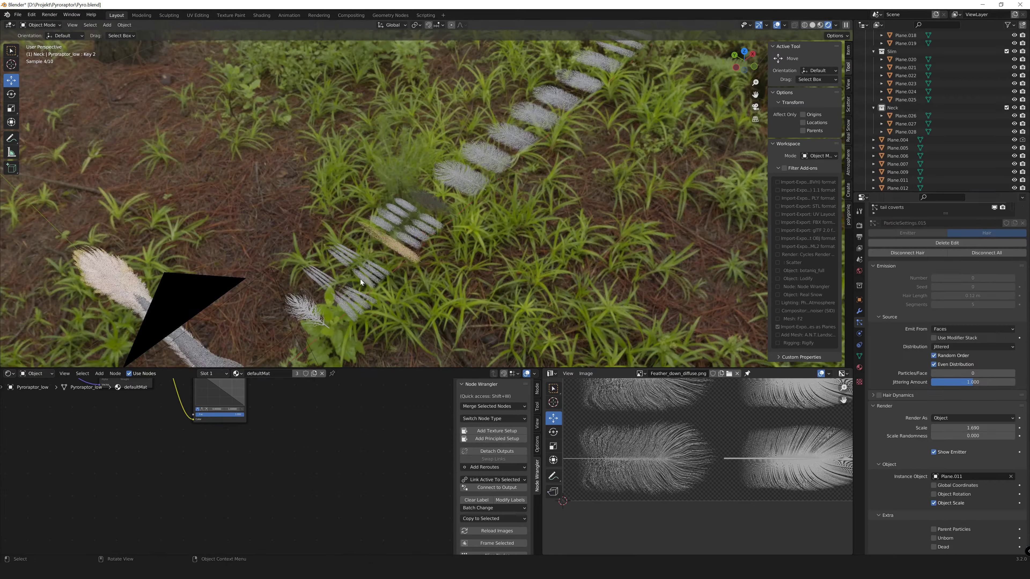
click(897, 180)
right_click(864, 102)
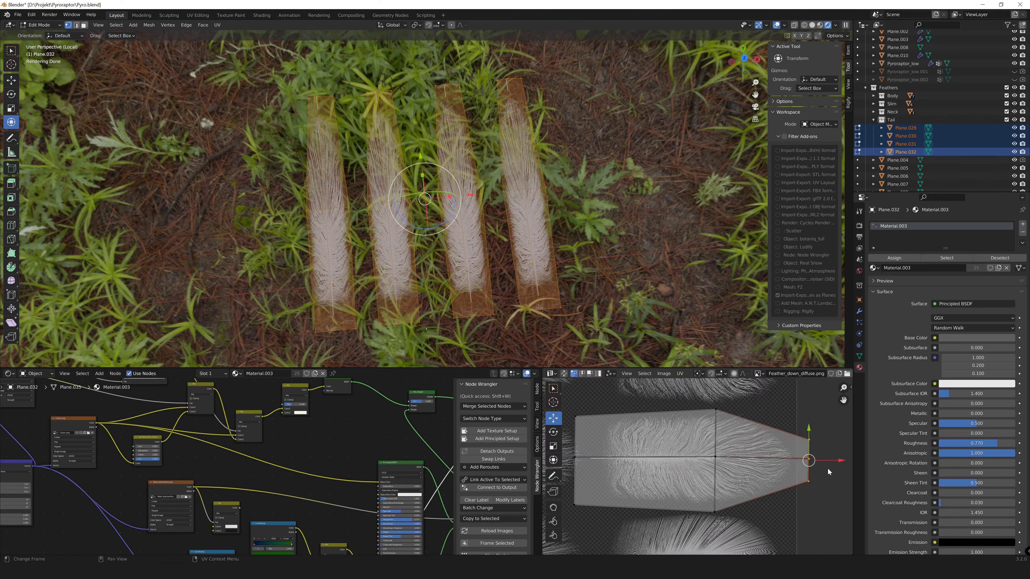
- Confirm the tail feather UV move and set the tail particles to render the Body collection
click(715, 468)
drag(674, 380, 715, 531)
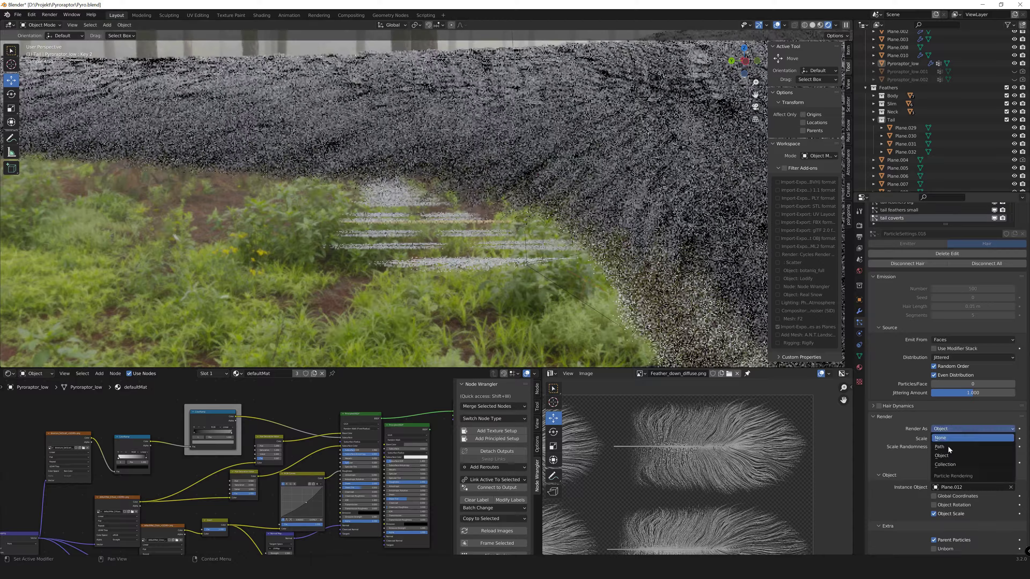
click(944, 464)
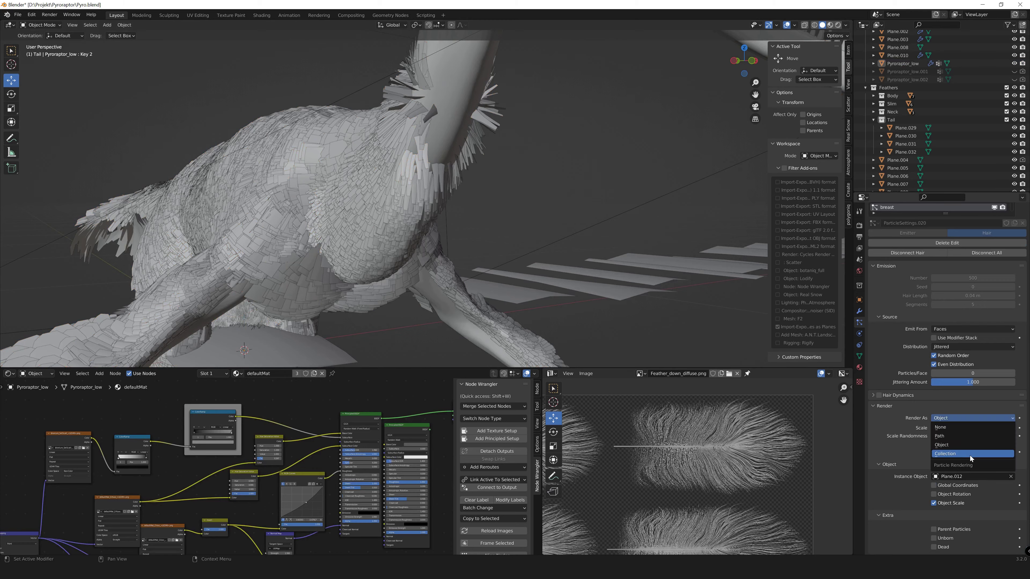
click(970, 453)
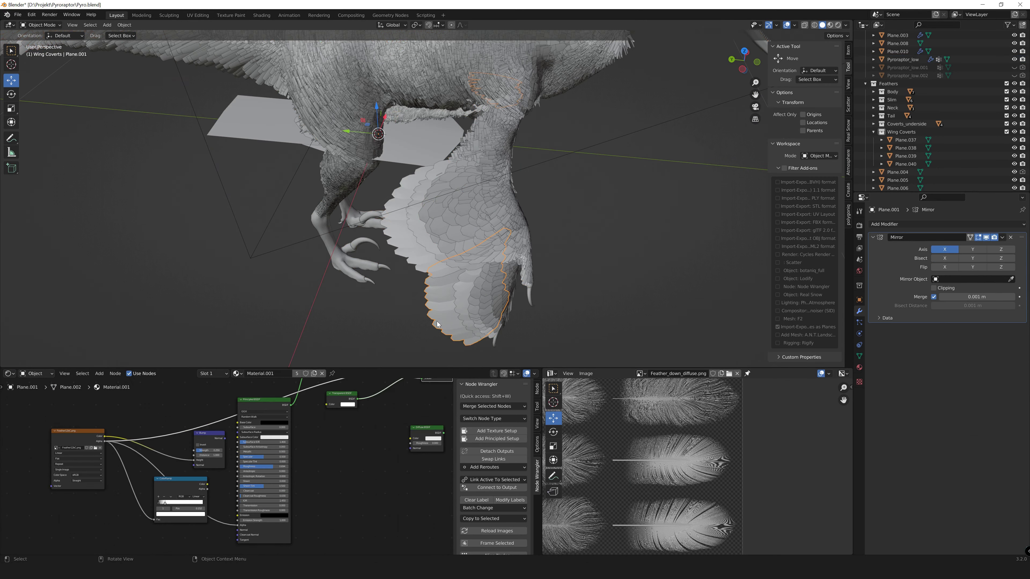
- Orbit the view slightly around the rendered green-and-white feathered raptor
scroll(960, 410, down, 6)
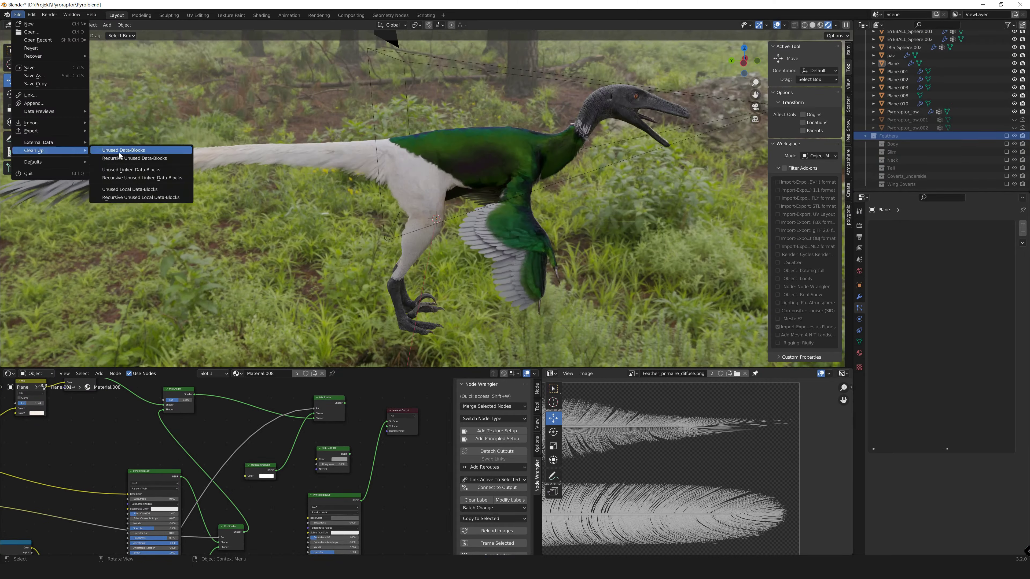
middle_drag(482, 207, 740, 138)
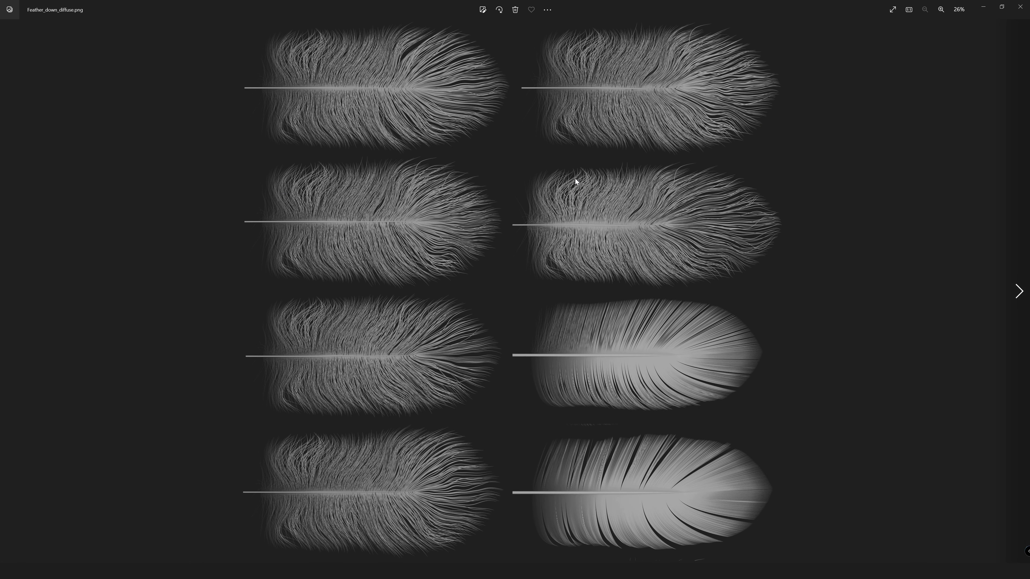
- Page through the Feather_down and Feather_primaire texture maps in Photos, then close it
key(Right)
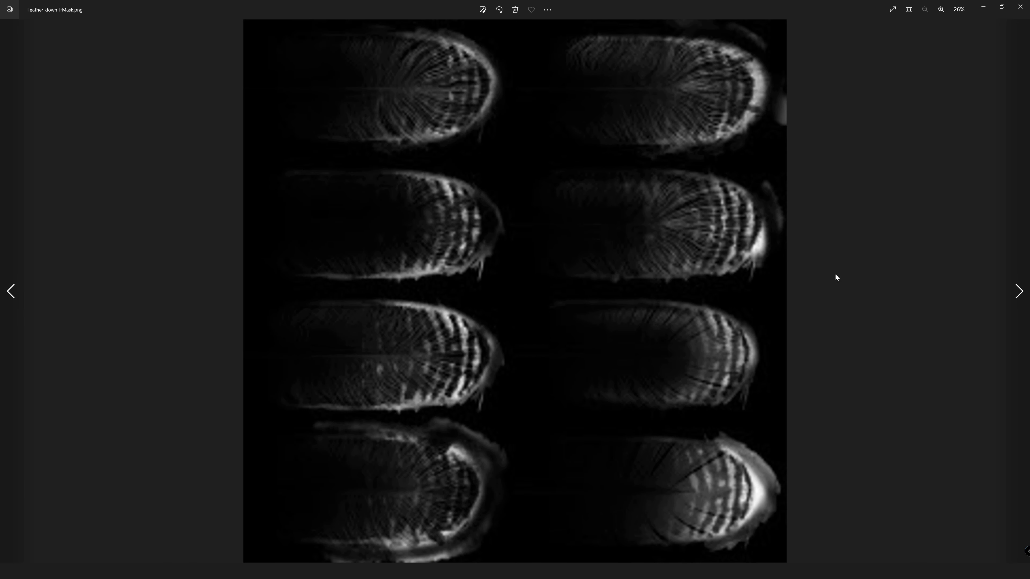
key(Right)
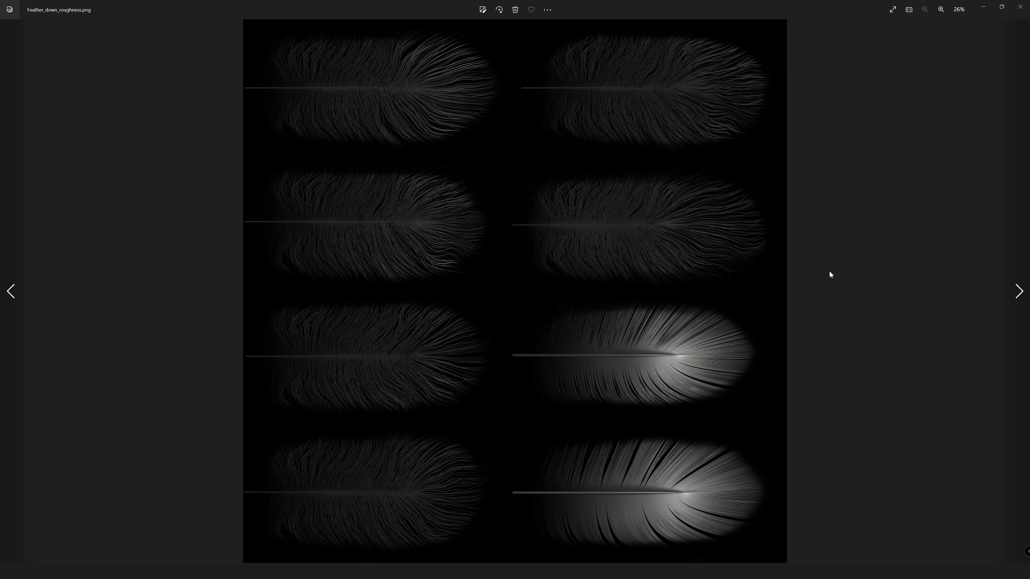
key(Right)
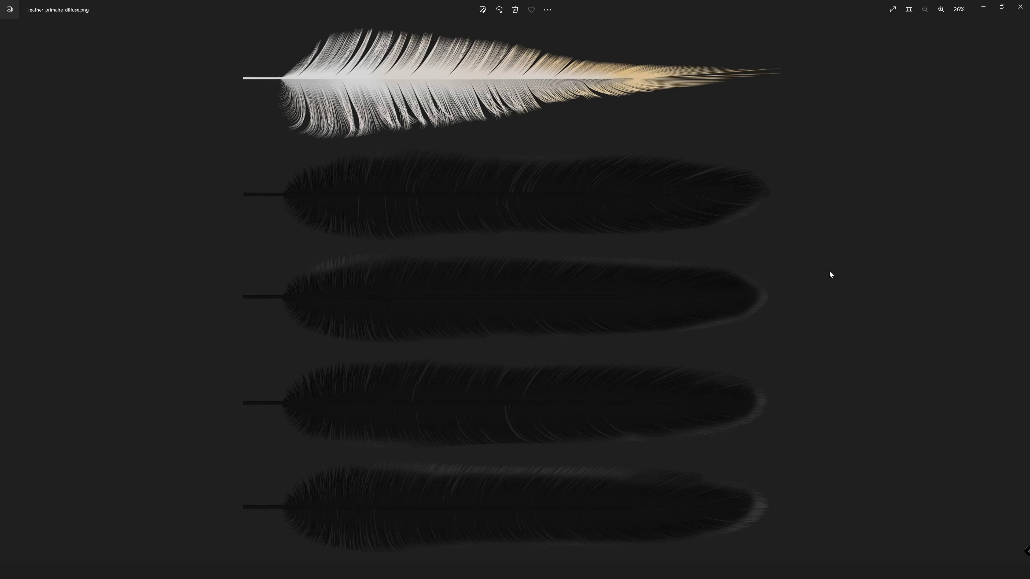
key(Right)
key(Right)
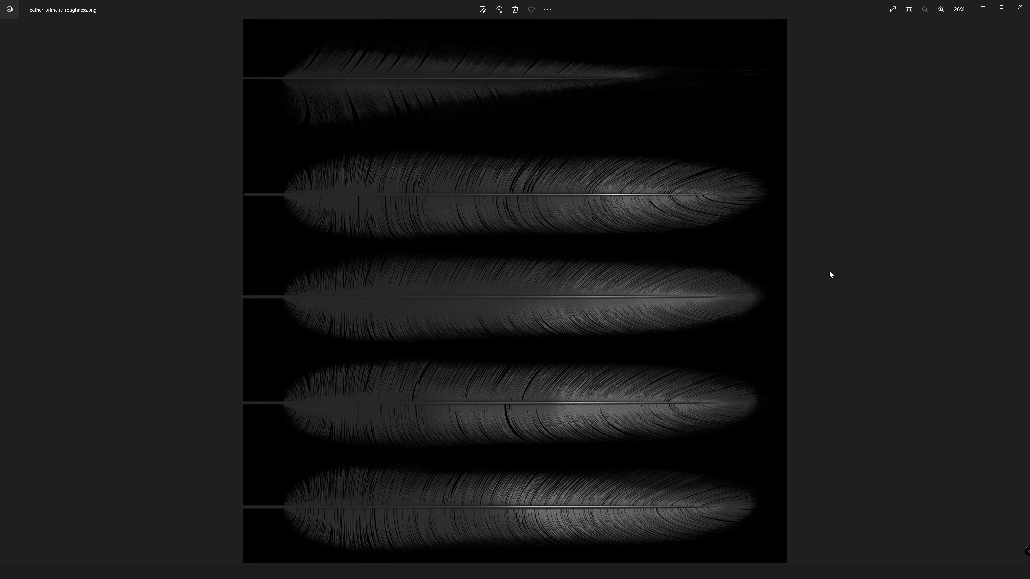
click(1021, 9)
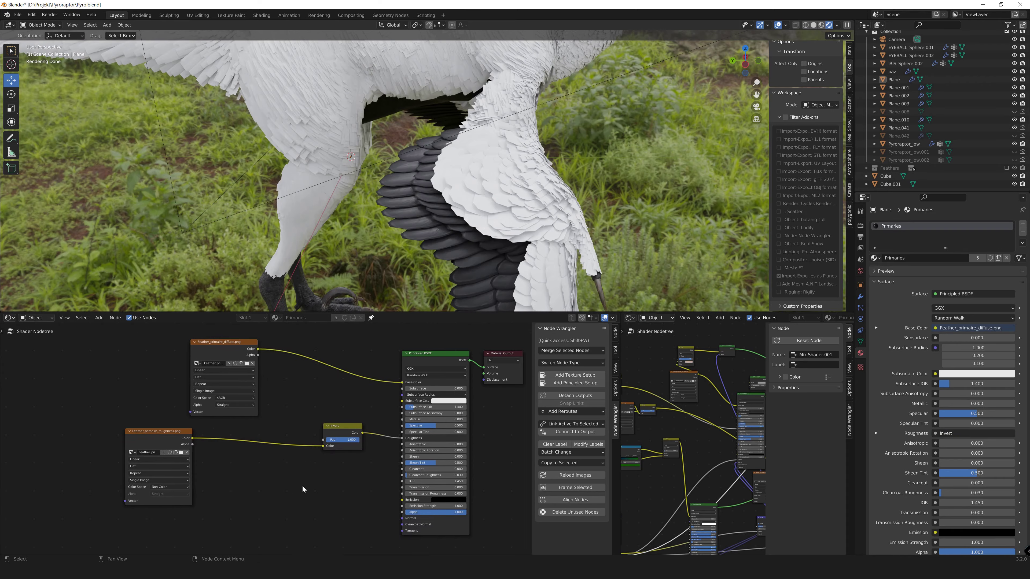
- Add mapping and texture coordinates to the feather image textures and insert a Bump node
key(ctrl+t)
drag(397, 489, 300, 449)
text(bump)
key(Return)
scroll(364, 485, up, 2)
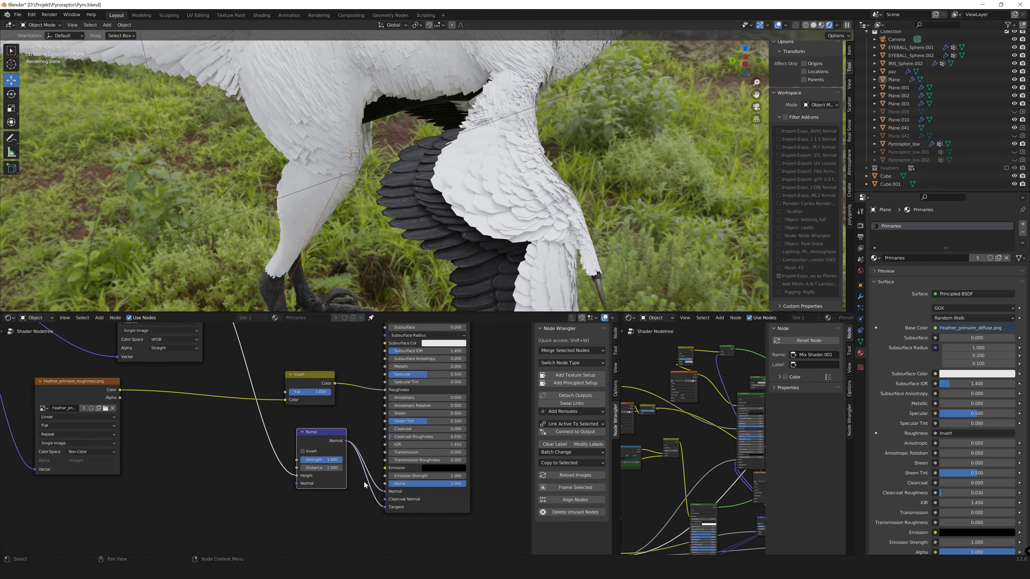
scroll(364, 485, down, 2)
- Set Sheen to 1.000 and wire the Bump output into the shaders' Normal inputs
middle_drag(364, 485, 341, 351)
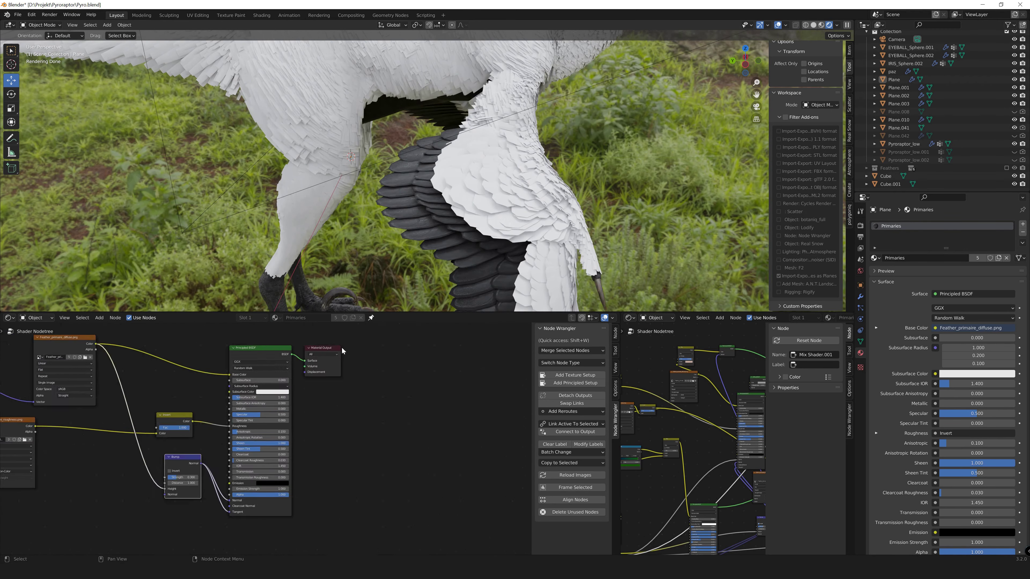
scroll(467, 235, up, 3)
scroll(323, 400, down, 2)
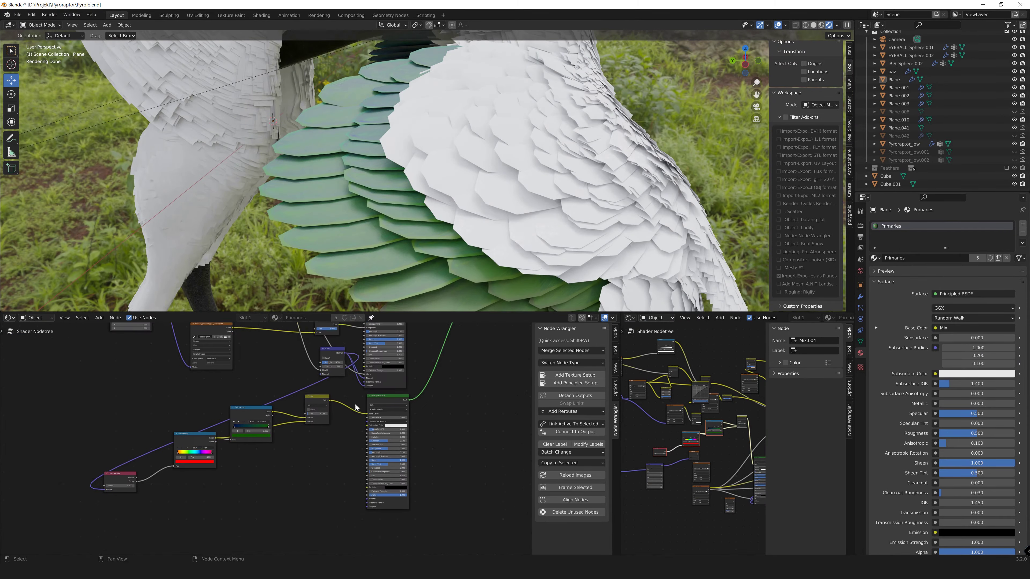
middle_drag(356, 407, 348, 425)
drag(336, 371, 362, 529)
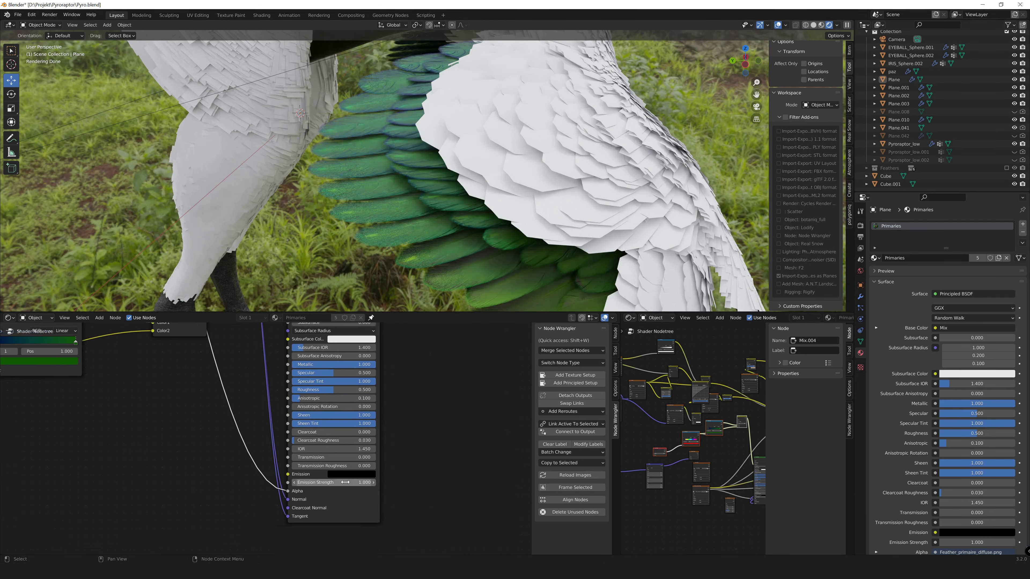
scroll(345, 482, down, 2)
scroll(382, 441, down, 3)
- Add a new Mix node and an Add Shader node among the Primaries mix shaders
text(mix)
key(Return)
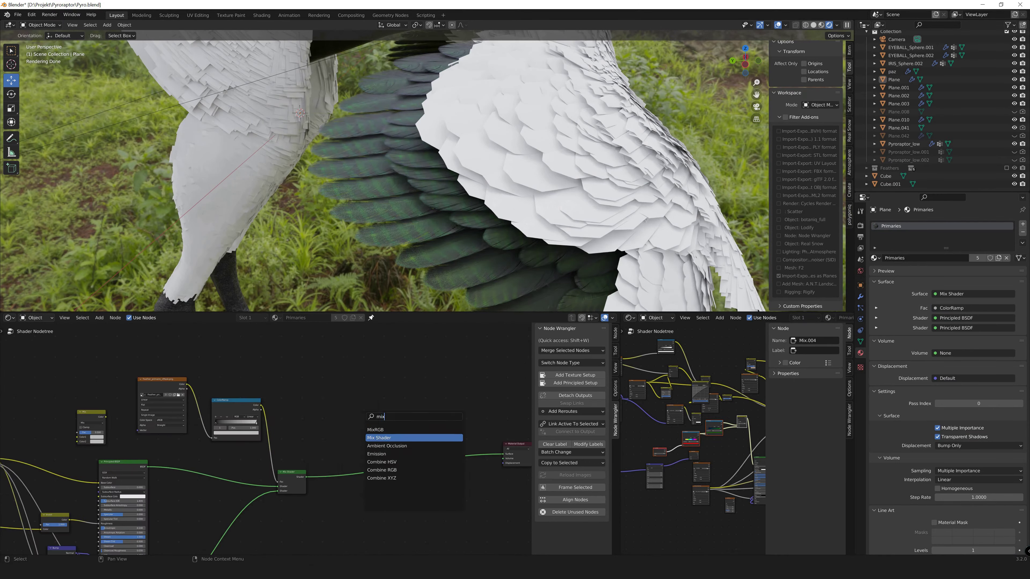
drag(362, 418, 333, 453)
click(348, 473)
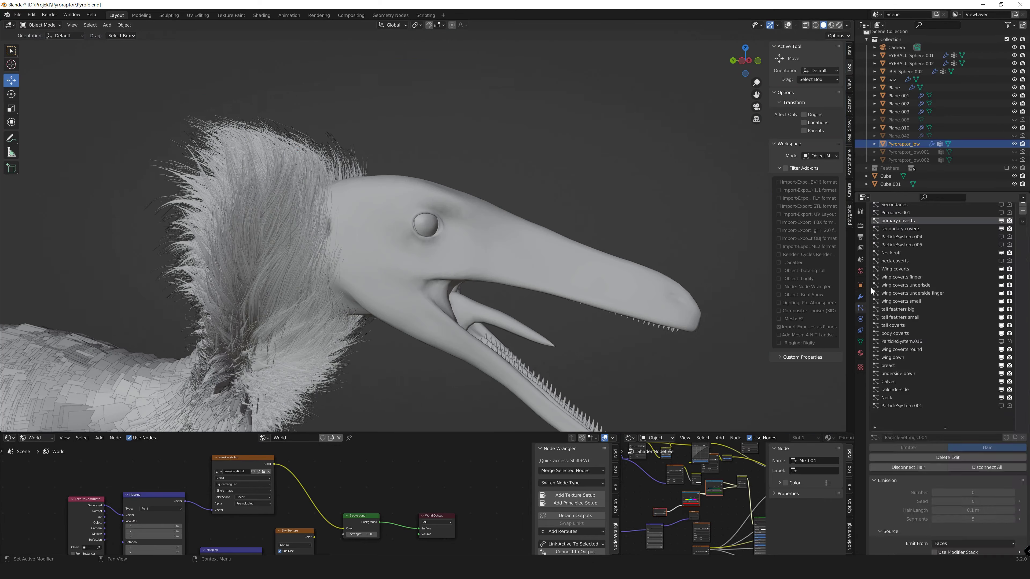
- Turn off viewport display of the body's feather particle modifier so the raptor shows bare
click(860, 297)
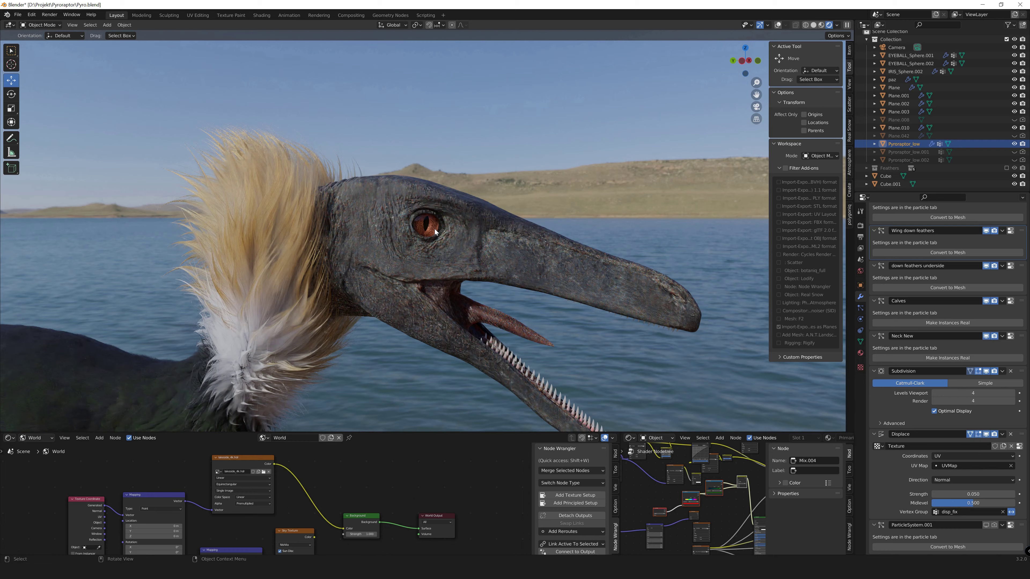
click(435, 232)
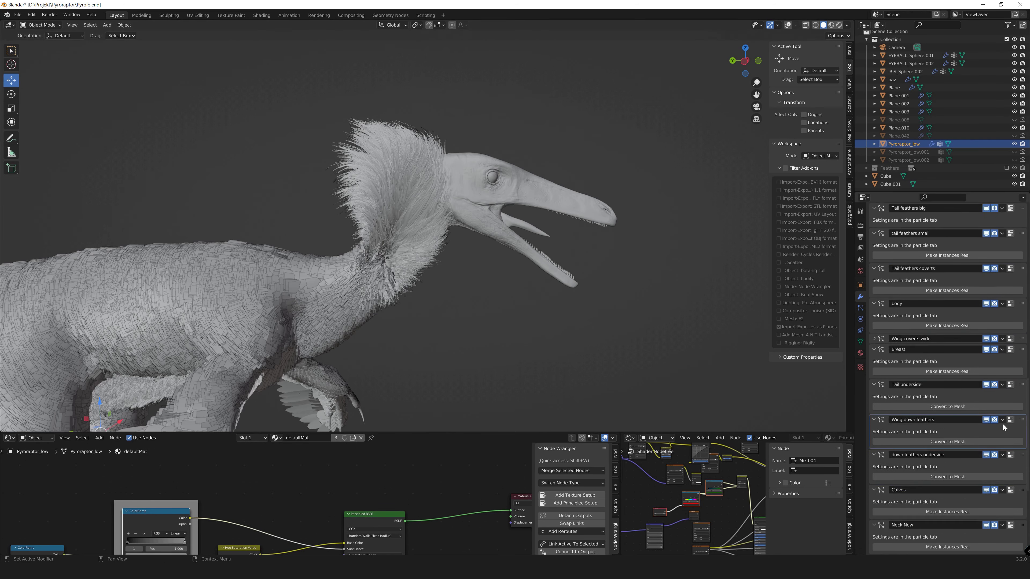
scroll(988, 374, up, 7)
click(986, 404)
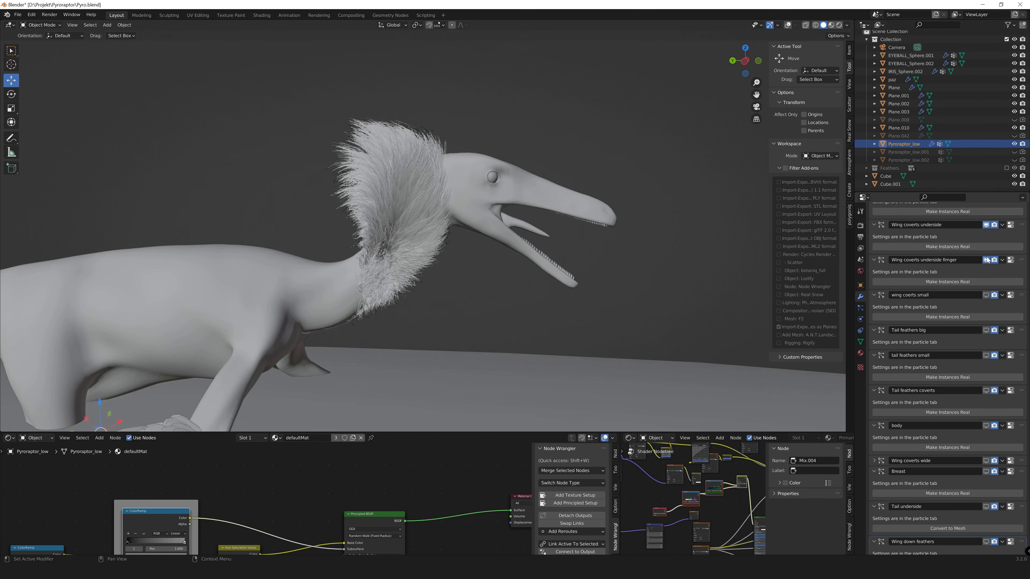
scroll(986, 253, up, 5)
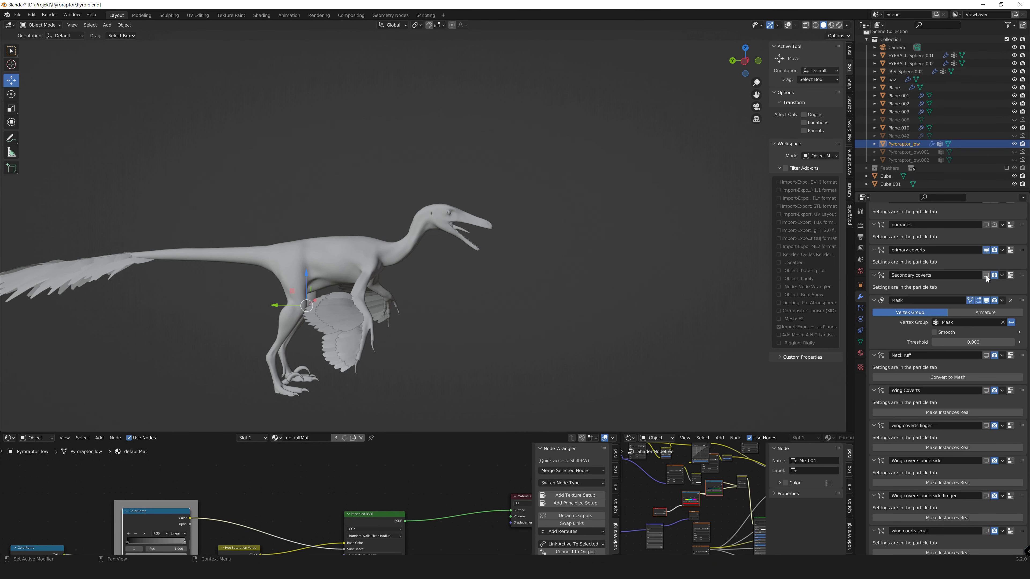
- Select the wing feather plane Plane.002, then clear the selection
click(385, 356)
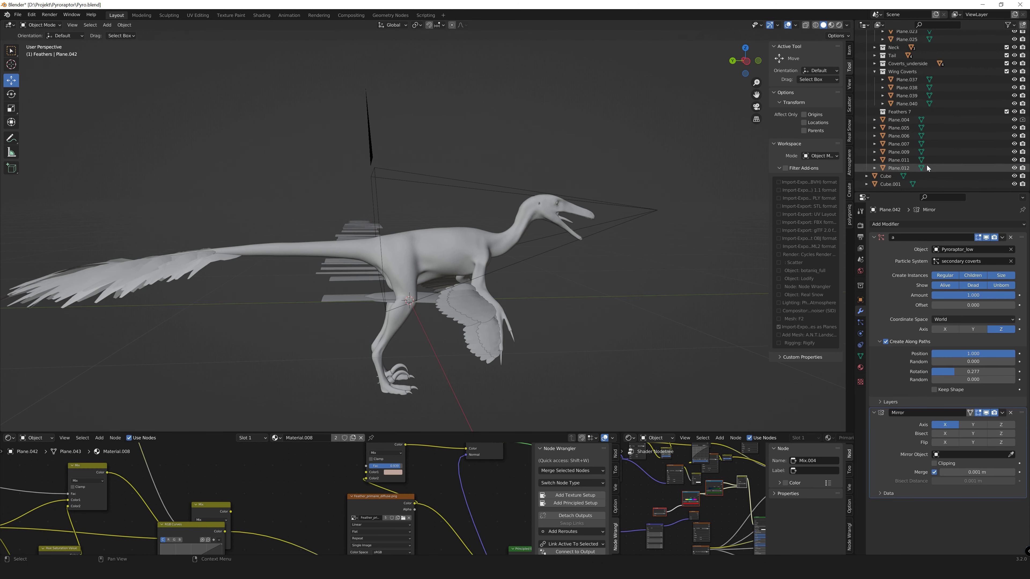
click(899, 112)
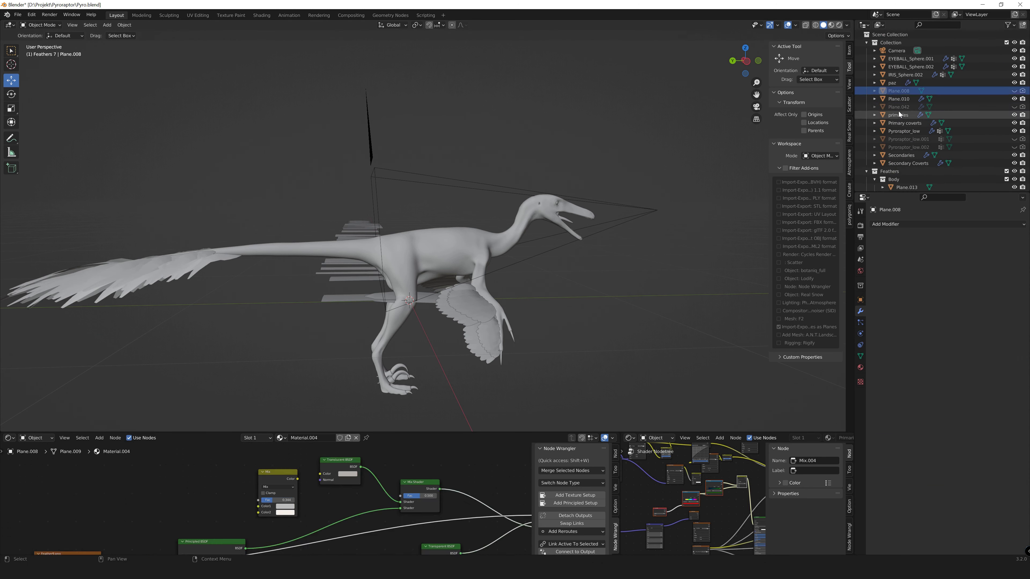
scroll(932, 138, up, 6)
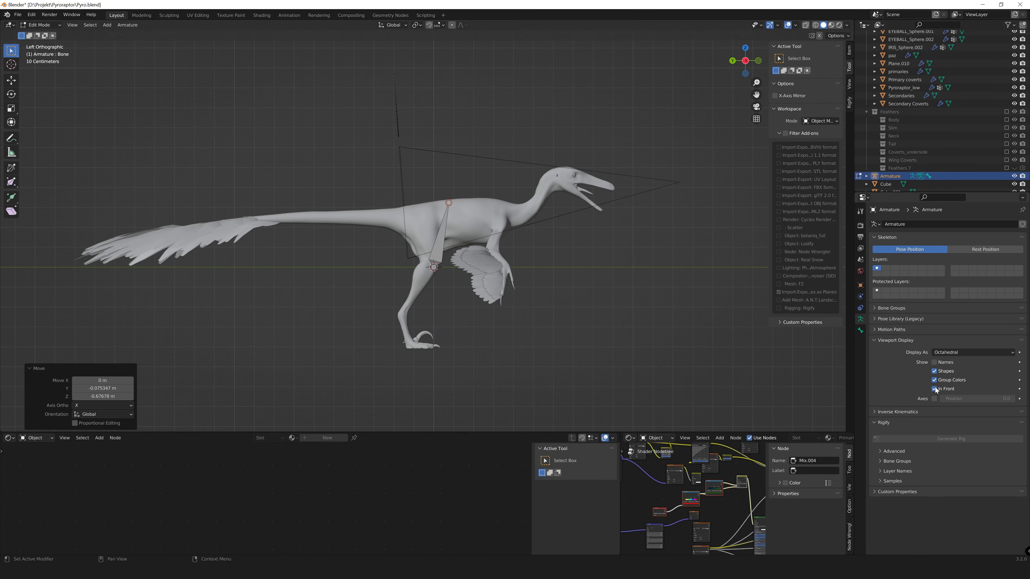
- Move the first bone into the body in Right Ortho view and extrude a second bone
scroll(430, 228, up, 3)
key(g)
scroll(465, 243, down, 4)
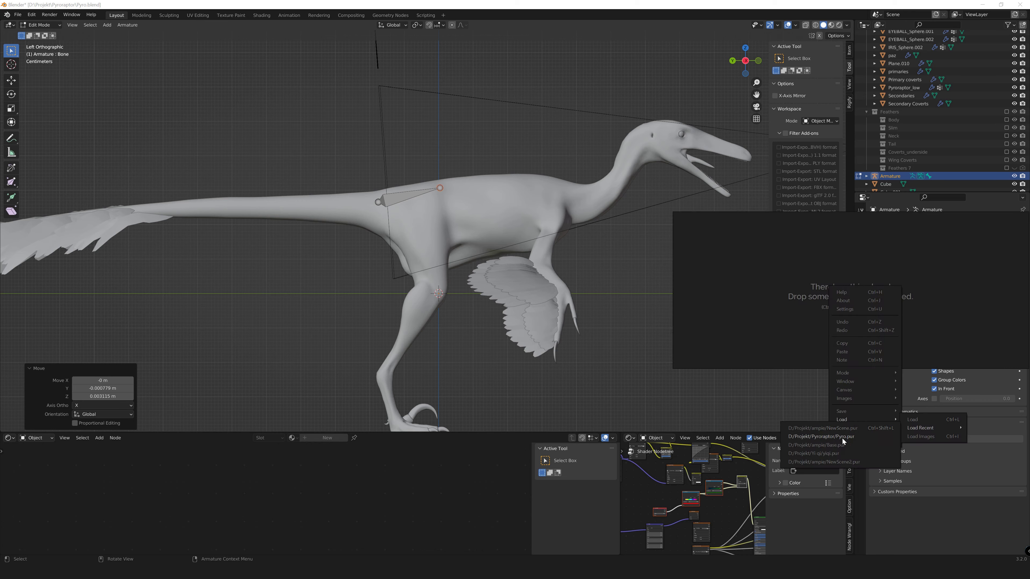
key(ctrl+KP_3)
scroll(407, 171, up, 7)
scroll(408, 171, down, 2)
key(e)
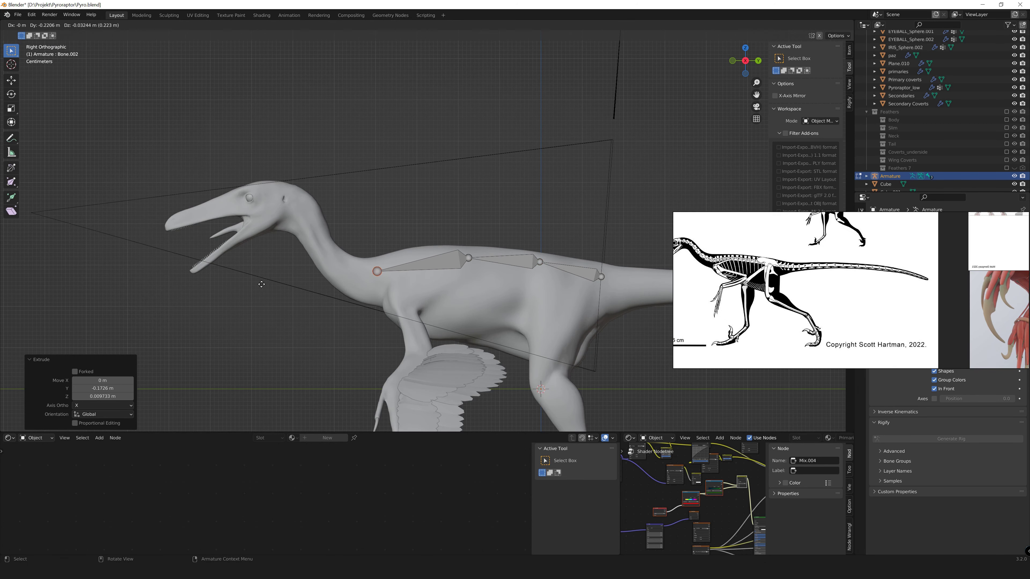
click(187, 194)
- Extrude bones up through the neck to the head and out to the snout
scroll(187, 194, up, 5)
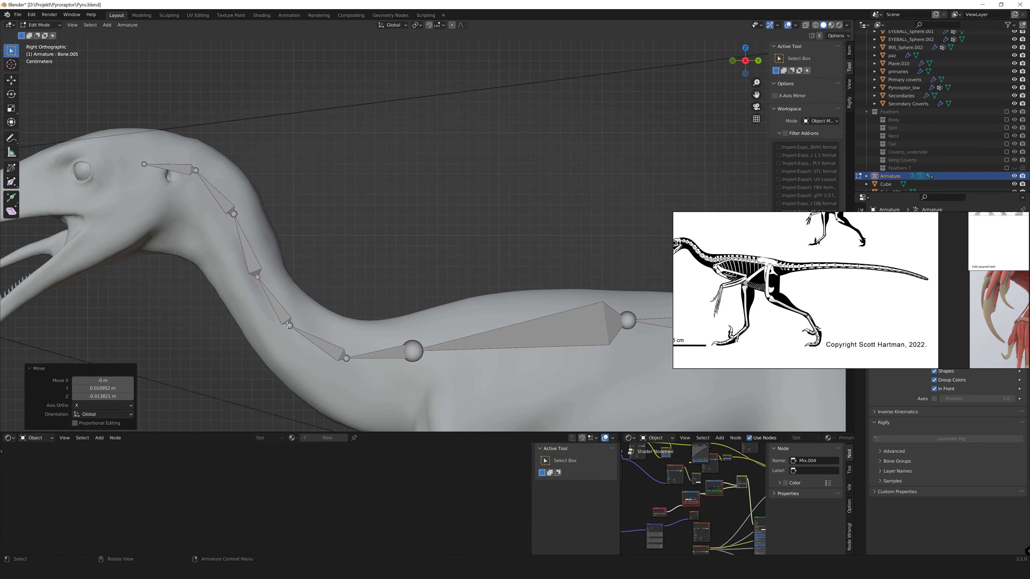
click(196, 170)
shift+middle_drag(195, 171, 367, 207)
click(376, 211)
key(e)
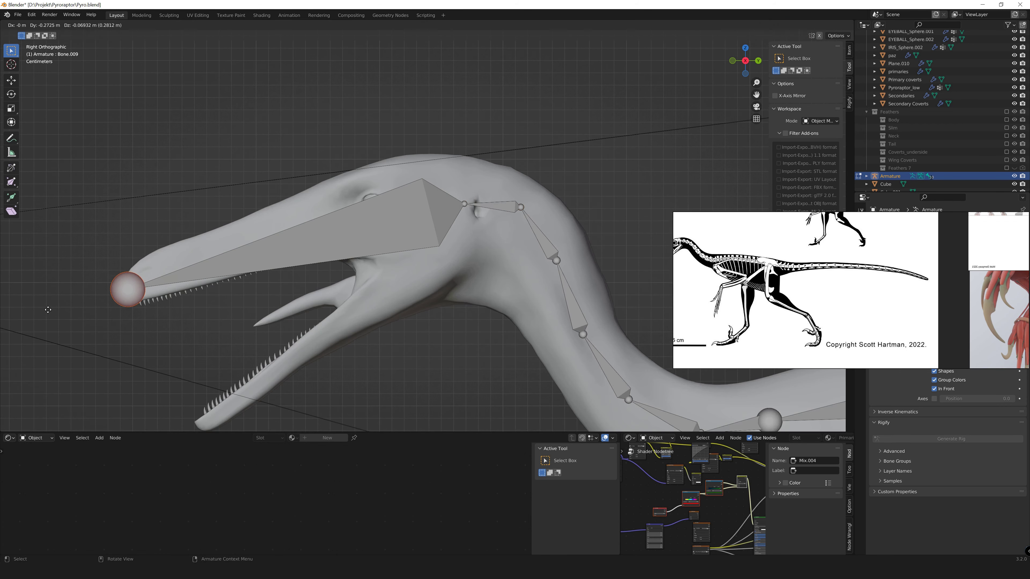
click(127, 293)
scroll(487, 227, up, 2)
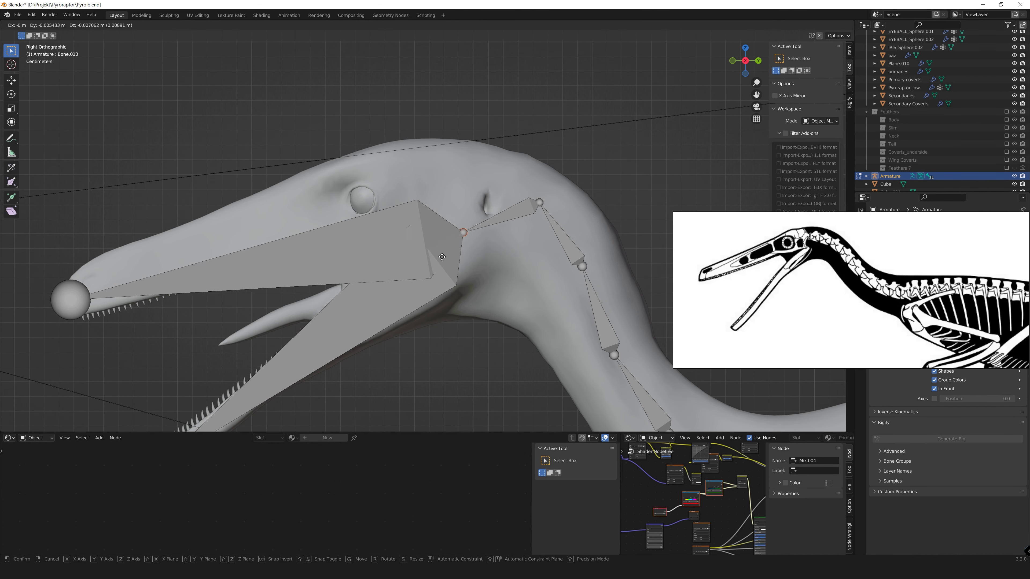
scroll(541, 202, down, 3)
scroll(541, 202, down, 3)
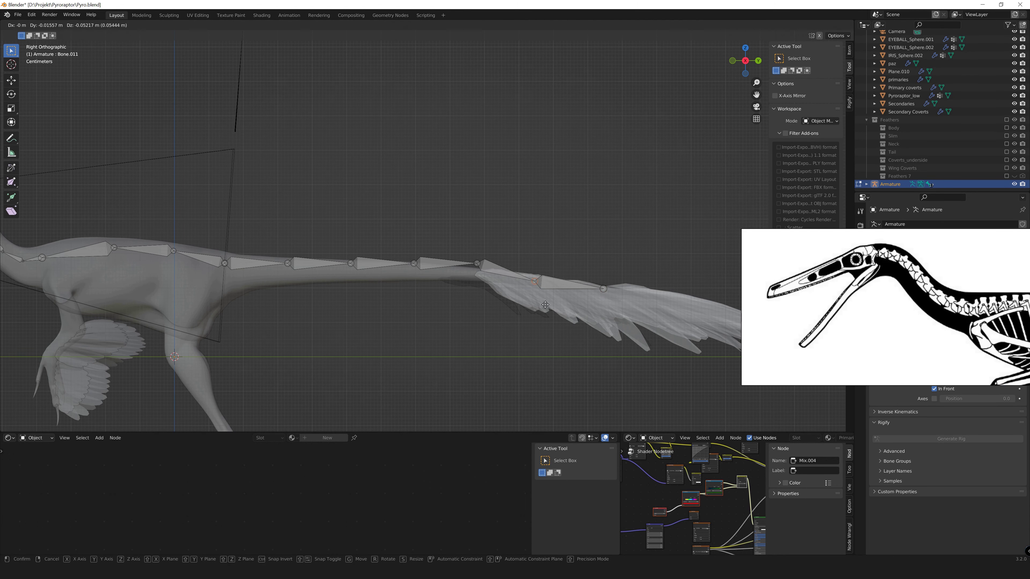
- Place the tail bone and extrude a leg bone down from the knee
click(393, 288)
scroll(393, 289, down, 4)
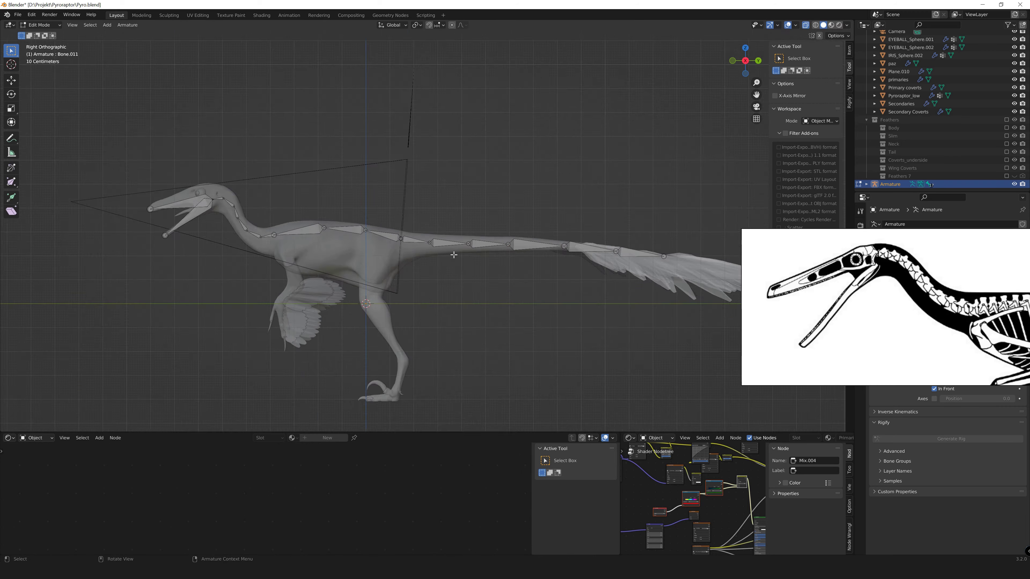
scroll(408, 208, up, 4)
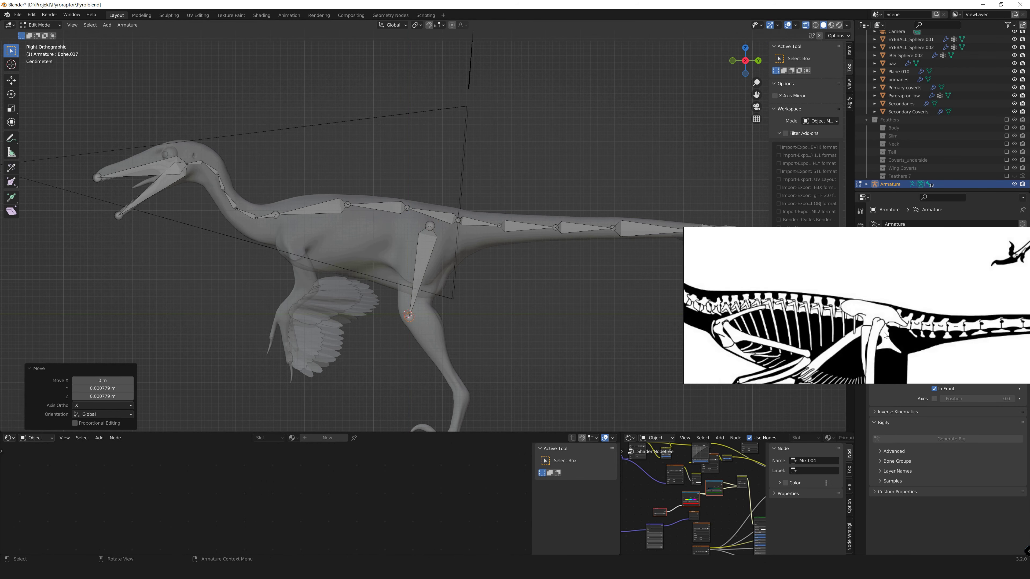
click(399, 309)
scroll(399, 308, up, 1)
key(e)
click(422, 61)
scroll(476, 345, down, 3)
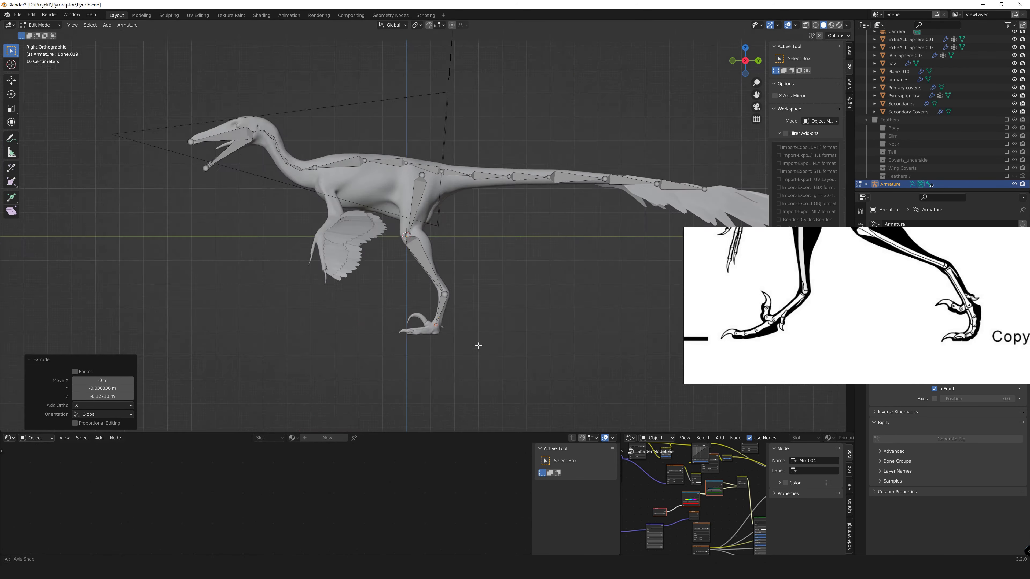
scroll(476, 344, up, 3)
scroll(306, 405, down, 3)
scroll(387, 199, up, 2)
- Reposition the neck and spine bones through the middle of the neck and torso
click(372, 175)
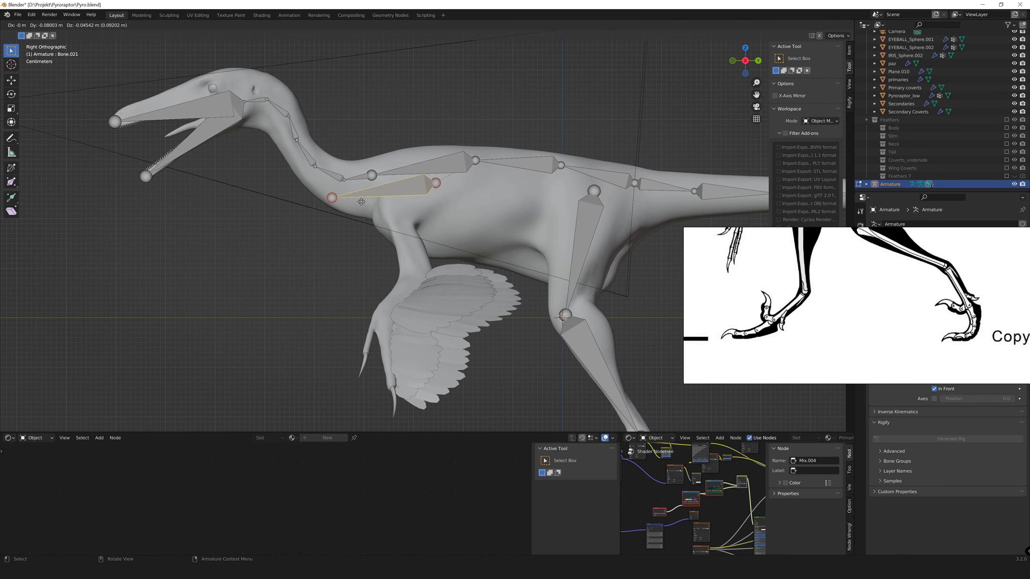
click(422, 281)
mouse_move(422, 281)
middle_down()
mouse_move(480, 222)
mouse_move(407, 214)
middle_up()
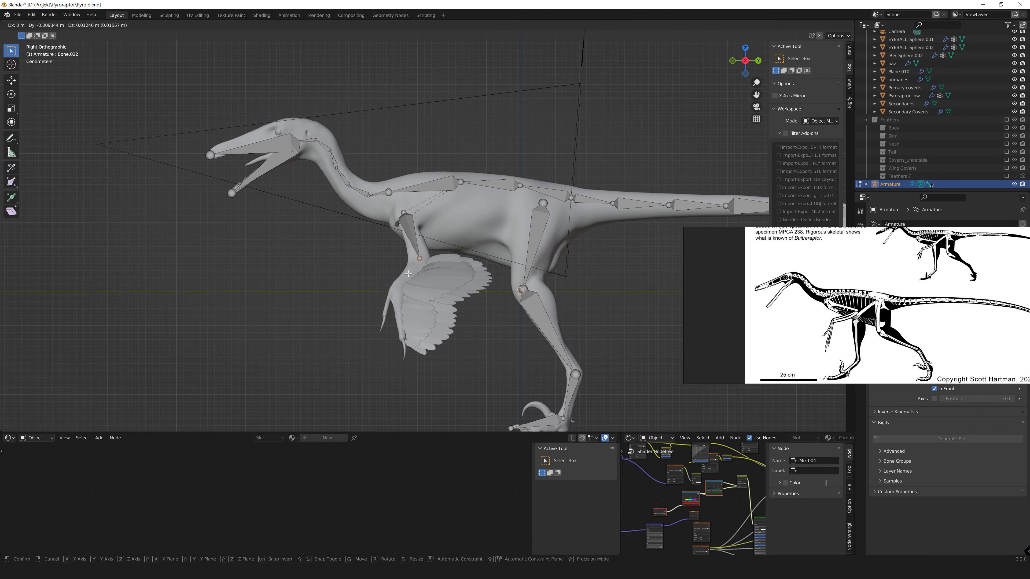
scroll(395, 286, up, 2)
drag(375, 194, 379, 197)
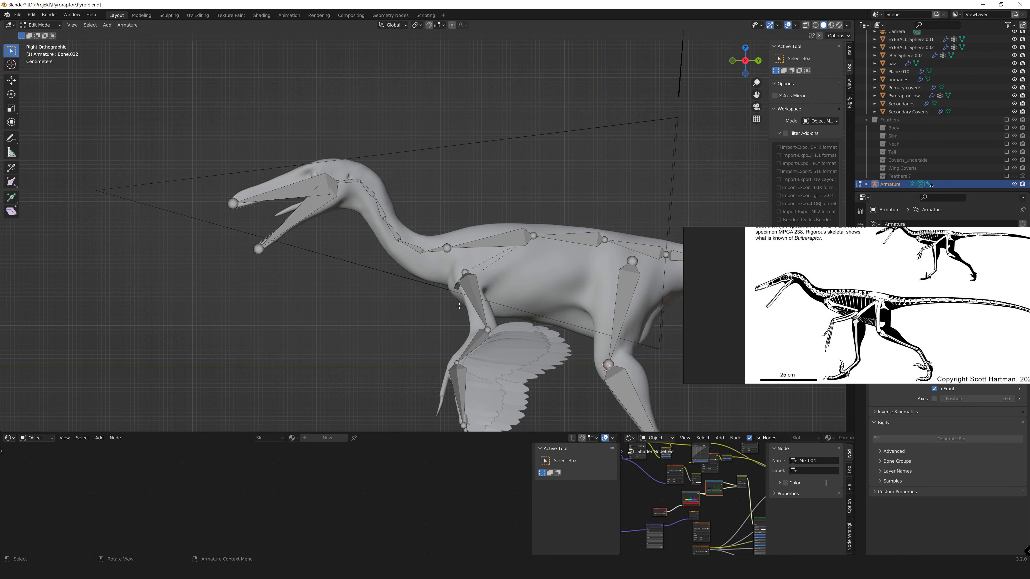
shift+middle_drag(459, 306, 336, 292)
click(514, 232)
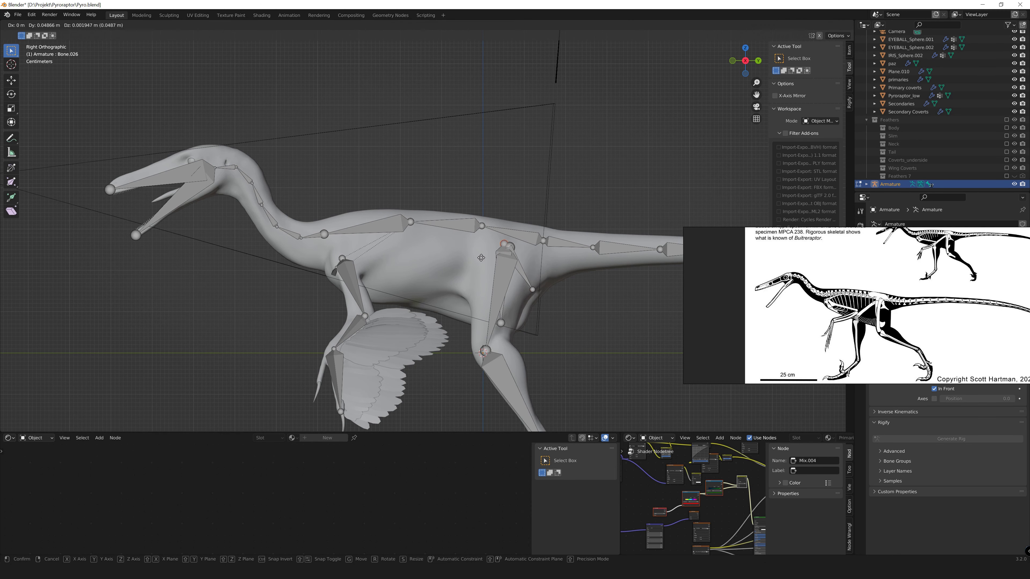
click(367, 316)
mouse_move(366, 316)
middle_down()
mouse_move(575, 185)
mouse_move(294, 302)
middle_up()
- Align the chest bone inside the body as seen in Front Ortho view
key(KP_1)
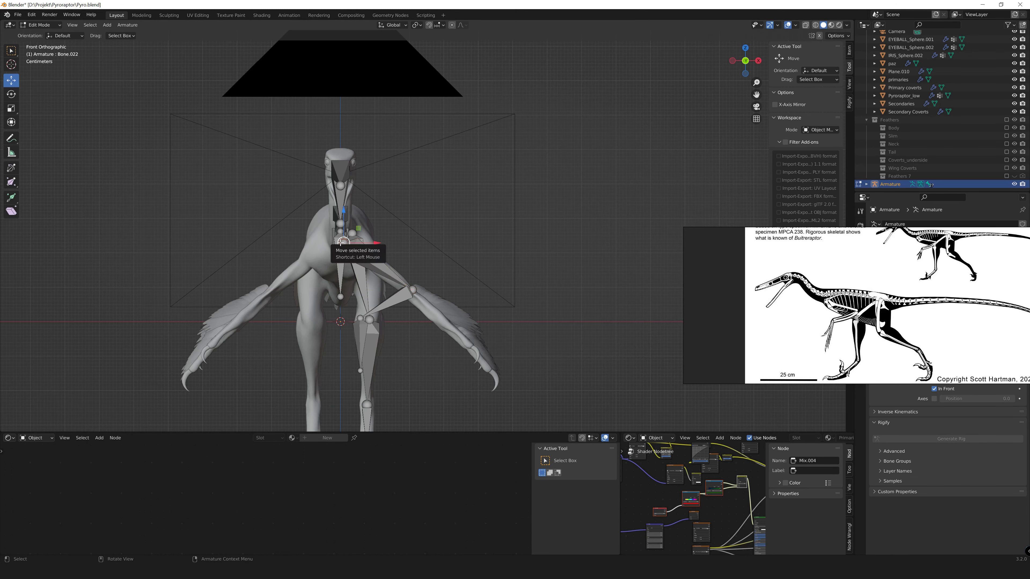
click(420, 341)
click(538, 369)
scroll(446, 325, up, 5)
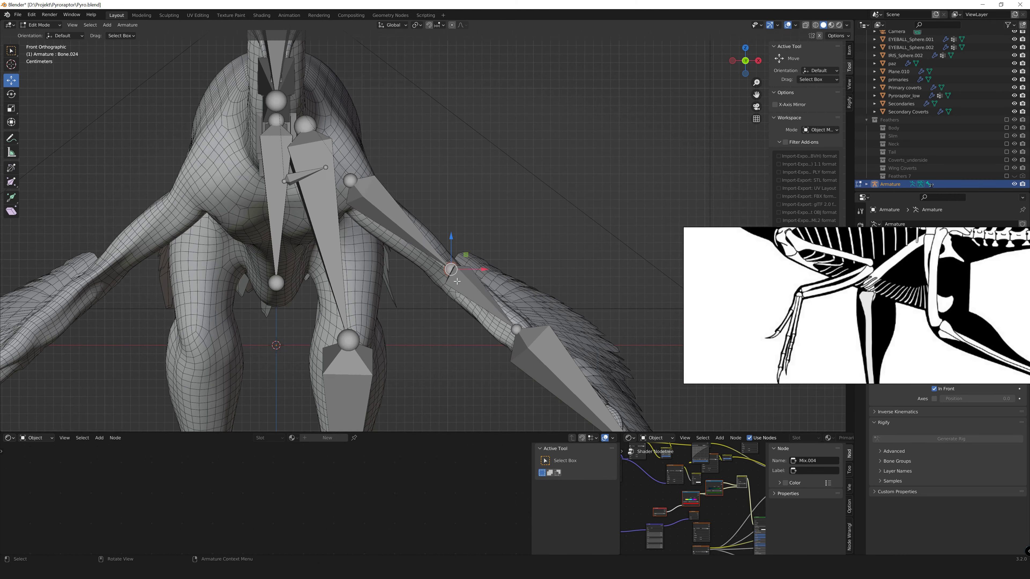
scroll(405, 304, down, 5)
mouse_move(406, 305)
middle_down()
mouse_move(385, 292)
mouse_move(391, 168)
mouse_move(317, 374)
mouse_move(347, 304)
middle_up()
scroll(397, 306, up, 6)
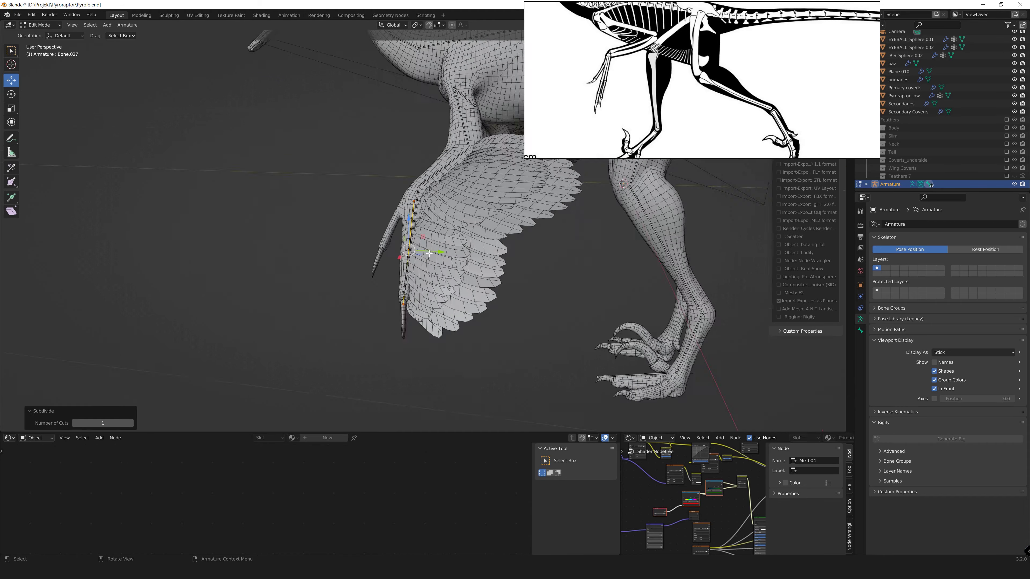
- Extrude a bone and duplicate the wing finger bone, rotating the copy into place
key(e)
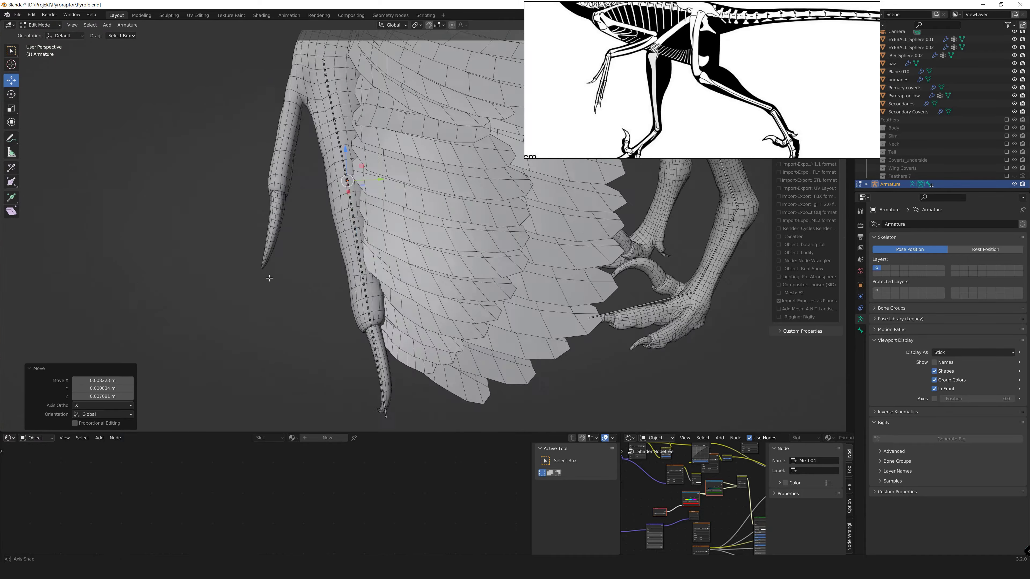
middle_drag(348, 244, 258, 290)
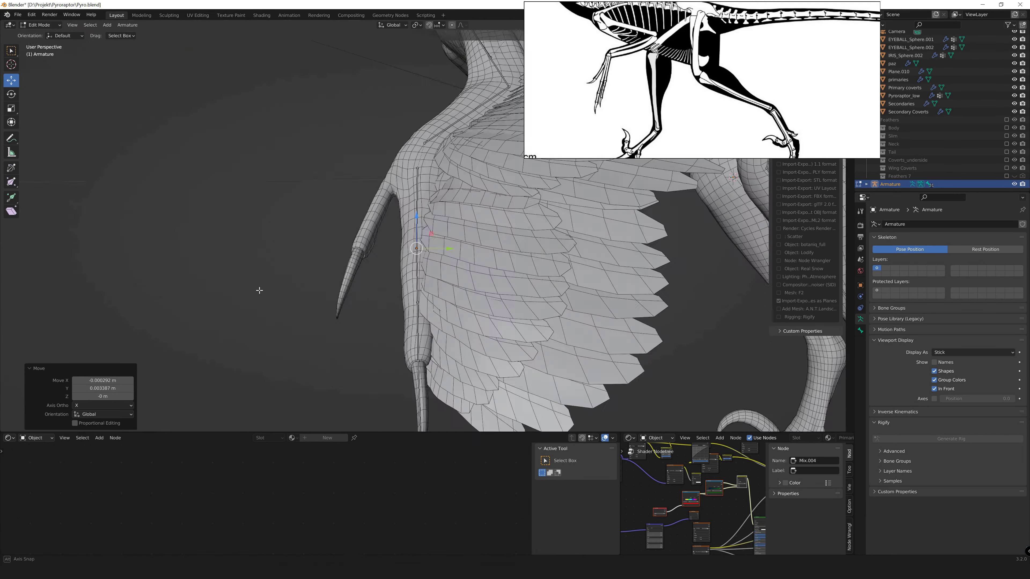
key(shift+d)
key(r)
click(360, 271)
scroll(413, 152, up, 3)
- Adjust the finger bone ends so they run along the wing's claws
drag(413, 152, 446, 191)
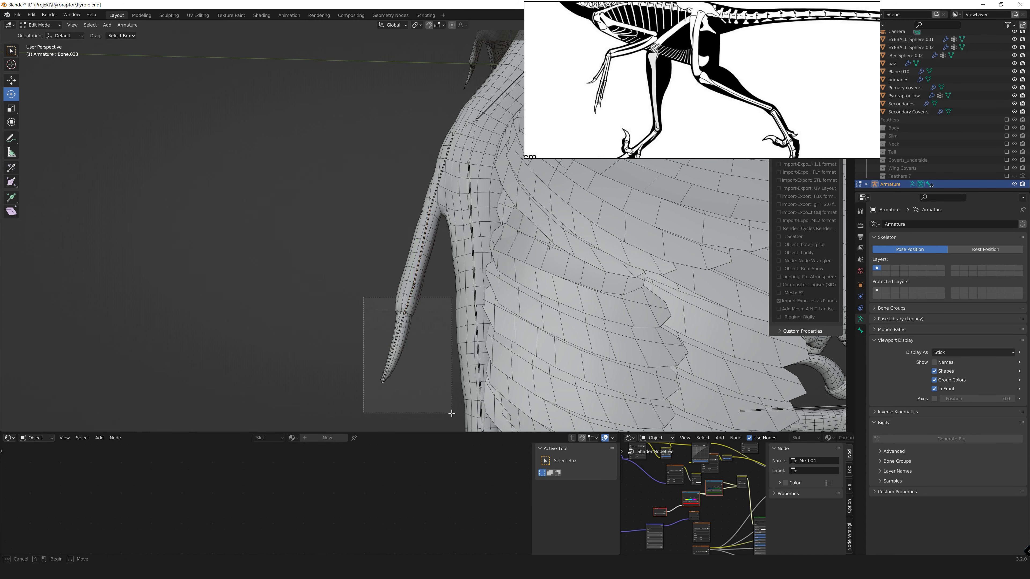
mouse_move(391, 278)
middle_down()
mouse_move(396, 303)
mouse_move(466, 199)
middle_up()
click(466, 200)
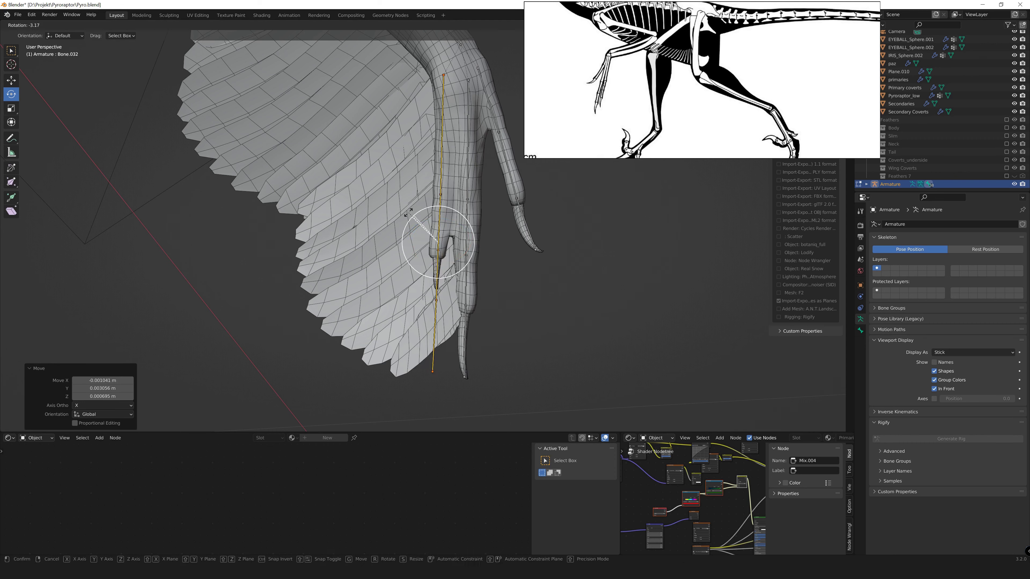
key(Escape)
middle_drag(408, 212, 436, 320)
middle_drag(481, 188, 448, 249)
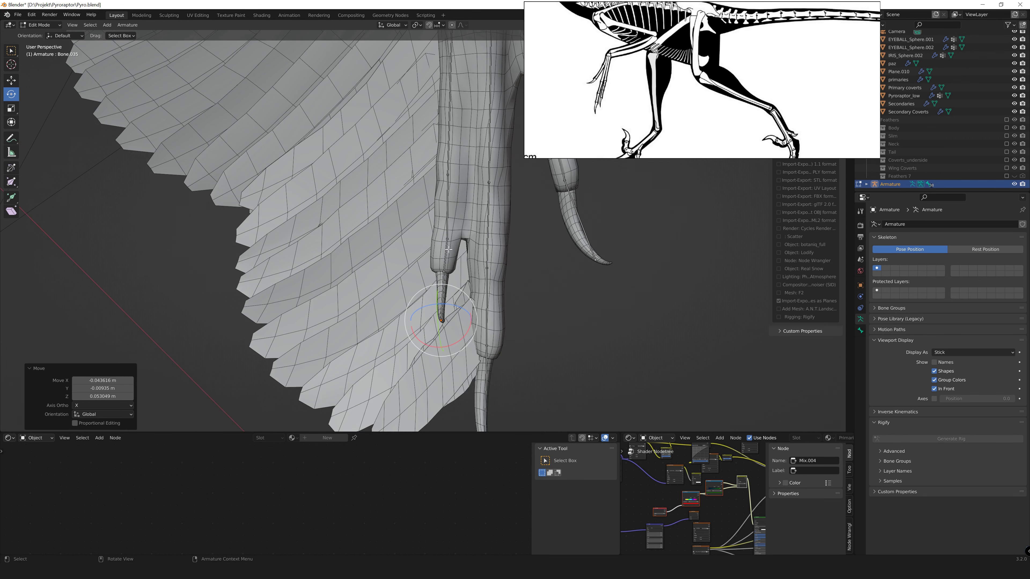
drag(429, 152, 465, 180)
mouse_move(465, 179)
middle_down()
mouse_move(432, 348)
mouse_move(322, 183)
mouse_move(394, 390)
mouse_move(324, 365)
middle_up()
- Disconnect a toe bone from its parent and move it into the toe in Front view
click(322, 183)
scroll(324, 365, up, 4)
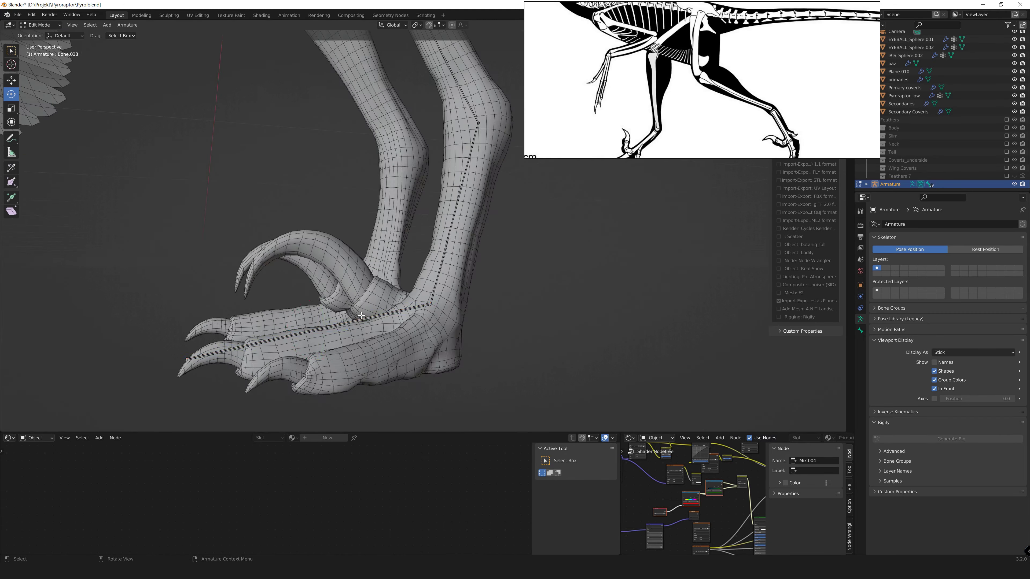
click(303, 362)
click(934, 375)
key(KP_1)
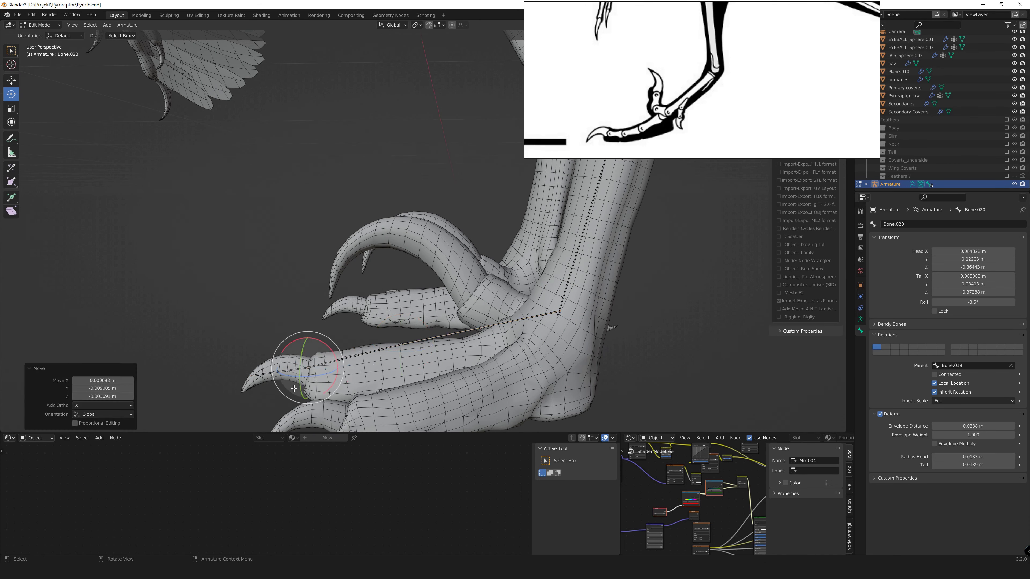
scroll(294, 388, down, 2)
middle_drag(294, 389, 441, 374)
key(g)
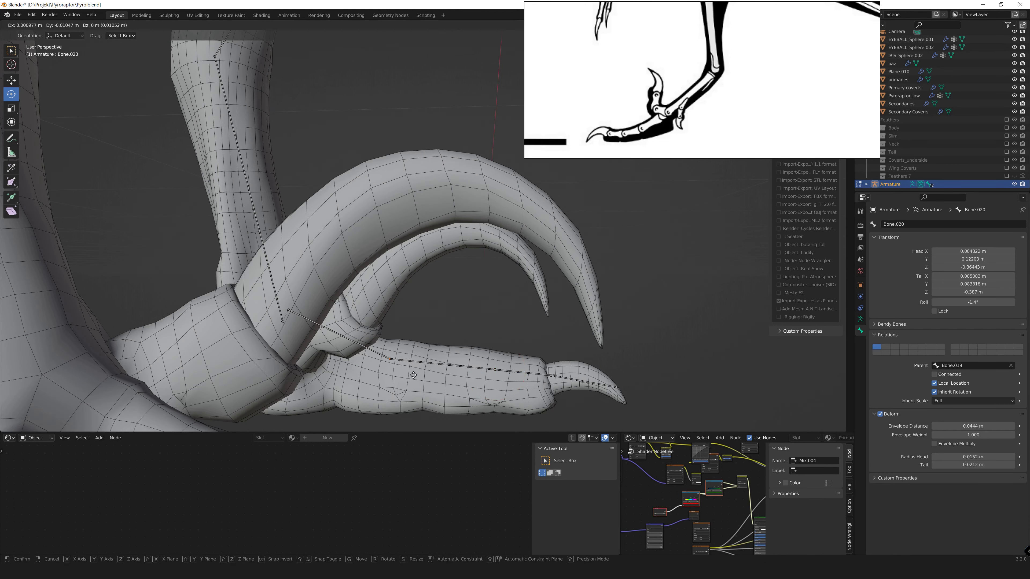
click(414, 375)
scroll(413, 376, down, 5)
scroll(413, 375, up, 4)
scroll(393, 400, down, 5)
middle_drag(413, 375, 394, 399)
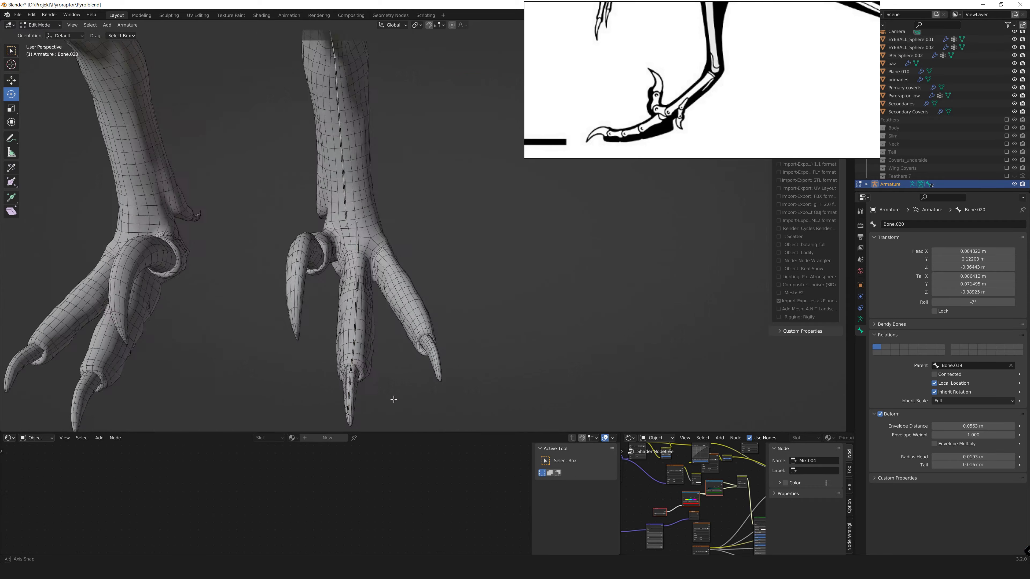
- Rotate and nudge the toe bones into the toes, including the small inner toe
middle_drag(388, 302, 431, 325)
drag(432, 326, 434, 327)
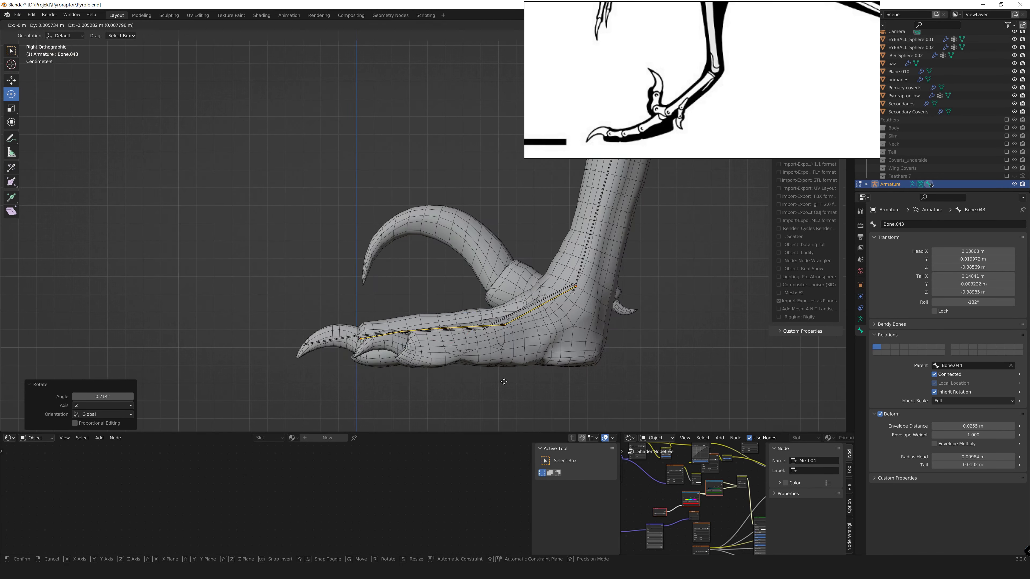
middle_drag(488, 385, 500, 370)
click(390, 349)
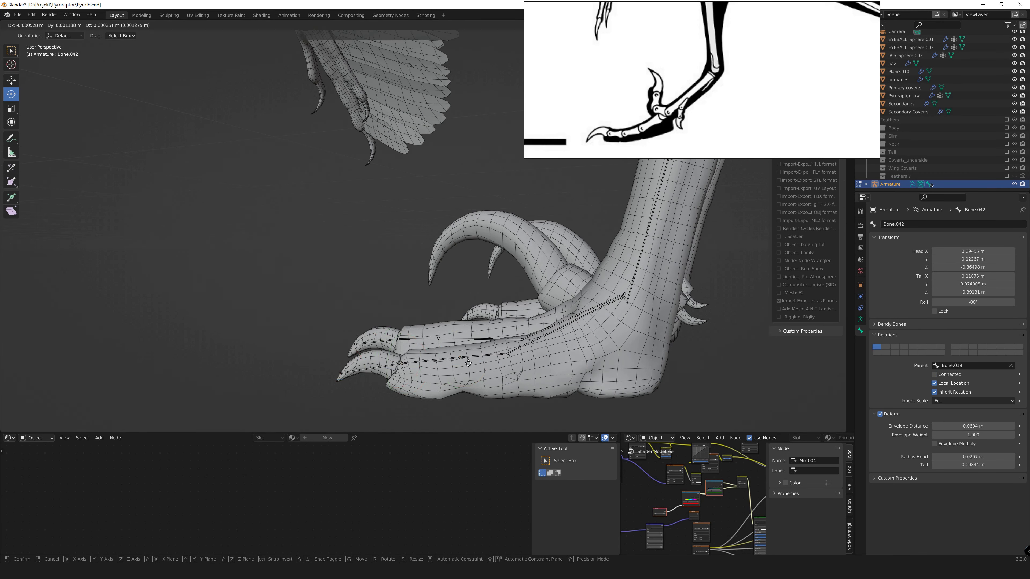
middle_drag(390, 349, 411, 192)
mouse_move(245, 267)
middle_down()
mouse_move(478, 280)
mouse_move(527, 270)
mouse_move(385, 317)
mouse_move(235, 203)
middle_up()
click(494, 261)
scroll(343, 331, up, 3)
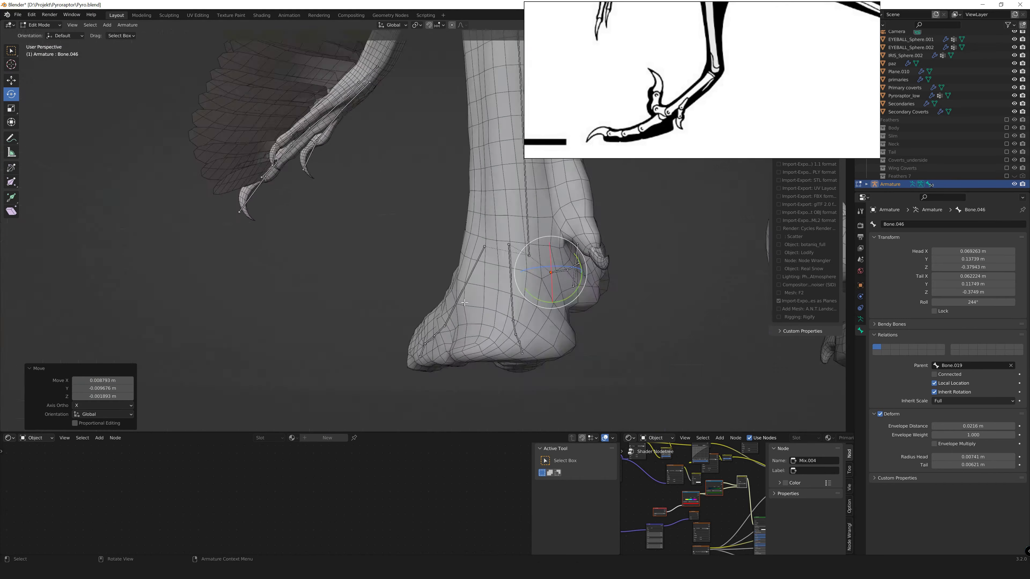
mouse_move(464, 302)
middle_down()
mouse_move(416, 313)
mouse_move(313, 295)
middle_up()
- Undo the last change, then resize and reposition the ankle bones at the back of the foot
key(ctrl+z)
key(KP_1)
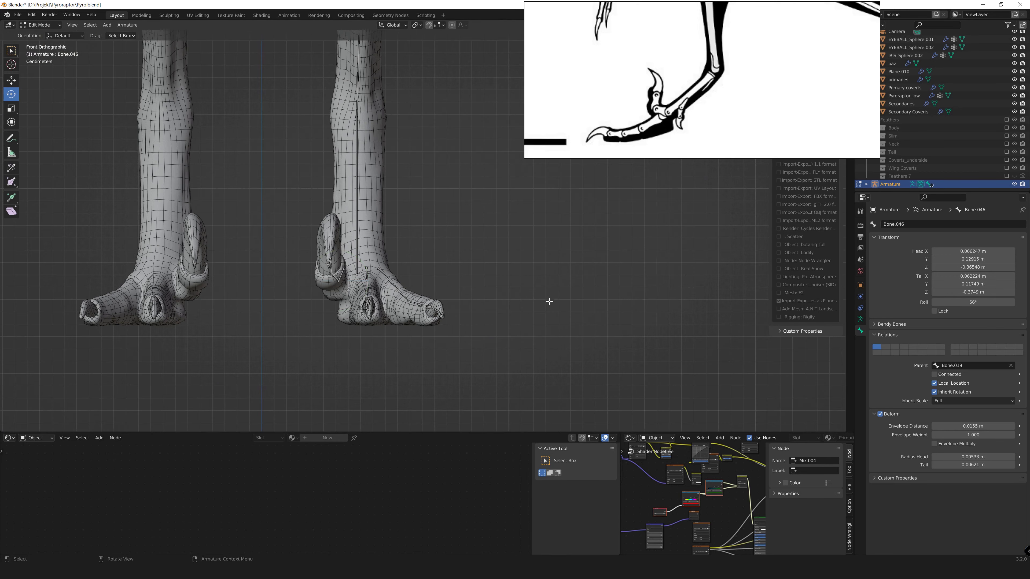
click(486, 323)
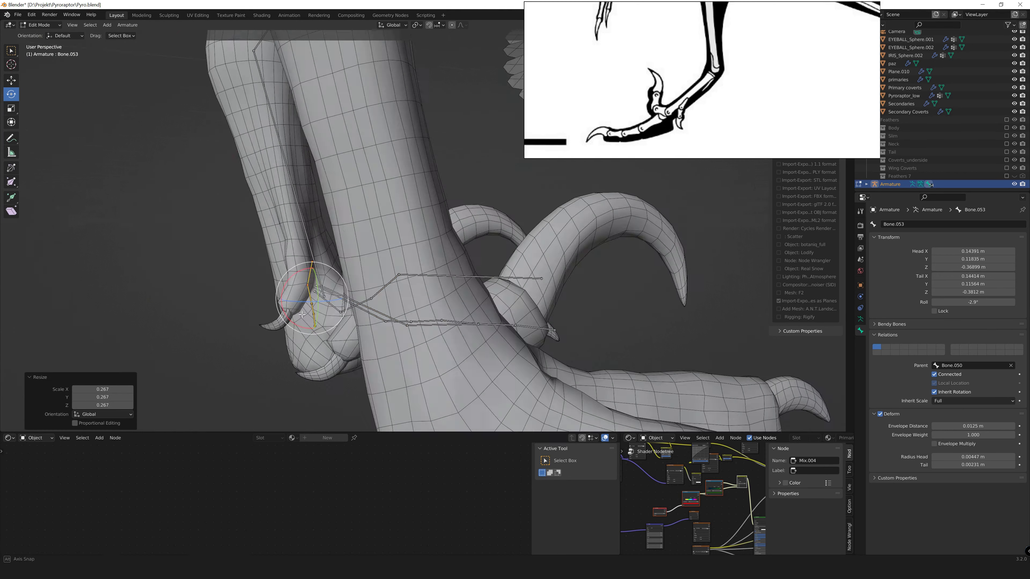
mouse_move(486, 322)
middle_down()
mouse_move(221, 258)
mouse_move(178, 337)
mouse_move(395, 345)
mouse_move(308, 281)
middle_up()
click(222, 258)
click(177, 337)
click(395, 345)
- Orbit around the rig and select the torso, shoulder and hand bones in turn
scroll(308, 280, down, 5)
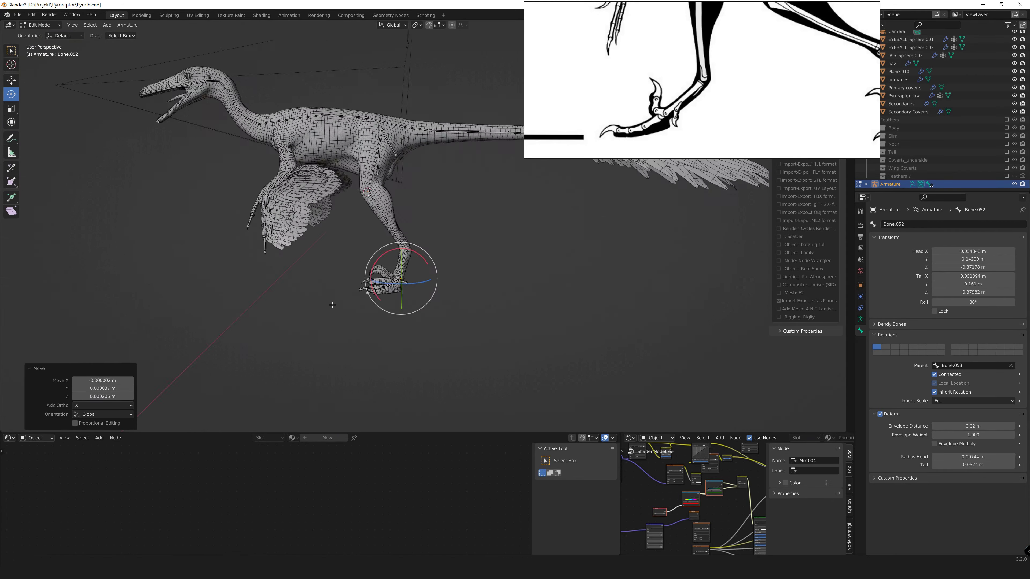
scroll(373, 295, up, 6)
mouse_move(386, 276)
middle_down()
mouse_move(321, 316)
mouse_move(310, 232)
mouse_move(430, 240)
middle_up()
click(310, 232)
click(407, 317)
middle_drag(407, 316, 389, 264)
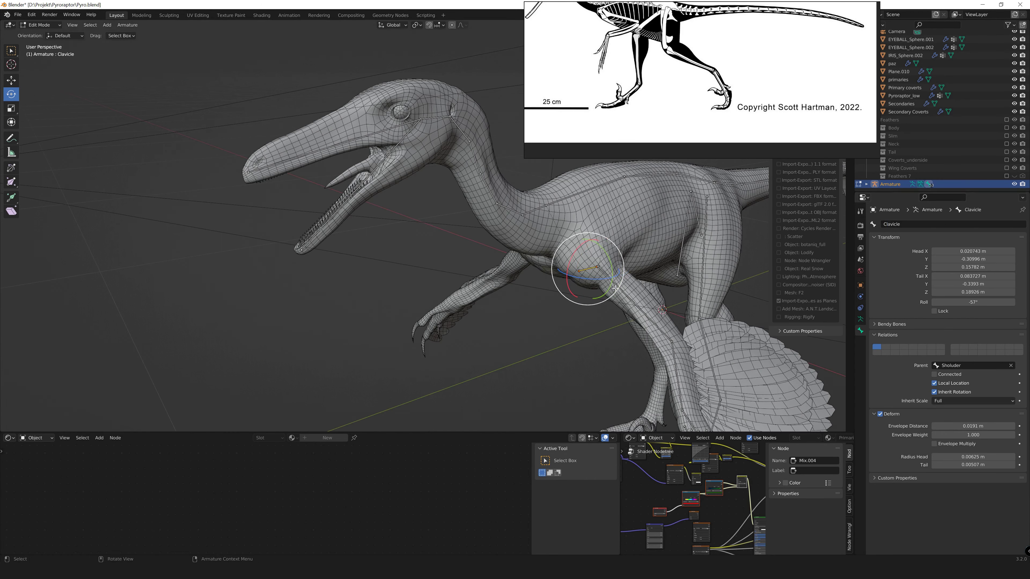
middle_drag(446, 284, 405, 251)
click(344, 212)
mouse_move(344, 211)
middle_down()
mouse_move(426, 305)
mouse_move(410, 235)
mouse_move(483, 373)
middle_up()
scroll(426, 304, down, 4)
- Check the hip bone's parent and set Feet as the toe bone's parent
click(410, 235)
scroll(410, 235, up, 3)
click(973, 365)
scroll(482, 373, up, 4)
click(505, 329)
click(973, 365)
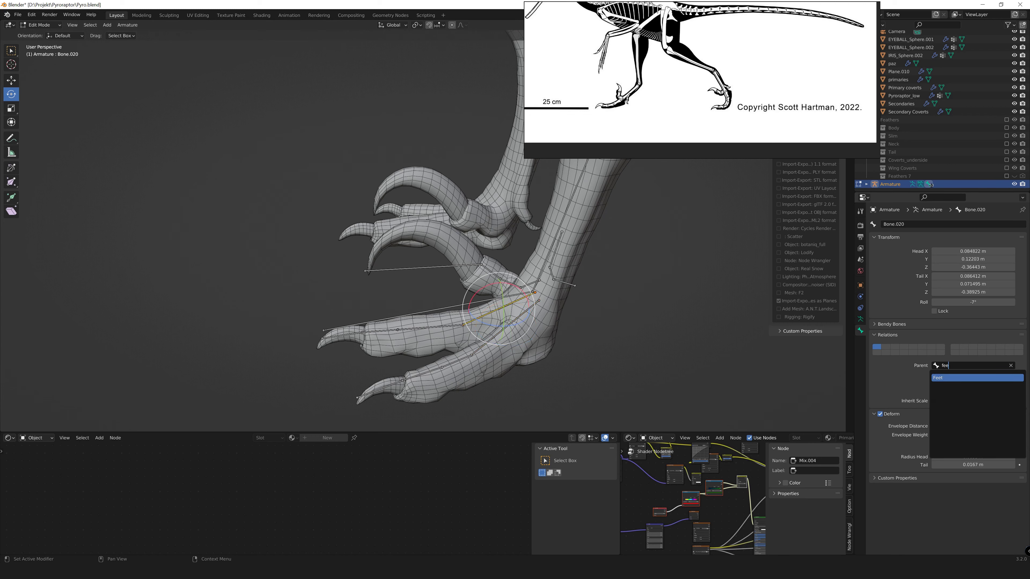
middle_drag(507, 284, 425, 217)
click(425, 217)
- Review the wing bone's parent, leaving it unchanged, and select the upper arm bone
scroll(424, 185, down, 4)
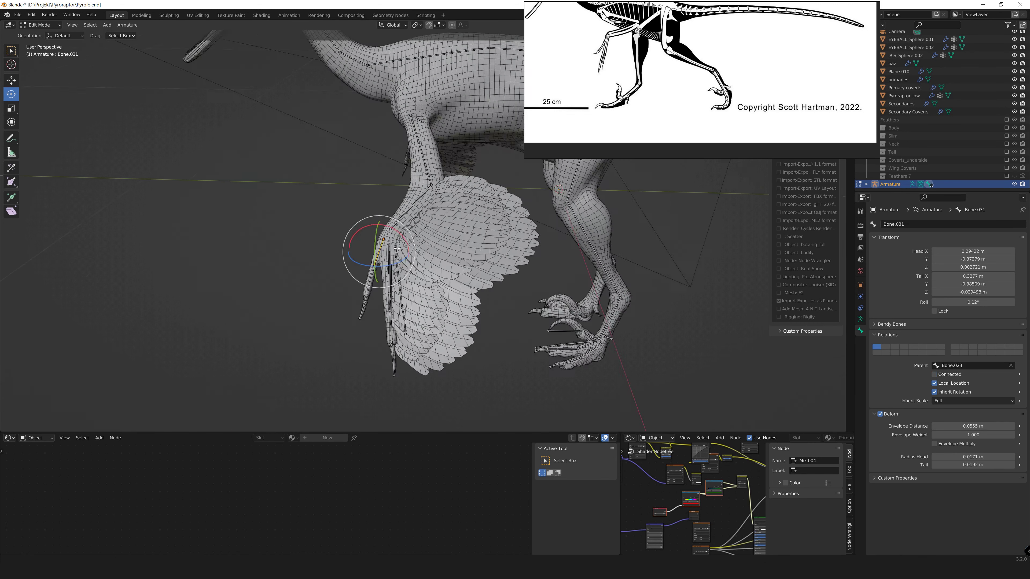
click(417, 349)
scroll(417, 349, up, 4)
click(973, 365)
key(Escape)
scroll(370, 191, down, 4)
click(370, 190)
scroll(370, 191, up, 4)
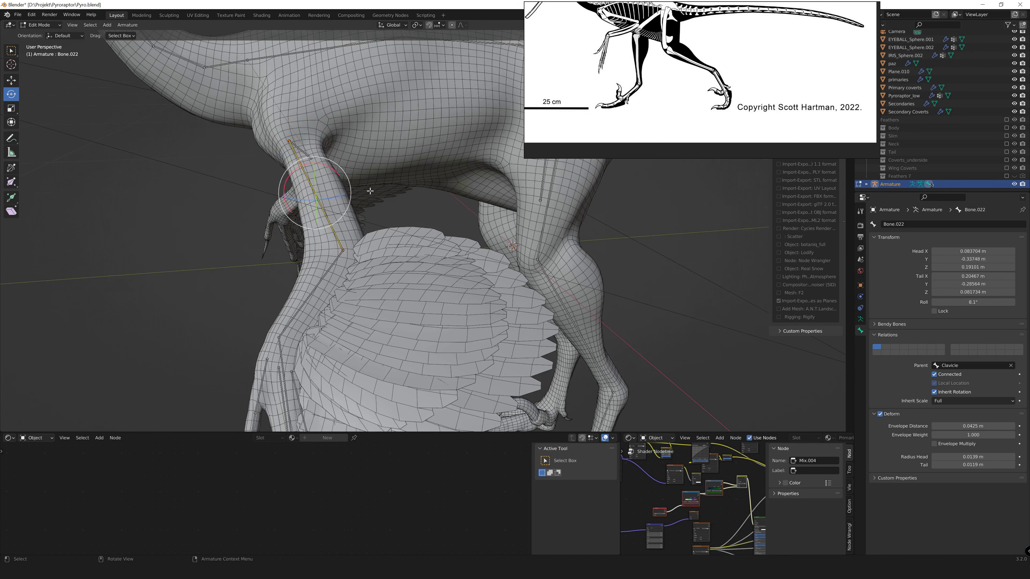
- Rename the upper arm bone to Clavicle.L
text(L)
key(Return)
scroll(364, 265, down, 3)
click(364, 265)
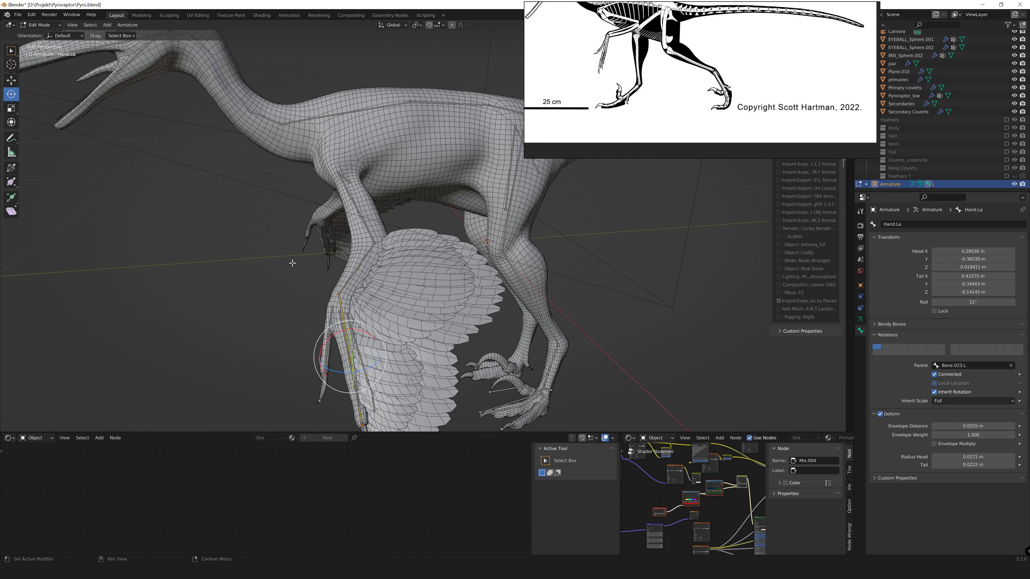
- Select the remaining left wing bones, including the wing finger bone, for renaming
scroll(292, 263, down, 4)
click(389, 245)
scroll(401, 254, up, 4)
scroll(370, 284, up, 2)
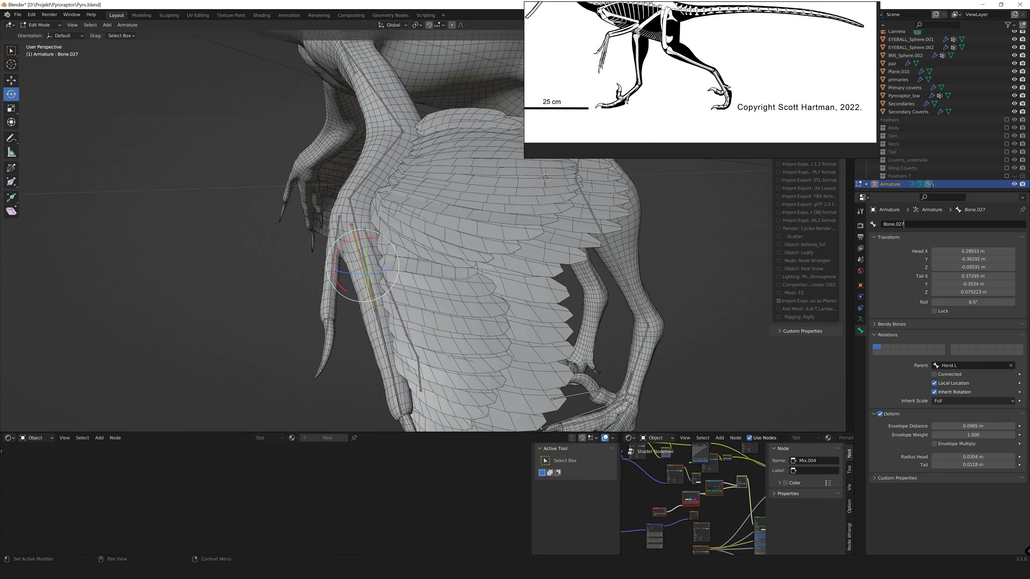
click(377, 309)
scroll(322, 244, down, 2)
scroll(322, 243, up, 3)
click(268, 260)
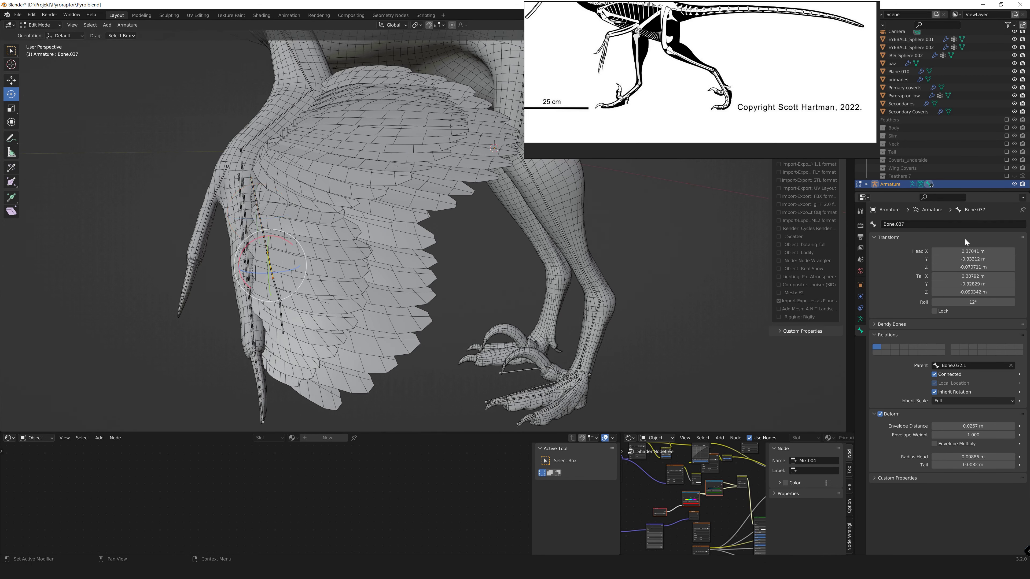
scroll(406, 264, down, 3)
- Select the Feet.L foot bone and begin renaming the toe bone with a .L suffix
click(302, 230)
click(344, 374)
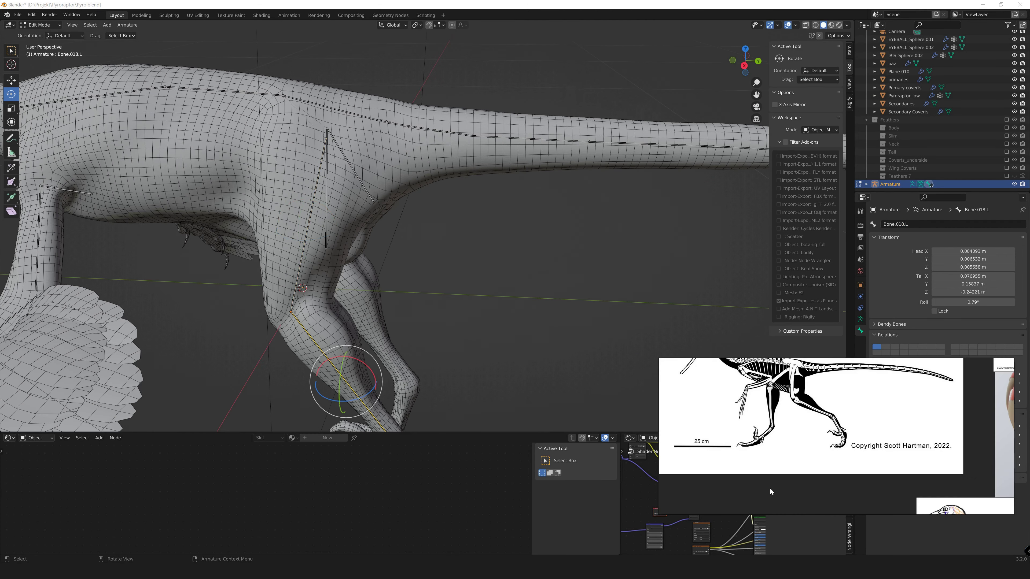
scroll(449, 249, up, 3)
click(446, 359)
scroll(567, 284, up, 2)
scroll(688, 249, up, 1)
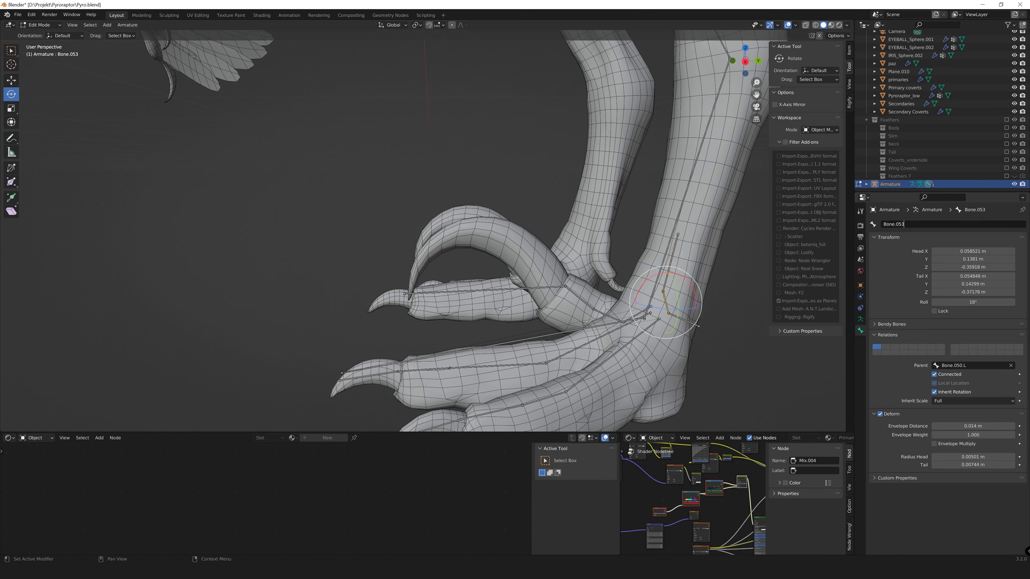
scroll(629, 368, down, 2)
double_click(893, 224)
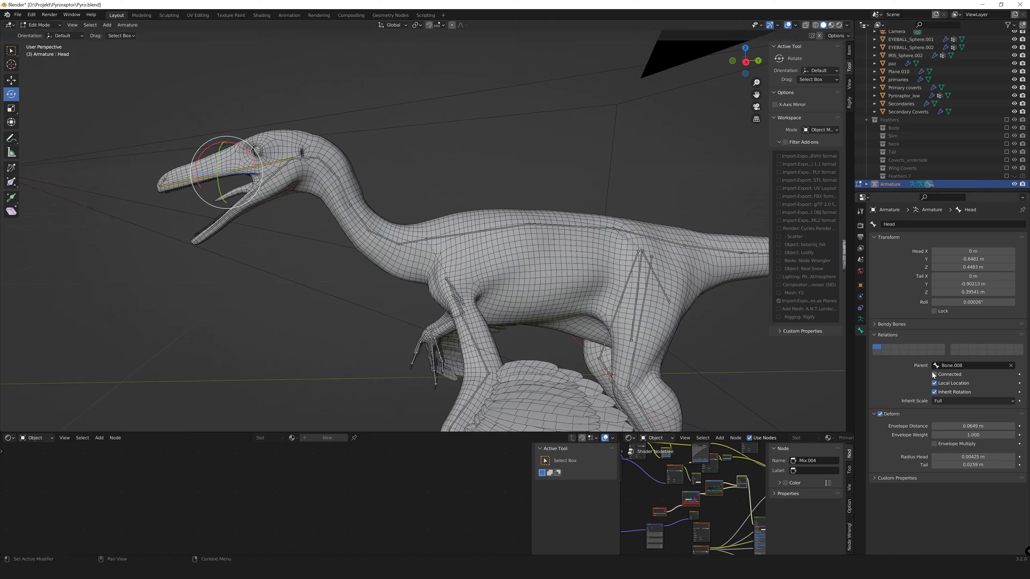
- In Pose Mode, move the Head bone and select Hand.L to test the rig
key(ctrl+Tab)
key(g)
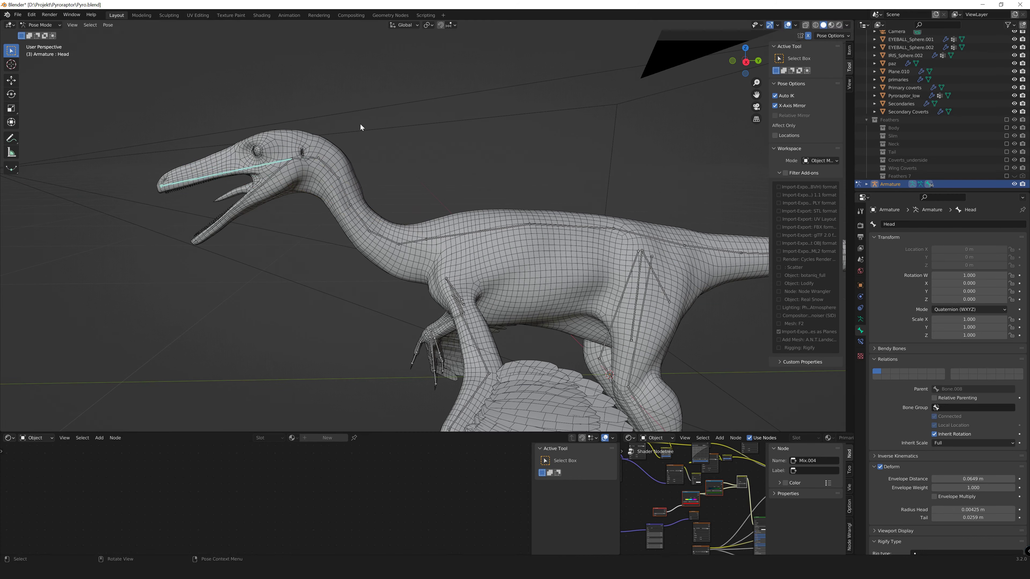
click(479, 333)
middle_drag(478, 333, 392, 327)
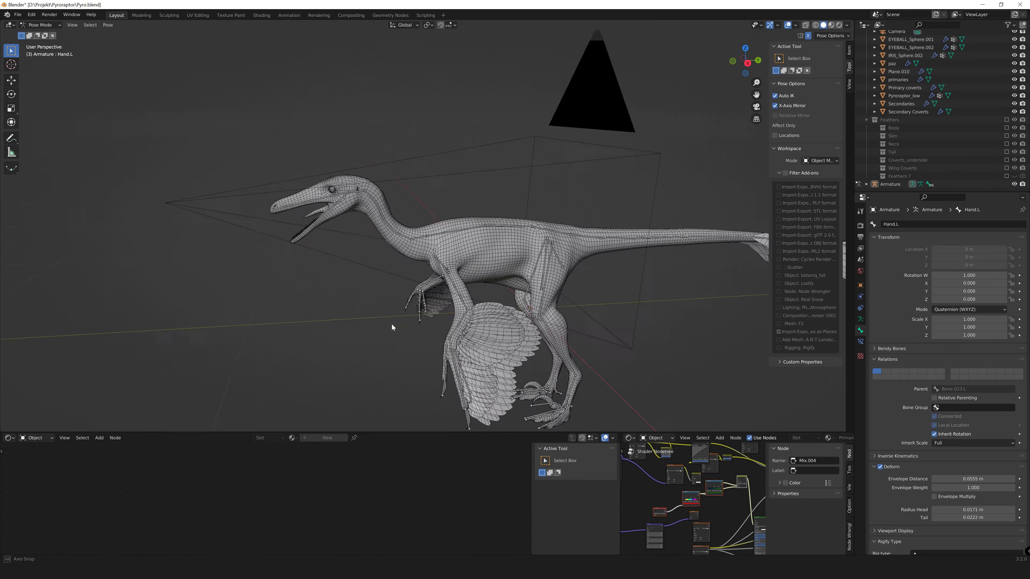
- Parent the raptor mesh to the armature with automatic weights and enter Pose Mode
key(ctrl+p)
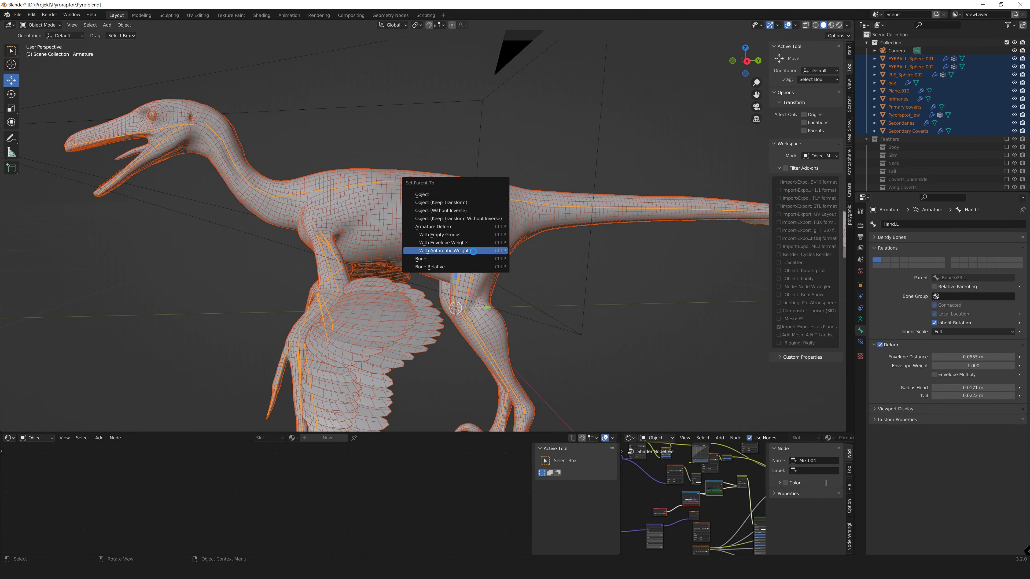
click(458, 254)
click(41, 25)
click(43, 52)
scroll(352, 247, down, 3)
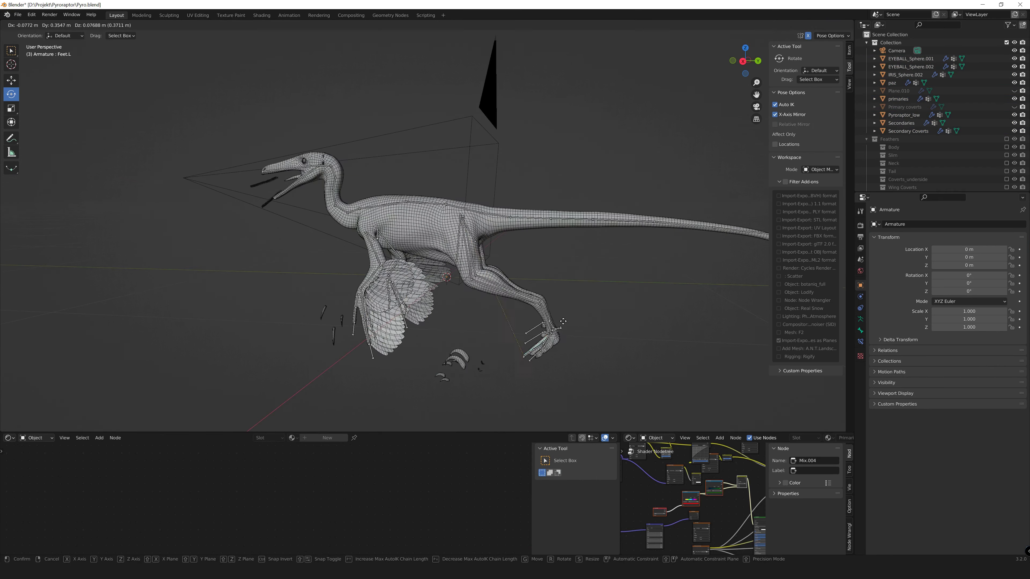
- Make the armature active, return to Object Mode and select the Primary coverts feathers
click(41, 24)
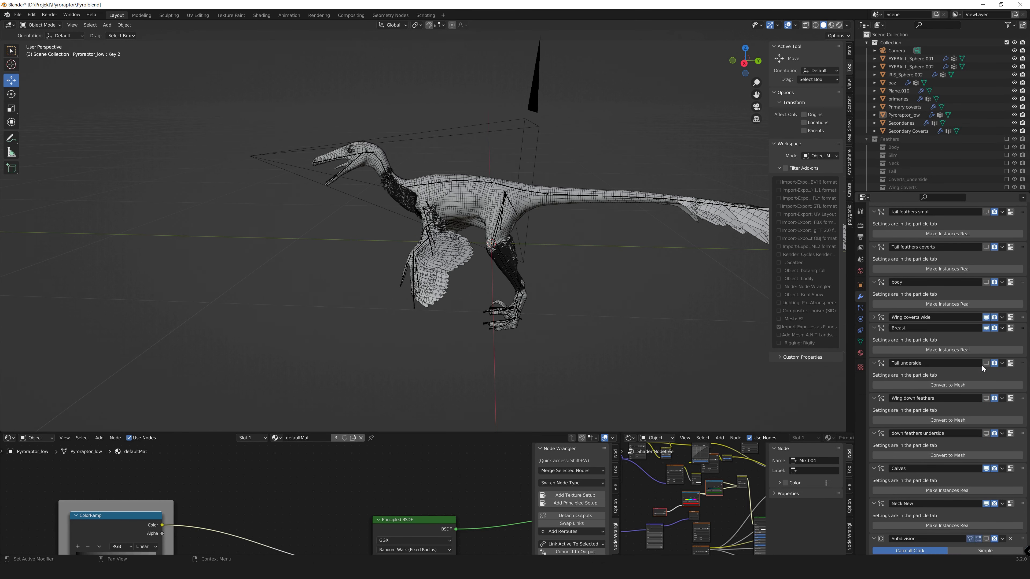
drag(986, 282, 985, 211)
scroll(992, 253, up, 5)
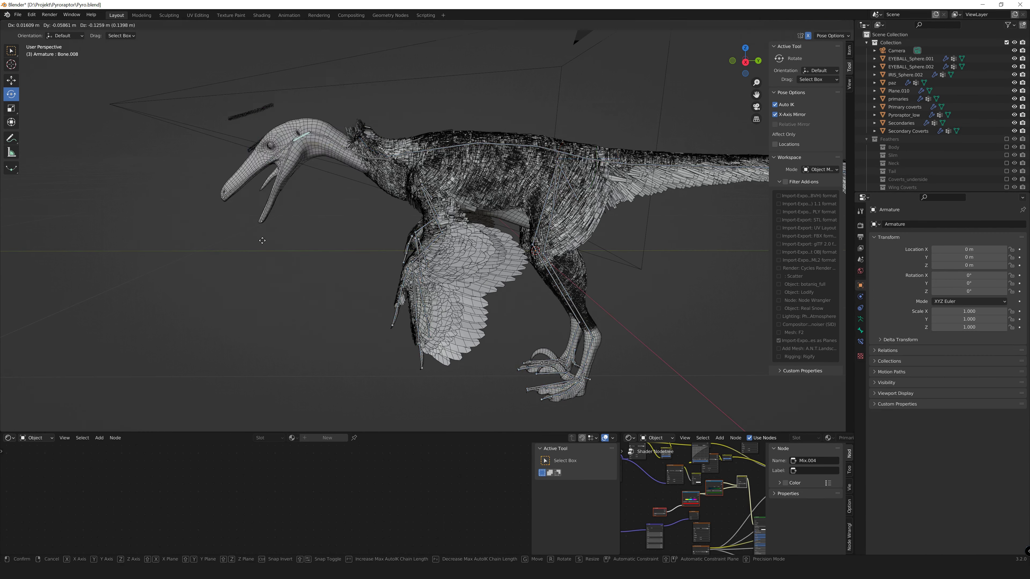
click(572, 191)
click(40, 25)
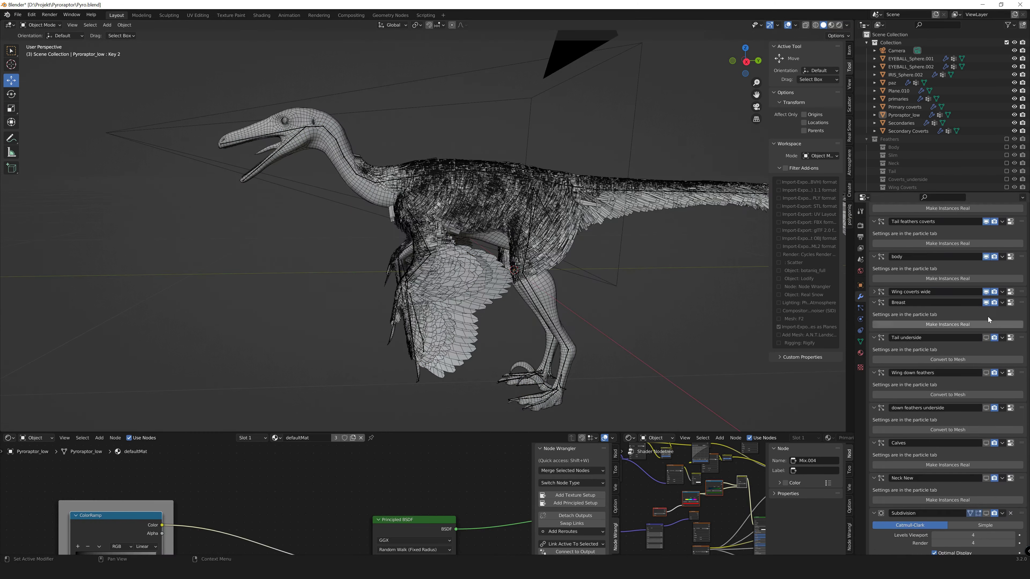
scroll(988, 221, up, 5)
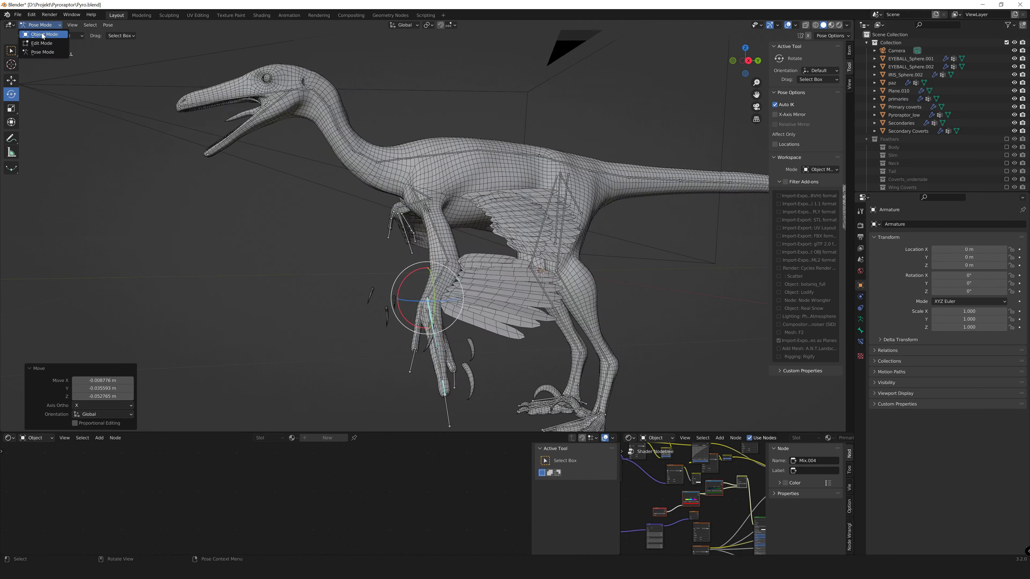
click(43, 35)
click(419, 282)
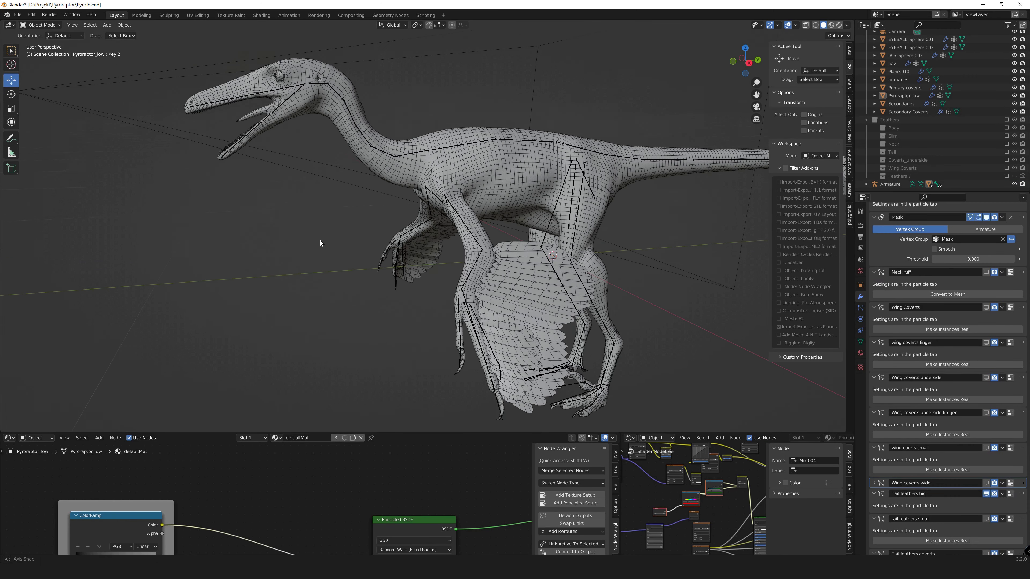
click(40, 24)
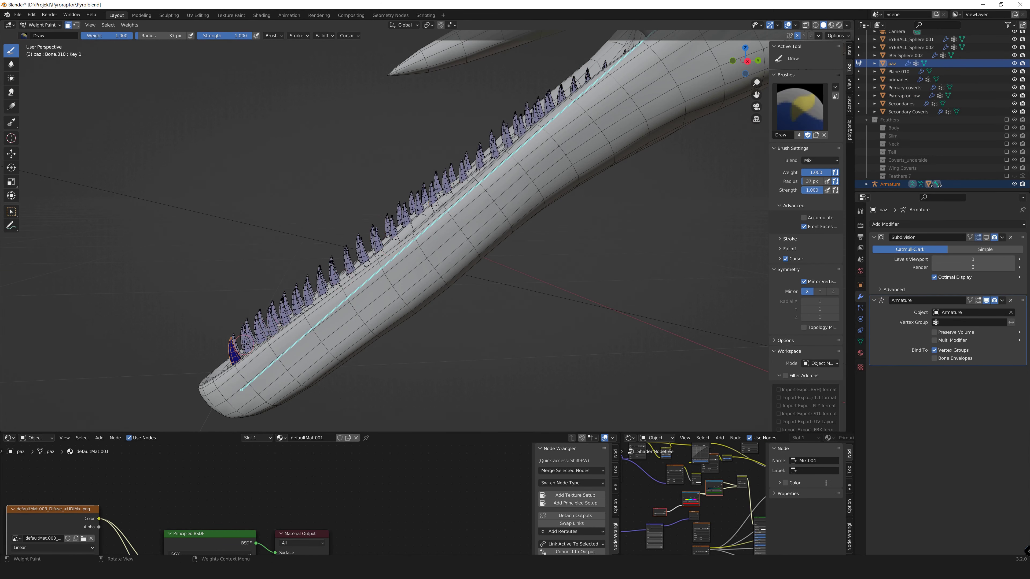
- In side orthographic view, invert the teeth's vertex group weights and switch to wireframe
scroll(236, 229, down, 5)
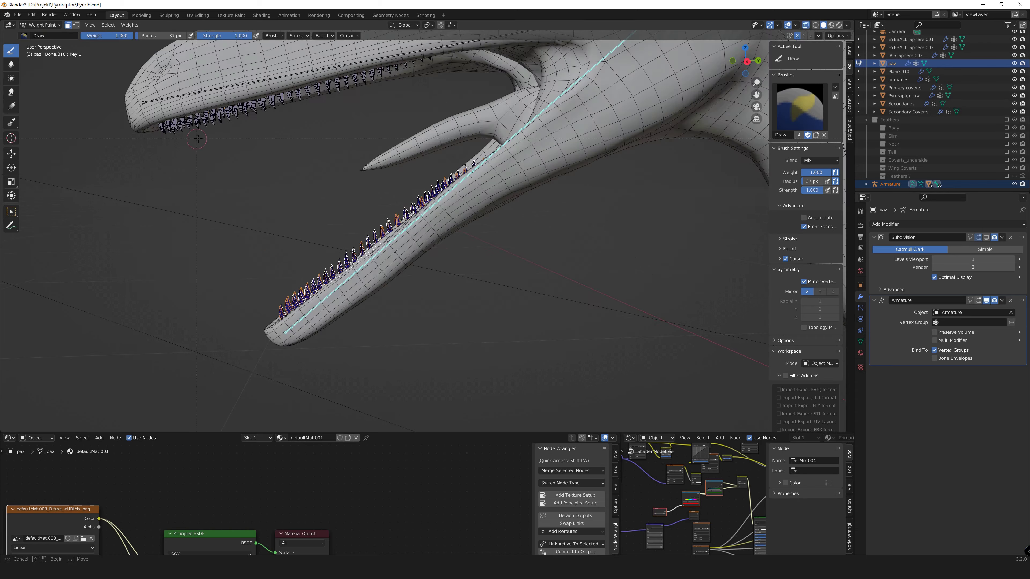
key(KP_3)
scroll(236, 230, up, 2)
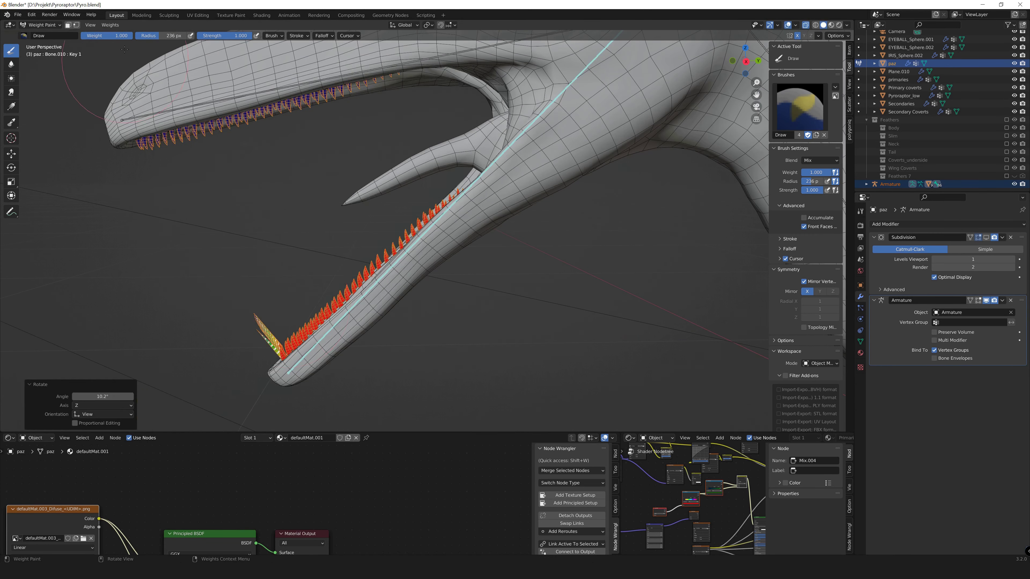
click(130, 25)
click(137, 83)
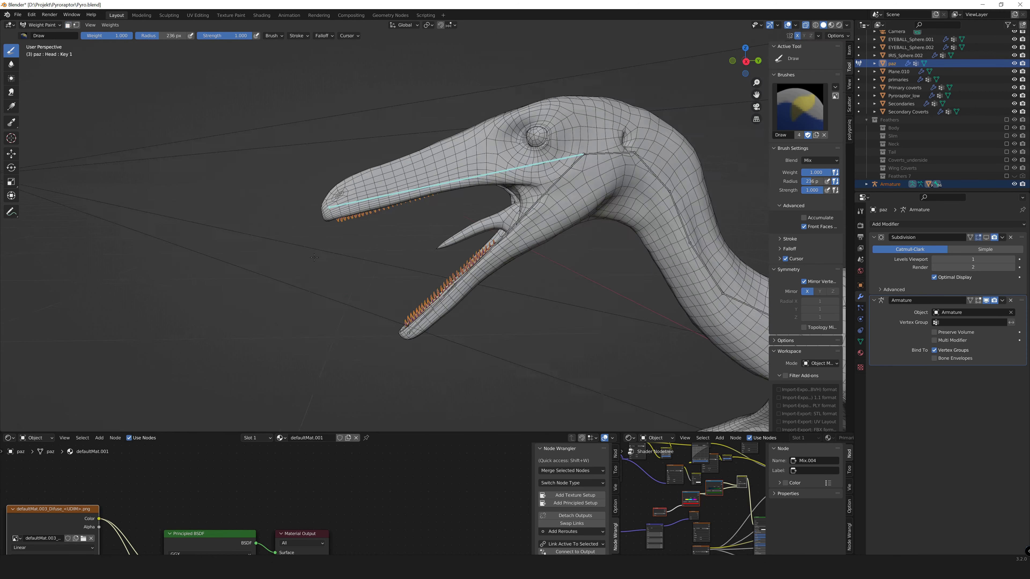
click(815, 25)
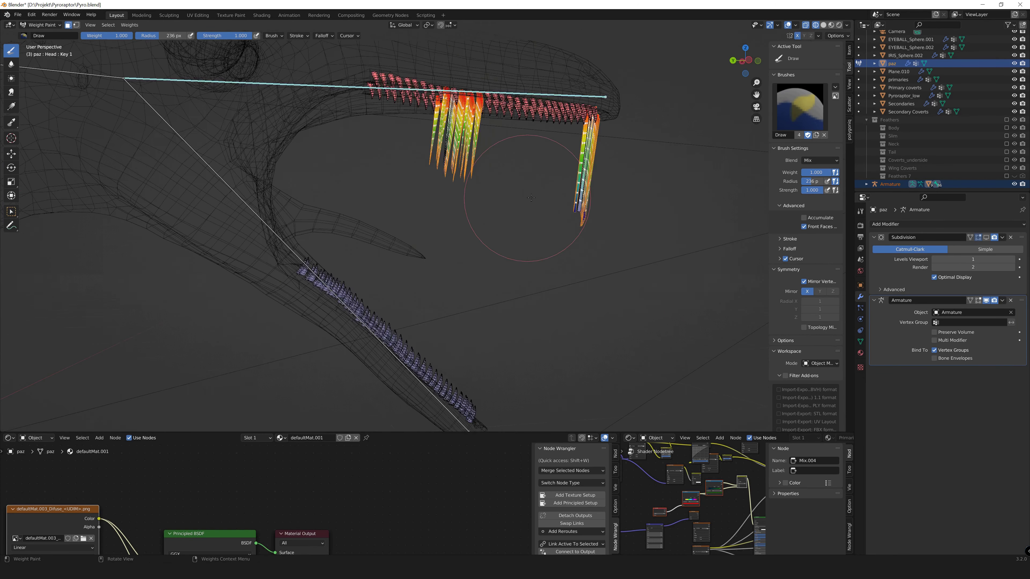
click(129, 24)
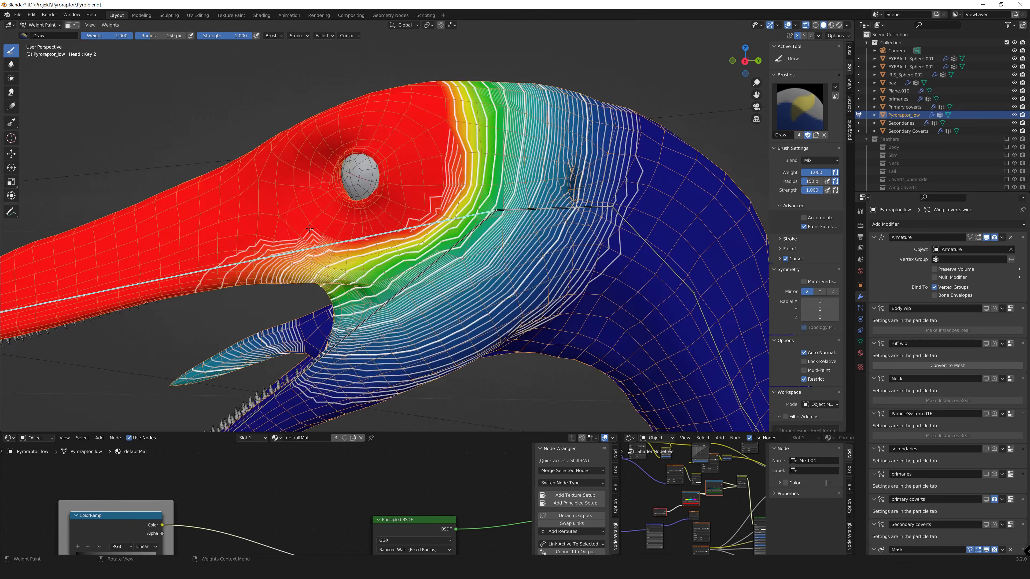
- Undo the jaw pose test and leave Weight Paint through the mode menu
scroll(342, 311, up, 3)
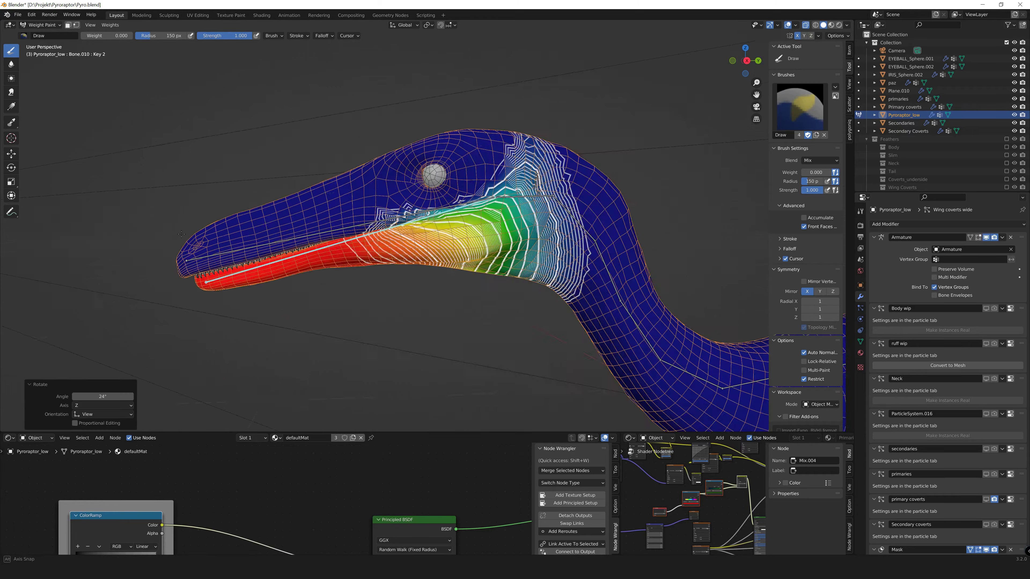
key(ctrl+z)
key(ctrl+z)
key(ctrl+z)
key(ctrl+z)
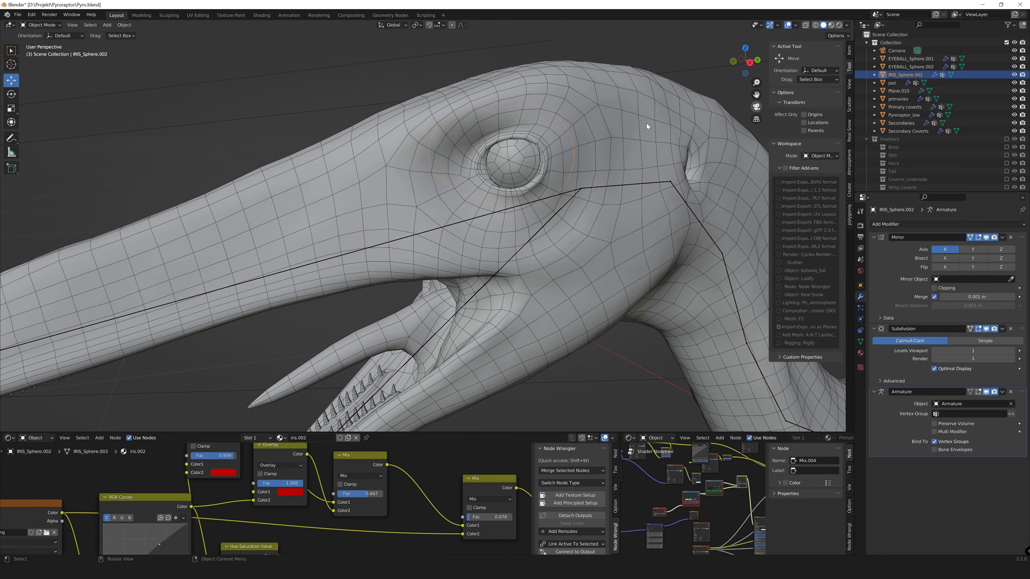
click(40, 25)
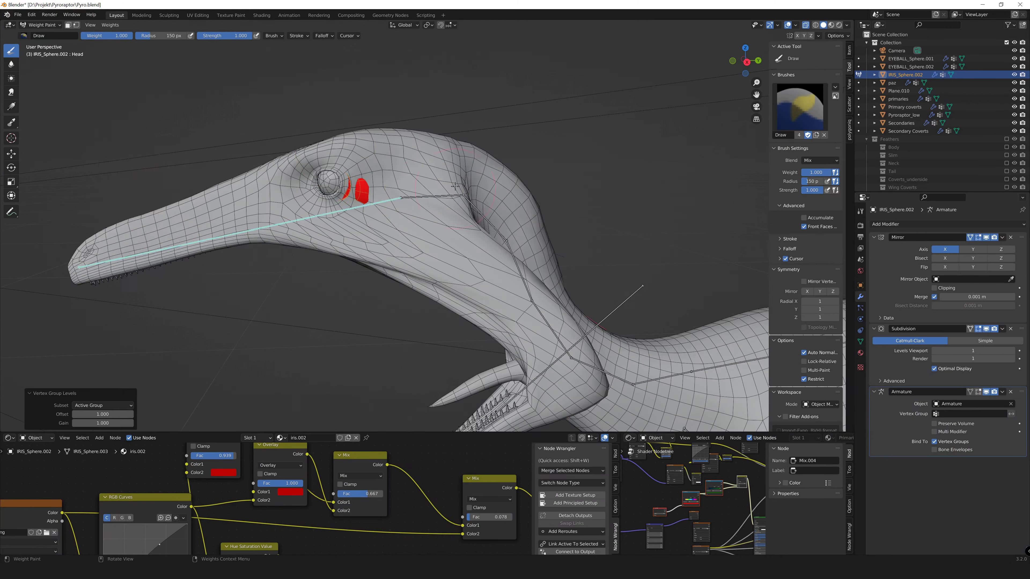
click(48, 25)
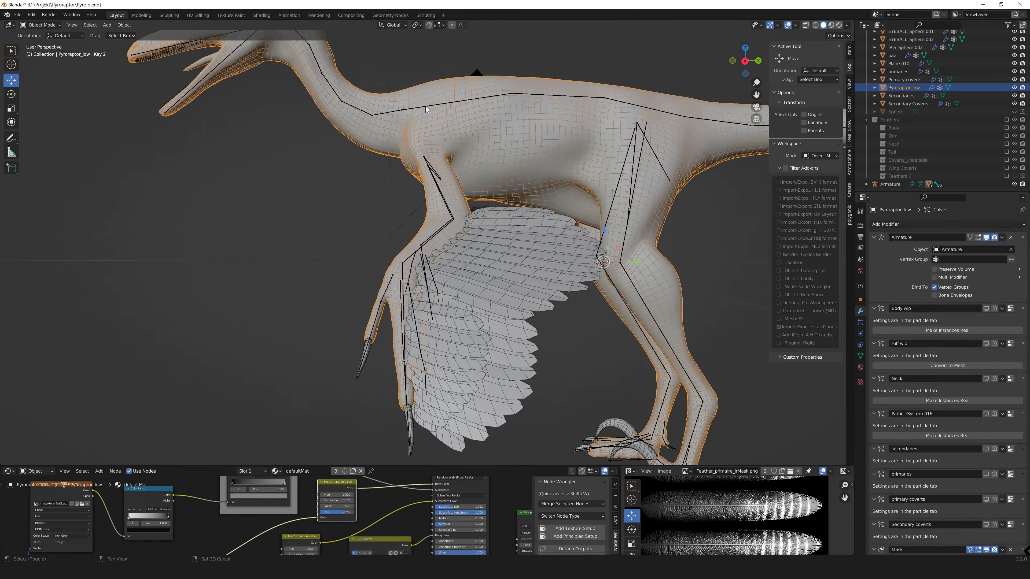
- Enter Pose Mode on the armature and move leg bones to test thigh deformation
click(425, 109)
click(41, 24)
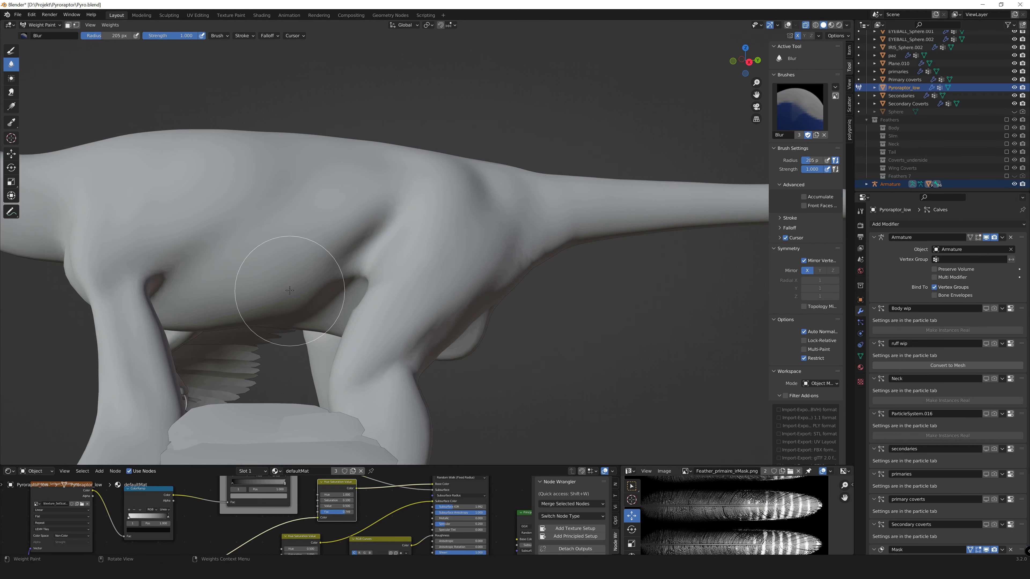
click(586, 334)
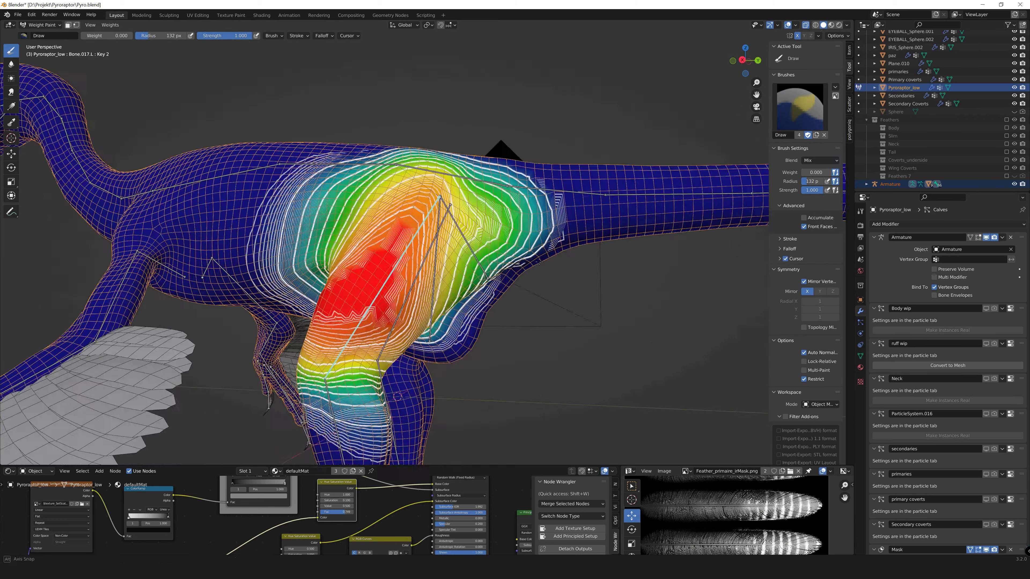
middle_drag(383, 332, 2, 55)
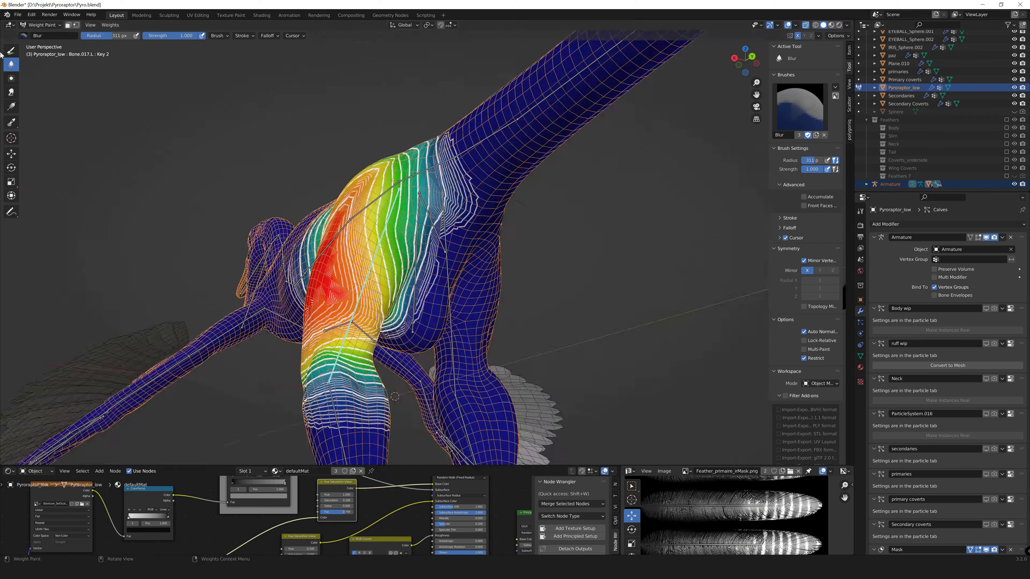
key(g)
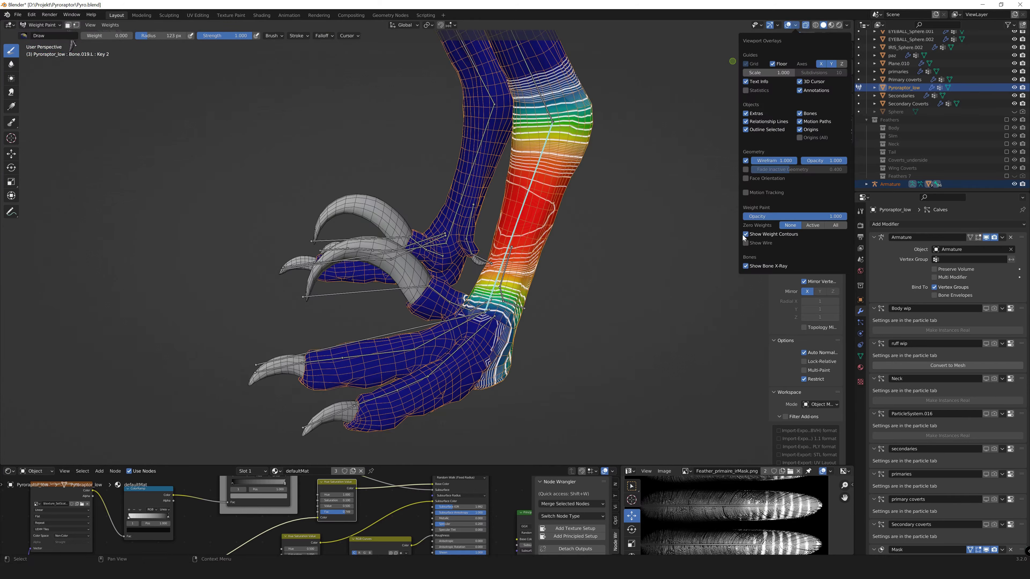
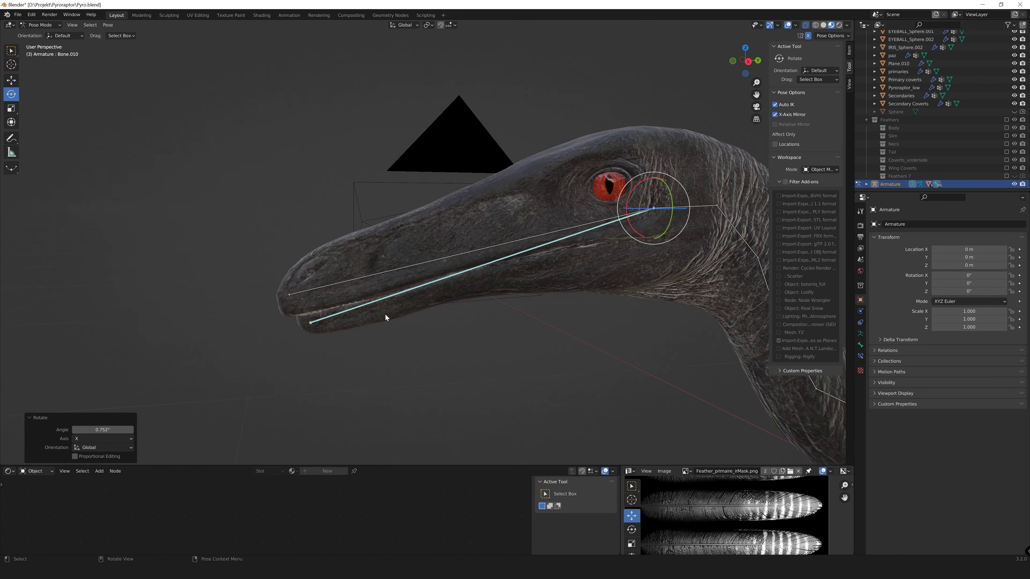
- On the Mouthfix shape key, reshape the mouth corner with an enlarged Grab brush, viewed from the side
click(860, 355)
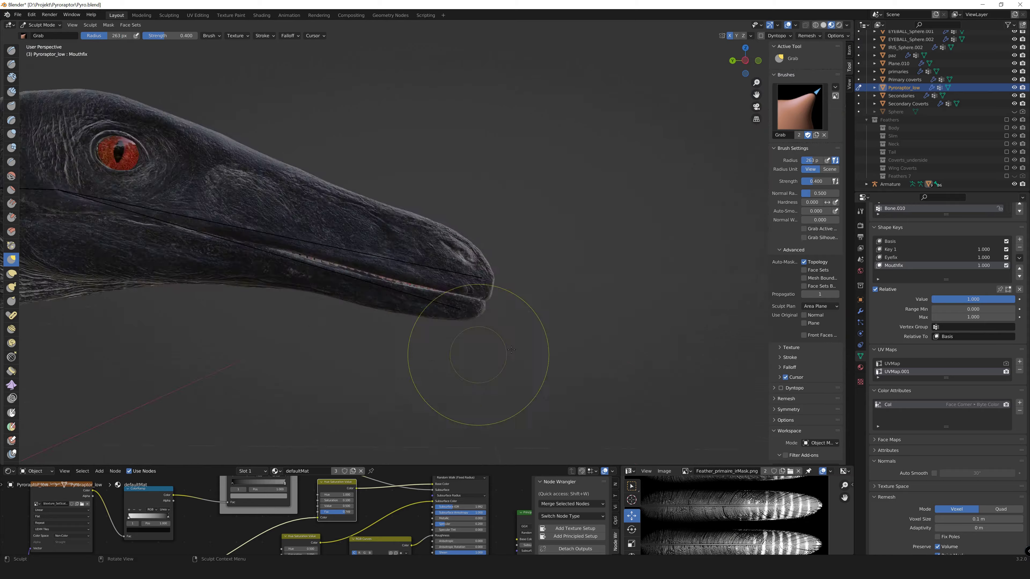
key(f)
middle_drag(606, 298, 327, 280)
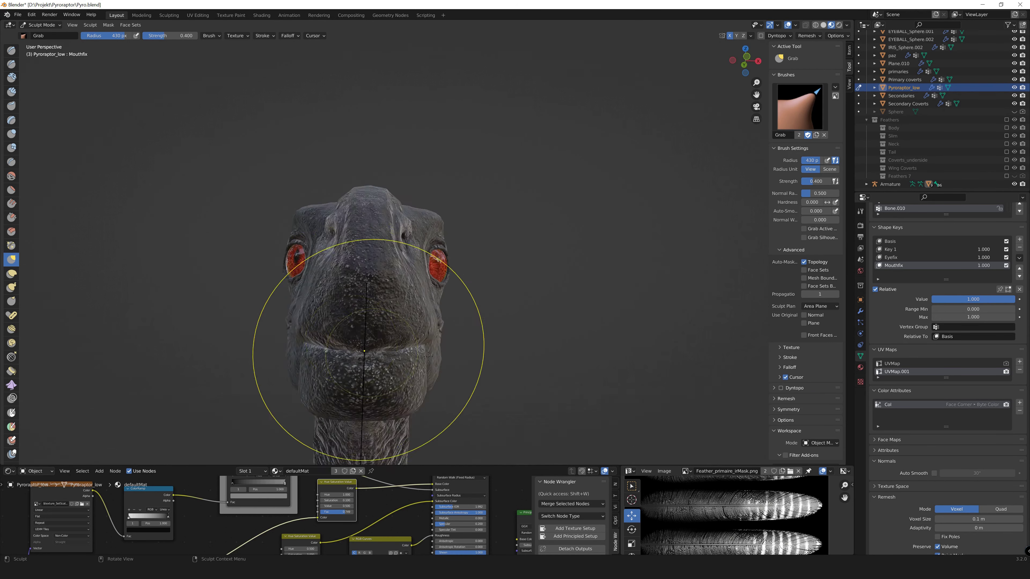
middle_drag(368, 350, 323, 373)
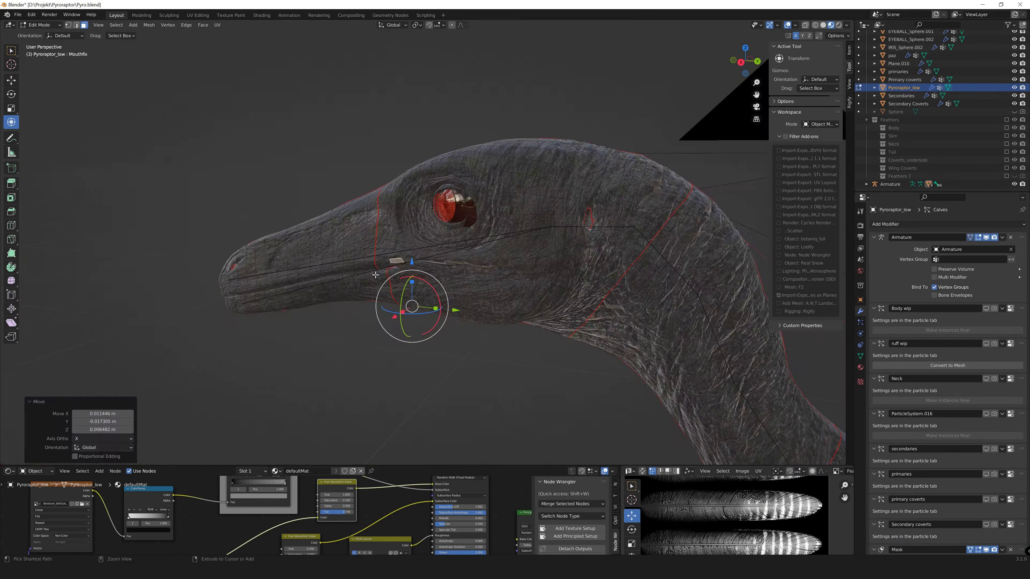
- Nudge the jaw face vertically along Z with proportional editing
scroll(375, 275, up, 5)
scroll(375, 274, up, 5)
key(g)
key(z)
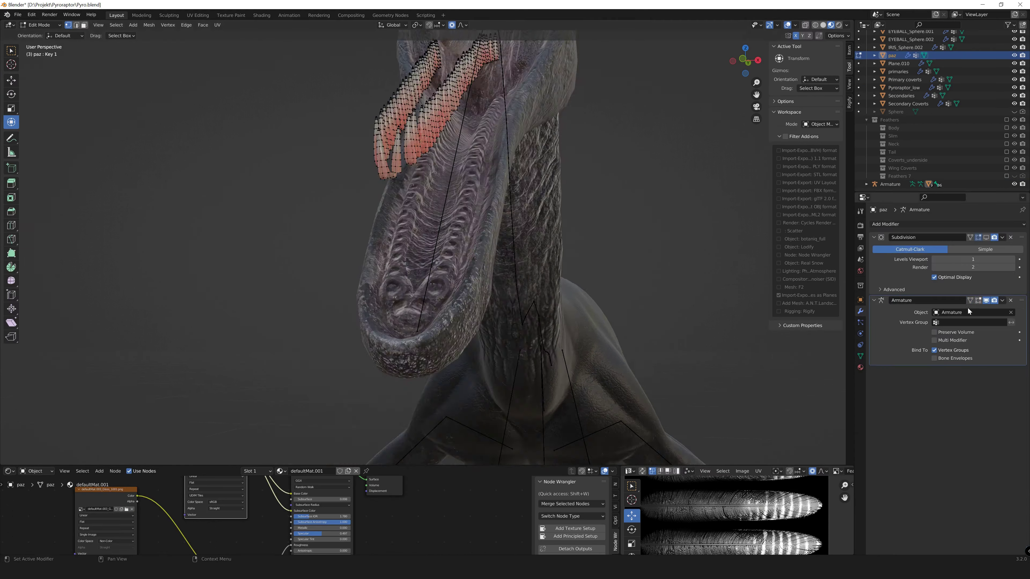
middle_drag(467, 387, 391, 226)
- Select each whole tooth with L and move it into place along the jaw
key(g)
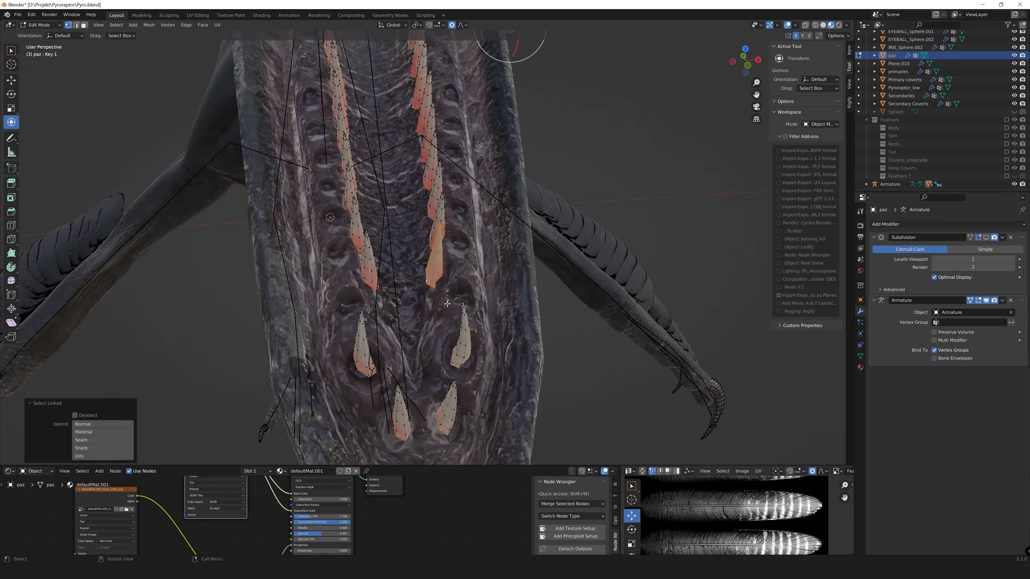
mouse_move(449, 288)
middle_down()
mouse_move(512, 209)
mouse_move(394, 294)
middle_up()
key(l)
key(g)
click(513, 208)
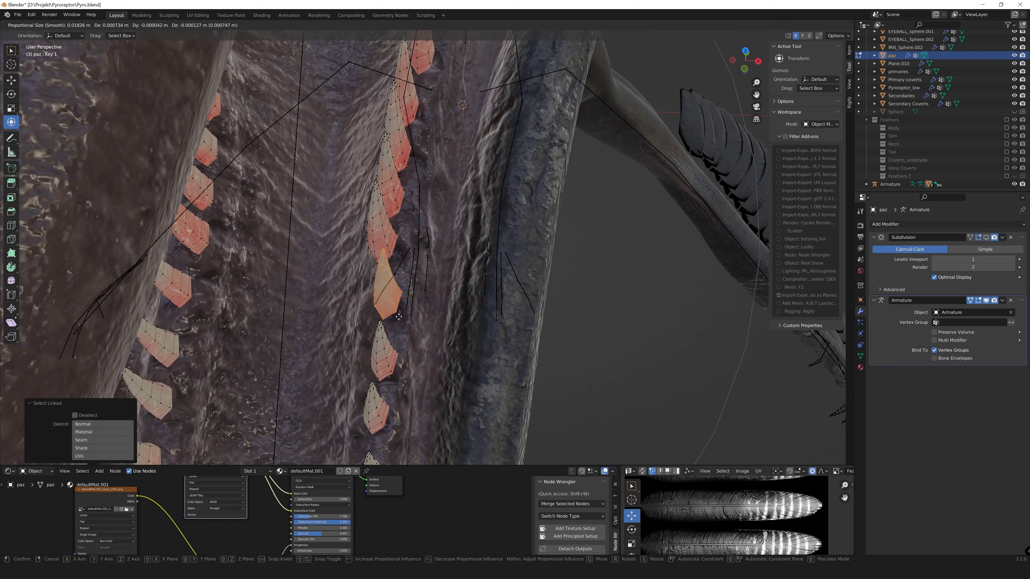
click(398, 317)
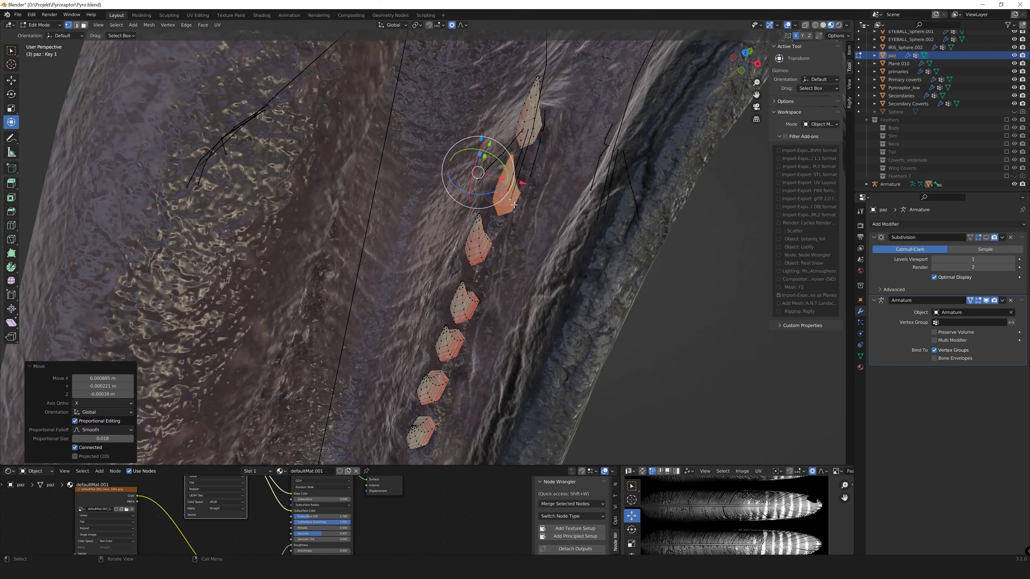
middle_drag(399, 316, 337, 298)
click(367, 345)
mouse_move(368, 345)
middle_down()
mouse_move(449, 378)
mouse_move(366, 284)
middle_up()
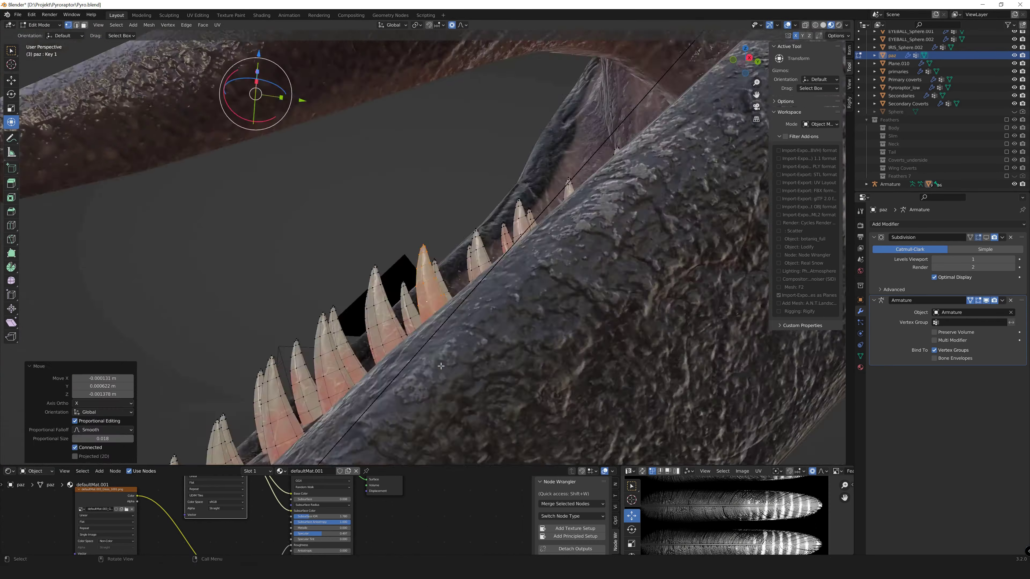
- Move another tooth vertically along Z, undoing the last adjustment
scroll(322, 264, down, 3)
scroll(322, 264, up, 3)
key(g)
key(z)
click(307, 188)
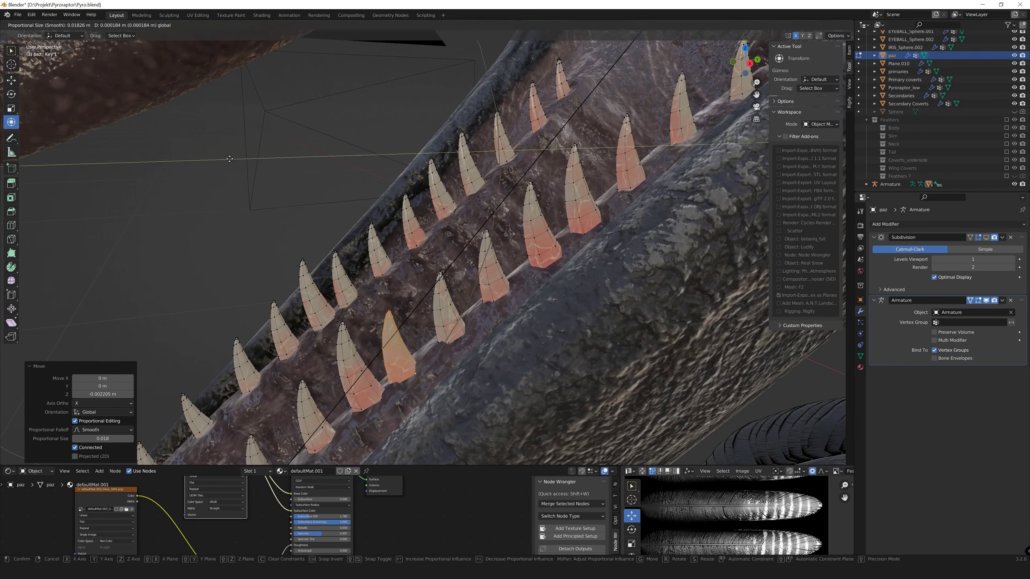
click(230, 158)
scroll(230, 158, down, 5)
mouse_move(230, 159)
middle_down()
mouse_move(348, 333)
mouse_move(284, 163)
middle_up()
scroll(348, 334, up, 5)
key(ctrl+z)
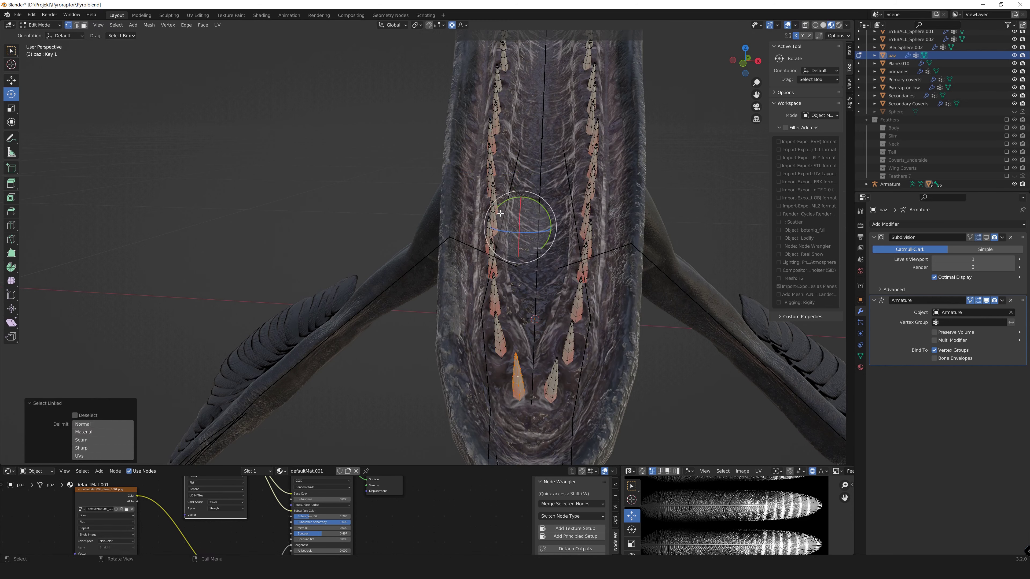
- Leave Edit Mode on paz and select the armature
key(Tab)
middle_drag(501, 213, 592, 201)
click(592, 201)
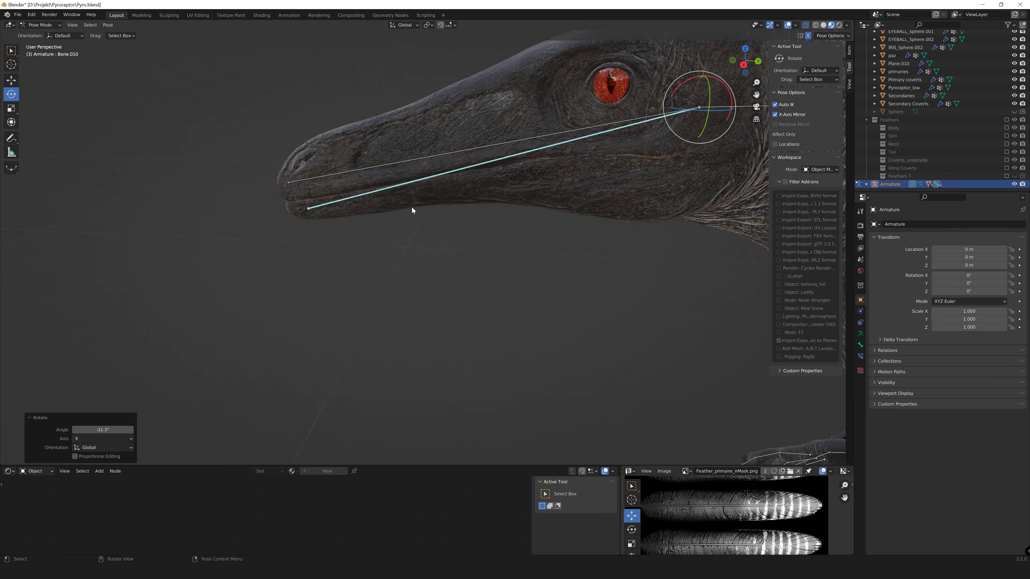
- Select Pyroraptor_low and enter Weight Paint mode around the head
key(ctrl+z)
middle_drag(412, 210, 385, 246)
shift+click(416, 185)
key(ctrl+Tab)
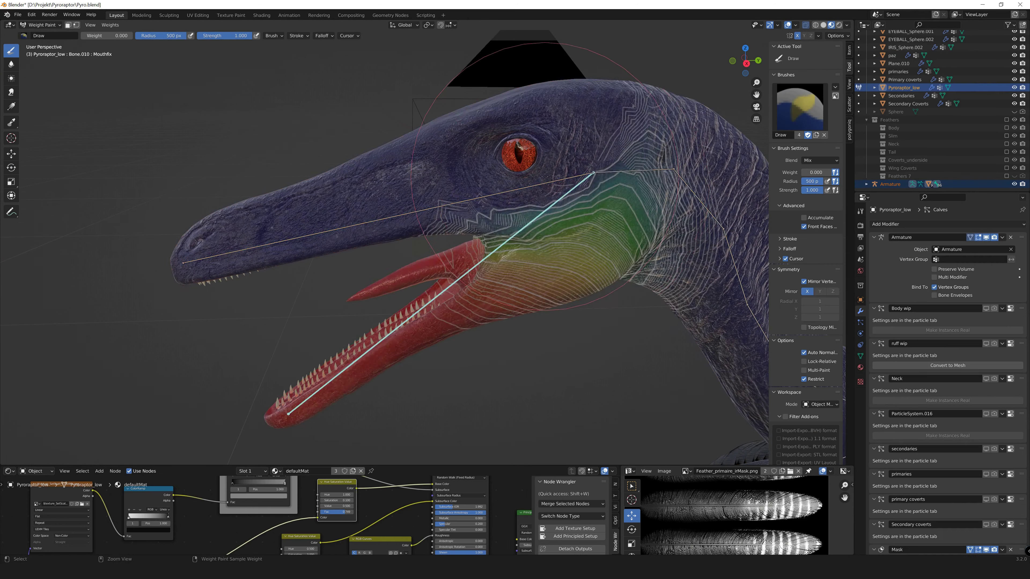
middle_drag(405, 191, 416, 184)
scroll(580, 238, up, 5)
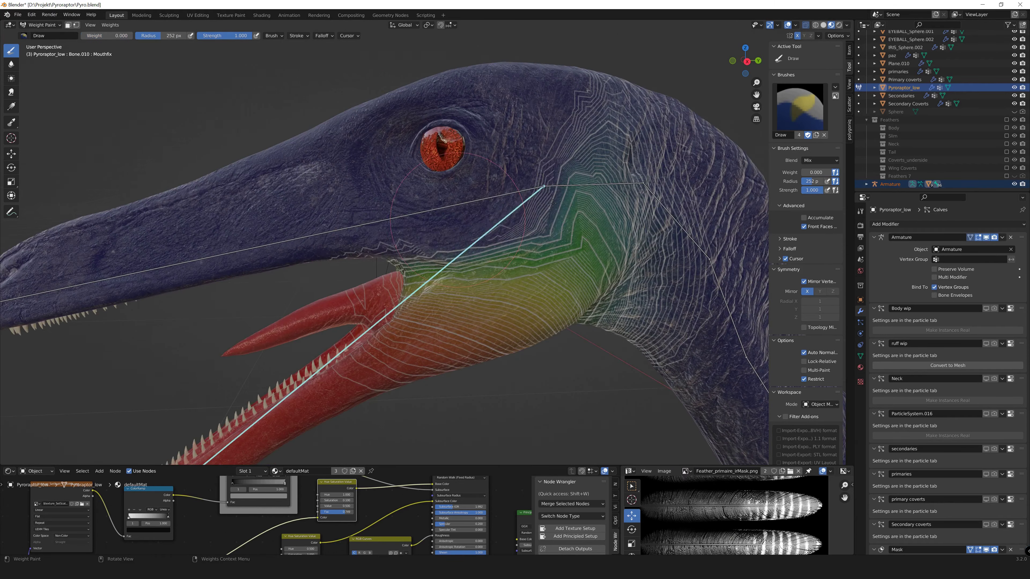
- Paint and blur Bone.010 jaw weights along the throat, rotating the jaw to test deformation
middle_drag(527, 223, 580, 238)
scroll(580, 238, down, 5)
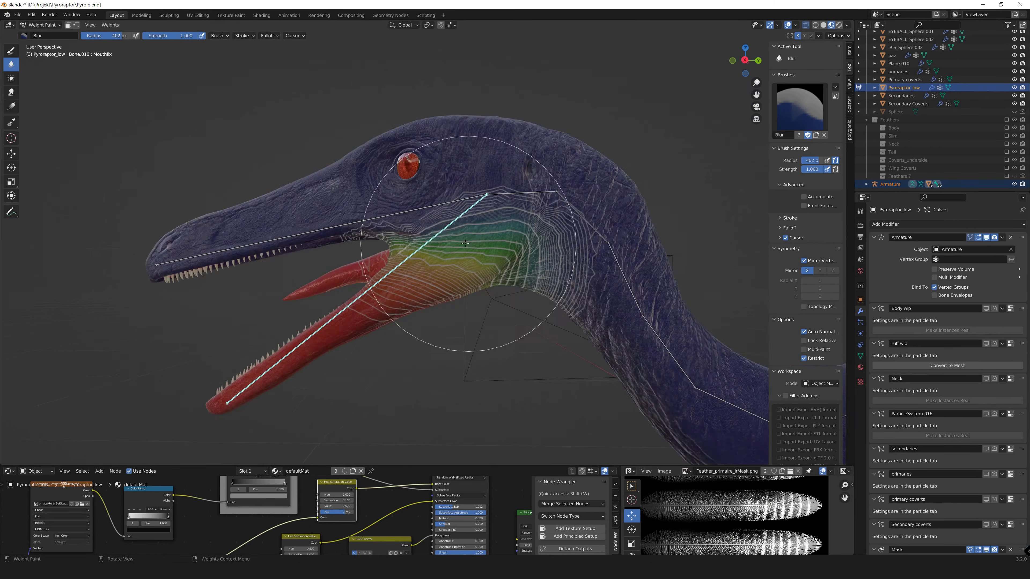
middle_drag(446, 227, 380, 401)
key(r)
click(315, 248)
middle_drag(315, 248, 384, 339)
key(ctrl+z)
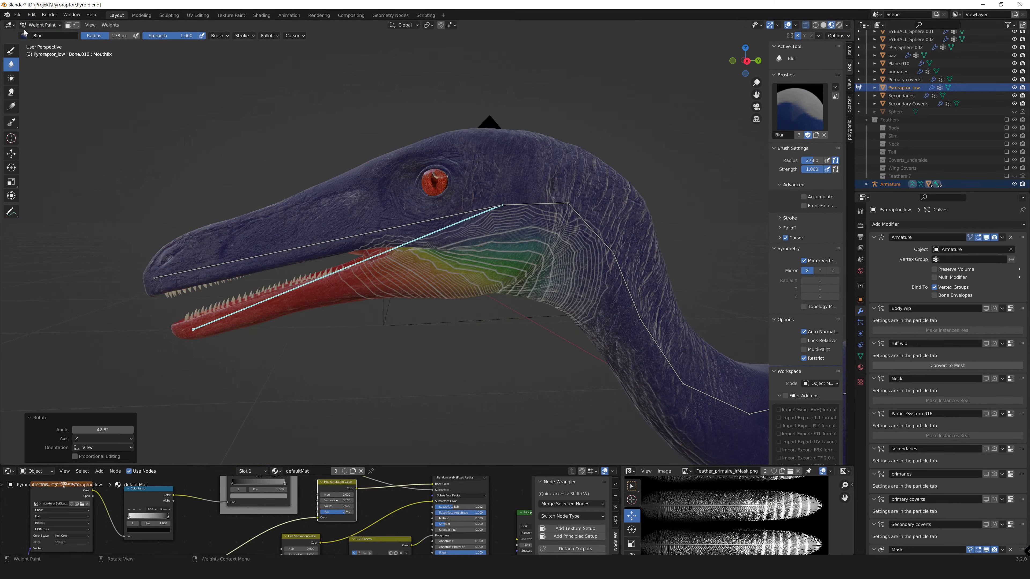
key(ctrl+z)
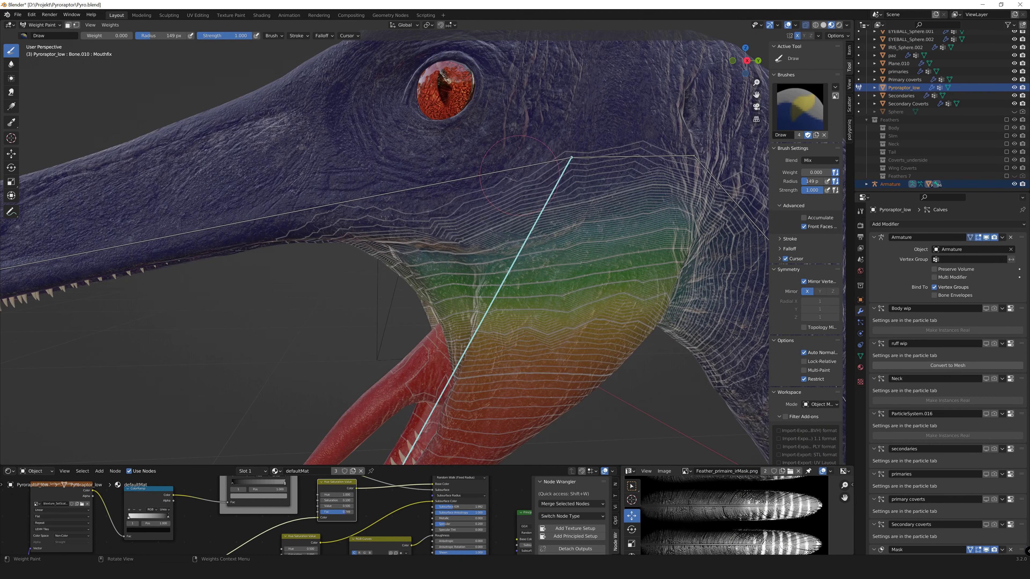
middle_drag(285, 224, 610, 232)
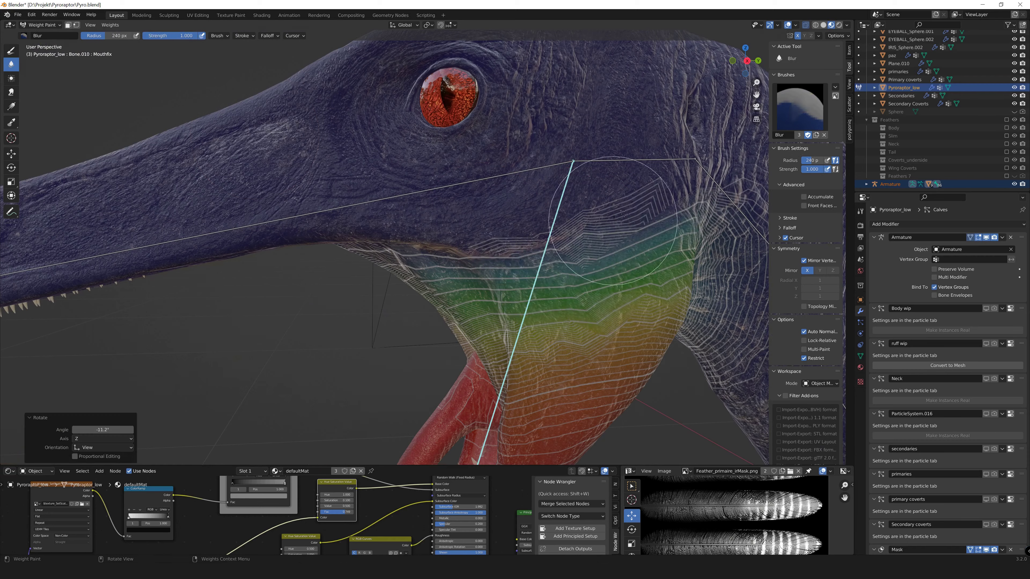
scroll(554, 277, down, 4)
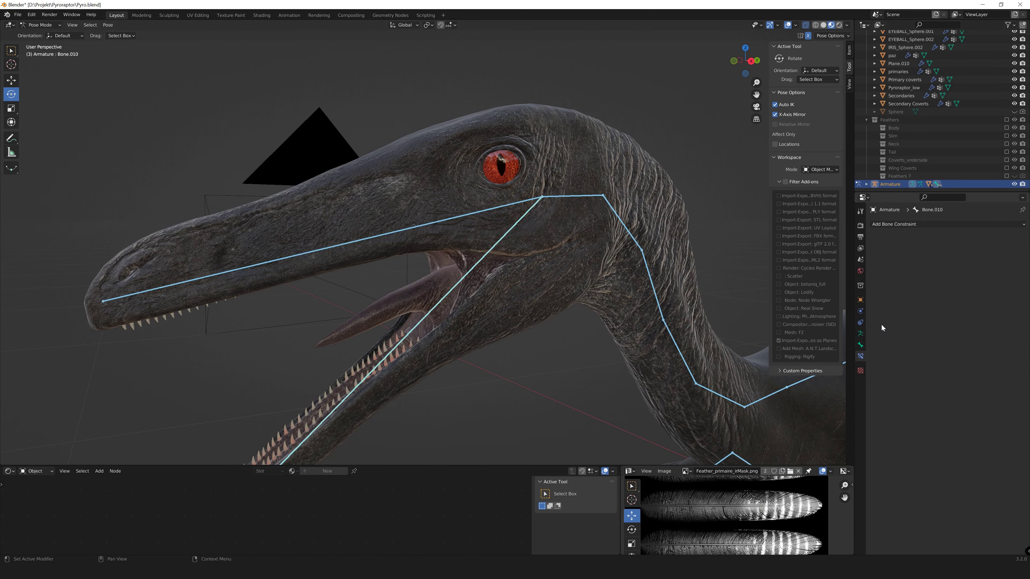
scroll(906, 321, up, 3)
scroll(919, 313, up, 3)
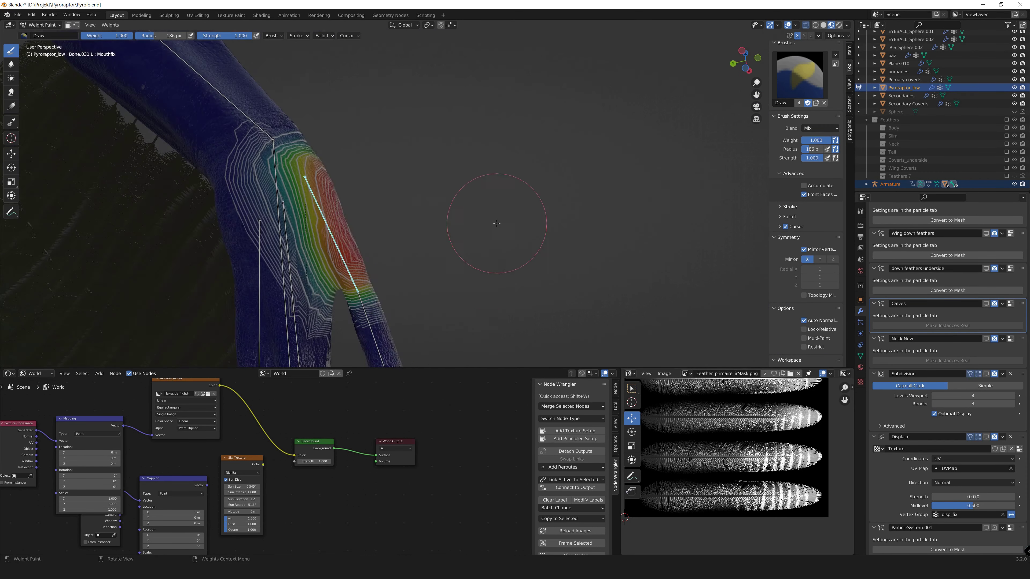
- Orbit to a closer view of the left arm for weight painting
middle_drag(539, 217, 431, 276)
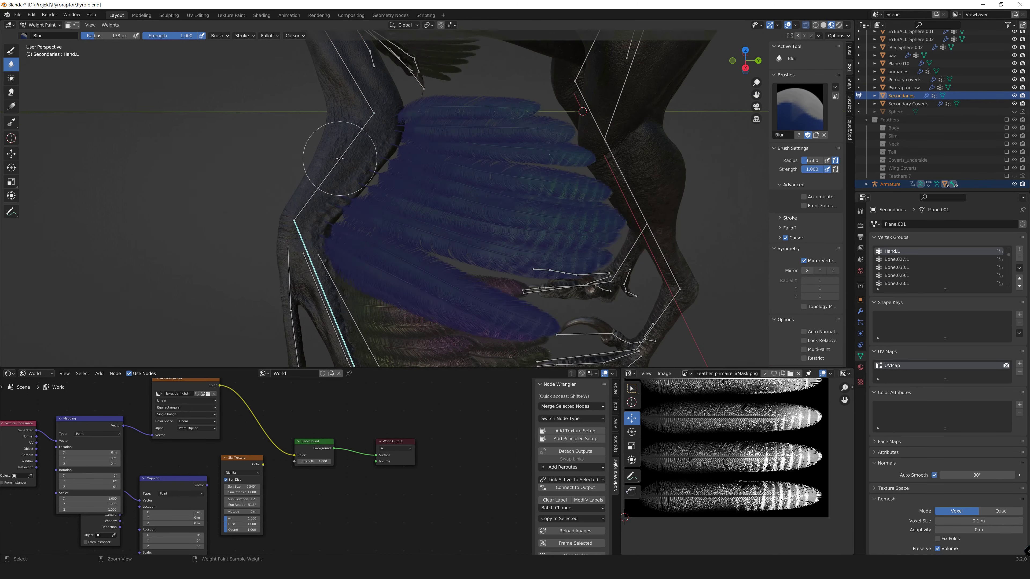
- Raise the feather weights with Weights > Levels, then return to Object Mode to view the raptor
click(110, 25)
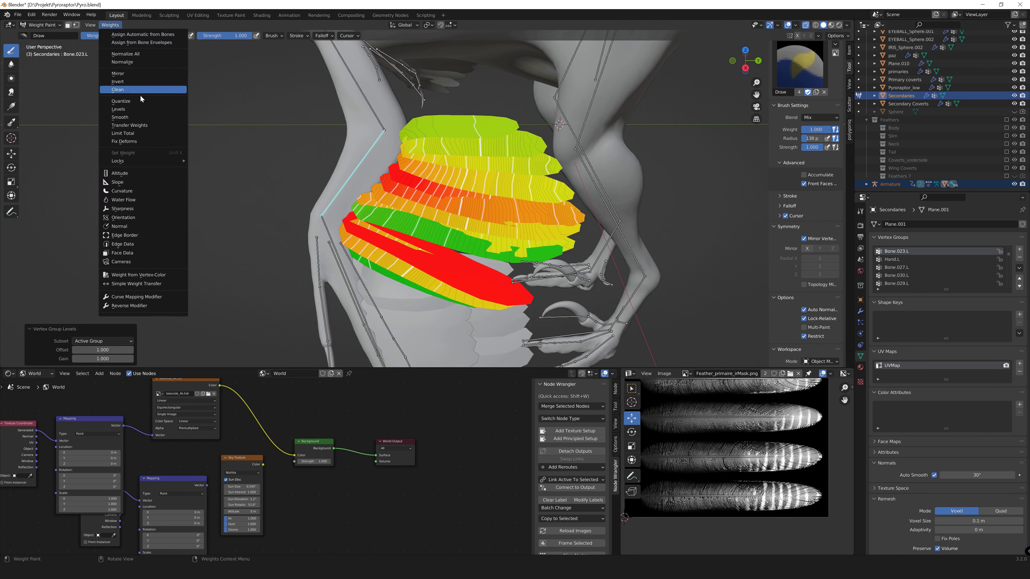
click(122, 128)
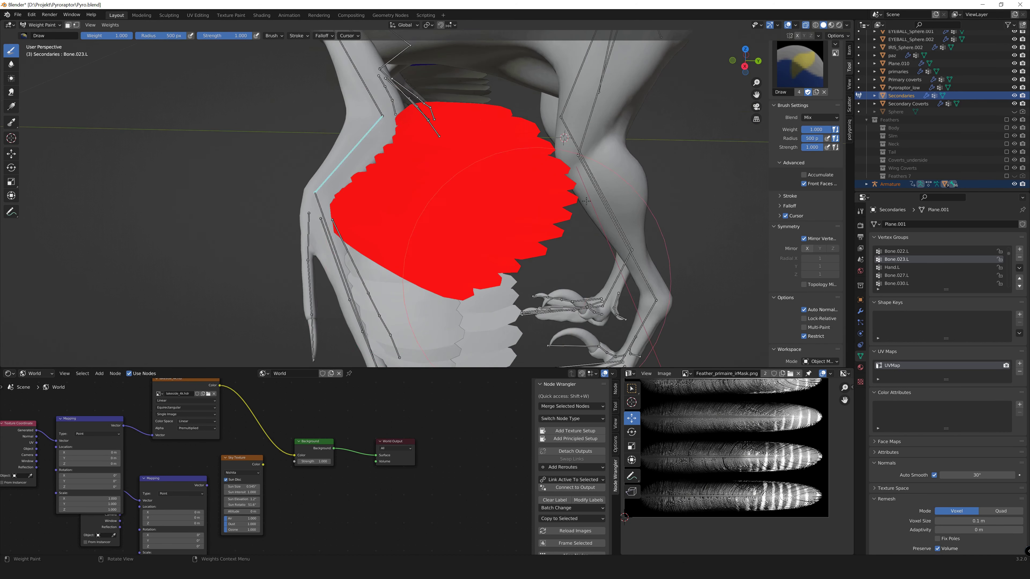
click(110, 24)
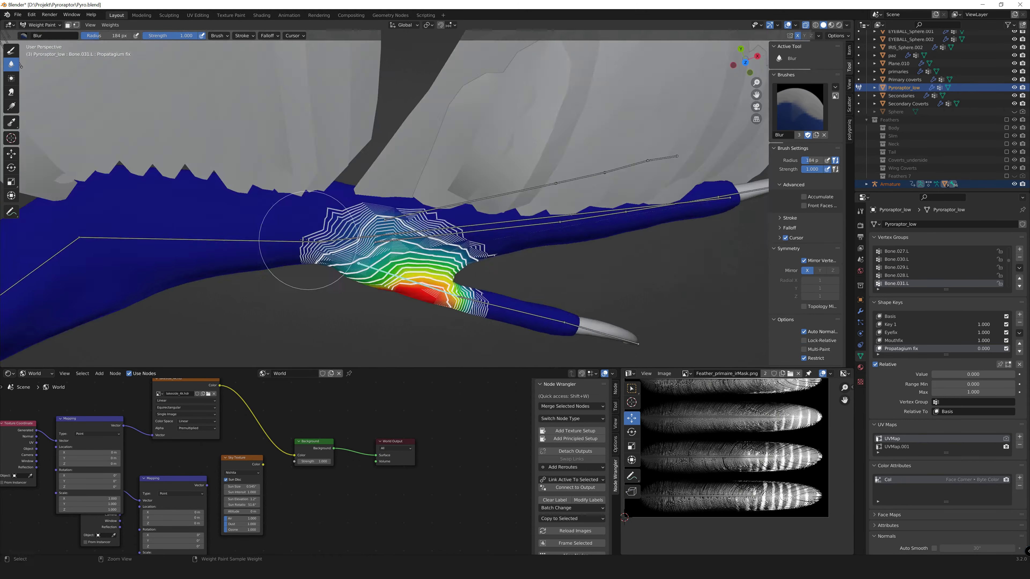
click(41, 24)
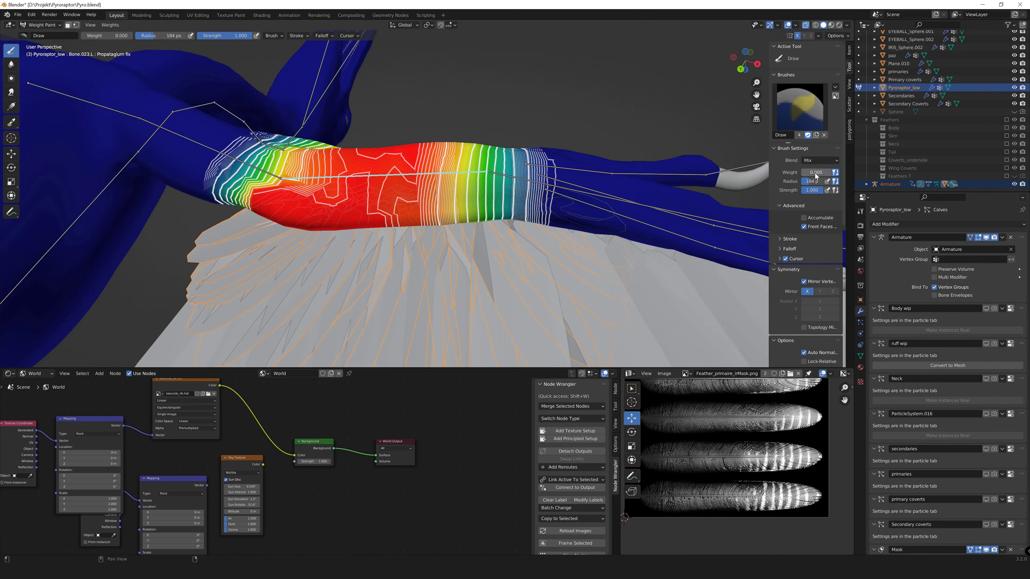
middle_drag(506, 226, 502, 276)
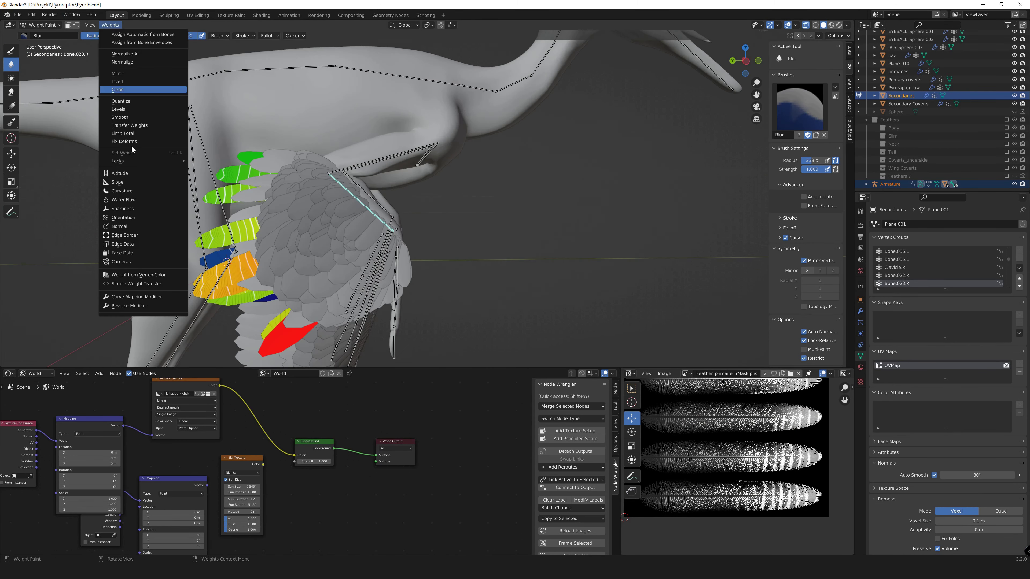
middle_drag(302, 273, 117, 72)
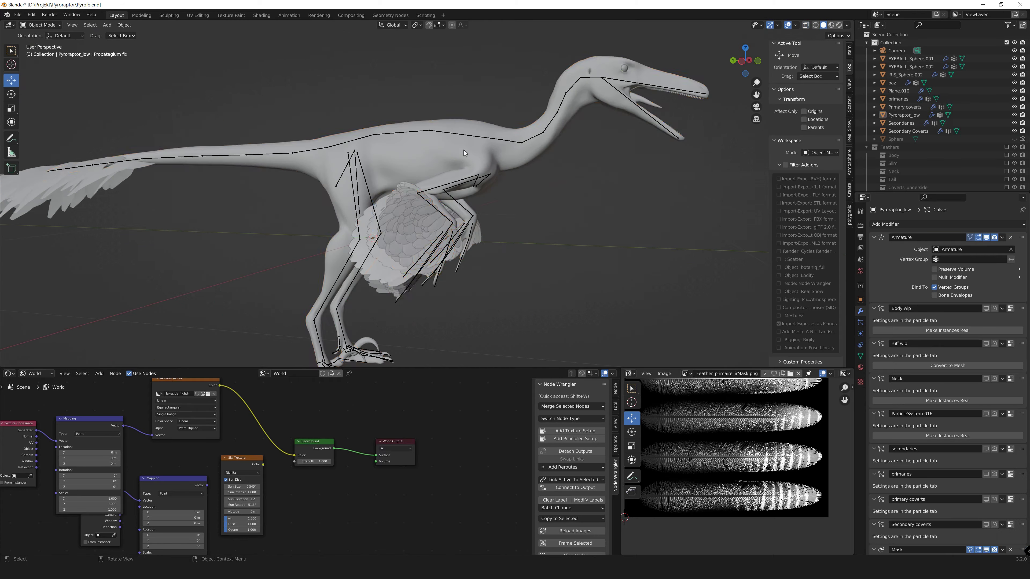
- Select the linked feather strands, clear the bone selection and test-rotate the leg
key(l)
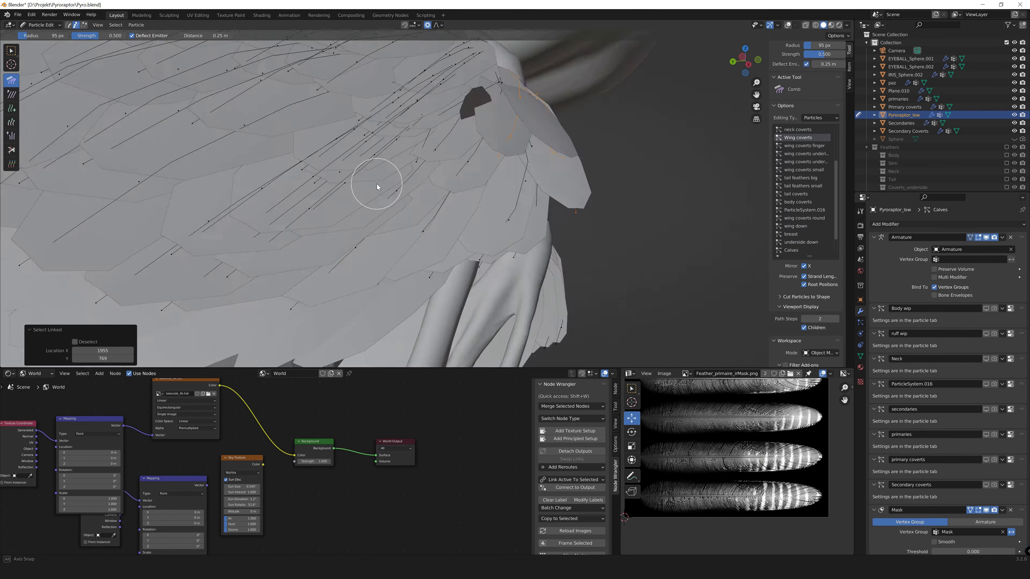
key(l)
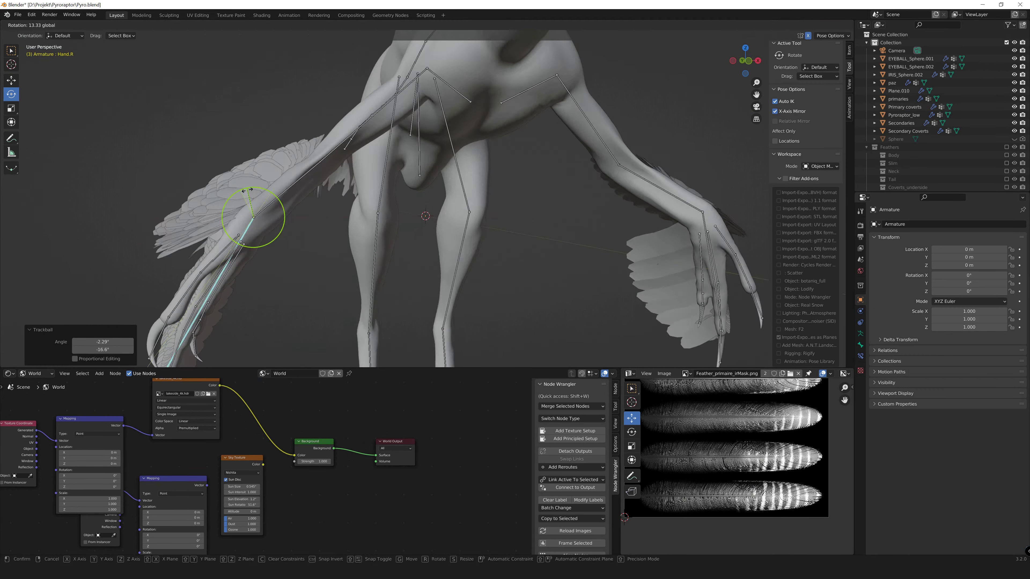
middle_drag(498, 215, 526, 260)
click(526, 260)
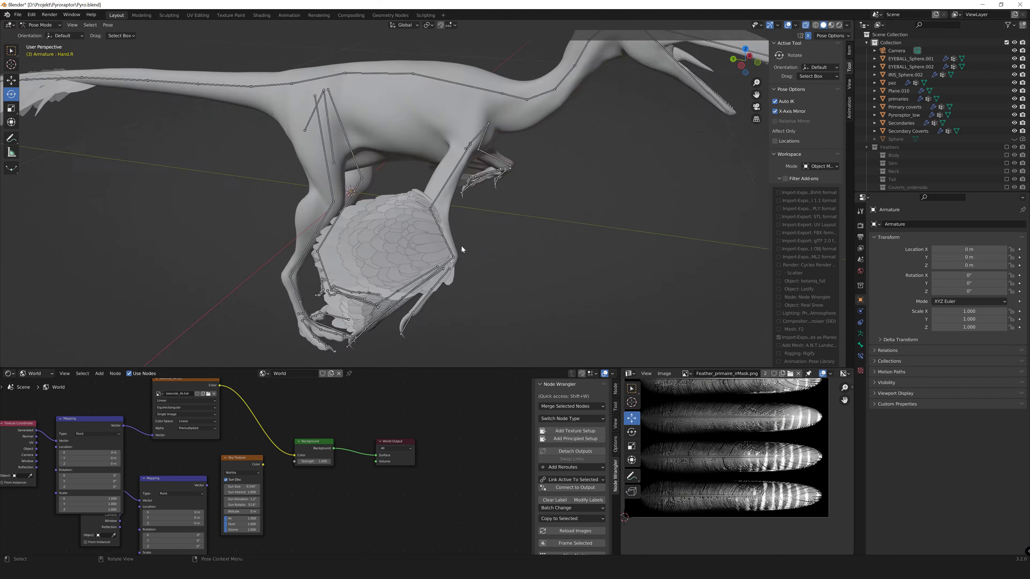
middle_drag(461, 246, 546, 243)
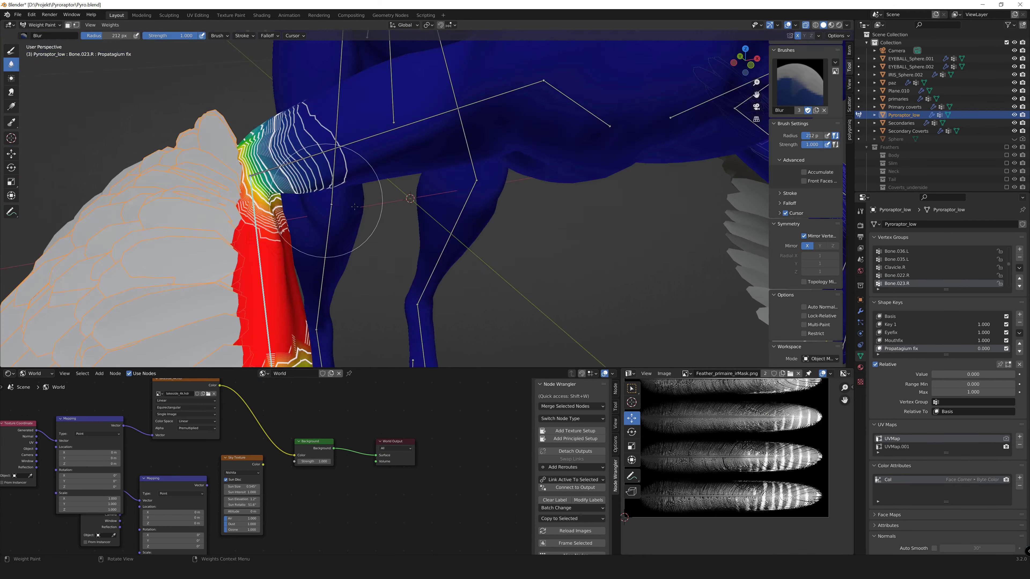
key(r)
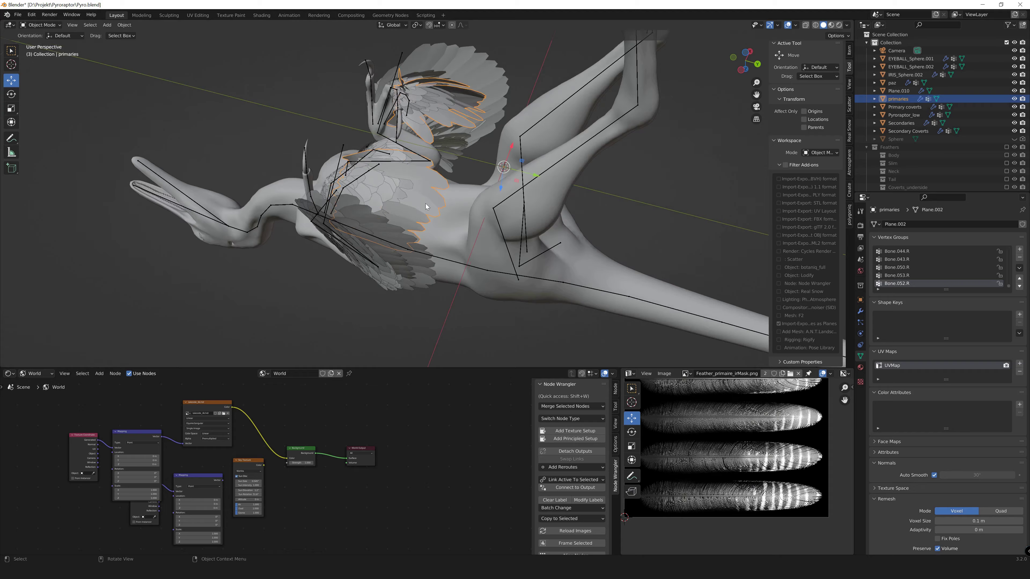
- Put the primaries feathers into Weight Paint mode with their armature modifier shown
middle_drag(425, 207, 294, 236)
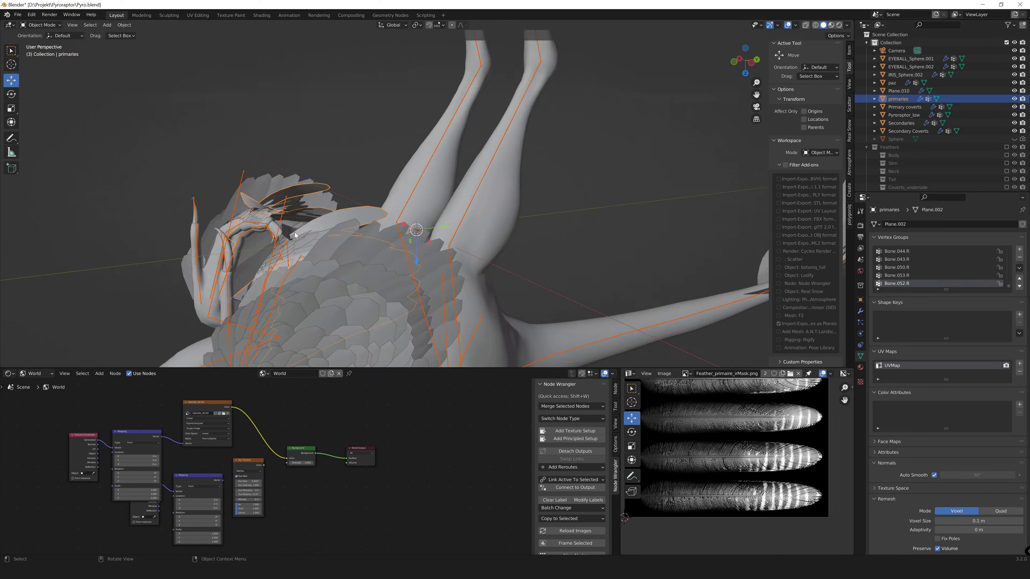
click(860, 311)
mouse_move(405, 203)
middle_down()
mouse_move(310, 179)
mouse_move(421, 143)
middle_up()
key(ctrl+Tab)
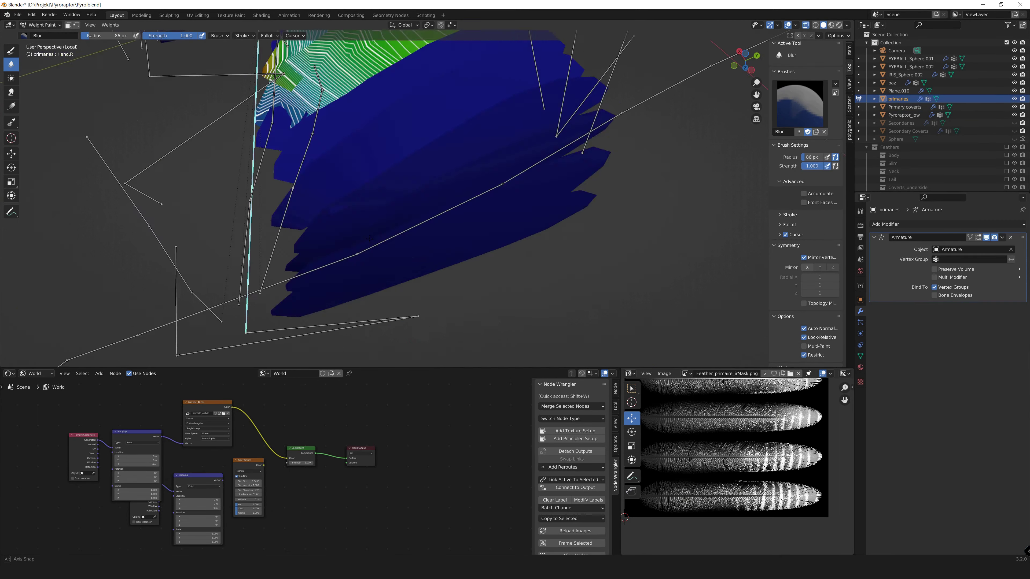
- Frame the primary feathers from both sides and pick the next wing bone to paint
middle_drag(369, 239, 377, 261)
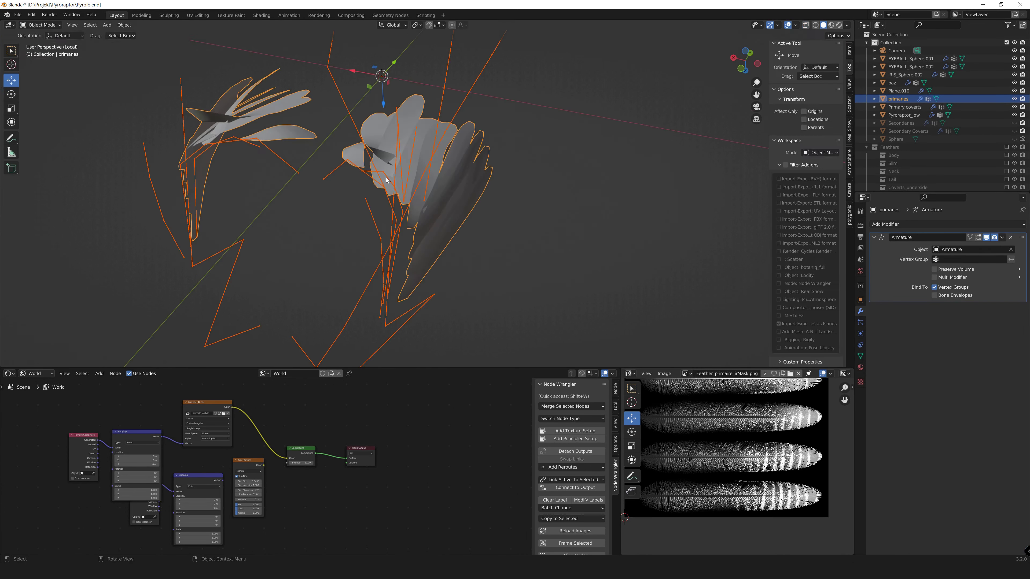
middle_drag(369, 244, 372, 237)
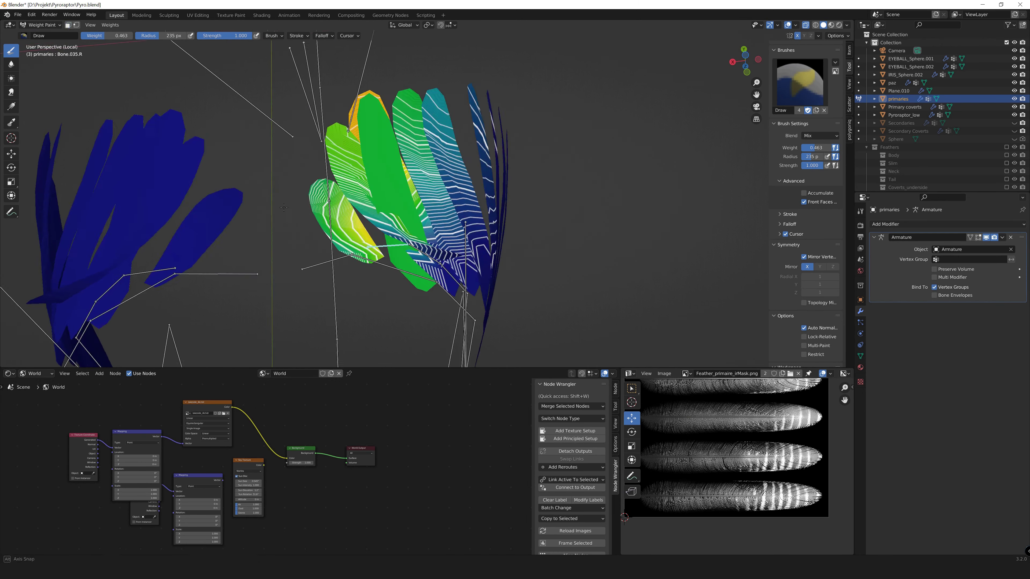
mouse_move(295, 269)
middle_down()
mouse_move(308, 243)
mouse_move(365, 227)
middle_up()
middle_drag(295, 156, 404, 201)
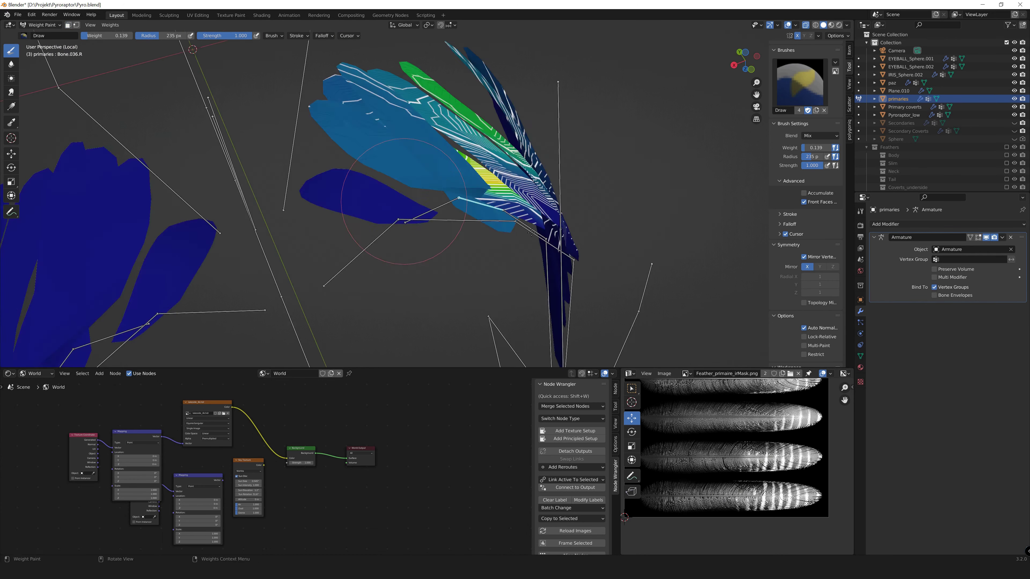
click(90, 25)
click(134, 108)
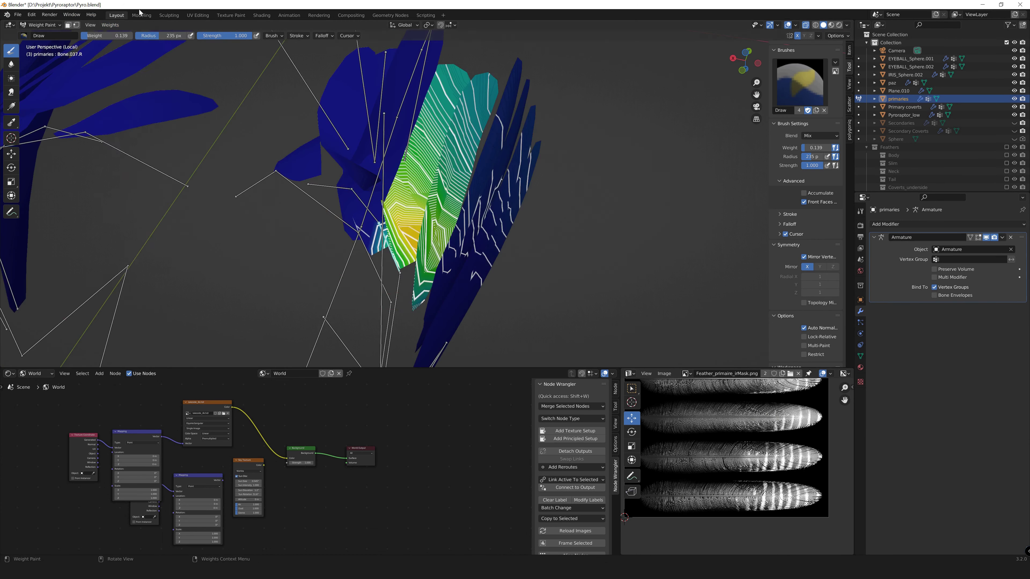
scroll(315, 187, down, 3)
ctrl+click(391, 194)
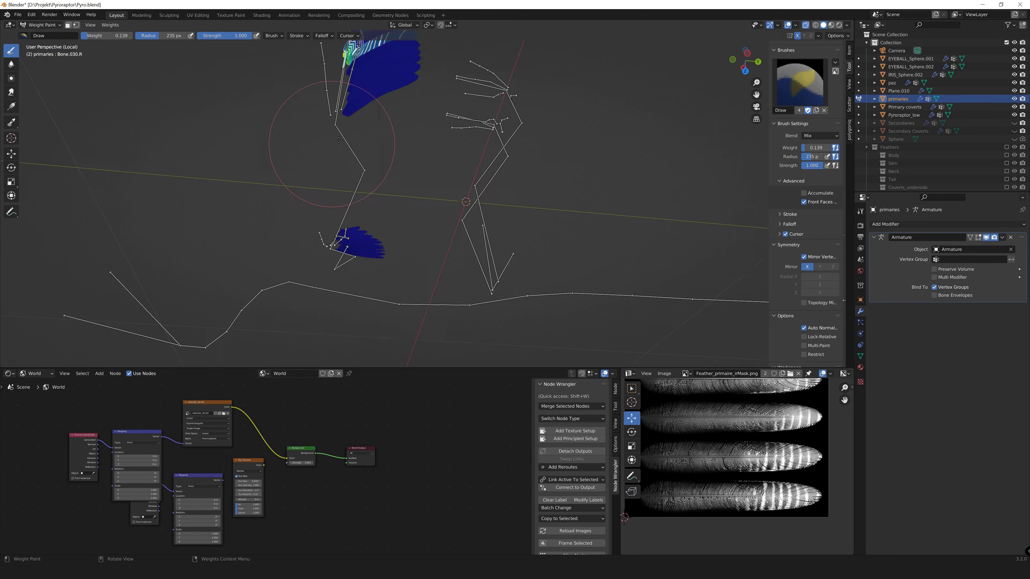
click(90, 25)
click(135, 101)
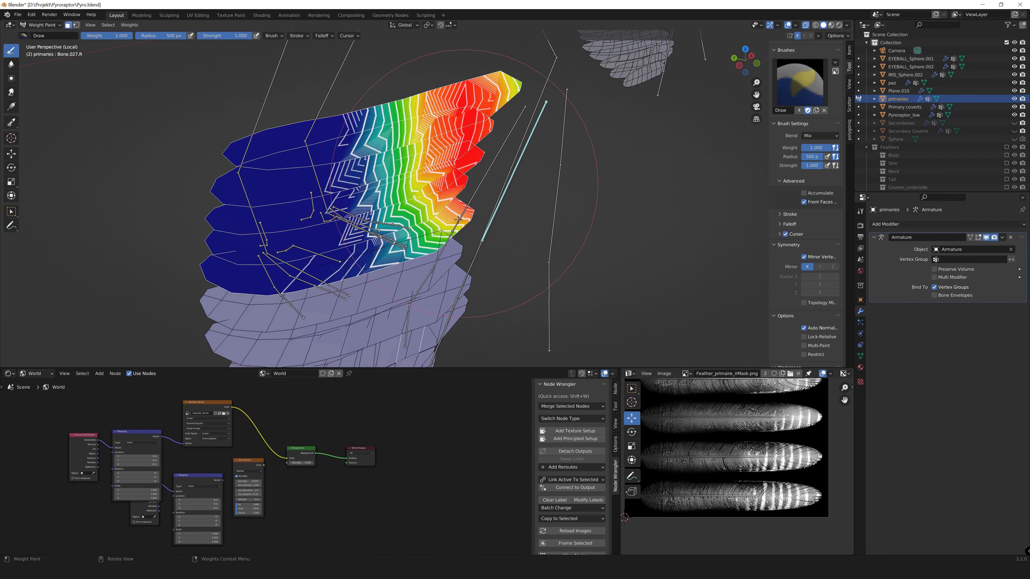
- Paint full and graded weights on upper and lower primaries, sampling weights, then exit local view
click(108, 24)
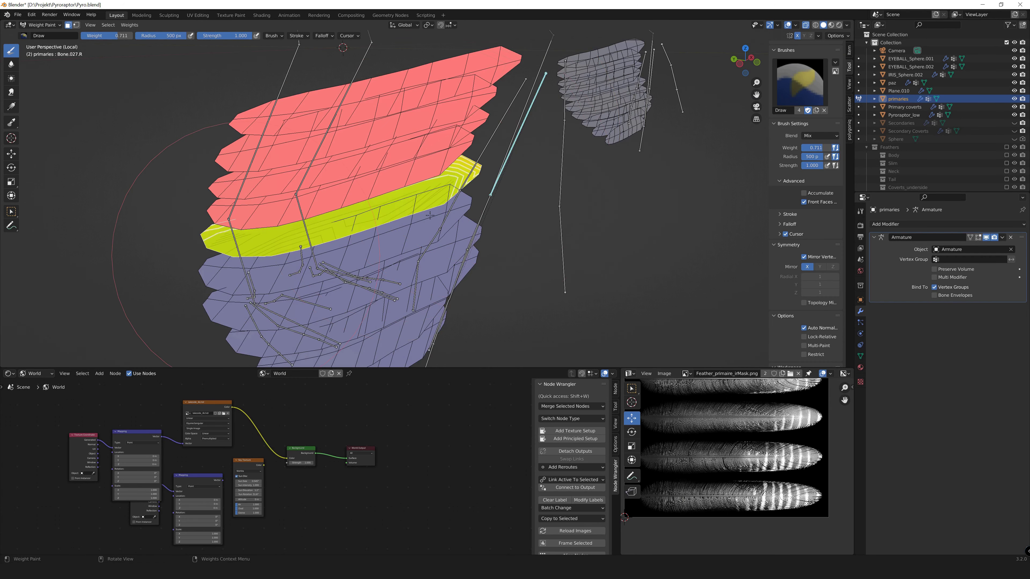
middle_drag(430, 216, 761, 163)
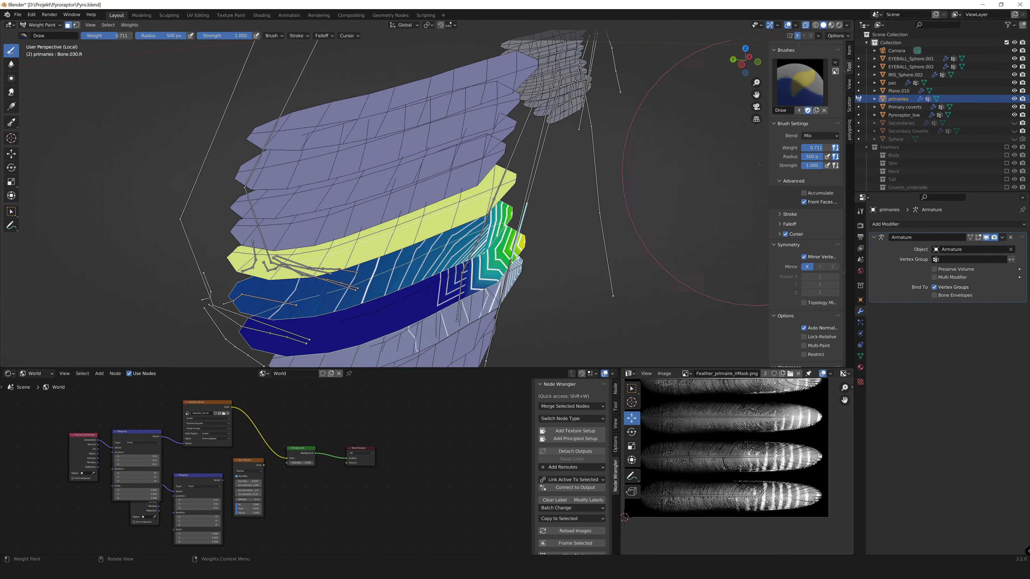
mouse_move(439, 209)
middle_down()
mouse_move(365, 202)
mouse_move(671, 204)
middle_up()
ctrl+right_click(356, 230)
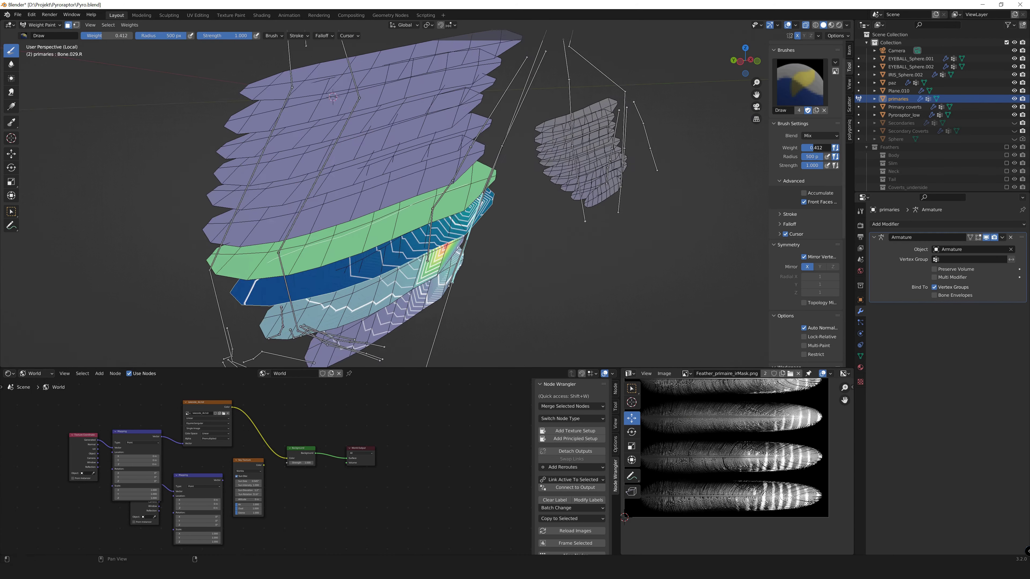
ctrl+right_click(327, 253)
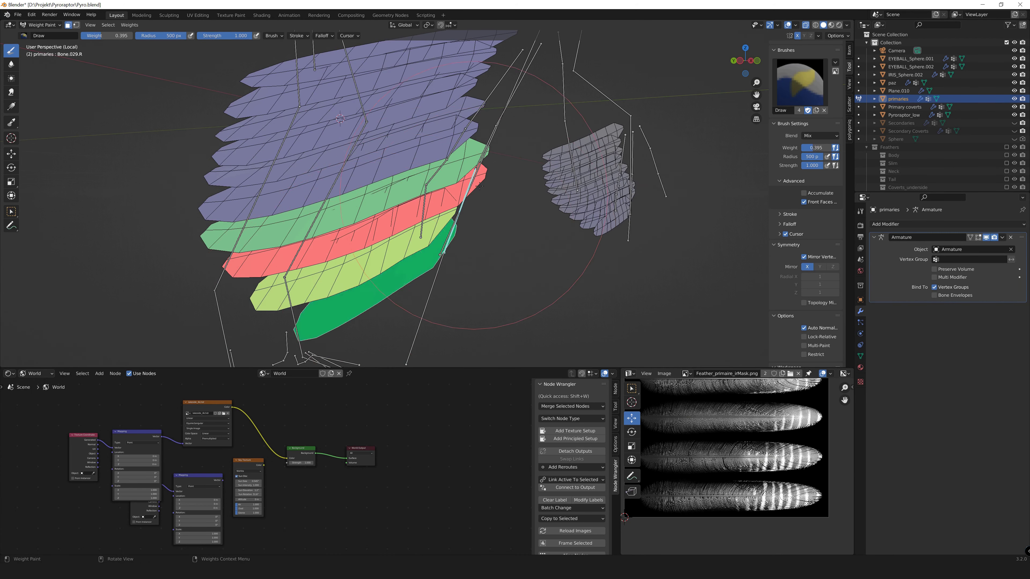
ctrl+click(327, 253)
middle_drag(327, 254, 433, 200)
key(KP_Divide)
- In Pose Mode, bend the wing by rotating Bone.030.R to test the weights
click(41, 25)
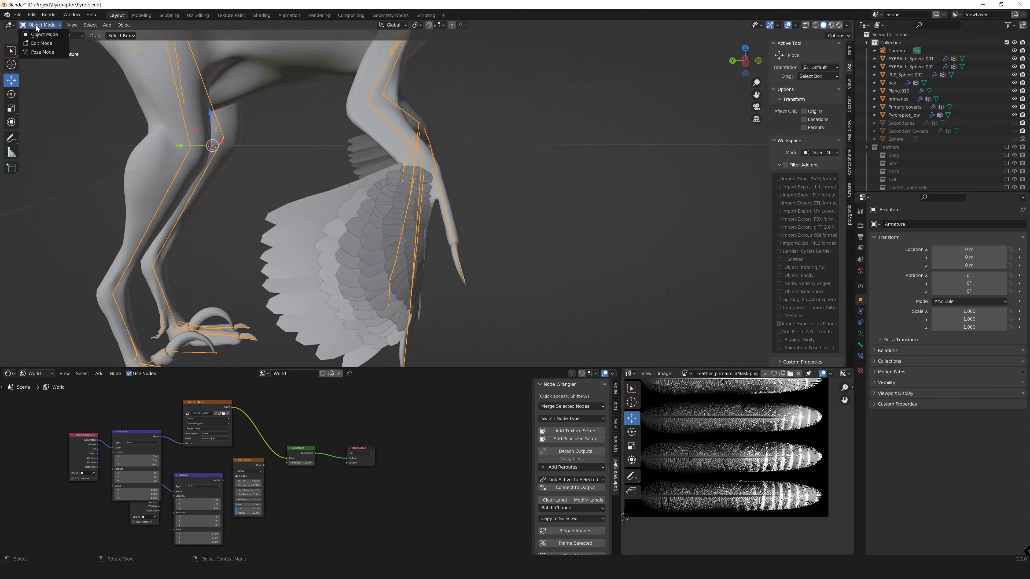
click(41, 45)
scroll(489, 190, up, 5)
drag(488, 190, 235, 227)
mouse_move(236, 227)
middle_down()
mouse_move(390, 148)
mouse_move(483, 244)
mouse_move(419, 188)
mouse_move(394, 220)
middle_up()
shift+click(484, 244)
key(r)
key(r)
key(Return)
- Touch up the primaries' Bone.027.R and Bone.030.R weights in Weight Paint
key(ctrl+Tab)
shift+click(419, 188)
key(ctrl+Tab)
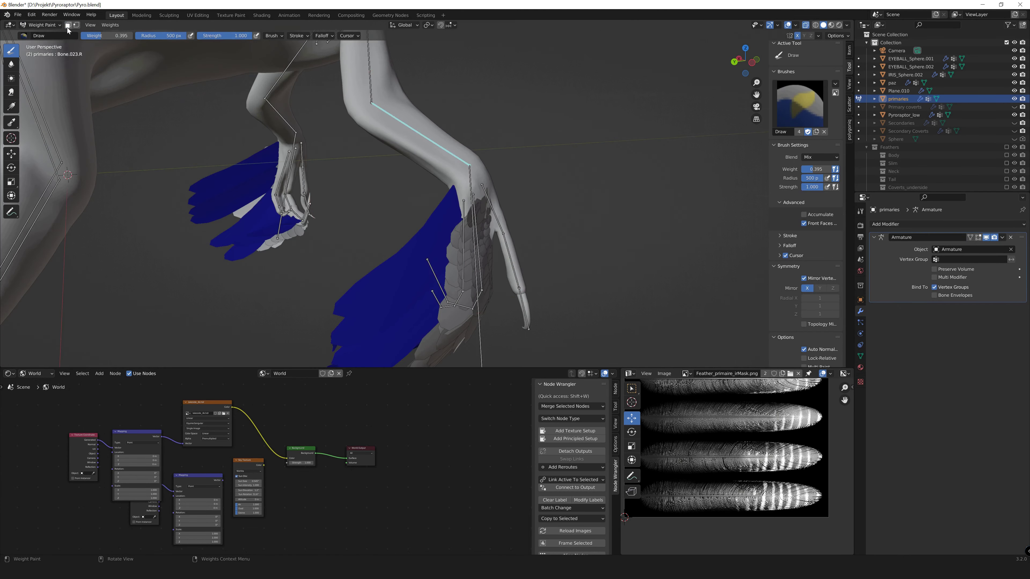
drag(816, 169, 809, 169)
mouse_move(406, 203)
middle_down()
mouse_move(351, 279)
mouse_move(365, 268)
middle_up()
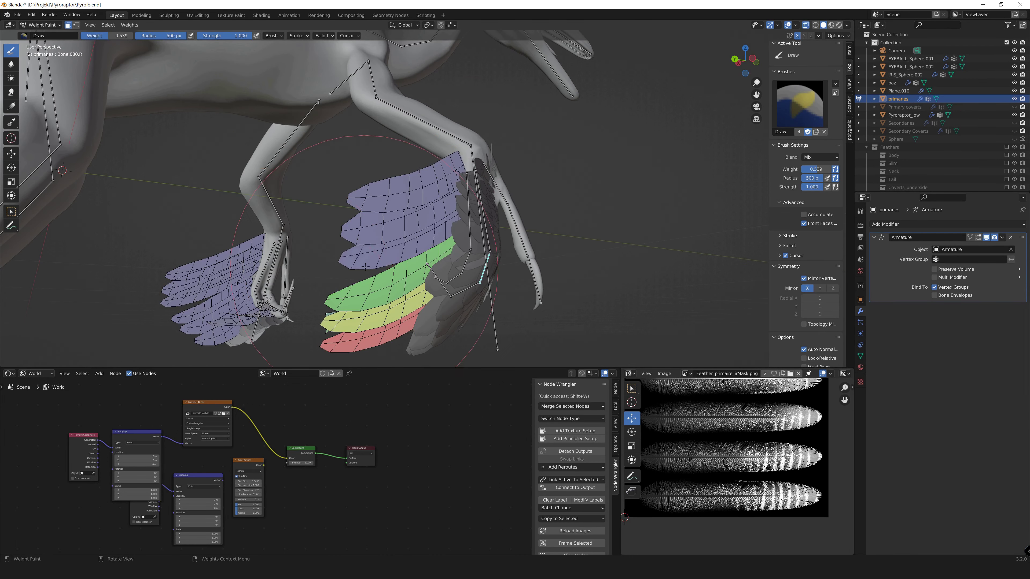
drag(816, 169, 827, 169)
middle_drag(365, 267, 370, 263)
drag(816, 170, 827, 169)
mouse_move(370, 263)
middle_down()
mouse_move(436, 201)
mouse_move(528, 187)
middle_up()
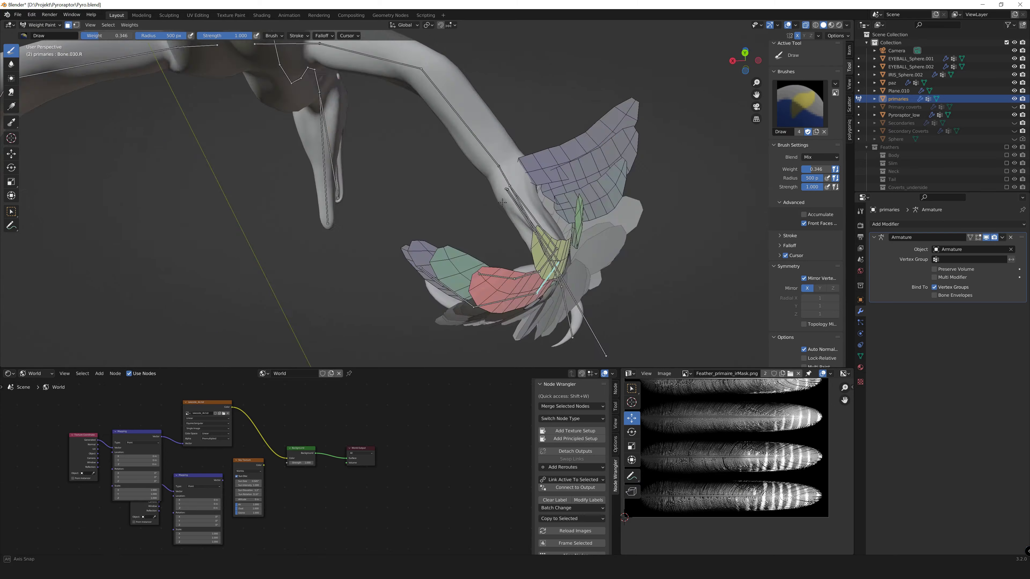
drag(815, 169, 831, 169)
mouse_move(528, 187)
middle_down()
mouse_move(439, 268)
mouse_move(410, 259)
middle_up()
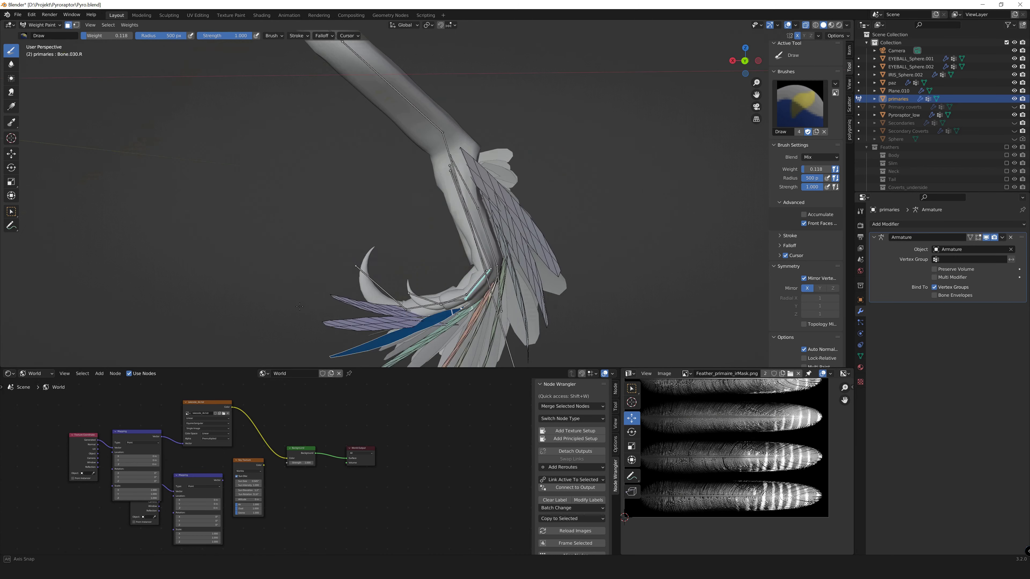
middle_drag(391, 213, 1015, 124)
- Leave the Secondaries and switch the Primary coverts into Weight Paint via the mode menu
key(alt+q)
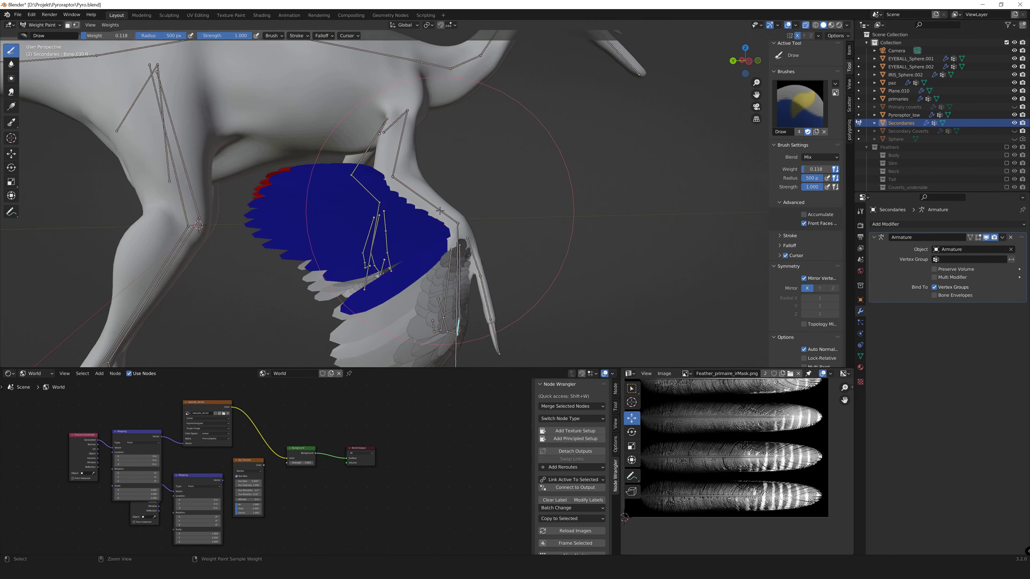
middle_drag(405, 259, 249, 294)
middle_drag(276, 217, 1015, 132)
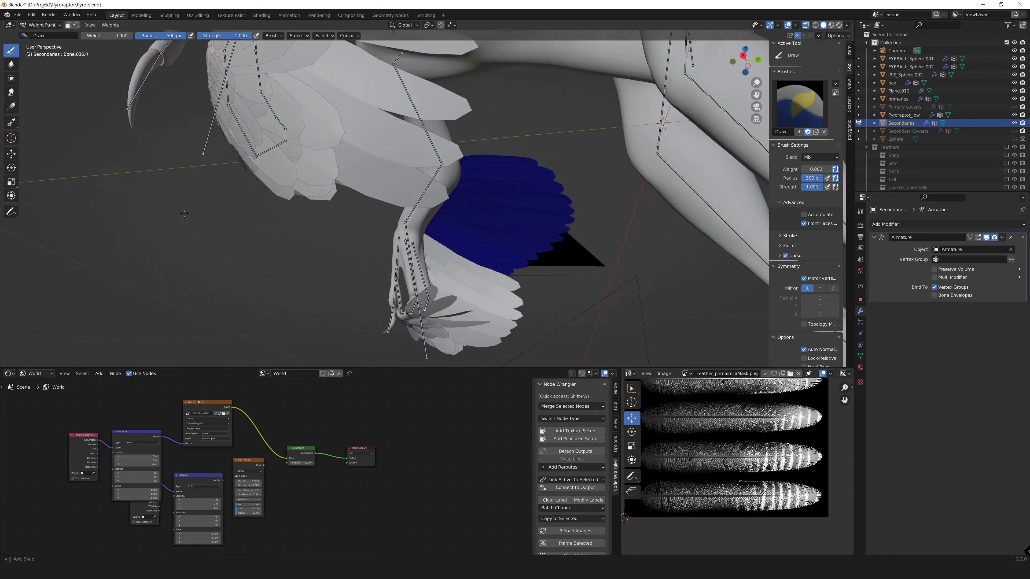
key(ctrl+Tab)
middle_drag(331, 243, 243, 182)
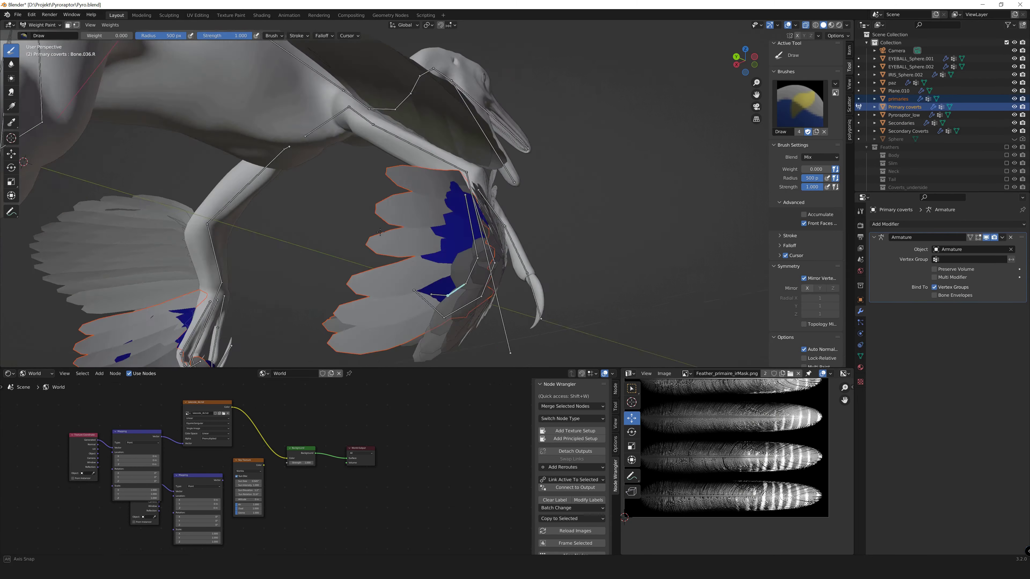
click(203, 162)
click(48, 27)
click(41, 69)
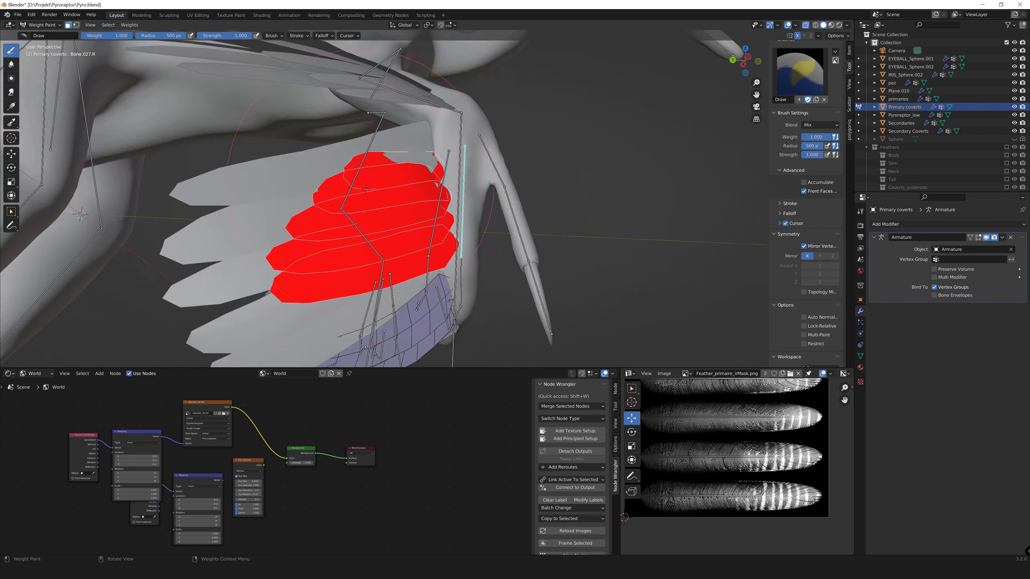
click(40, 25)
click(43, 32)
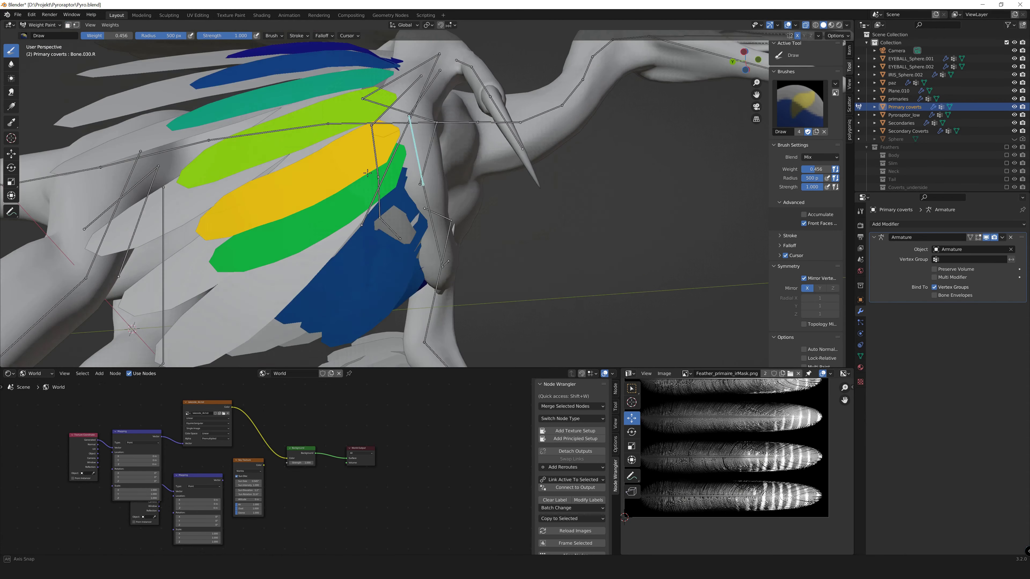
- Paint Bone.030.R and Bone.029.R weights onto the covert feathers
mouse_move(389, 227)
middle_down()
mouse_move(403, 232)
mouse_move(422, 171)
mouse_move(323, 192)
middle_up()
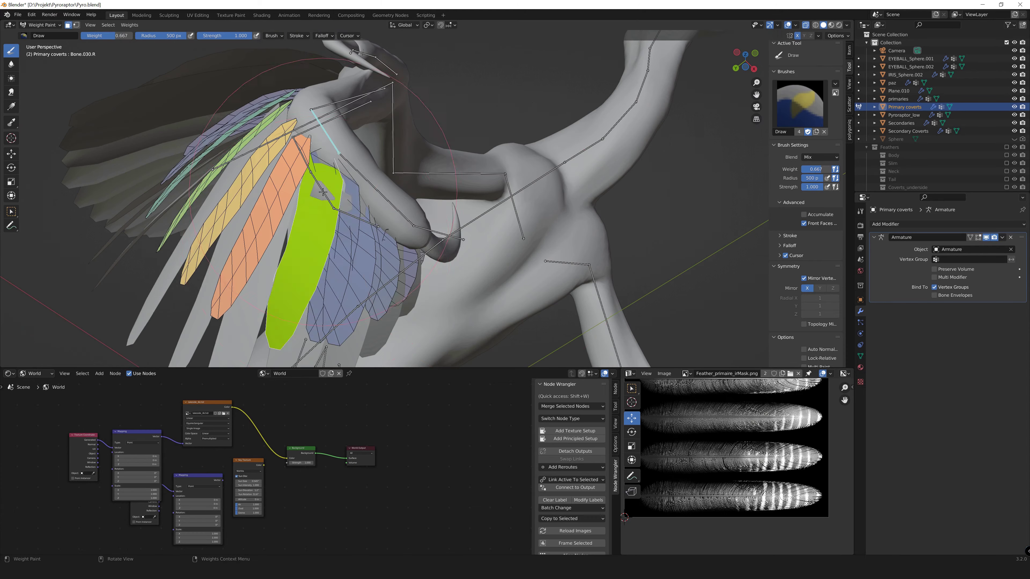
mouse_move(311, 145)
middle_down()
mouse_move(476, 227)
mouse_move(287, 220)
middle_up()
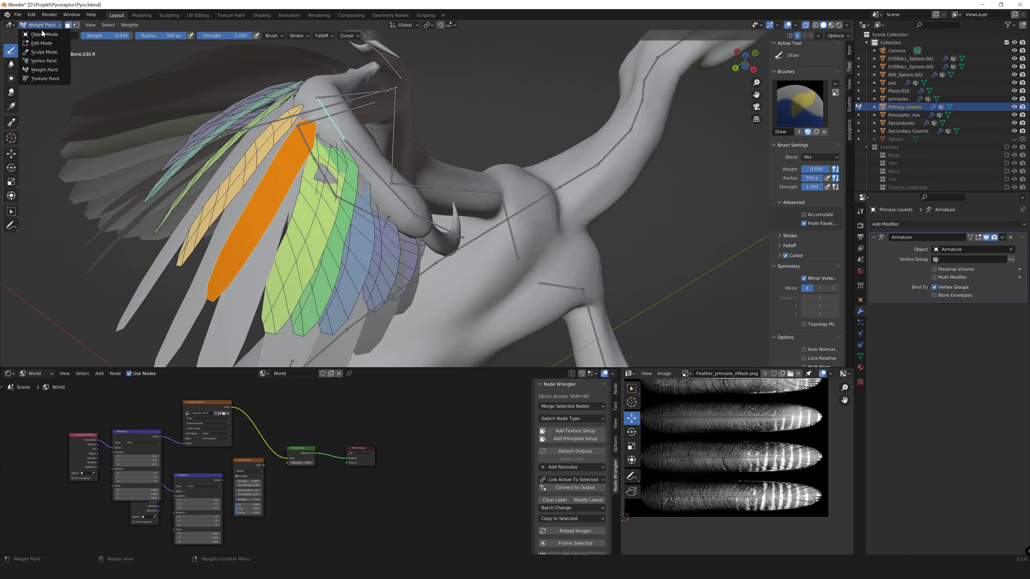
middle_drag(406, 182, 53, 54)
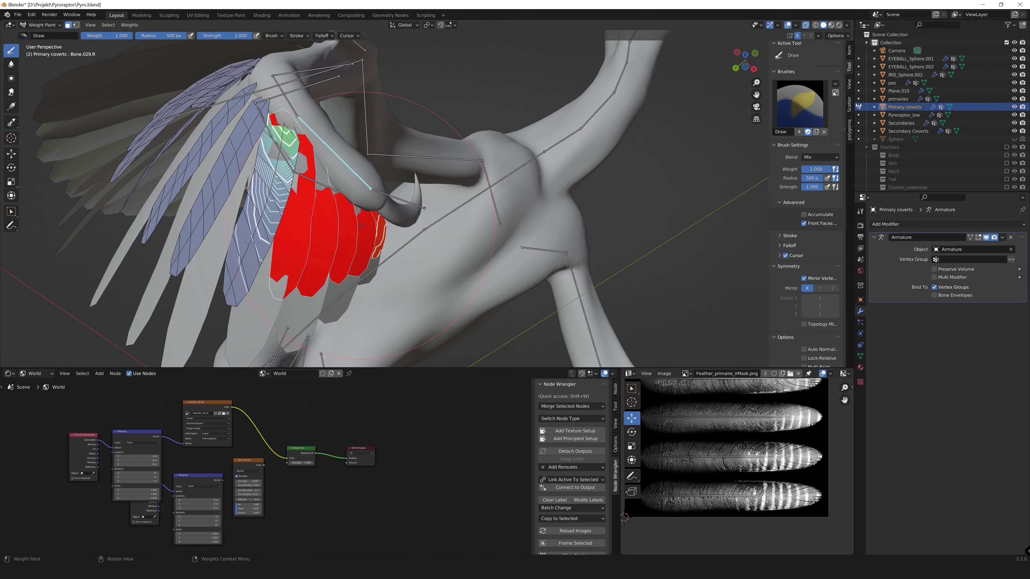
mouse_move(361, 225)
middle_down()
mouse_move(446, 244)
mouse_move(362, 209)
middle_up()
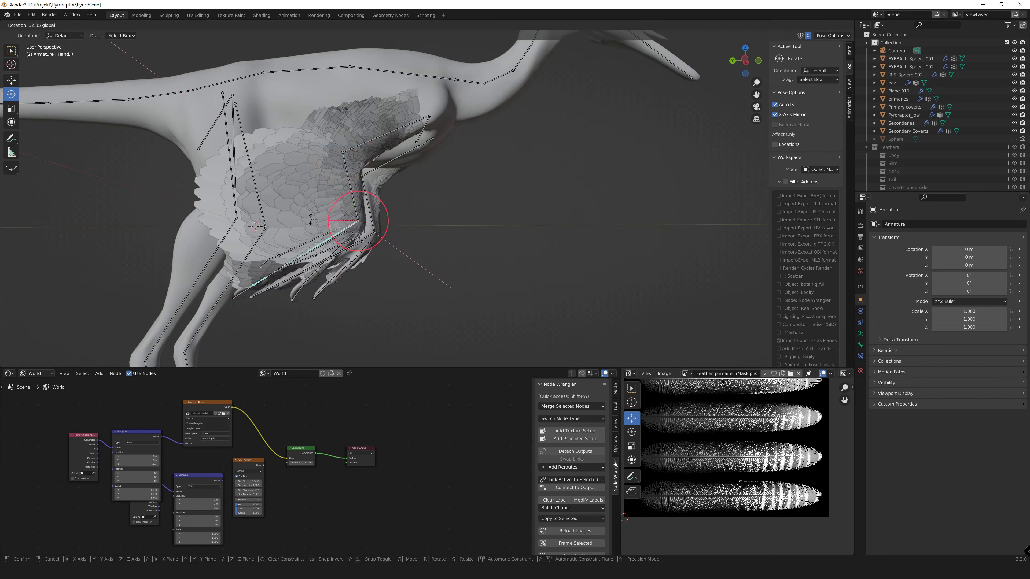
- Rotate a wing bone and Hand.R to fold the wing and check the coverts follow
middle_drag(362, 163, 288, 244)
middle_drag(433, 94, 316, 133)
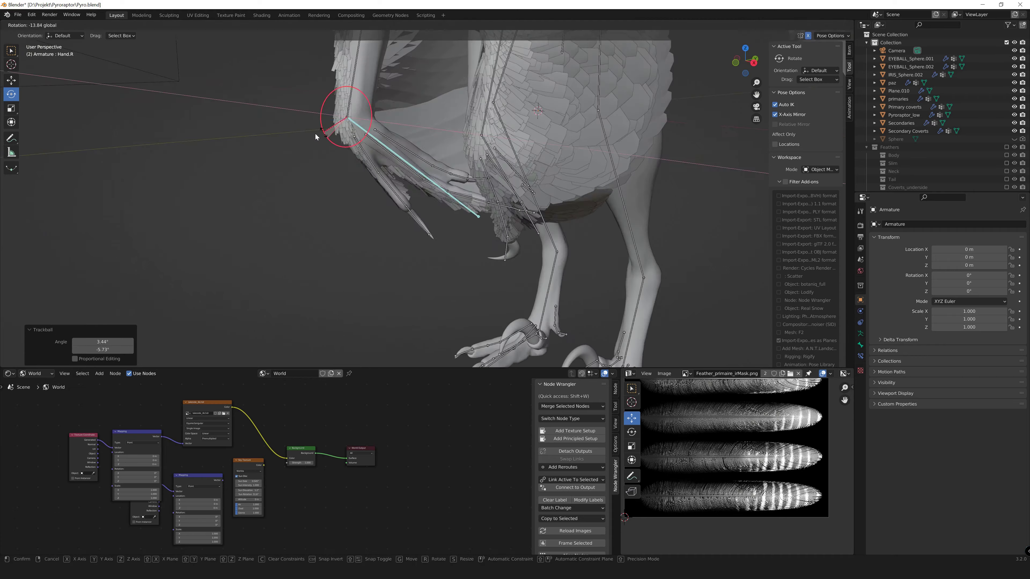
click(433, 152)
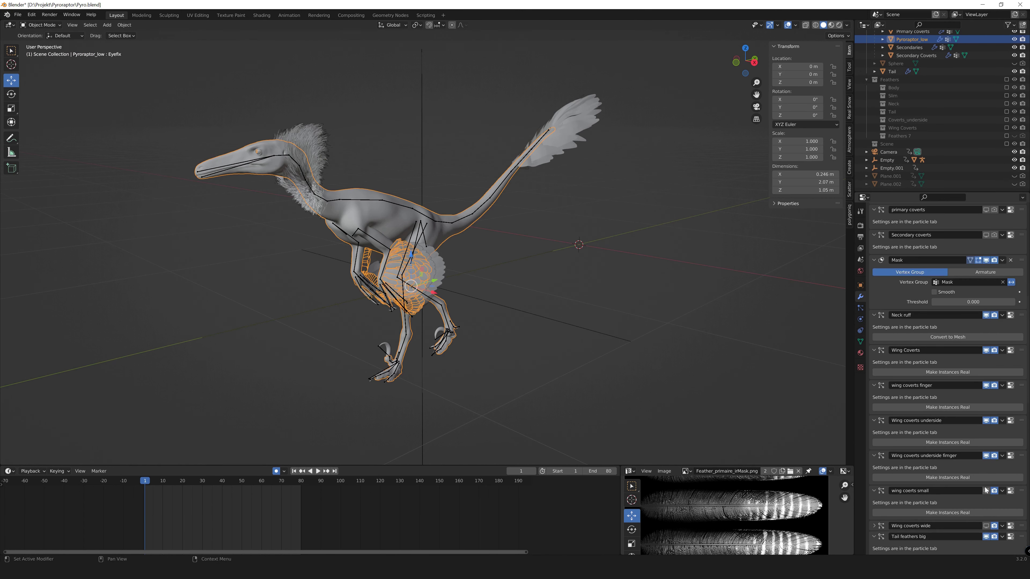
- Turn on the feather particle display on Pyroraptor_low's body to show the coloured feathers
click(986, 490)
scroll(992, 392, down, 10)
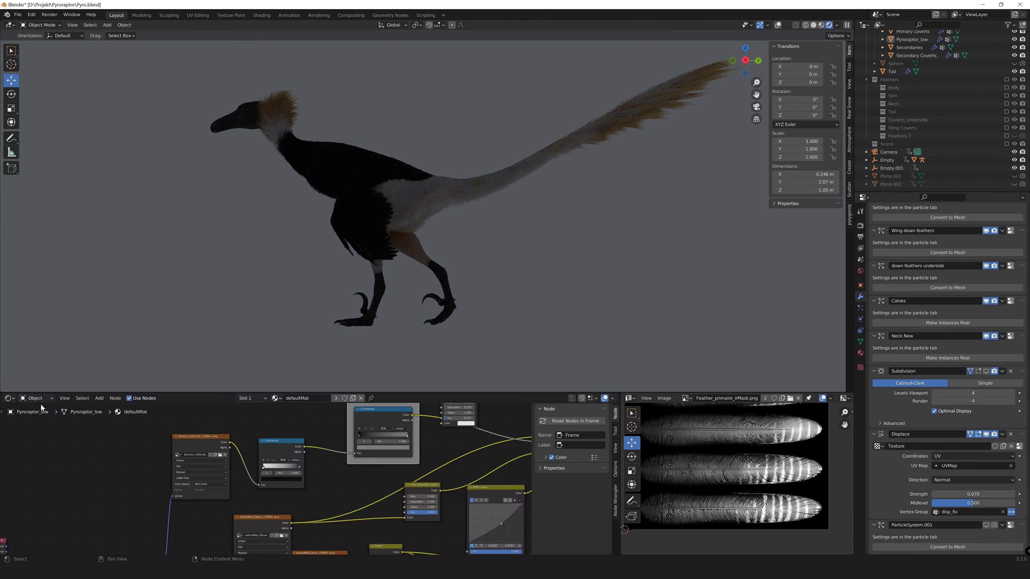